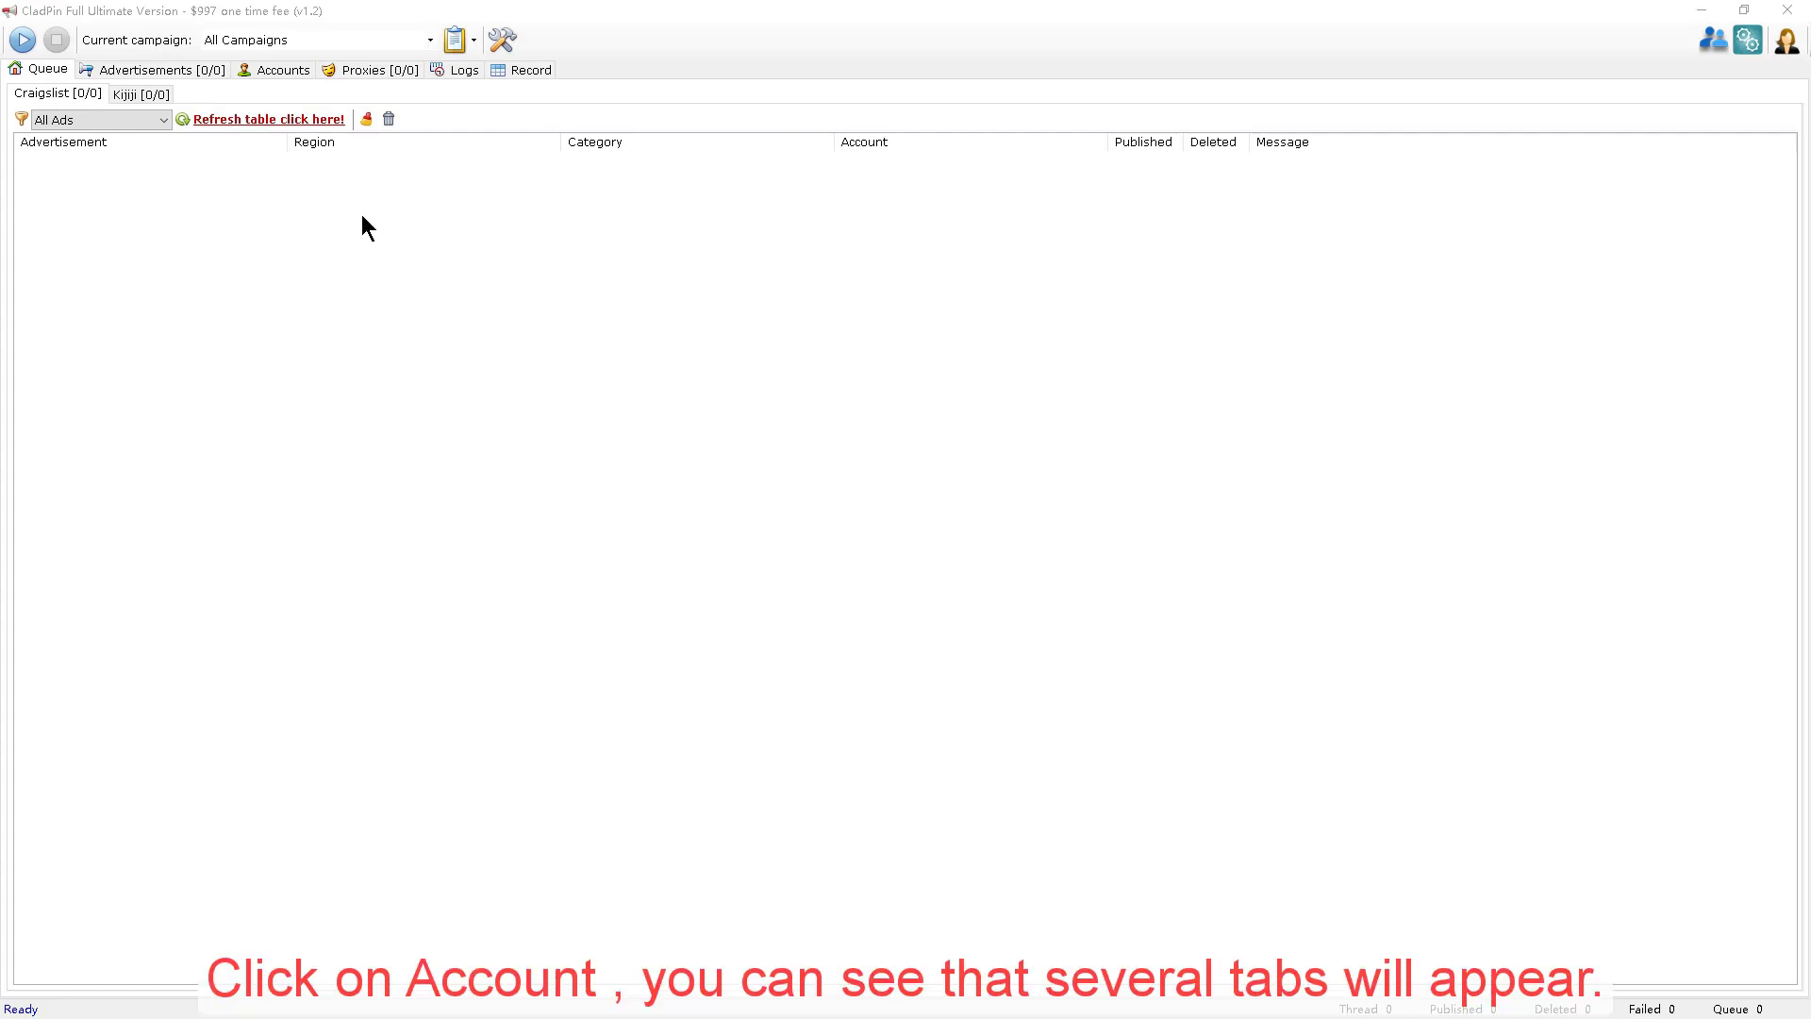
{"action": "left_click", "coordinate": [283, 72]}
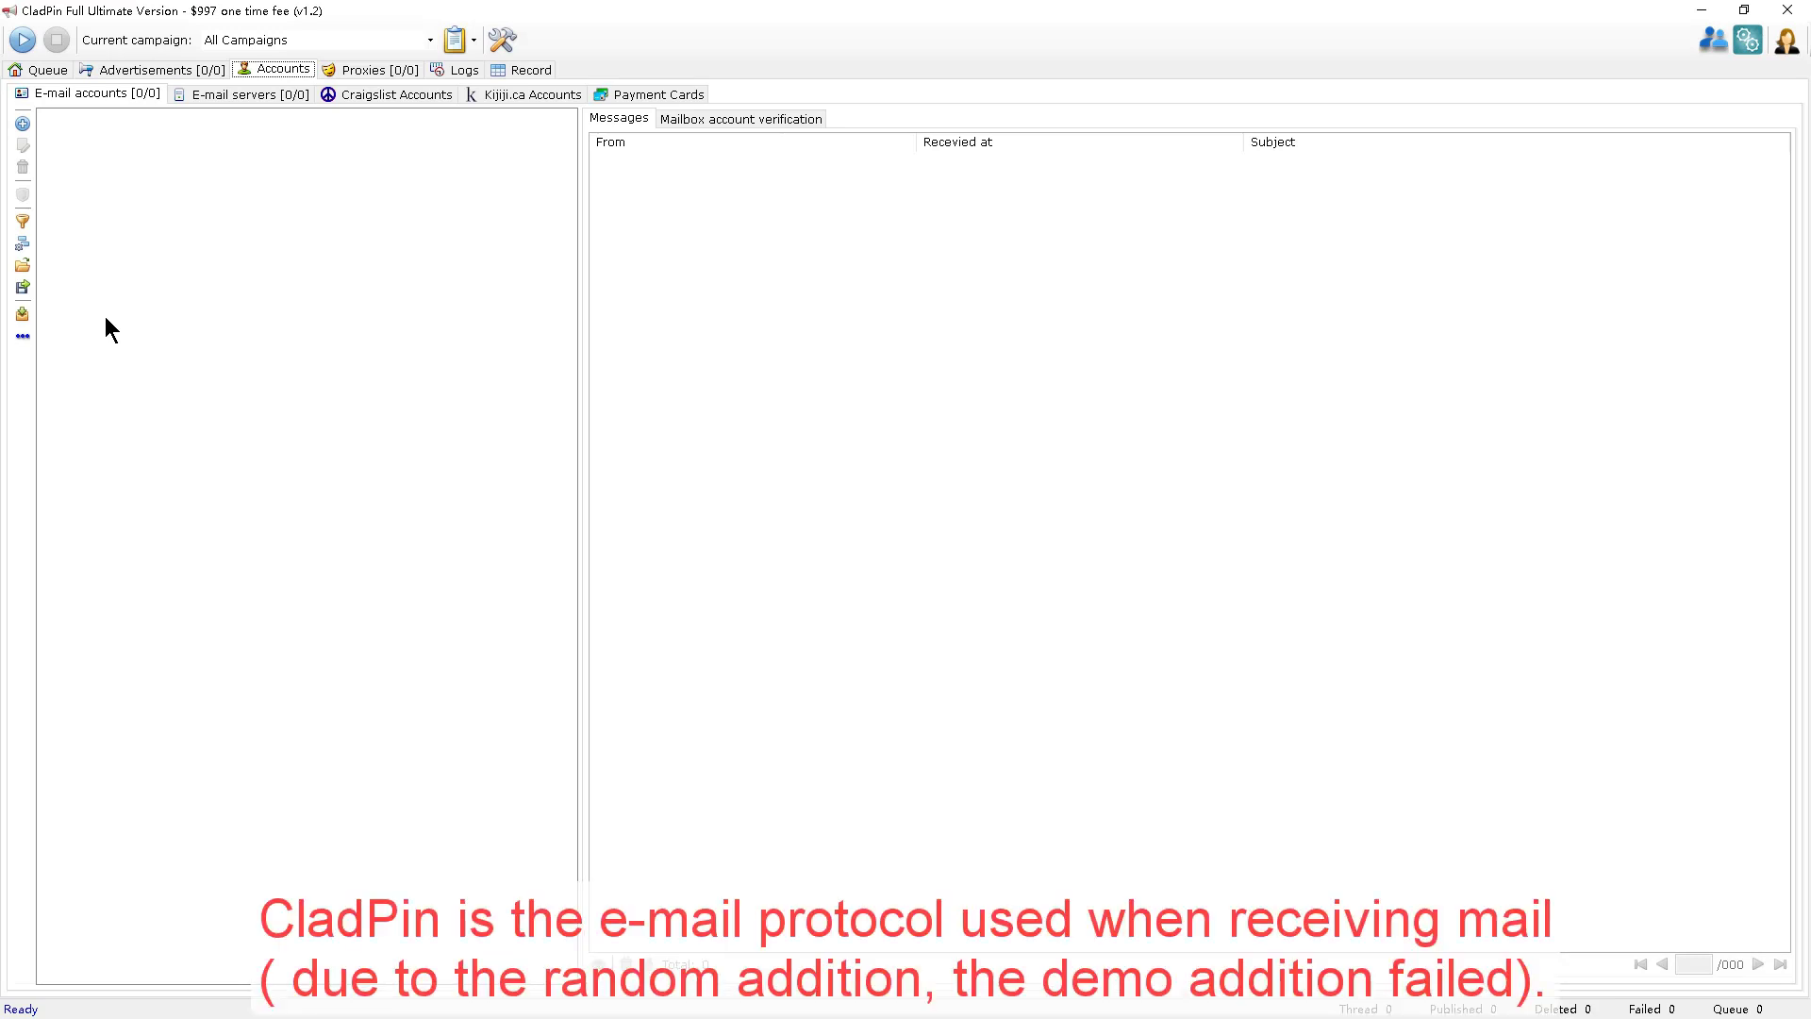
{"action": "left_click", "coordinate": [26, 126]}
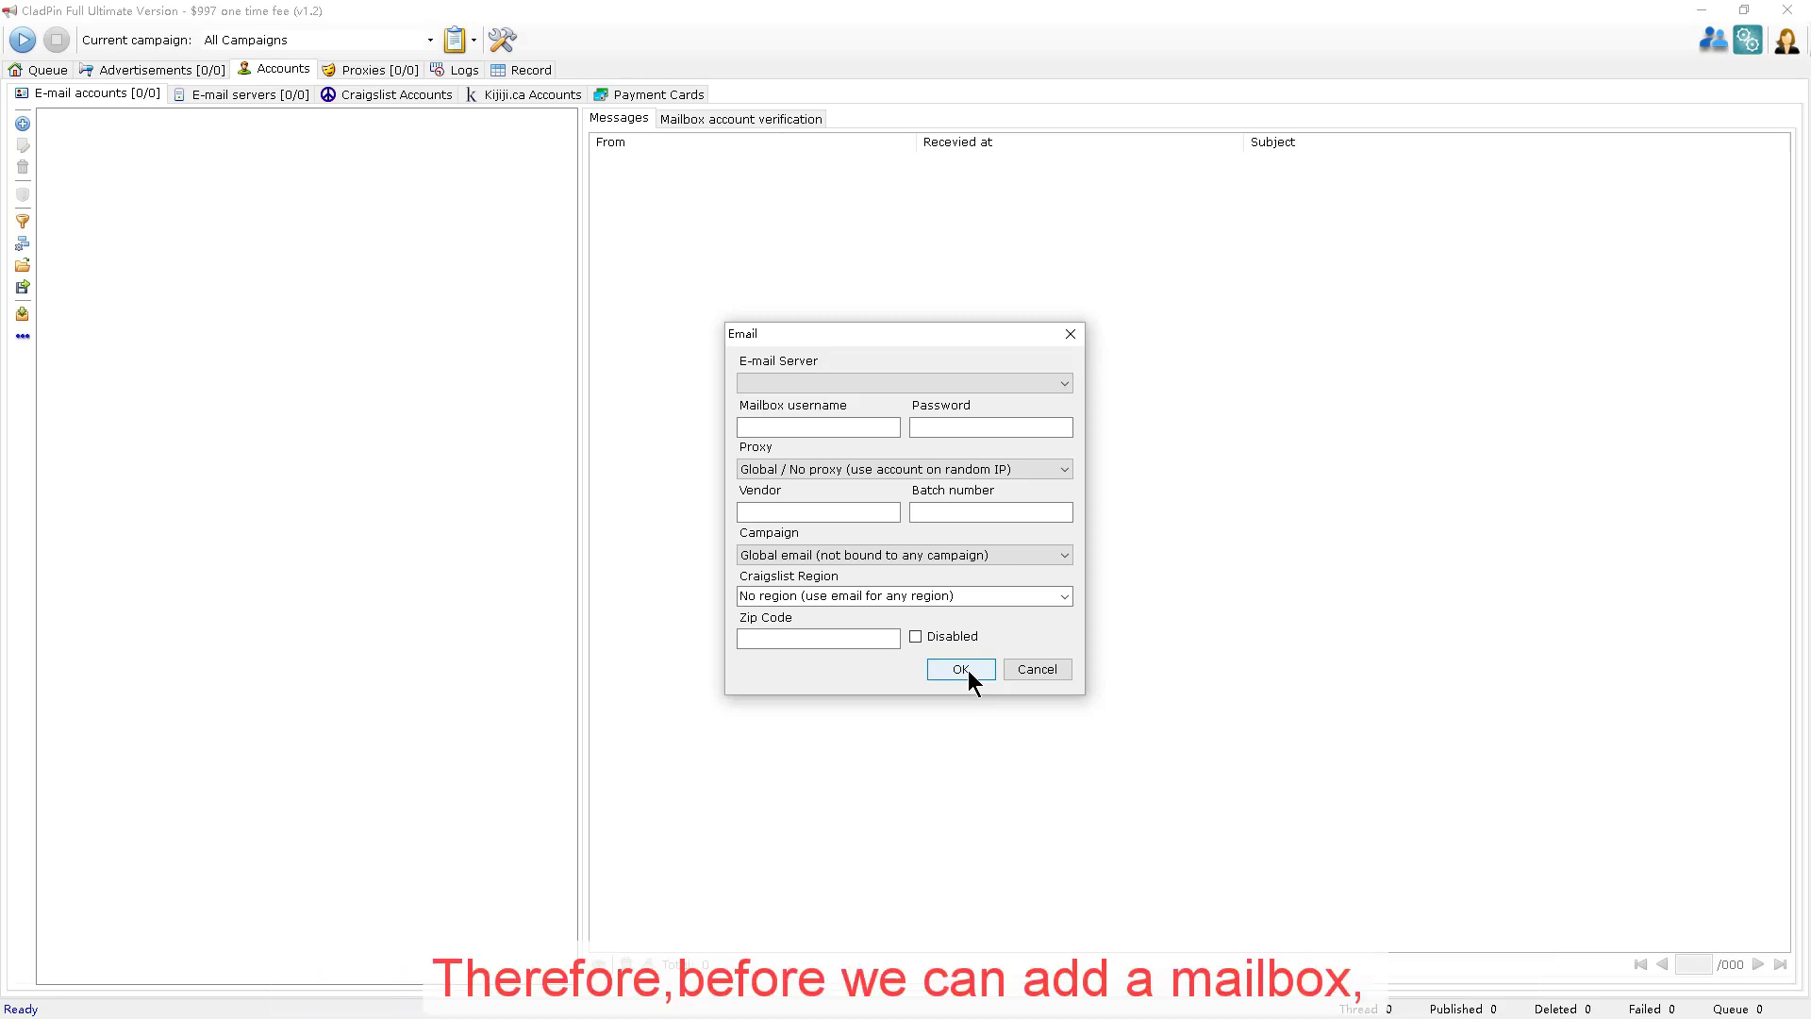
{"action": "left_click", "coordinate": [820, 382]}
{"action": "left_click", "coordinate": [869, 383]}
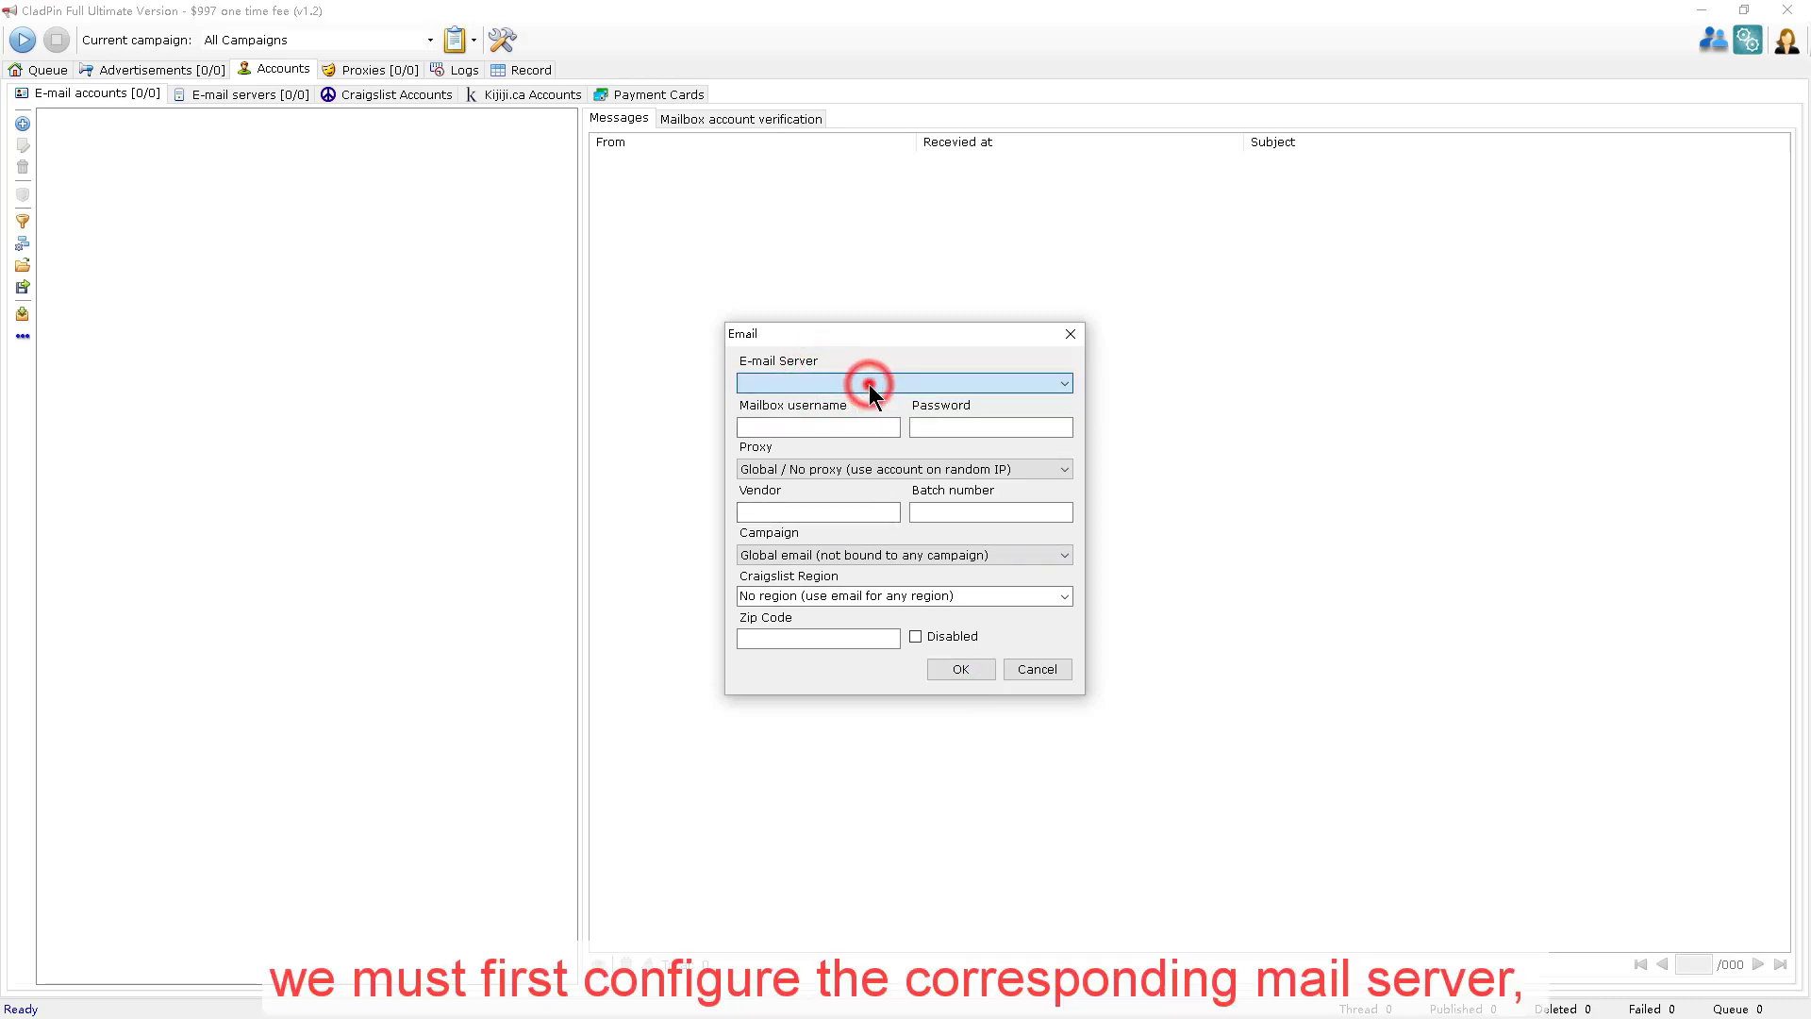
{"action": "left_click", "coordinate": [972, 671]}
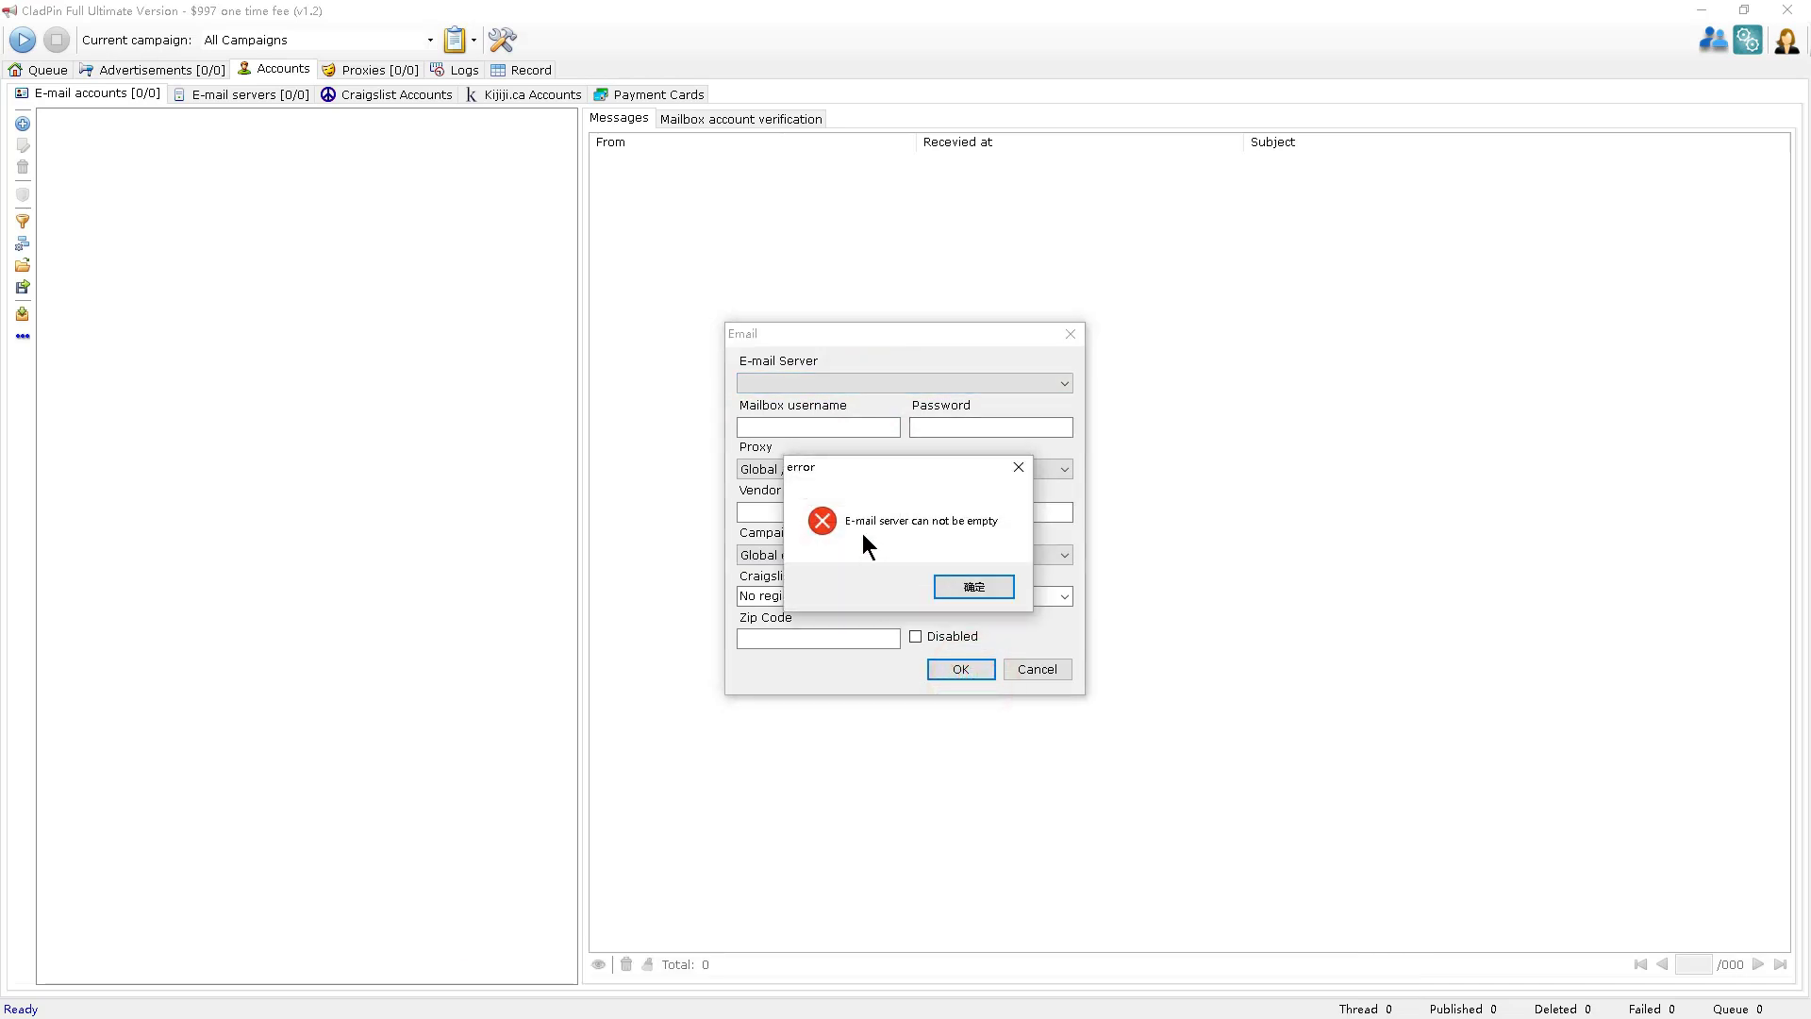
{"action": "left_click", "coordinate": [987, 586]}
{"action": "left_click", "coordinate": [1036, 666]}
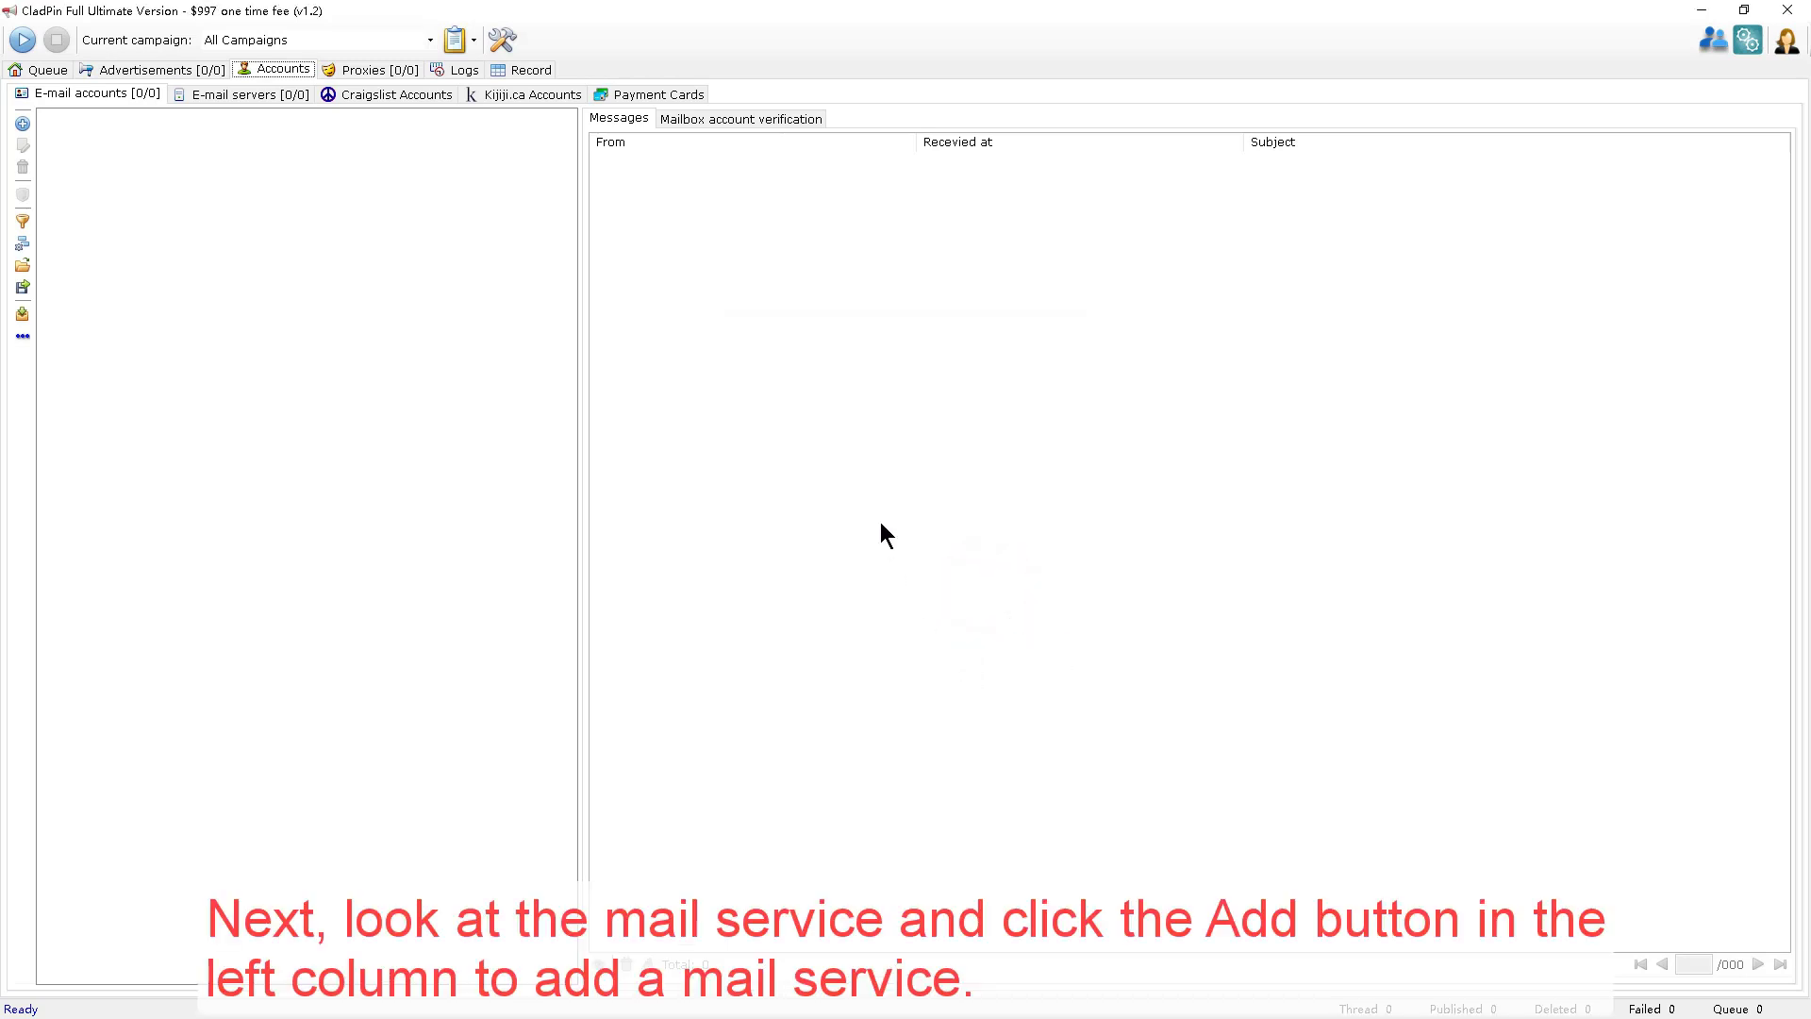
Open a blank Email Server dialog from the E-mail servers list.
{"action": "left_click", "coordinate": [281, 96]}
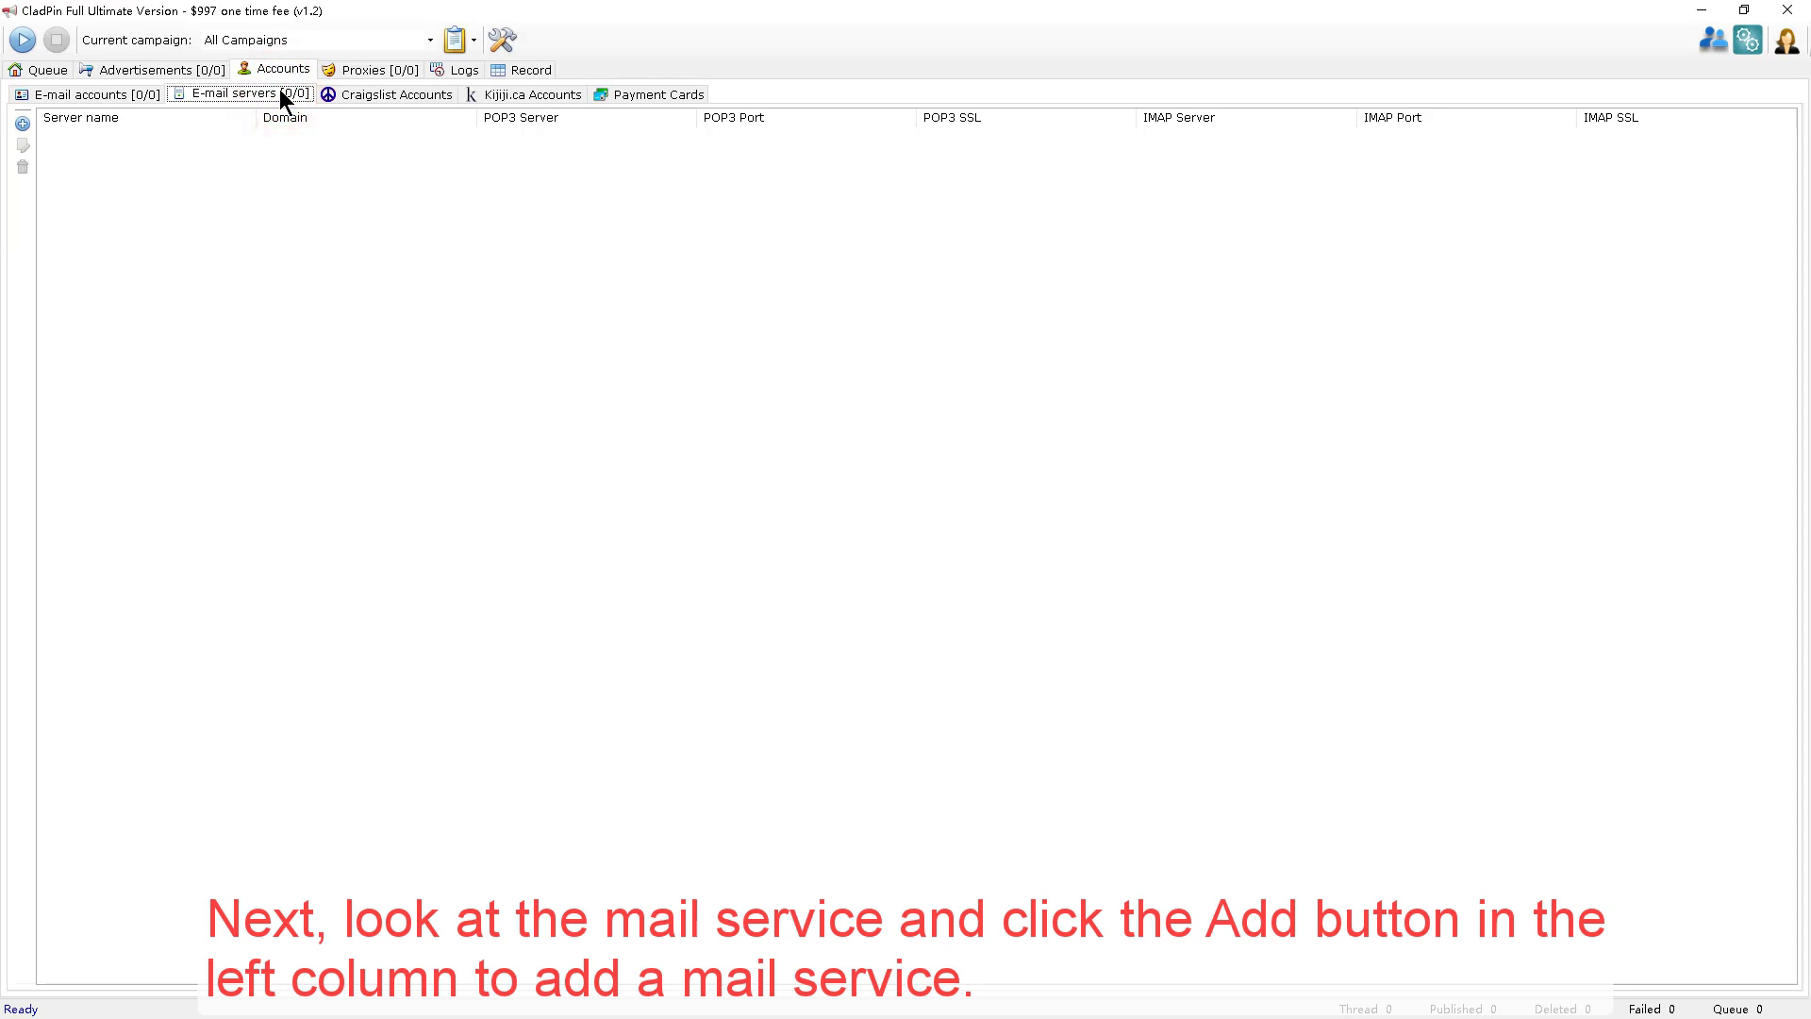
{"action": "left_click", "coordinate": [23, 124]}
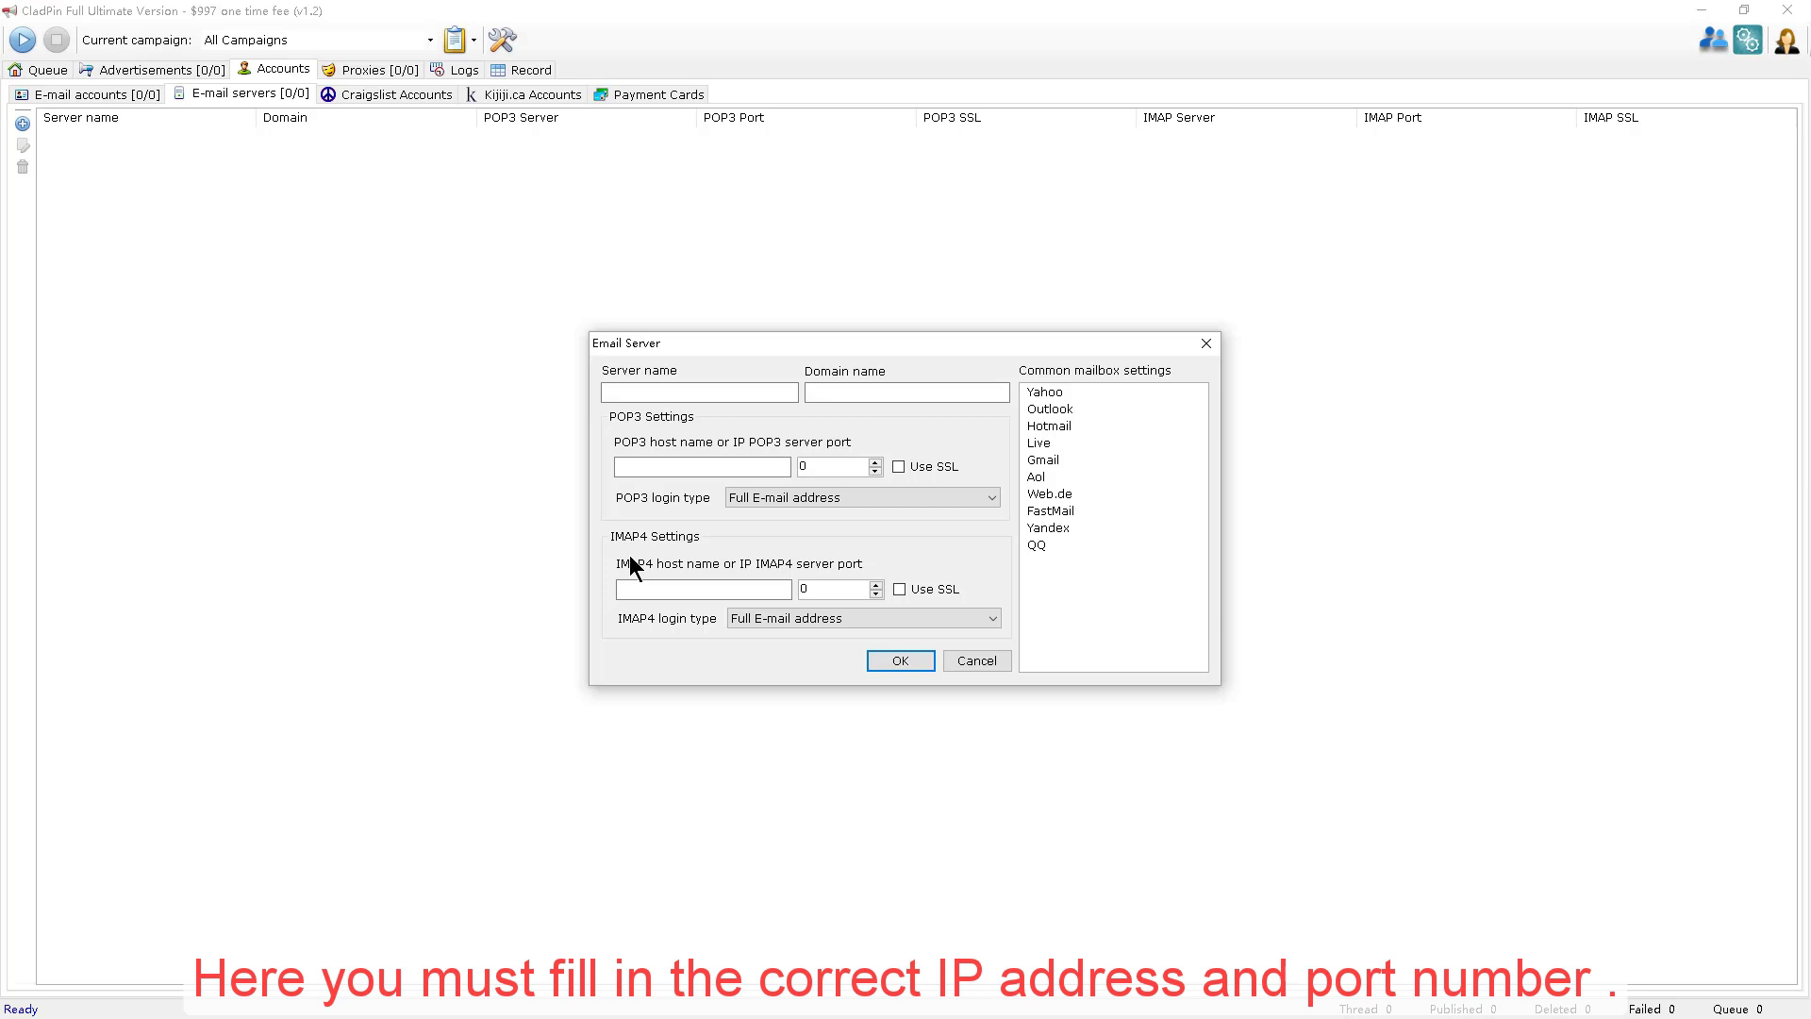
Look over the POP3 host, port and login type options.
{"action": "left_click", "coordinate": [651, 469]}
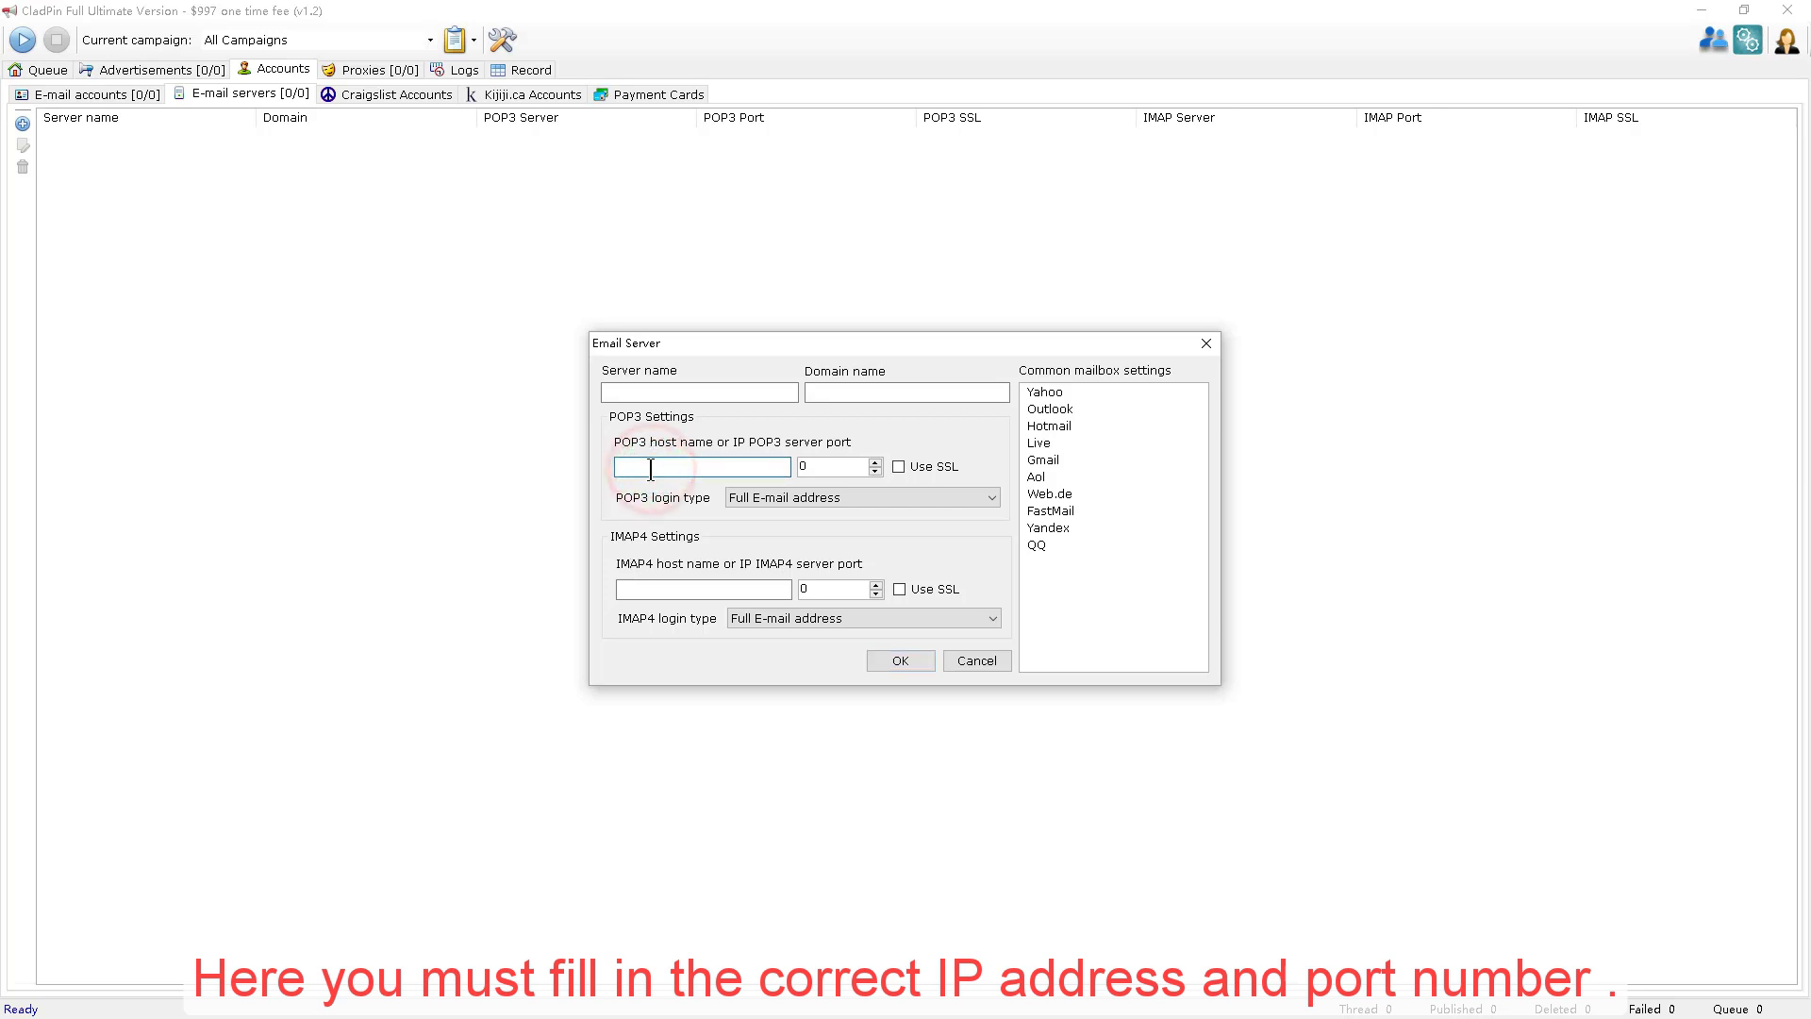
{"action": "left_click", "coordinate": [819, 469]}
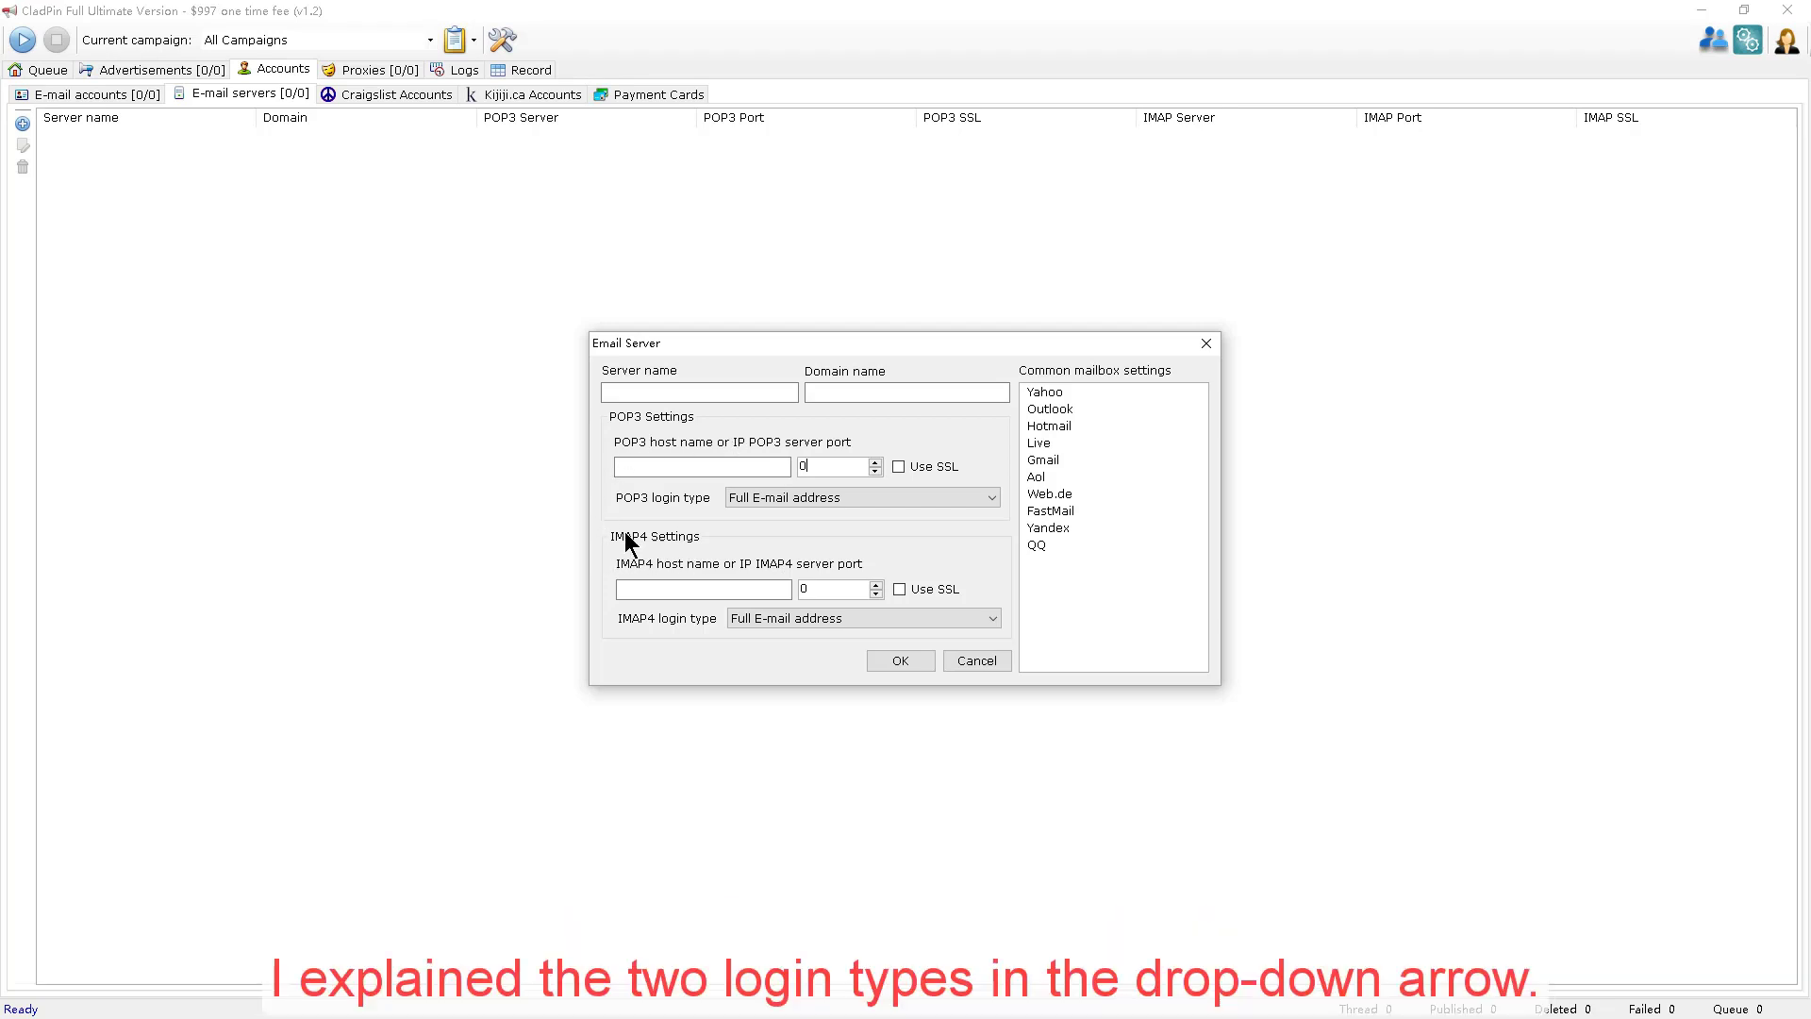
{"action": "left_click", "coordinate": [996, 496]}
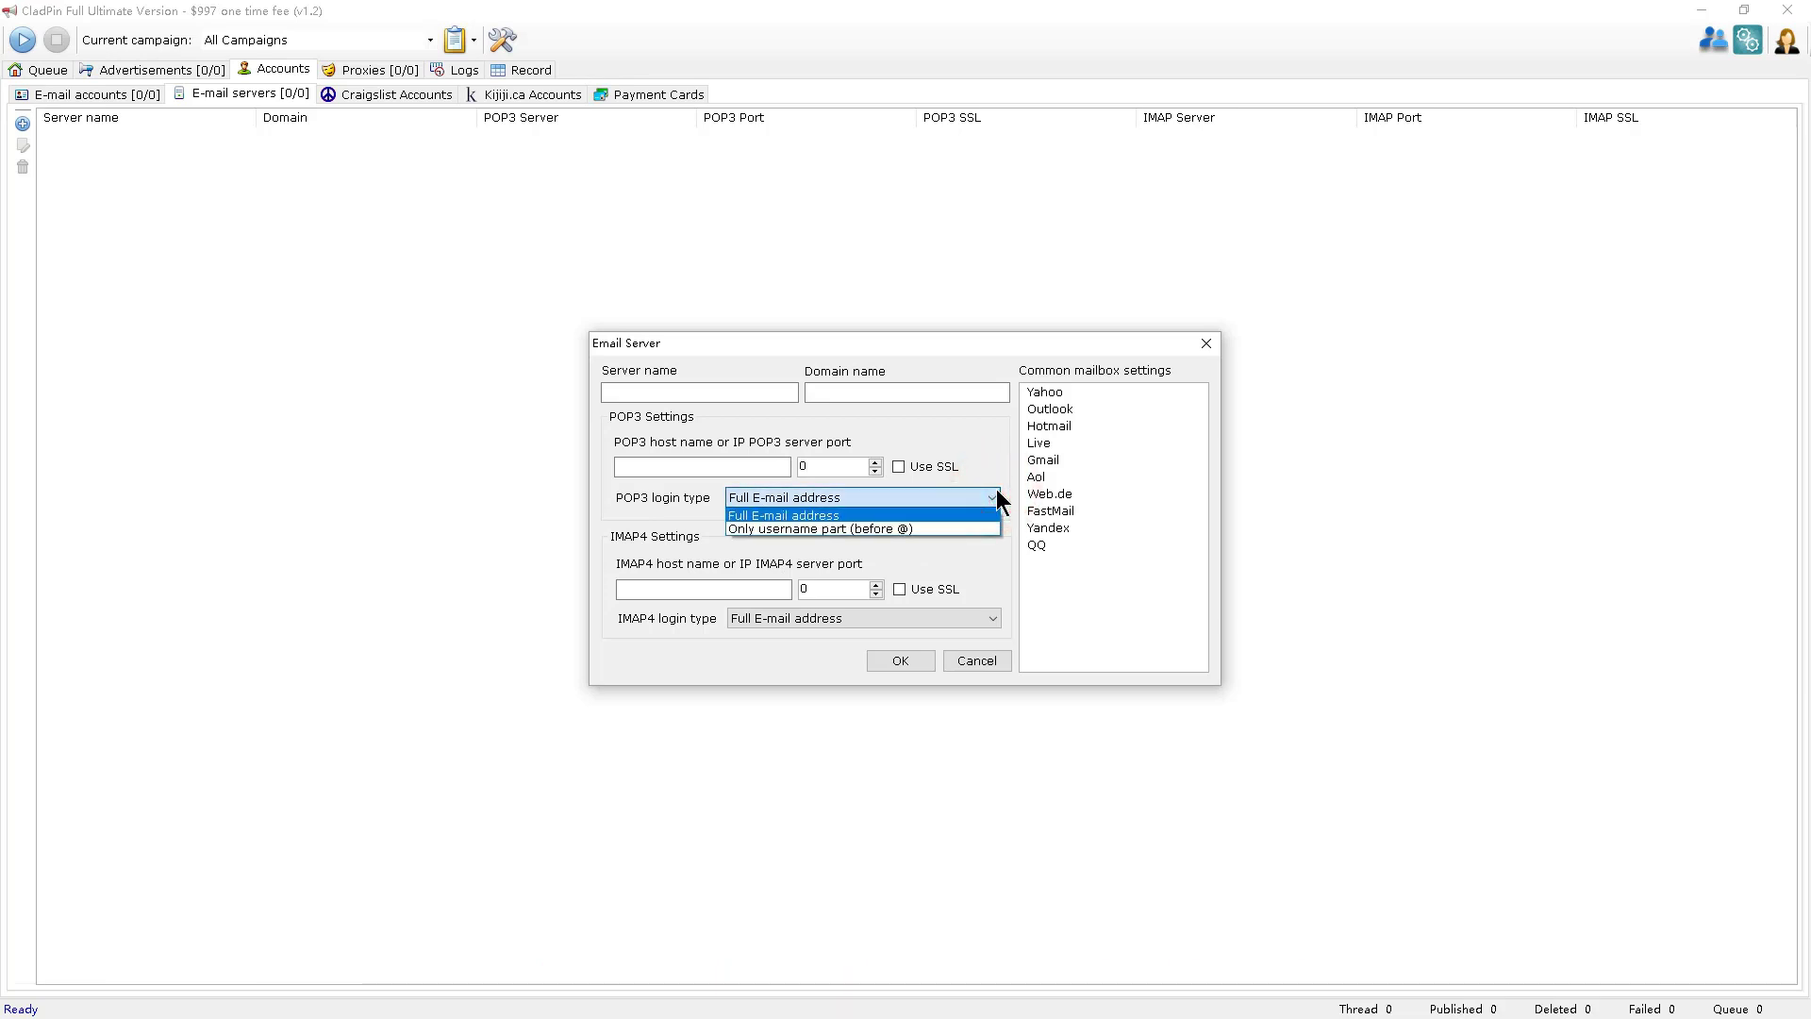
{"action": "left_click", "coordinate": [743, 467]}
Enter a placeholder e-mail address as server name, keeping Full E-mail address as POP3 login type.
{"action": "left_click", "coordinate": [744, 396]}
{"action": "type", "text": "xxxxx"}
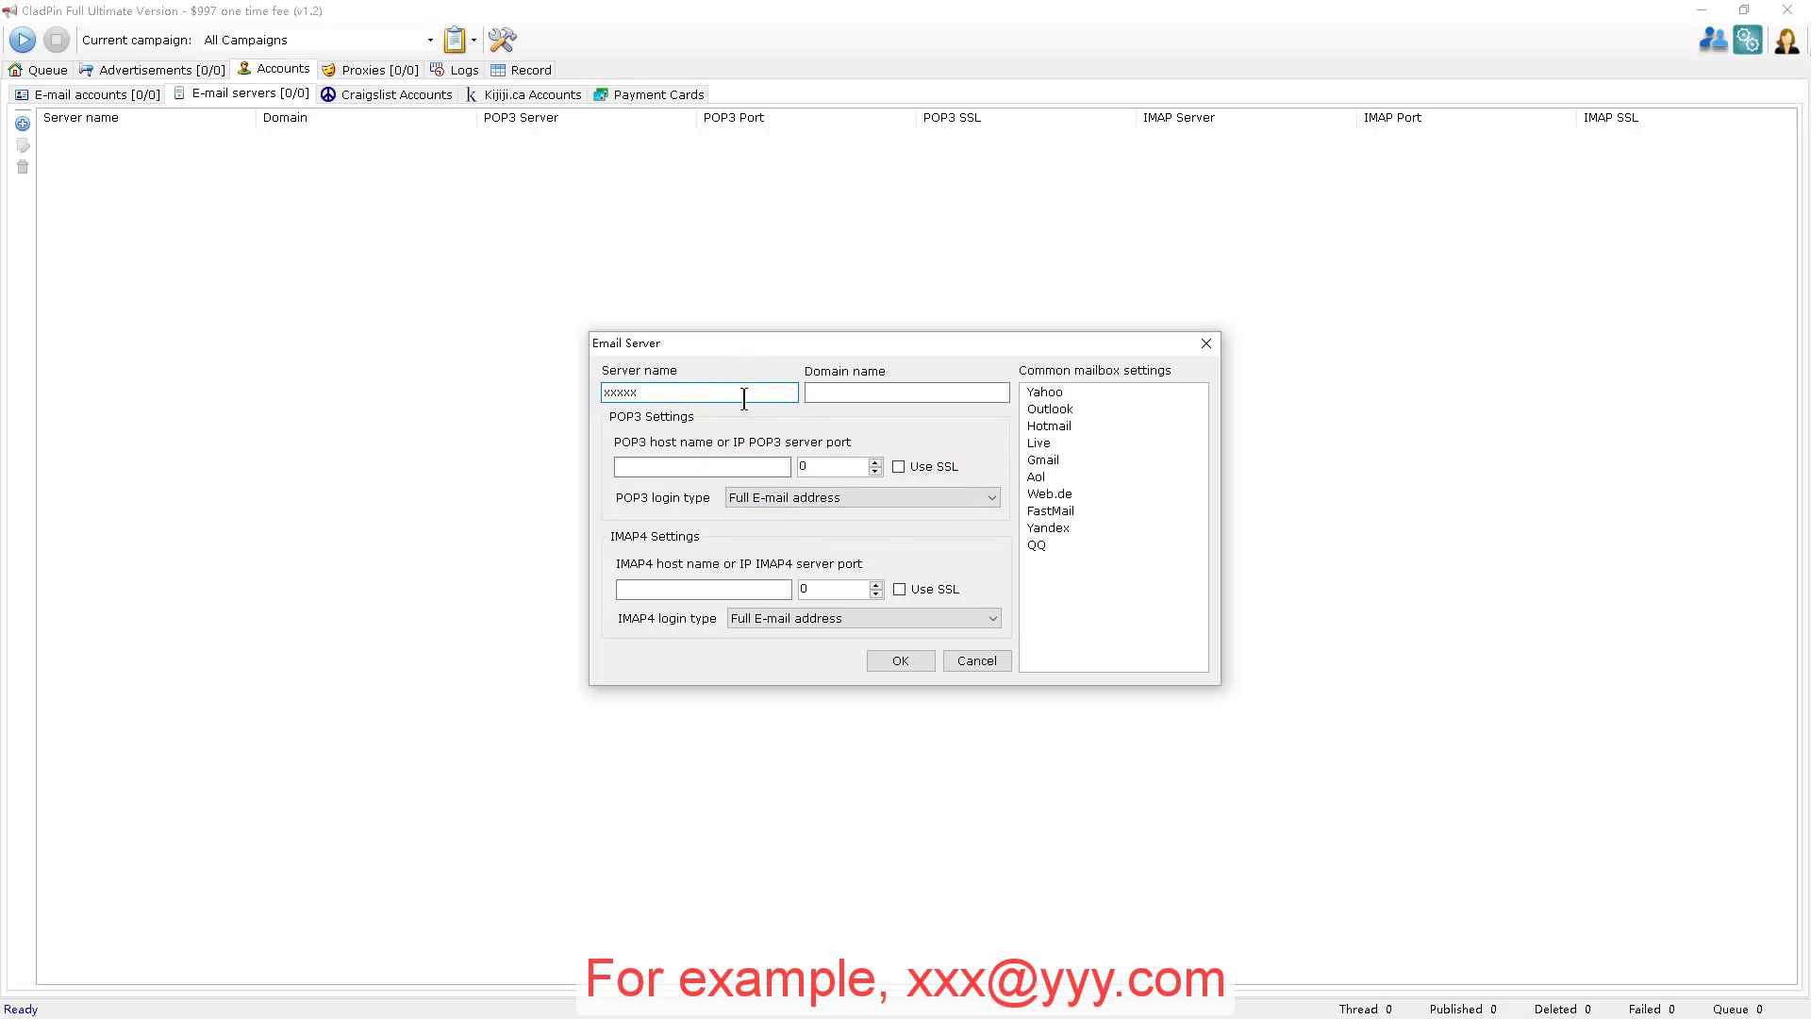
{"action": "type", "text": "@yyy"}
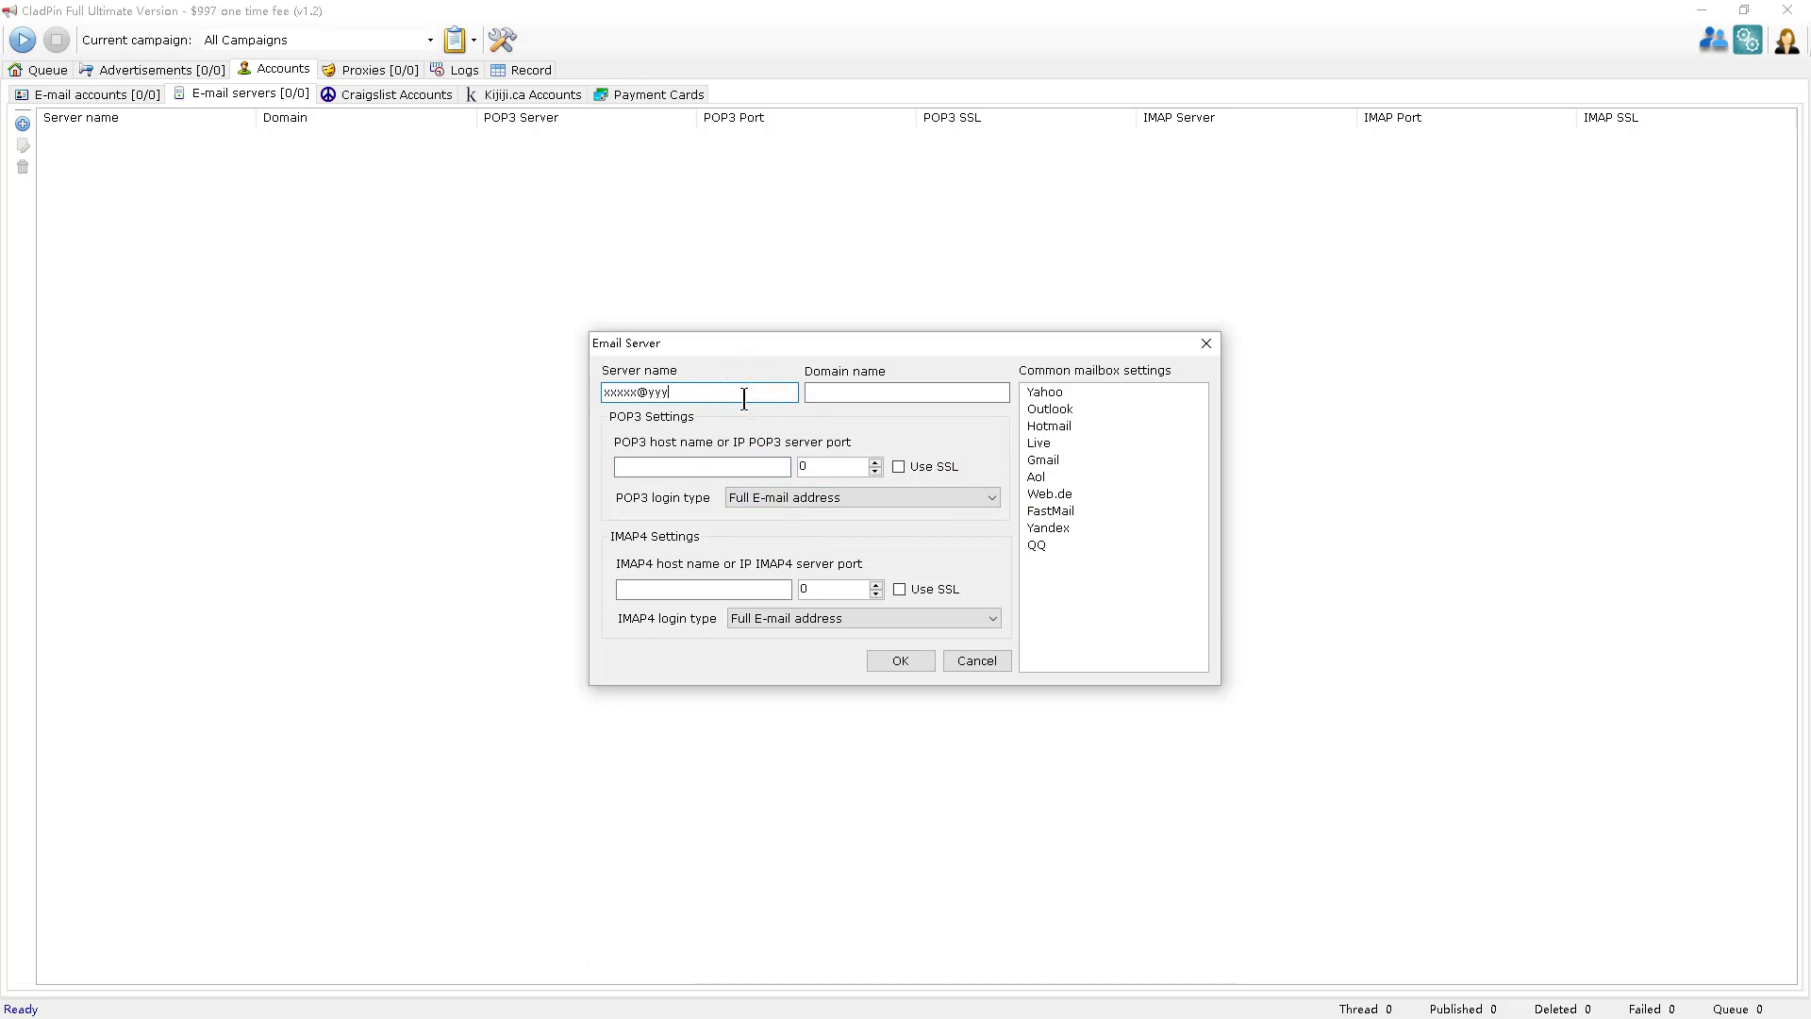
{"action": "type", "text": ".com"}
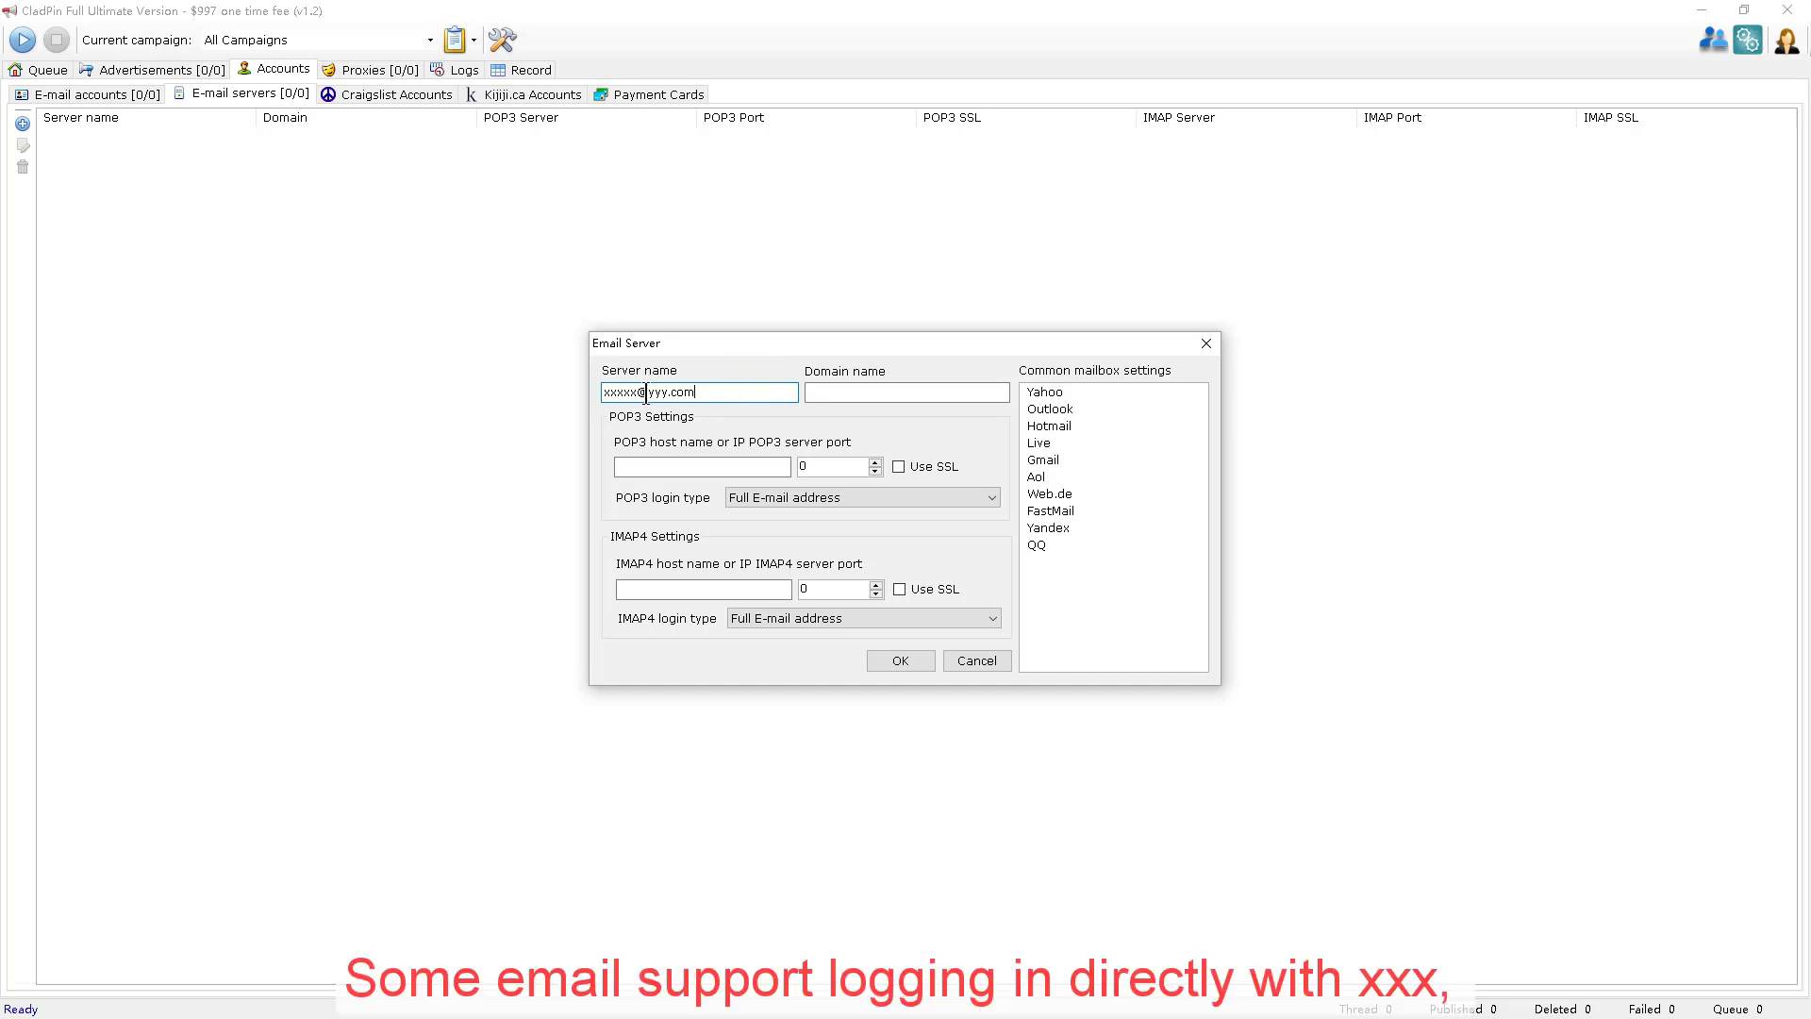
{"action": "left_click_drag", "start_coordinate": [636, 395], "coordinate": [563, 376]}
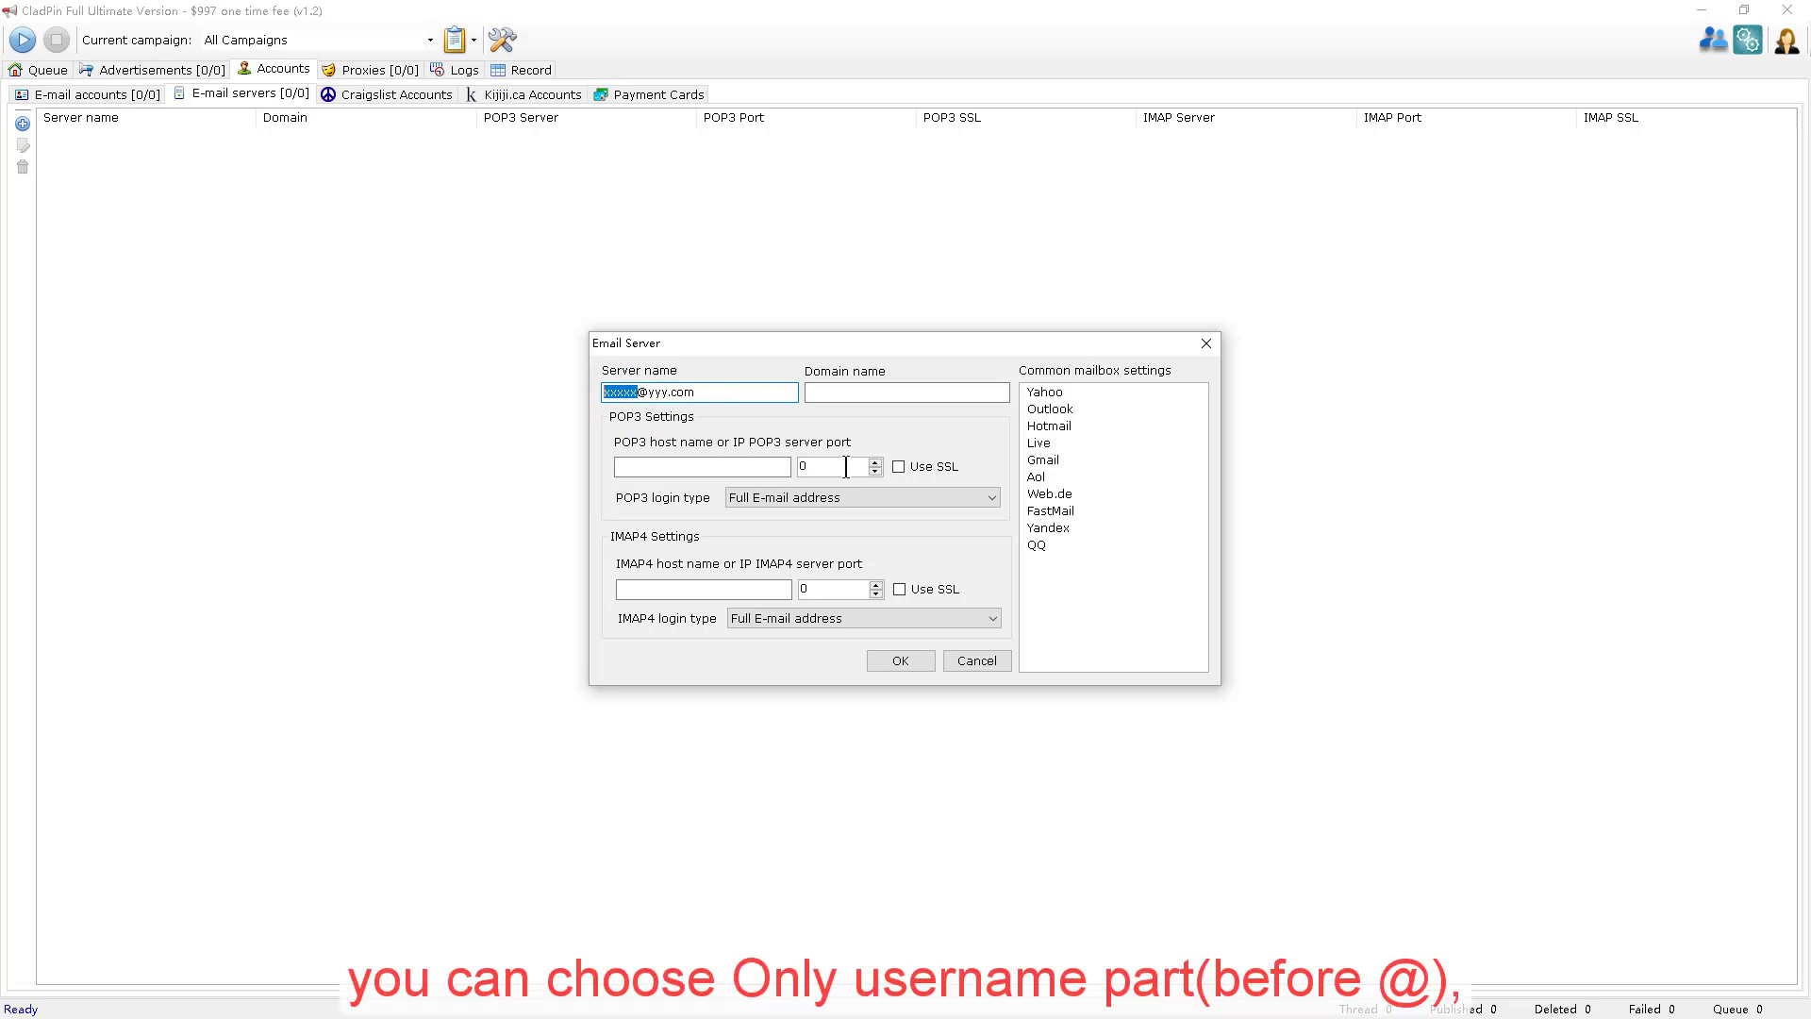
{"action": "left_click", "coordinate": [853, 497]}
{"action": "left_click", "coordinate": [798, 529]}
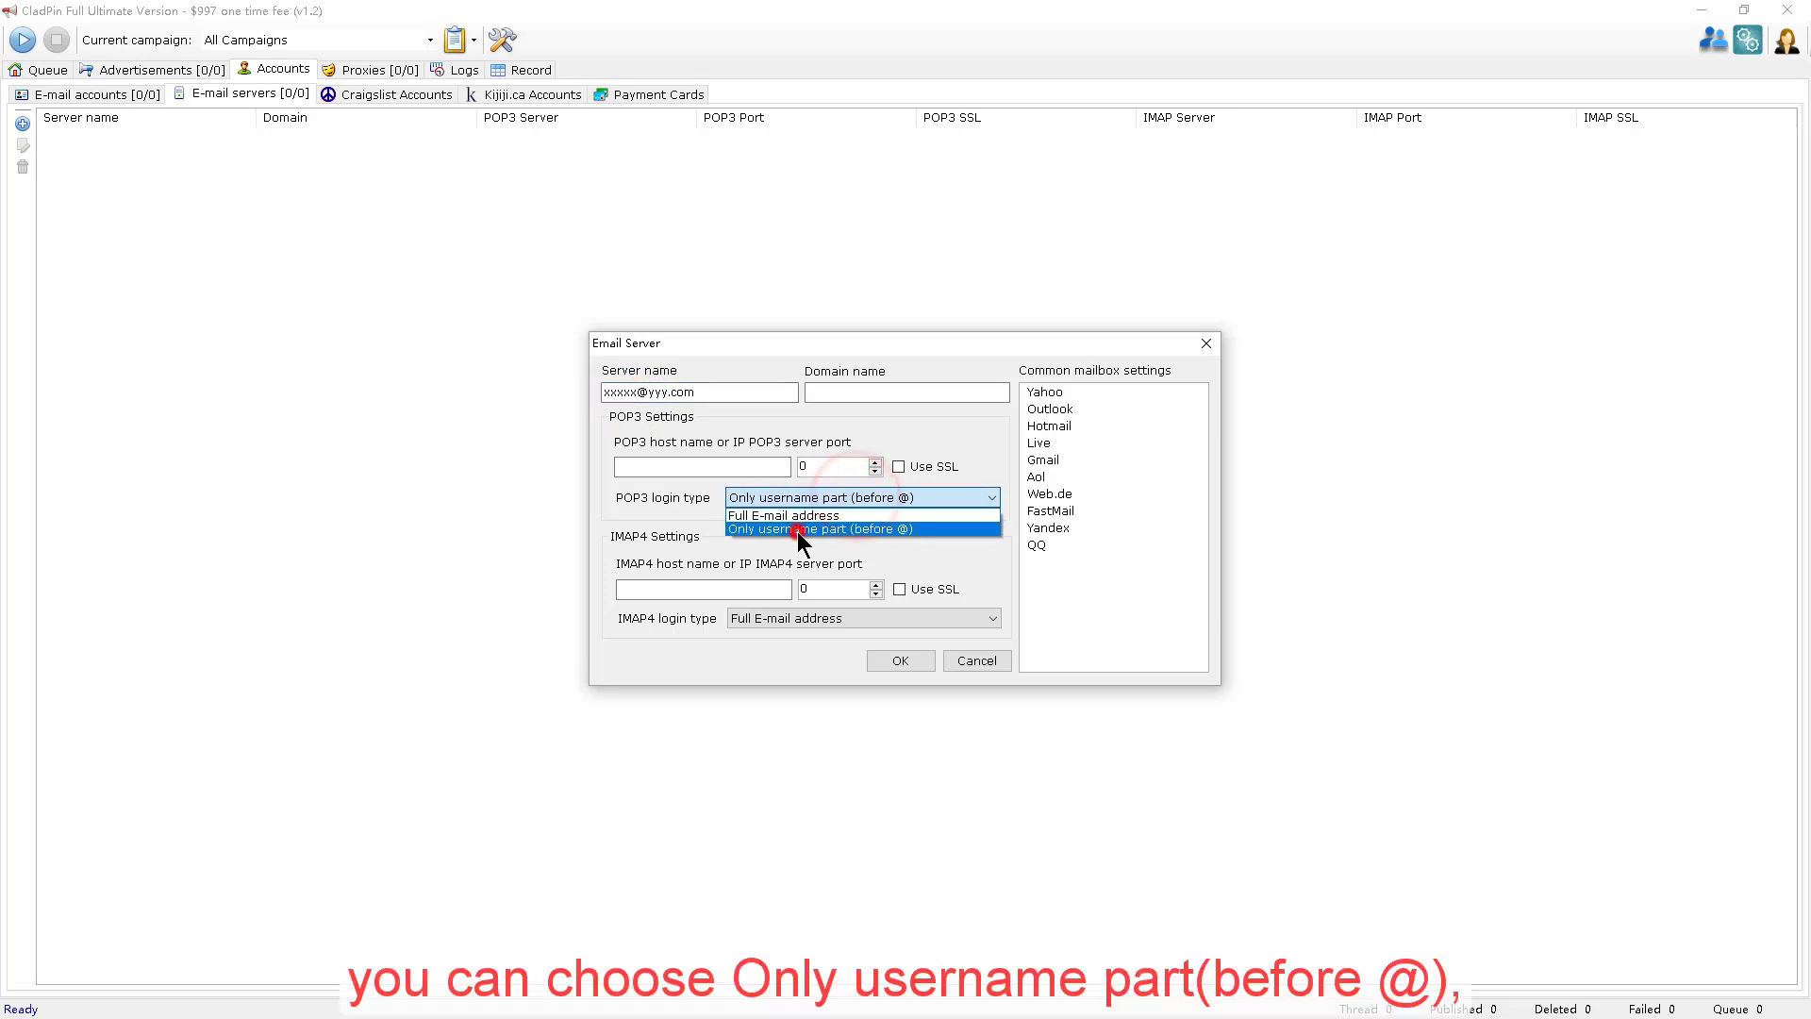
{"action": "left_click", "coordinate": [854, 502]}
{"action": "left_click", "coordinate": [851, 515]}
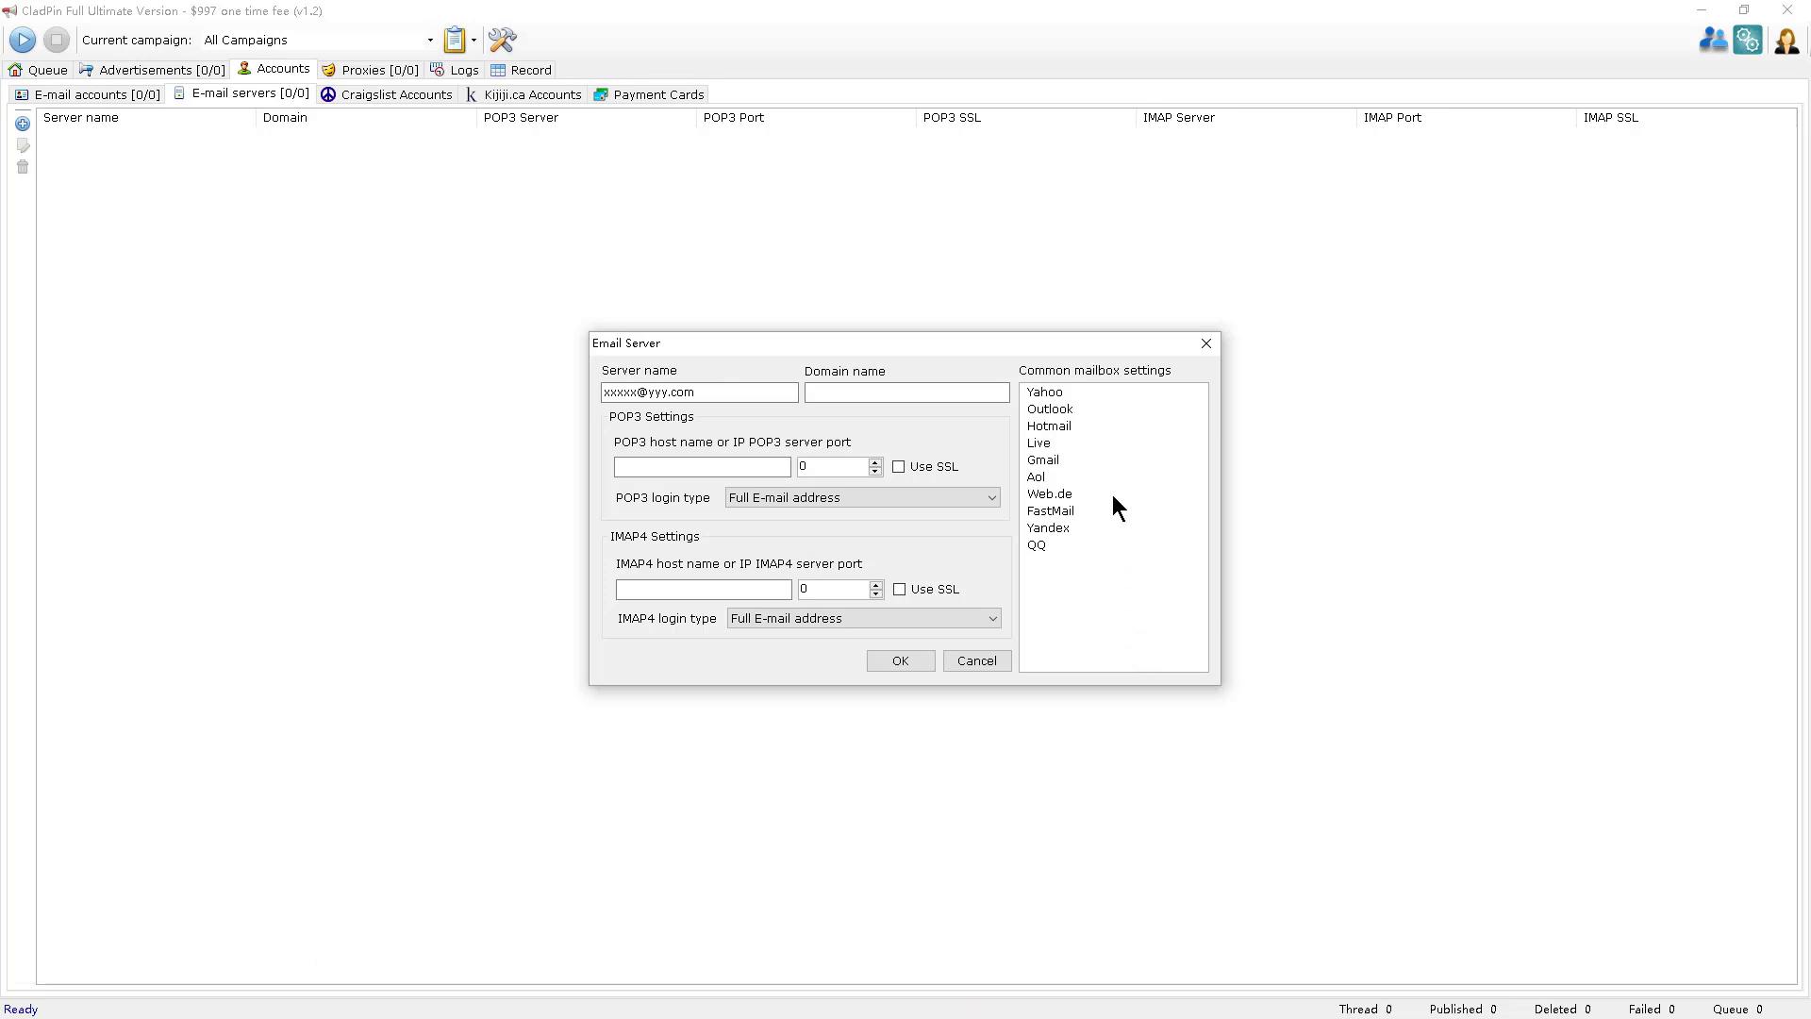
Apply the Outlook preset (outlook.com, POP3 995, IMAP 993, SSL) and save the server.
{"action": "left_click", "coordinate": [1087, 411]}
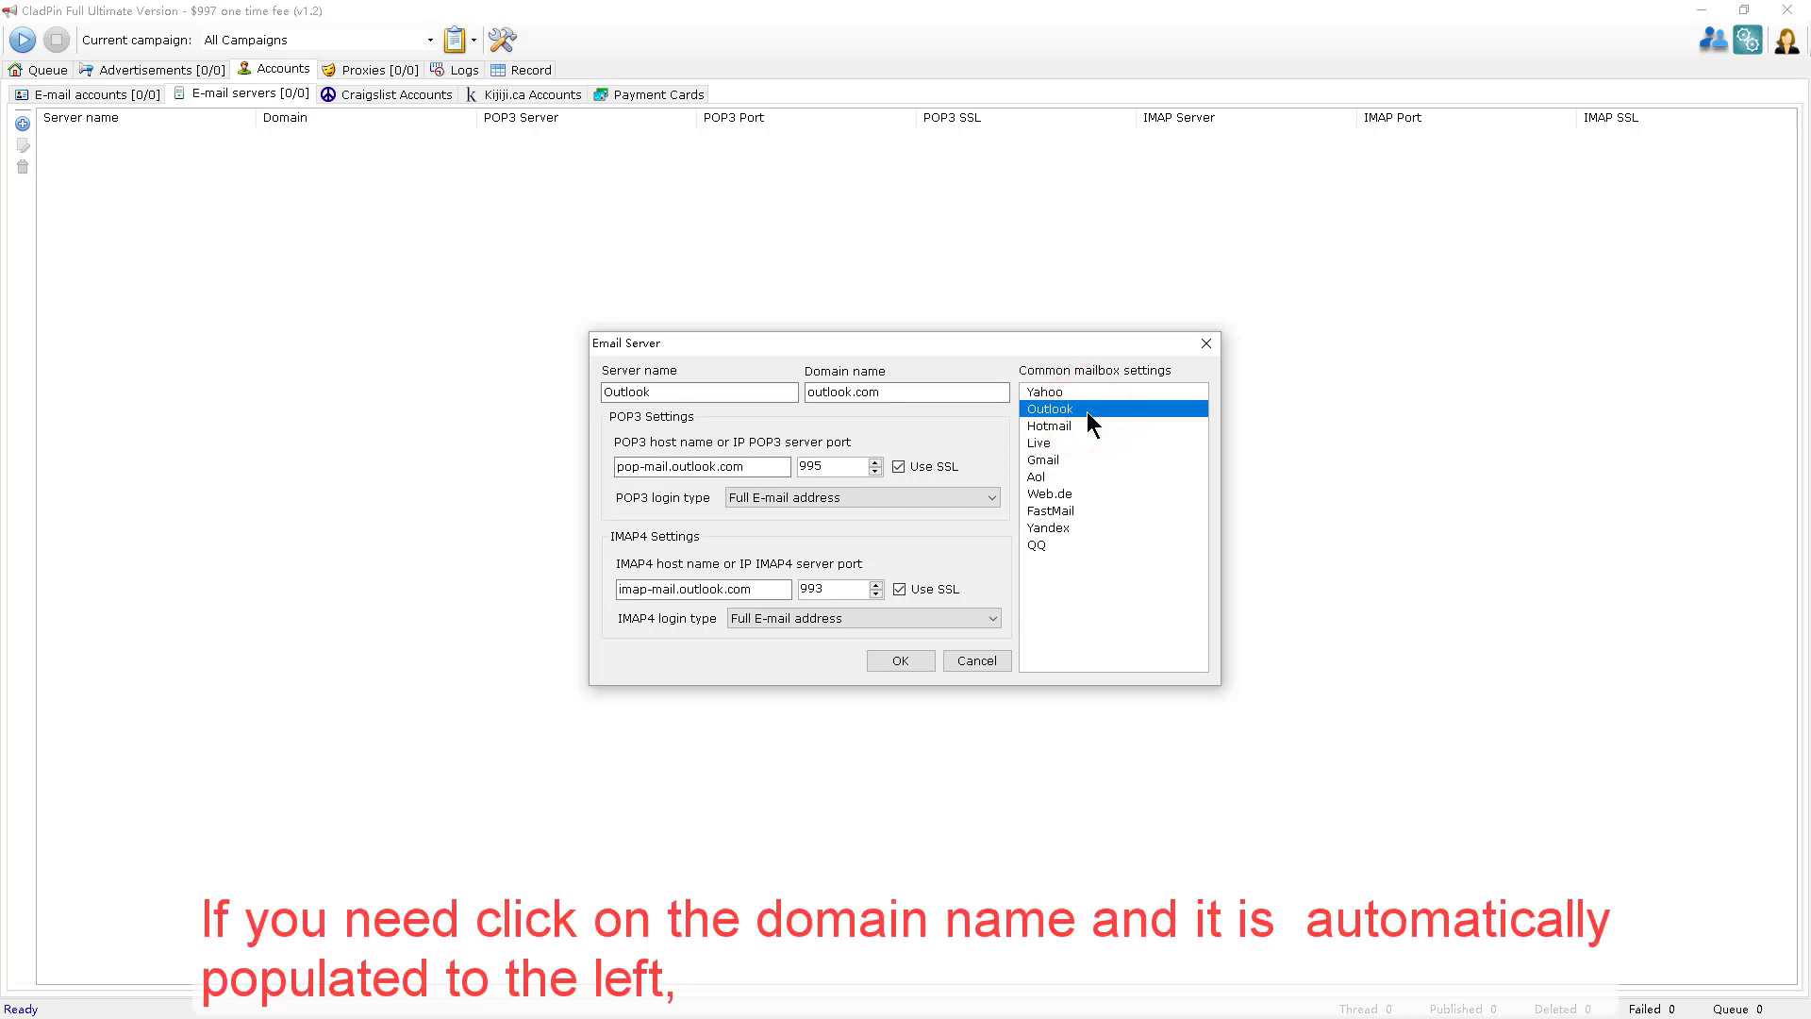
{"action": "left_click", "coordinate": [1086, 423]}
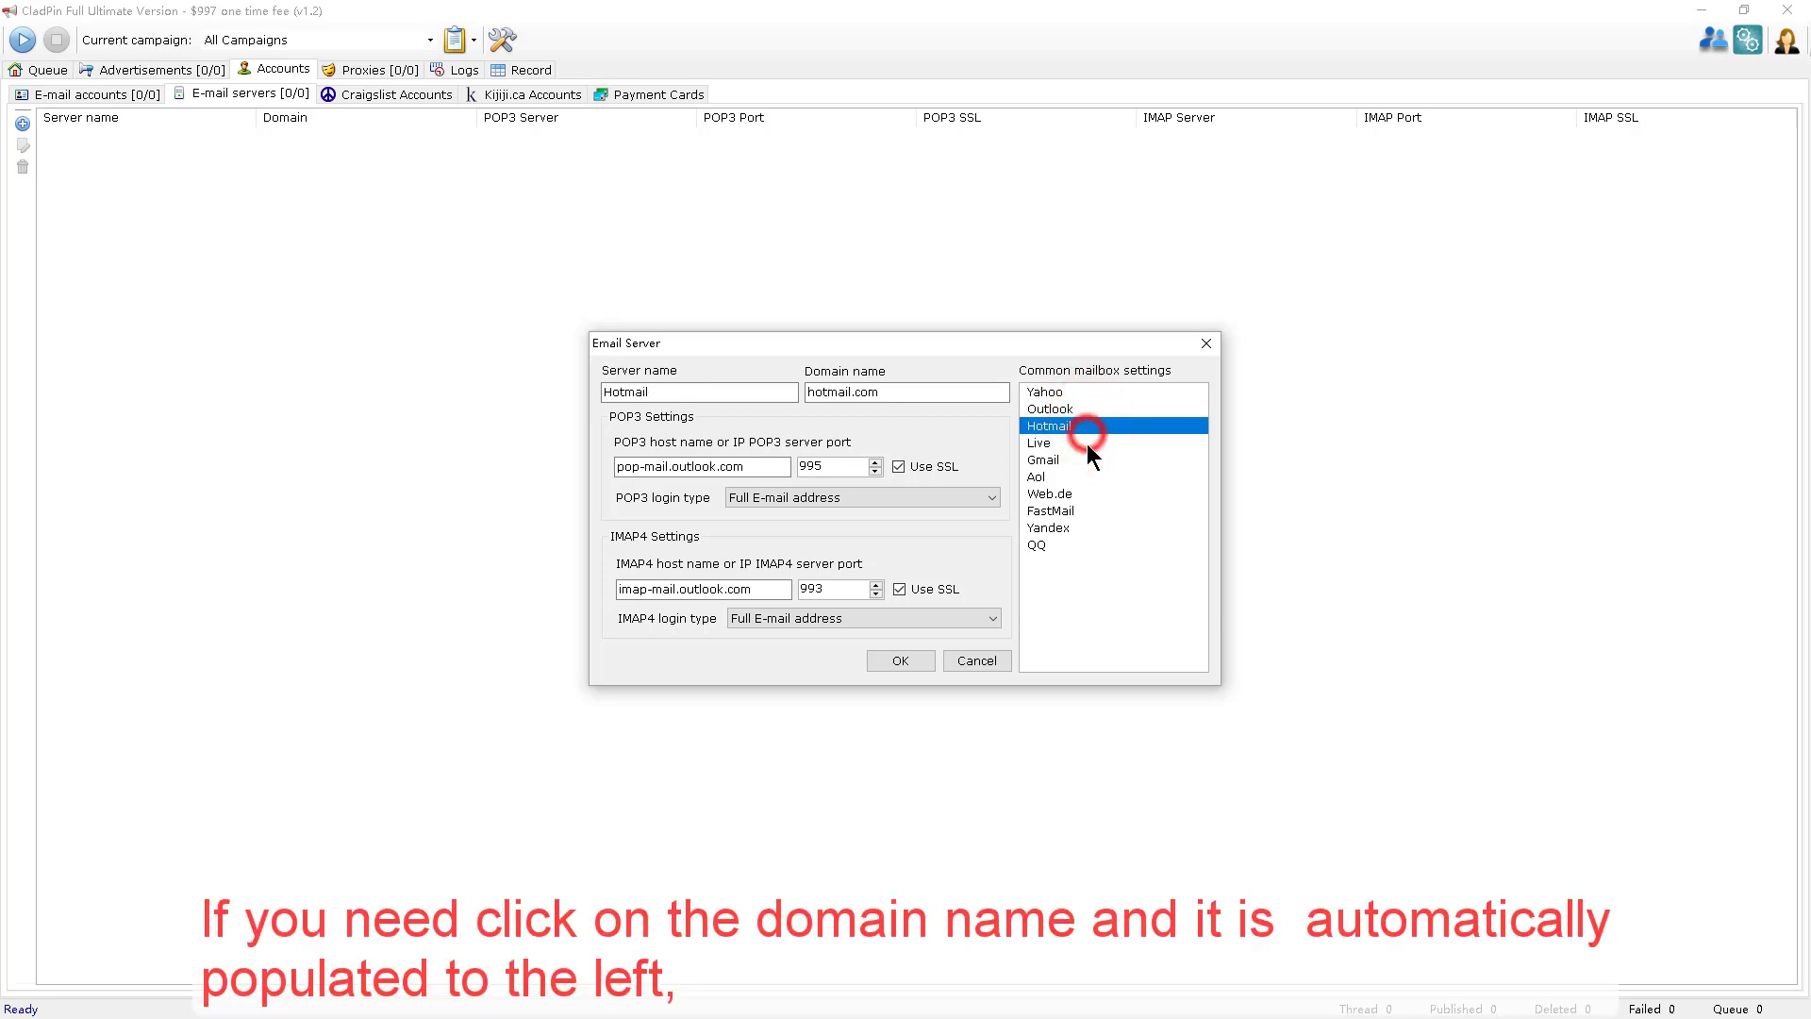
{"action": "left_click", "coordinate": [1087, 443]}
{"action": "left_click", "coordinate": [1096, 408]}
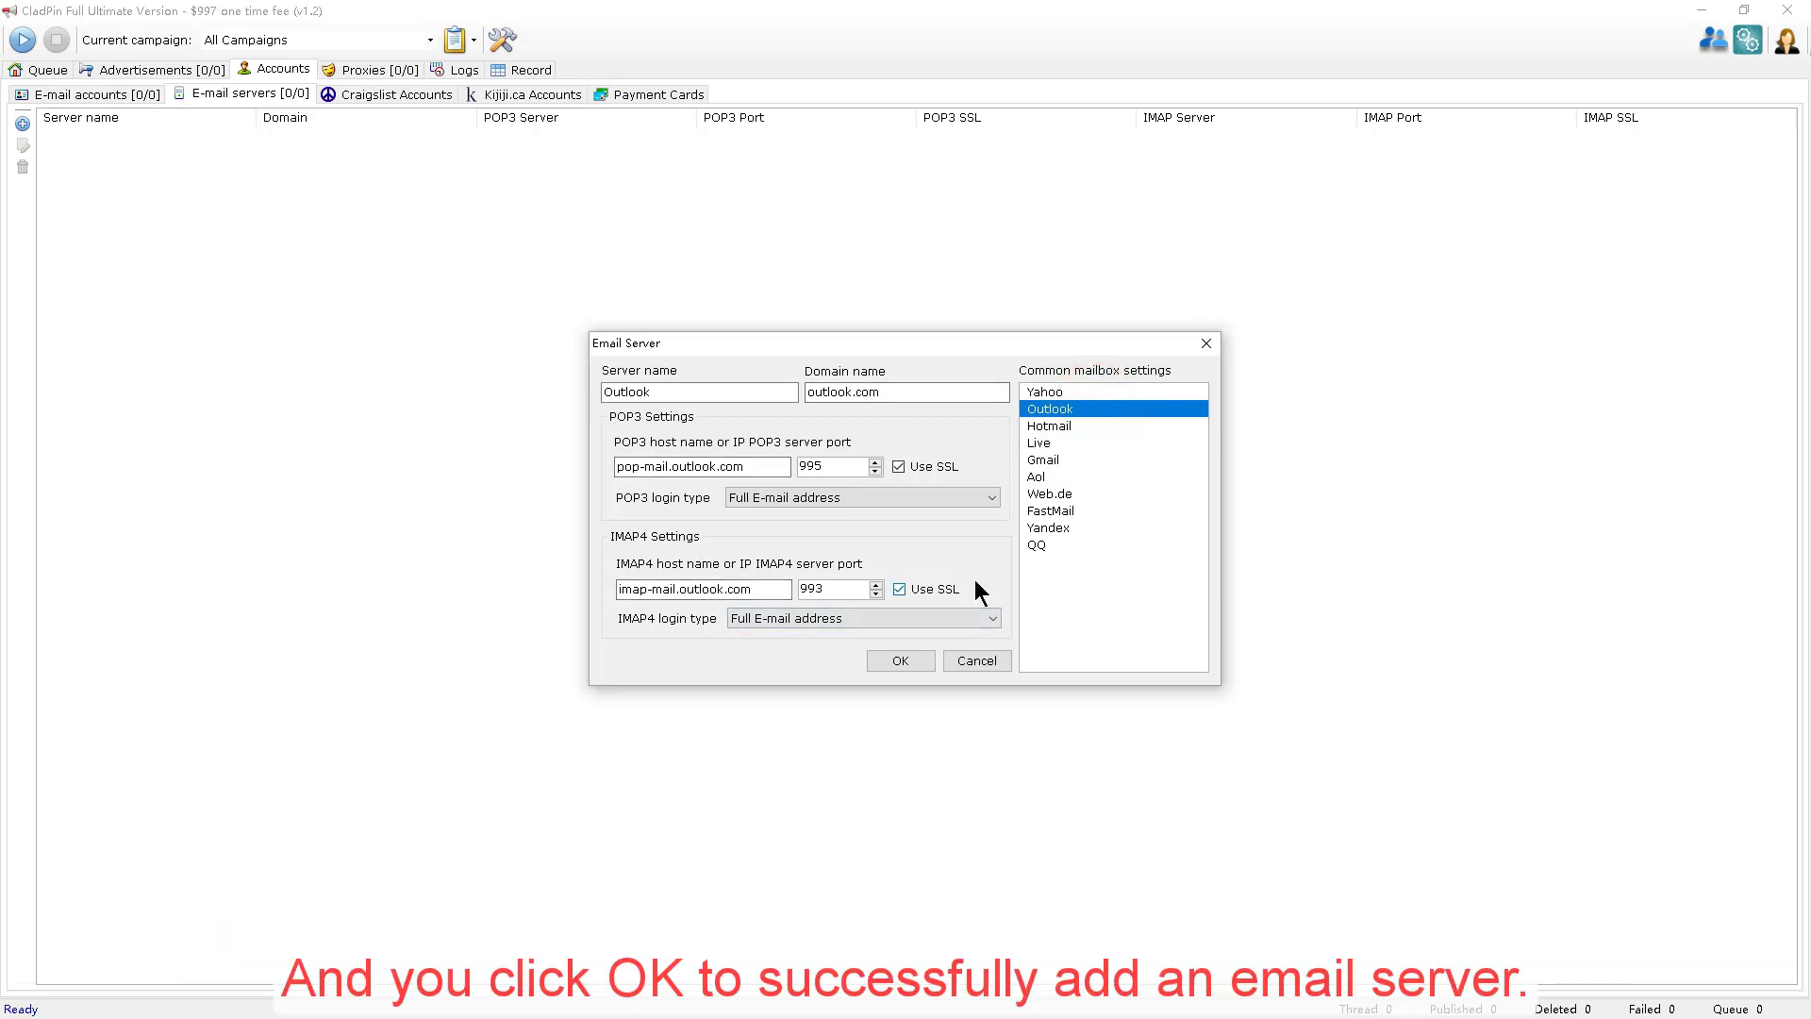
{"action": "left_click", "coordinate": [886, 659]}
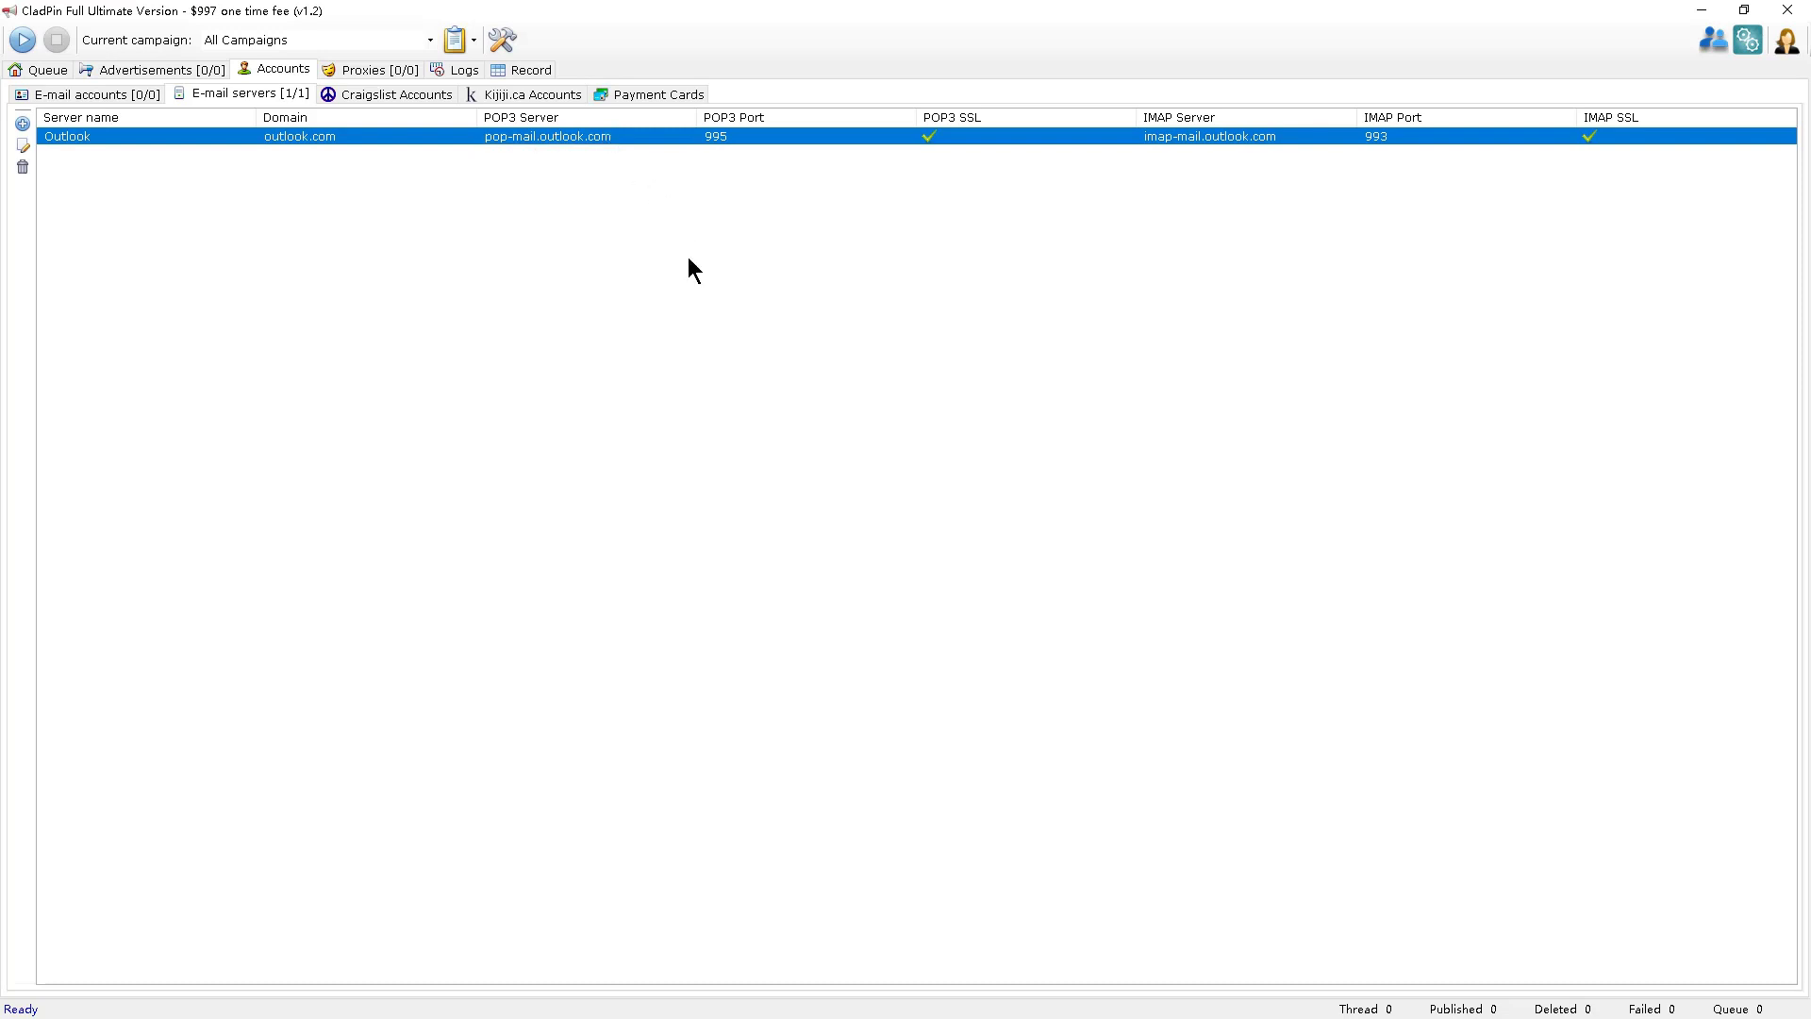
Start a new e-mail account on the Outlook server with the mailbox username and password.
{"action": "left_click", "coordinate": [82, 92]}
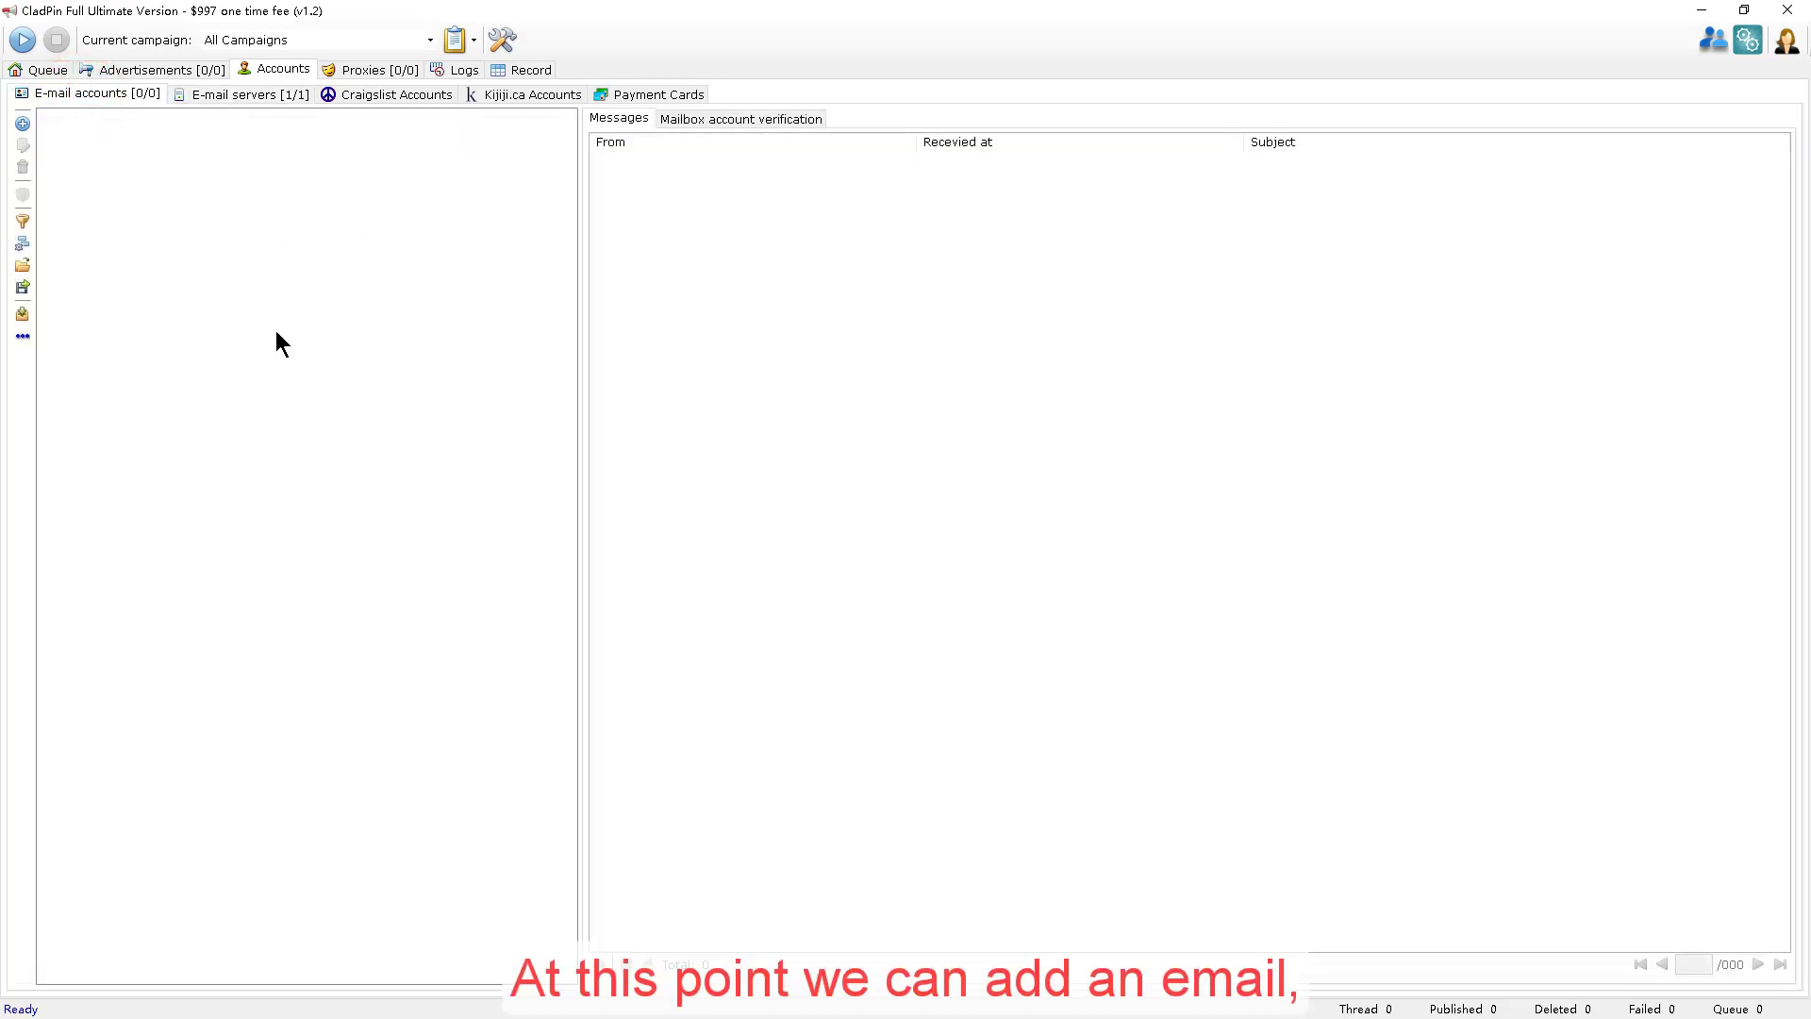
{"action": "left_click", "coordinate": [23, 124]}
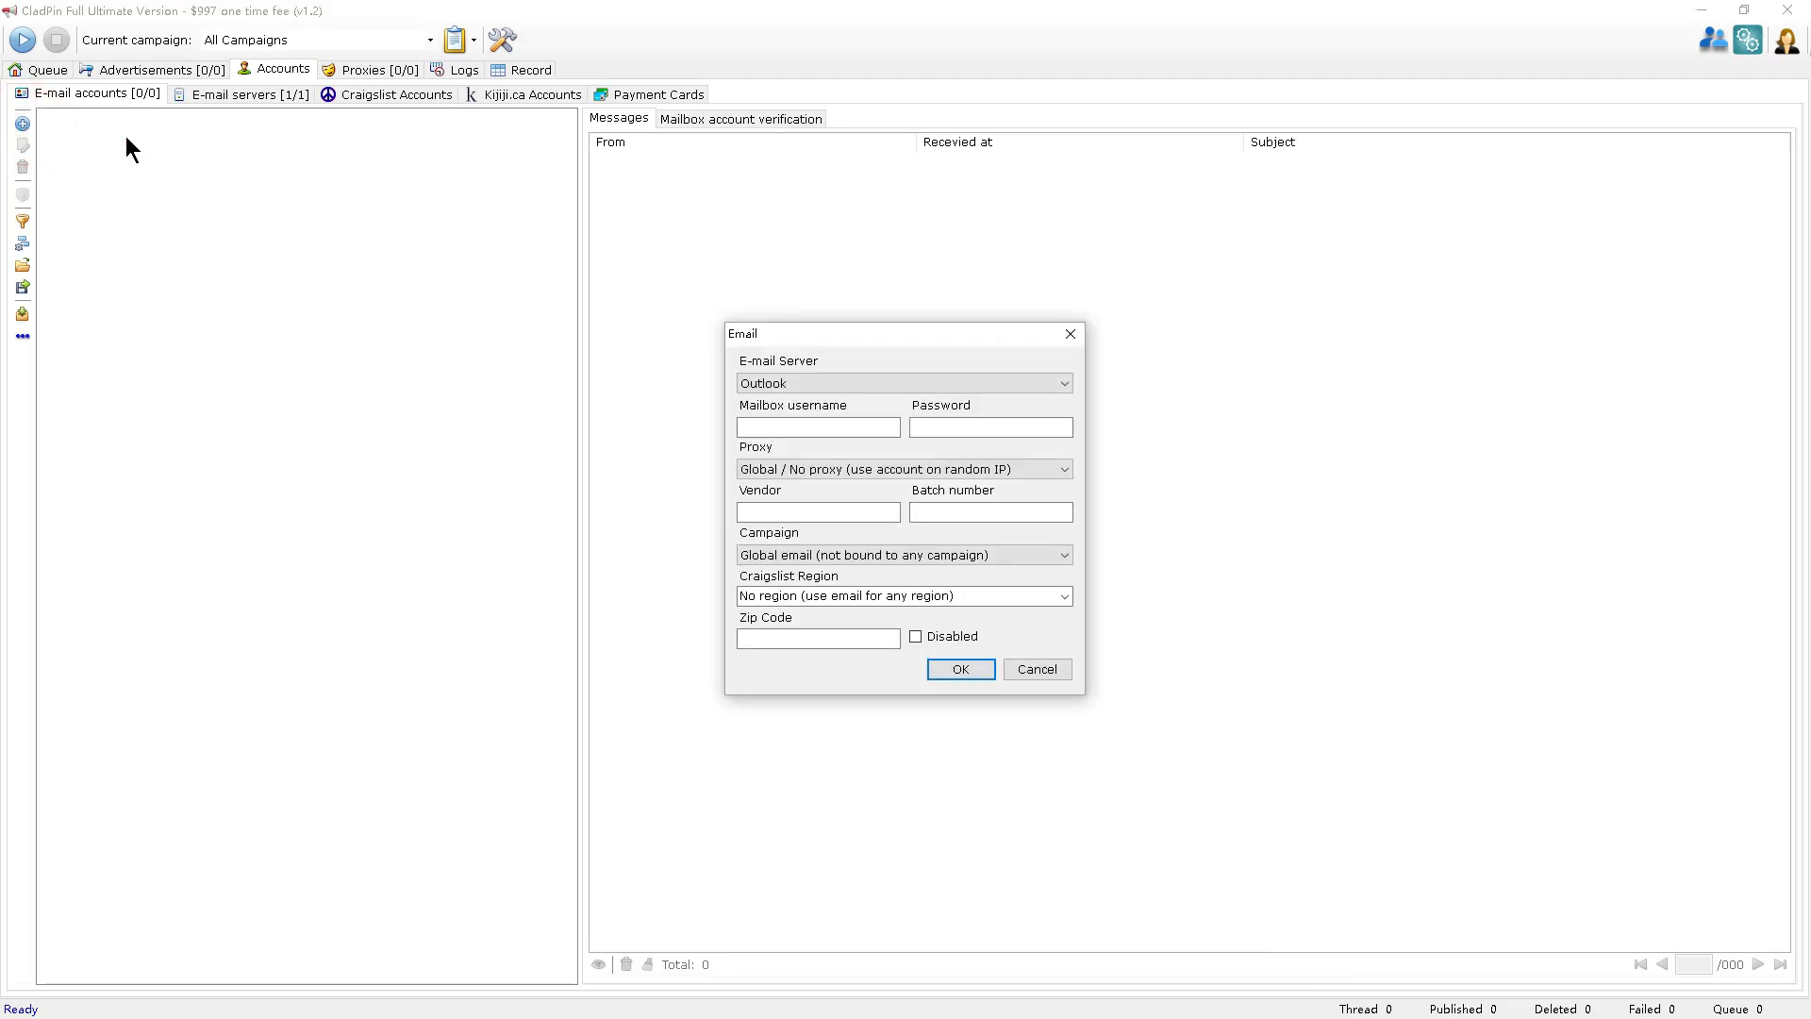
{"action": "left_click", "coordinate": [1034, 382]}
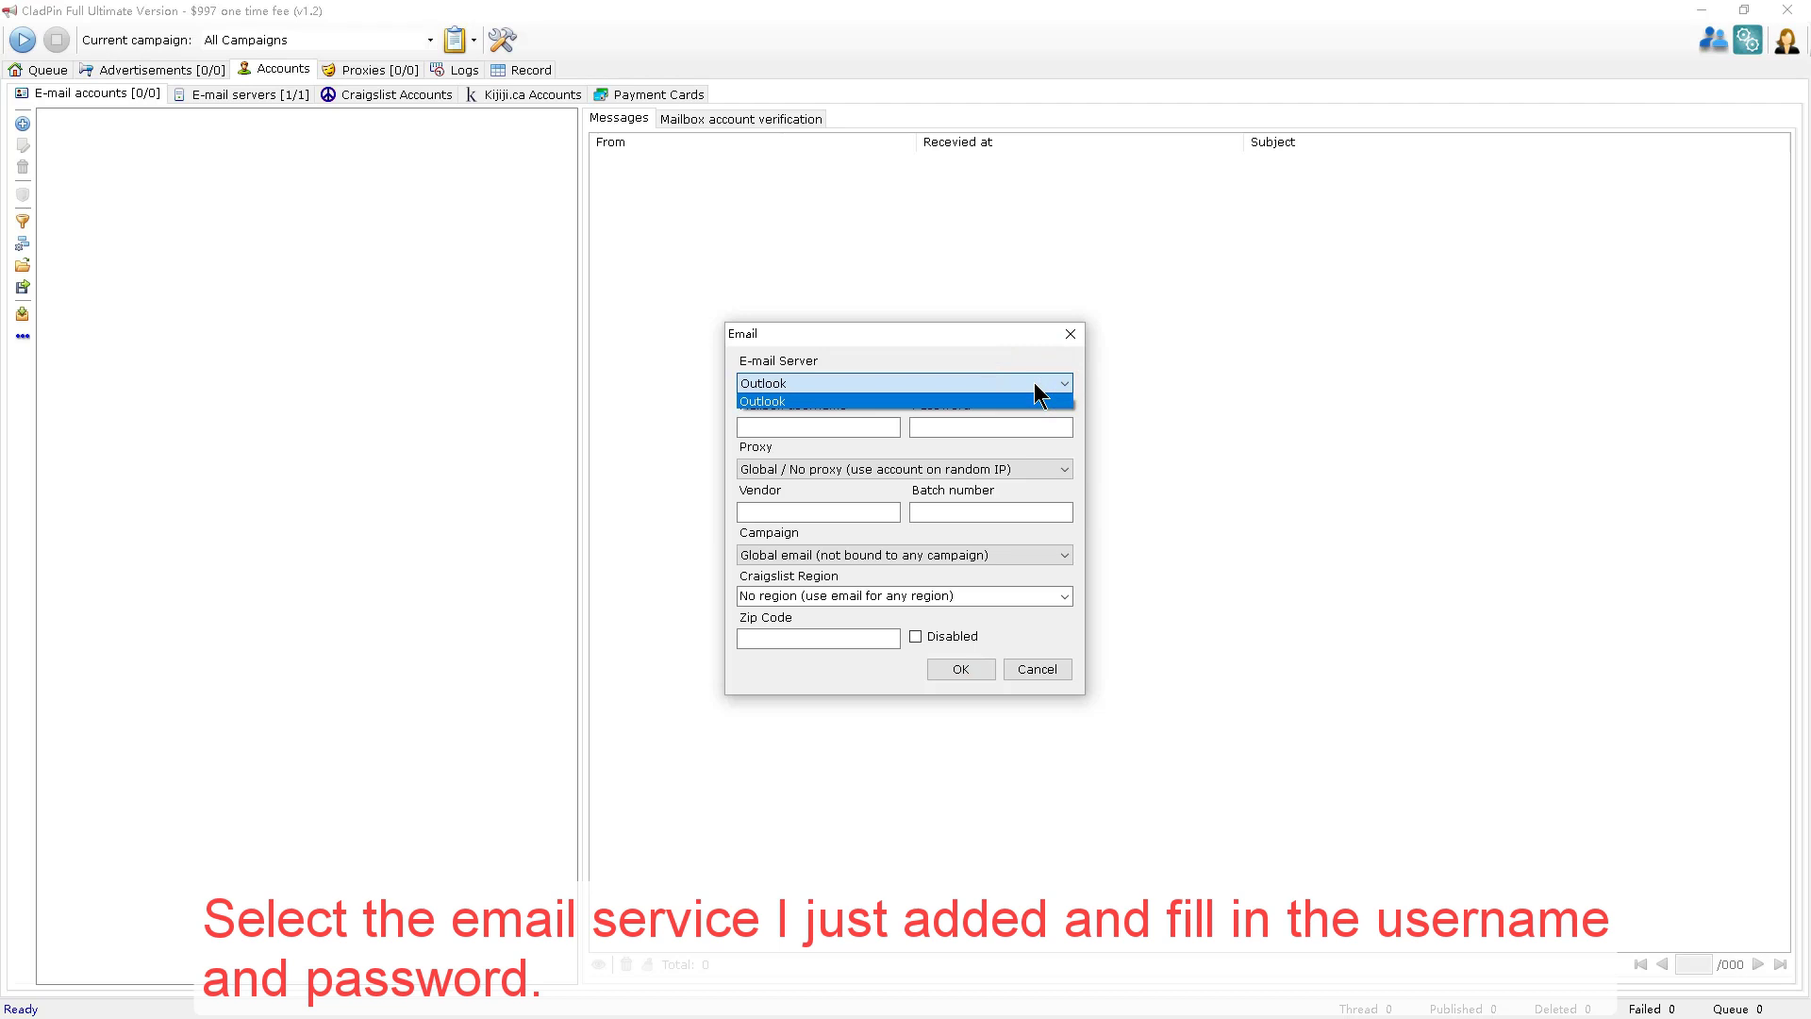
{"action": "left_click", "coordinate": [1038, 402]}
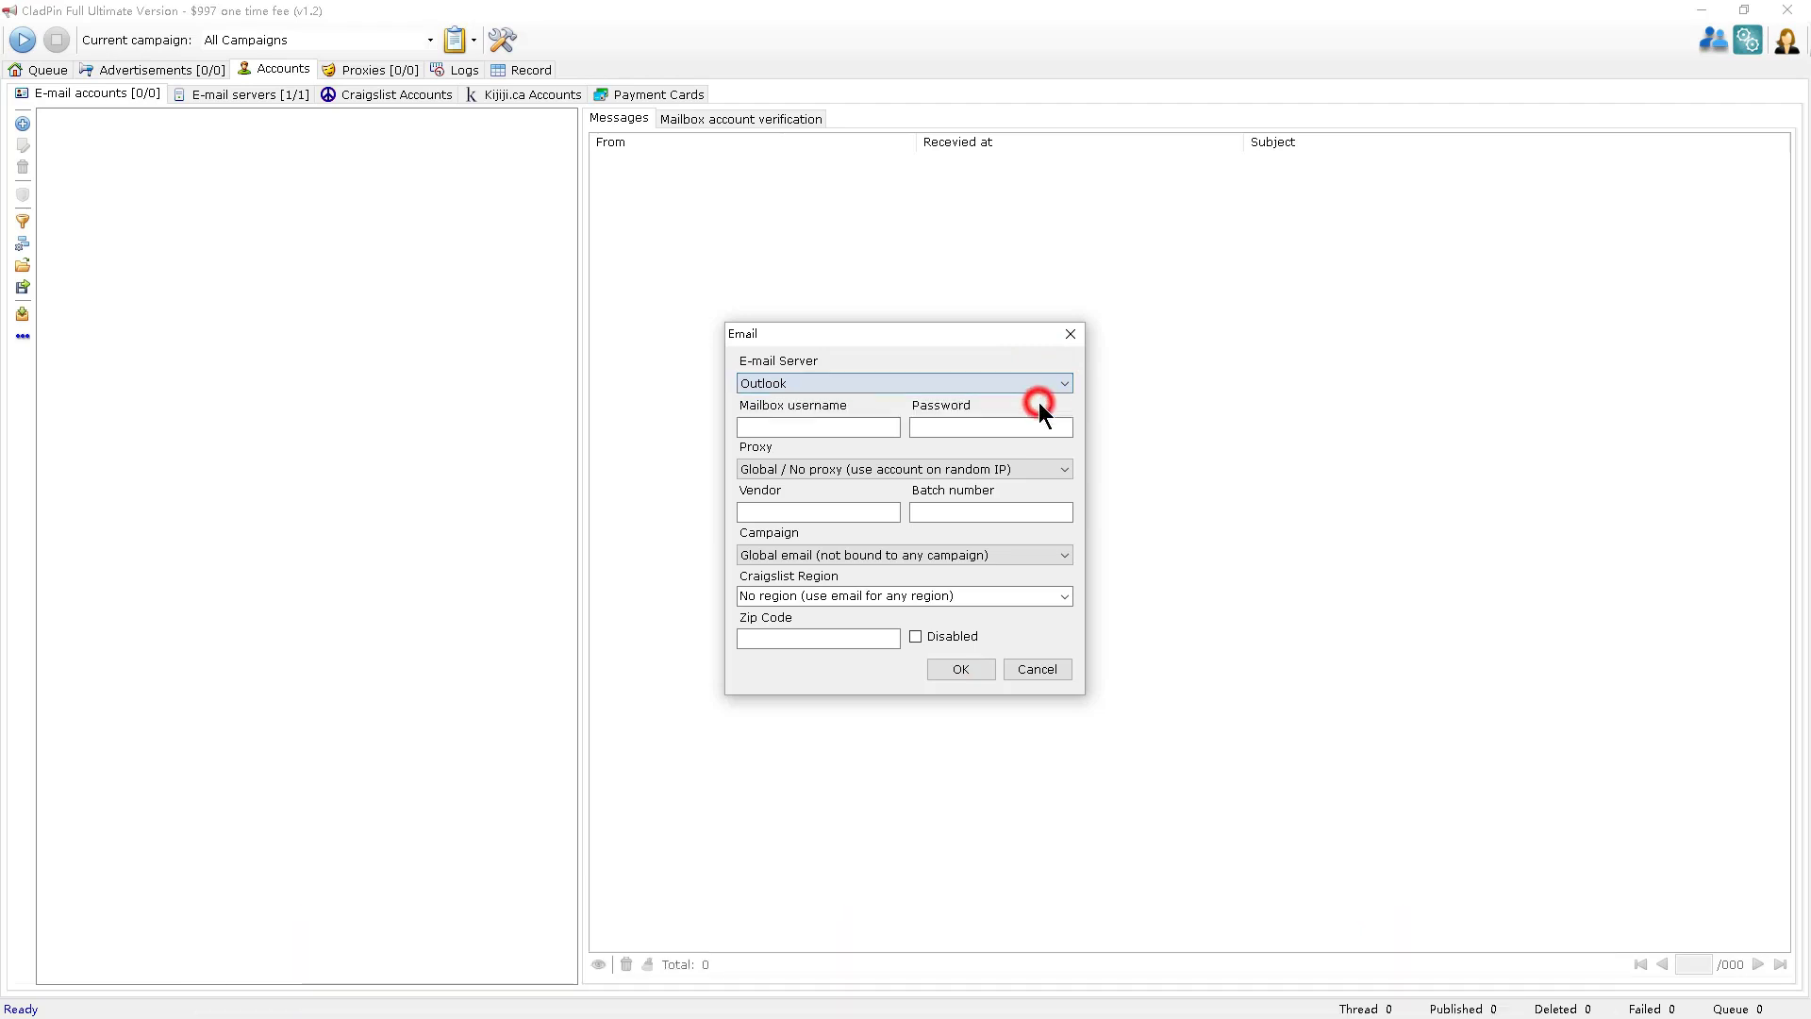
{"action": "left_click", "coordinate": [857, 434]}
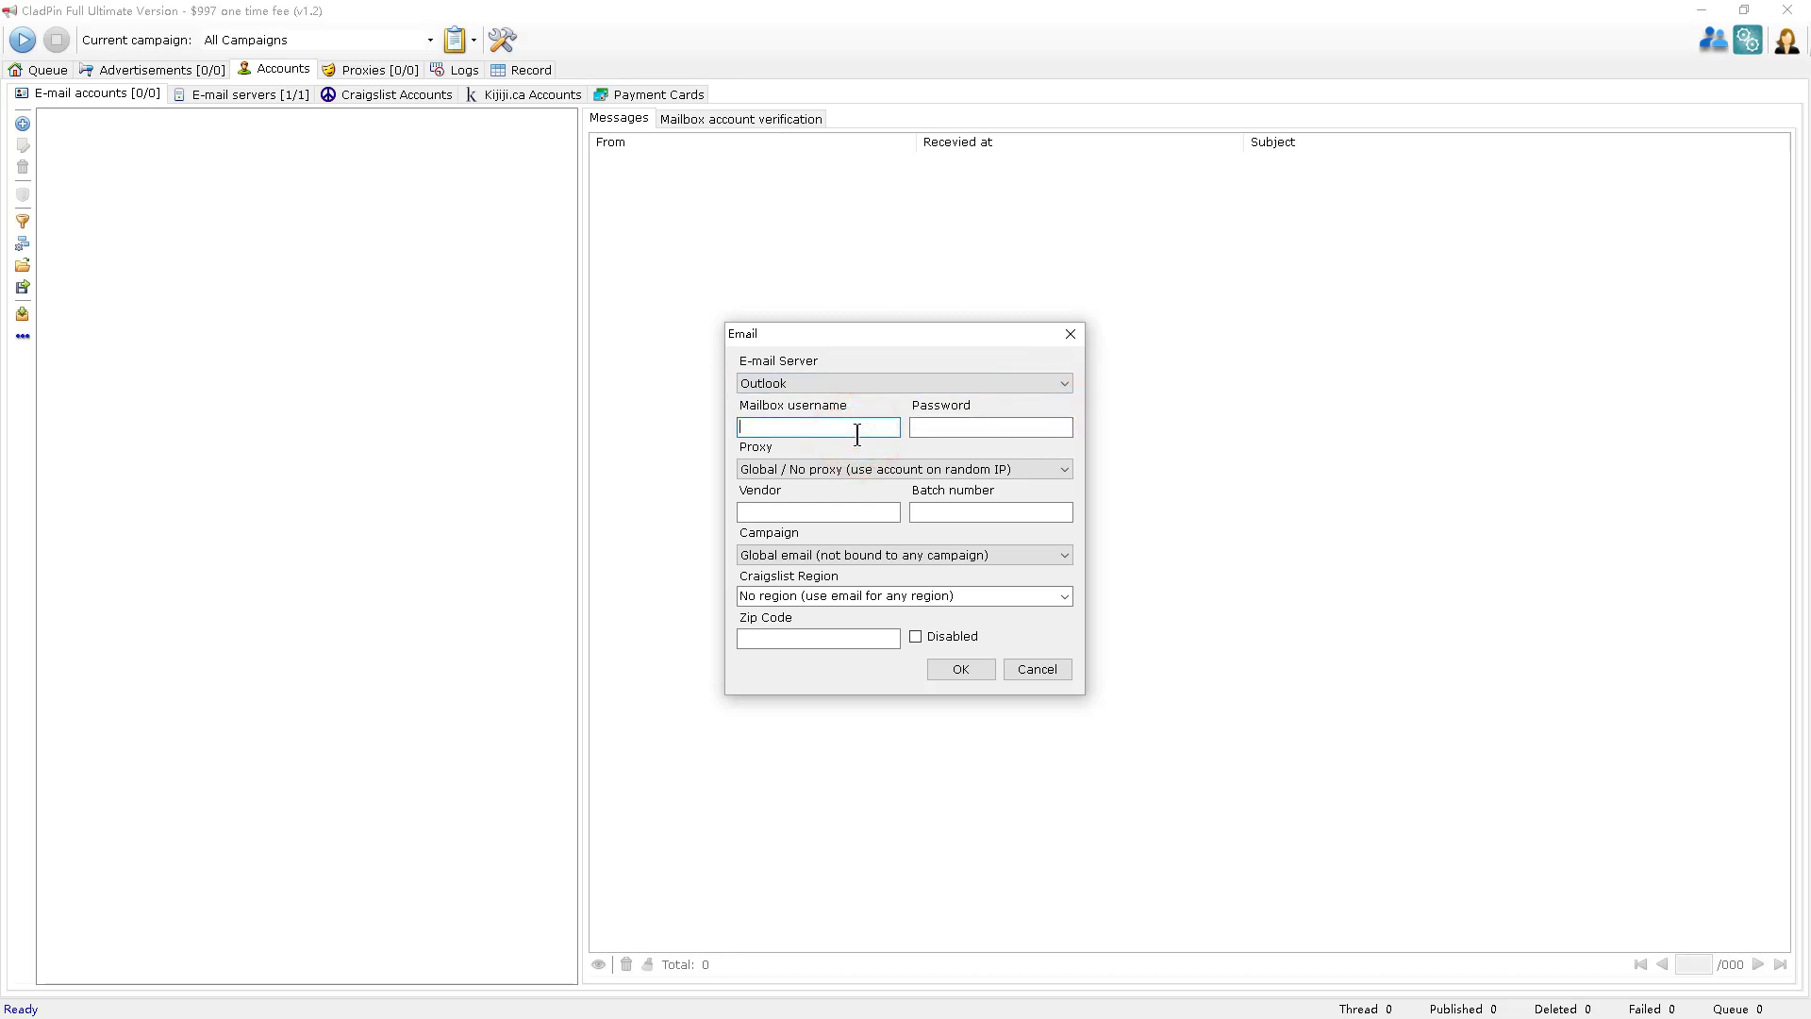
{"action": "type", "text": "test"}
{"action": "left_click", "coordinate": [995, 430]}
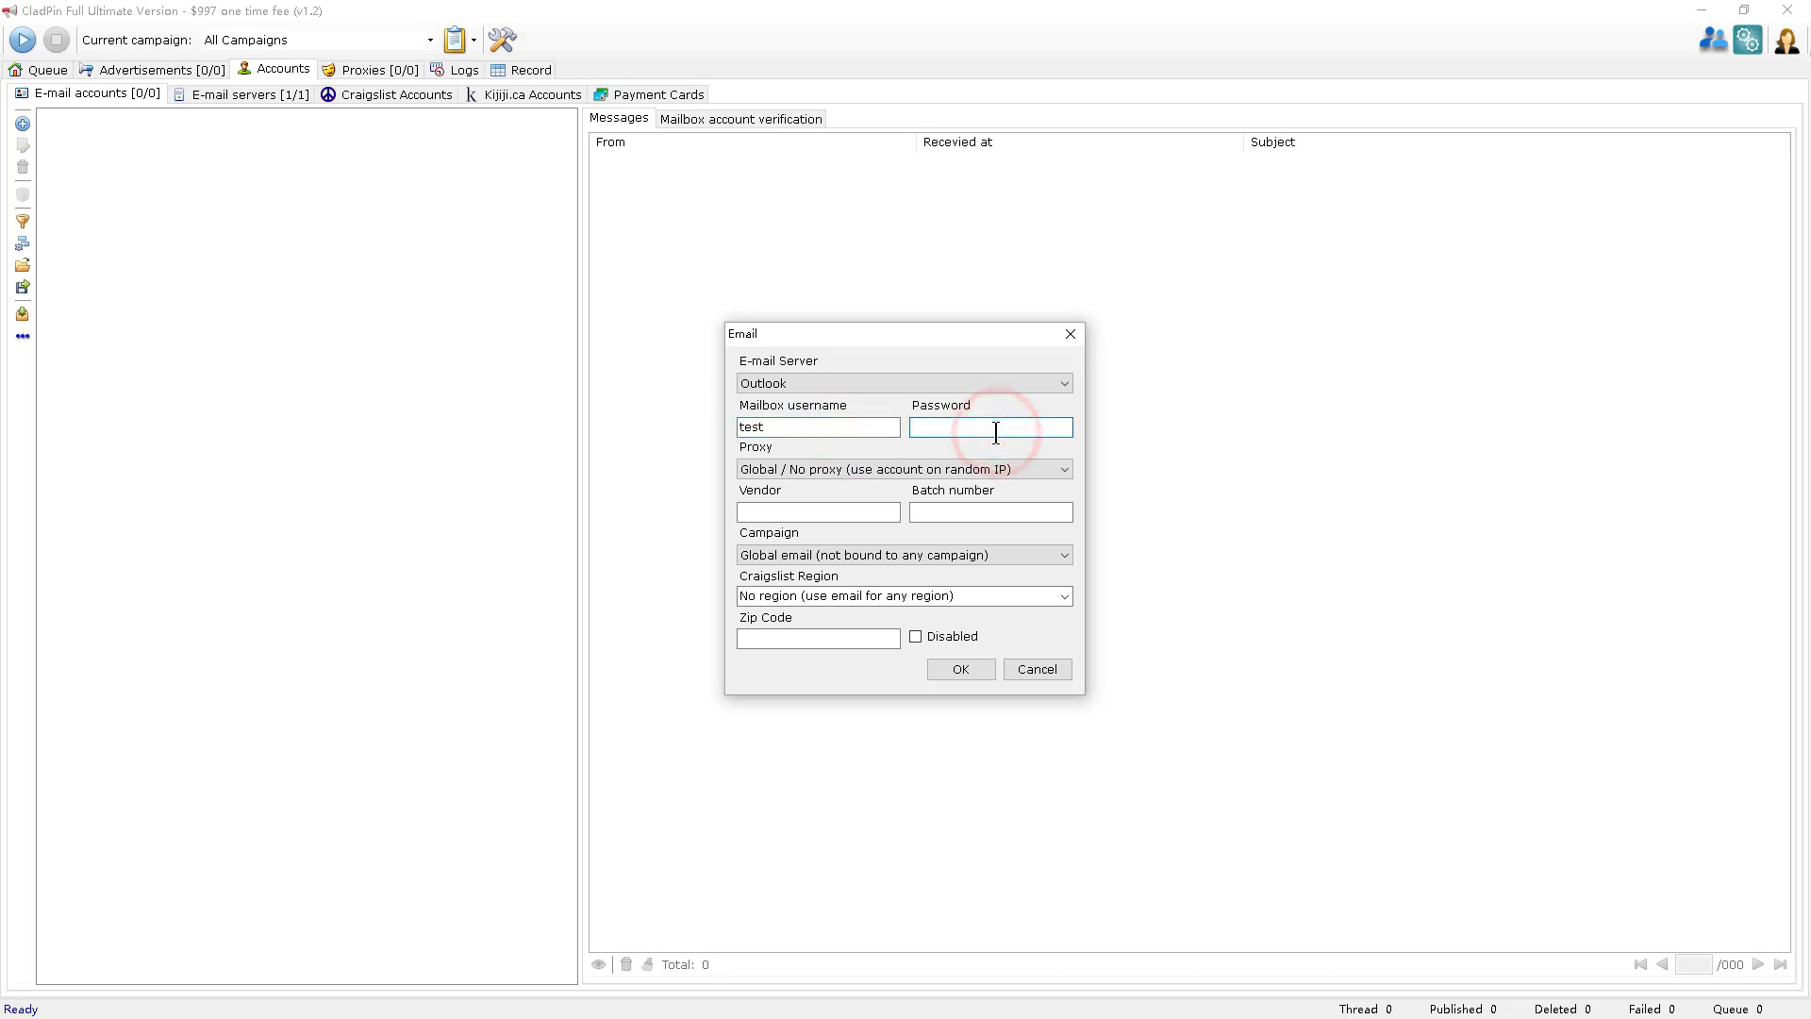
{"action": "type", "text": "test"}
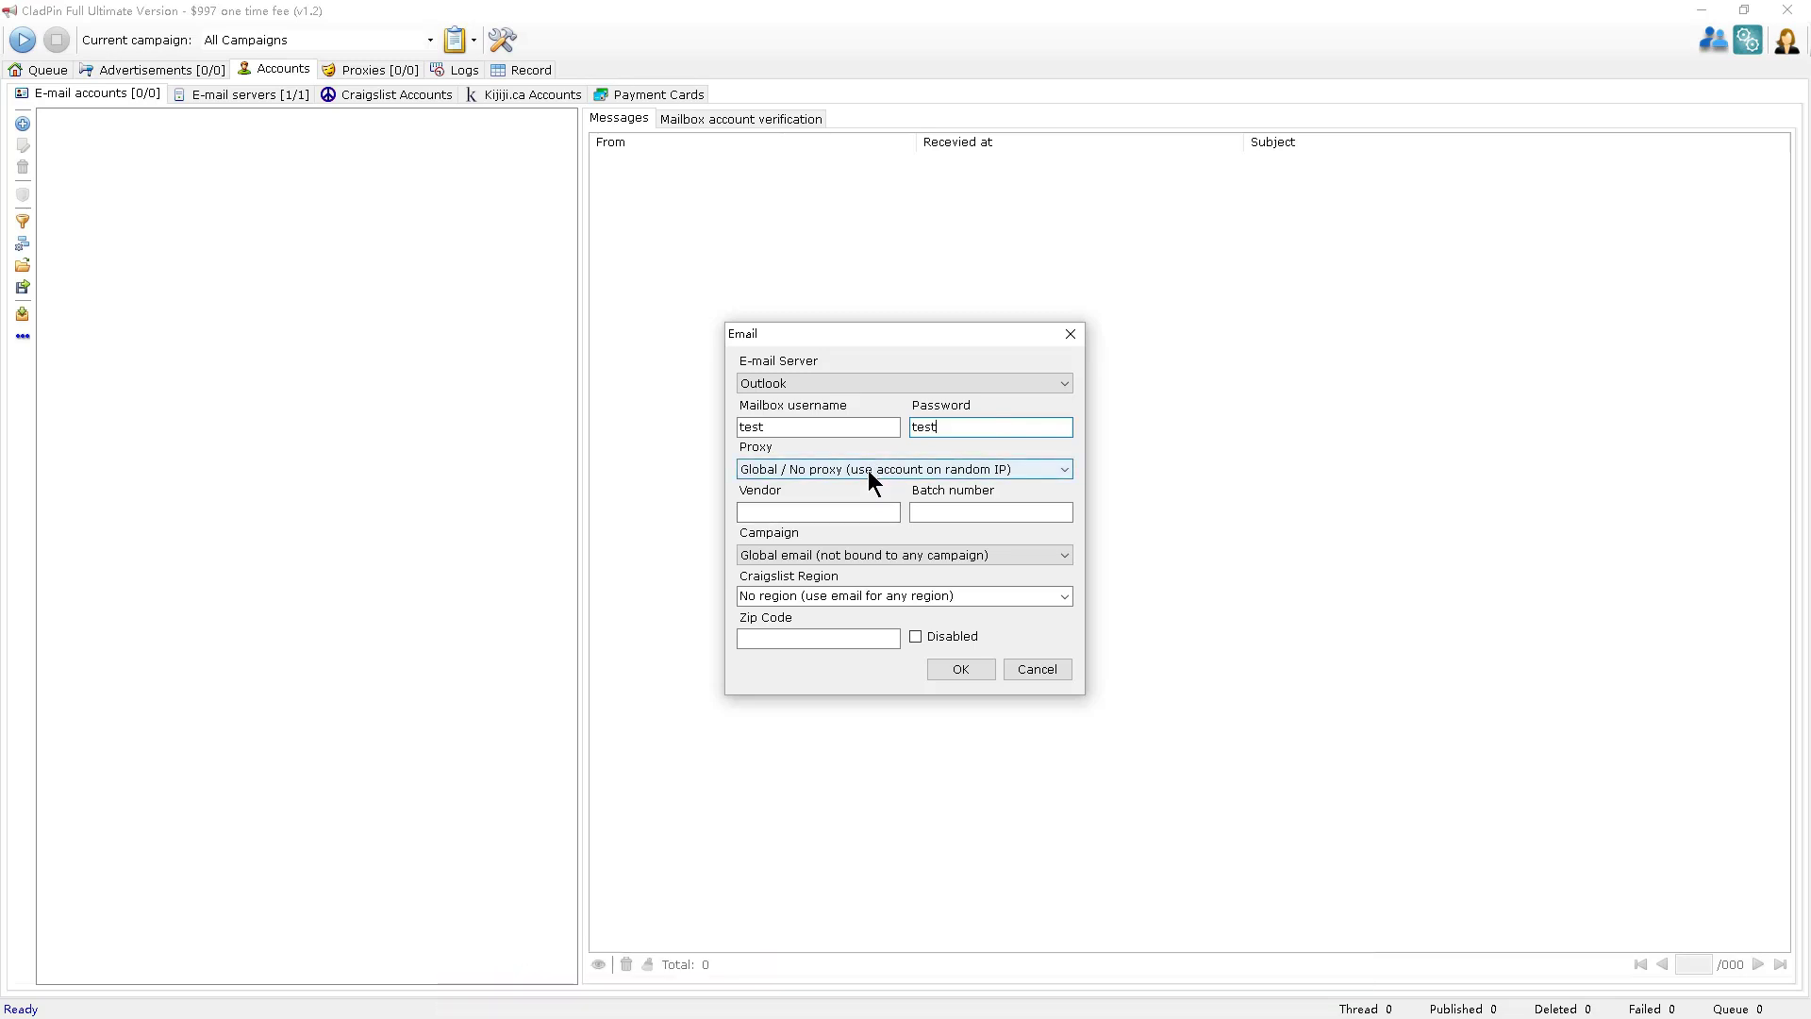
Set the account's Vendor to 'first' and Batch number to 'second'.
{"action": "left_click", "coordinate": [867, 509]}
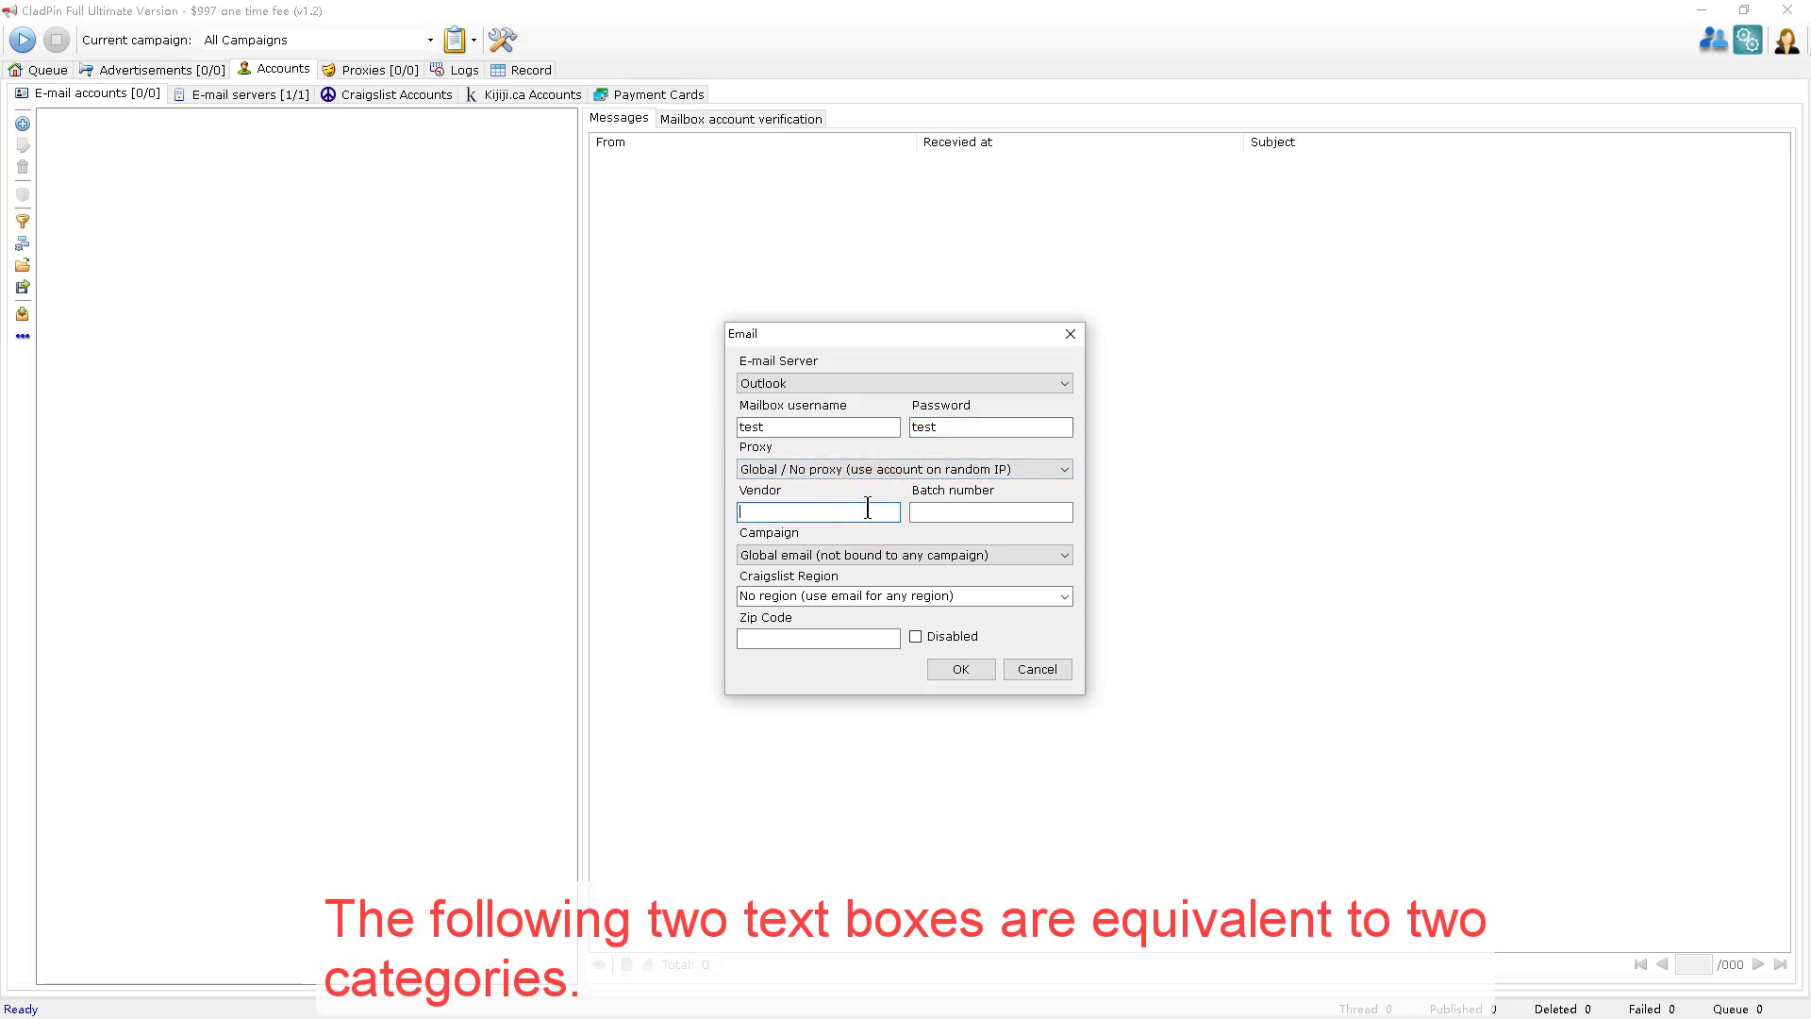
{"action": "type", "text": "first"}
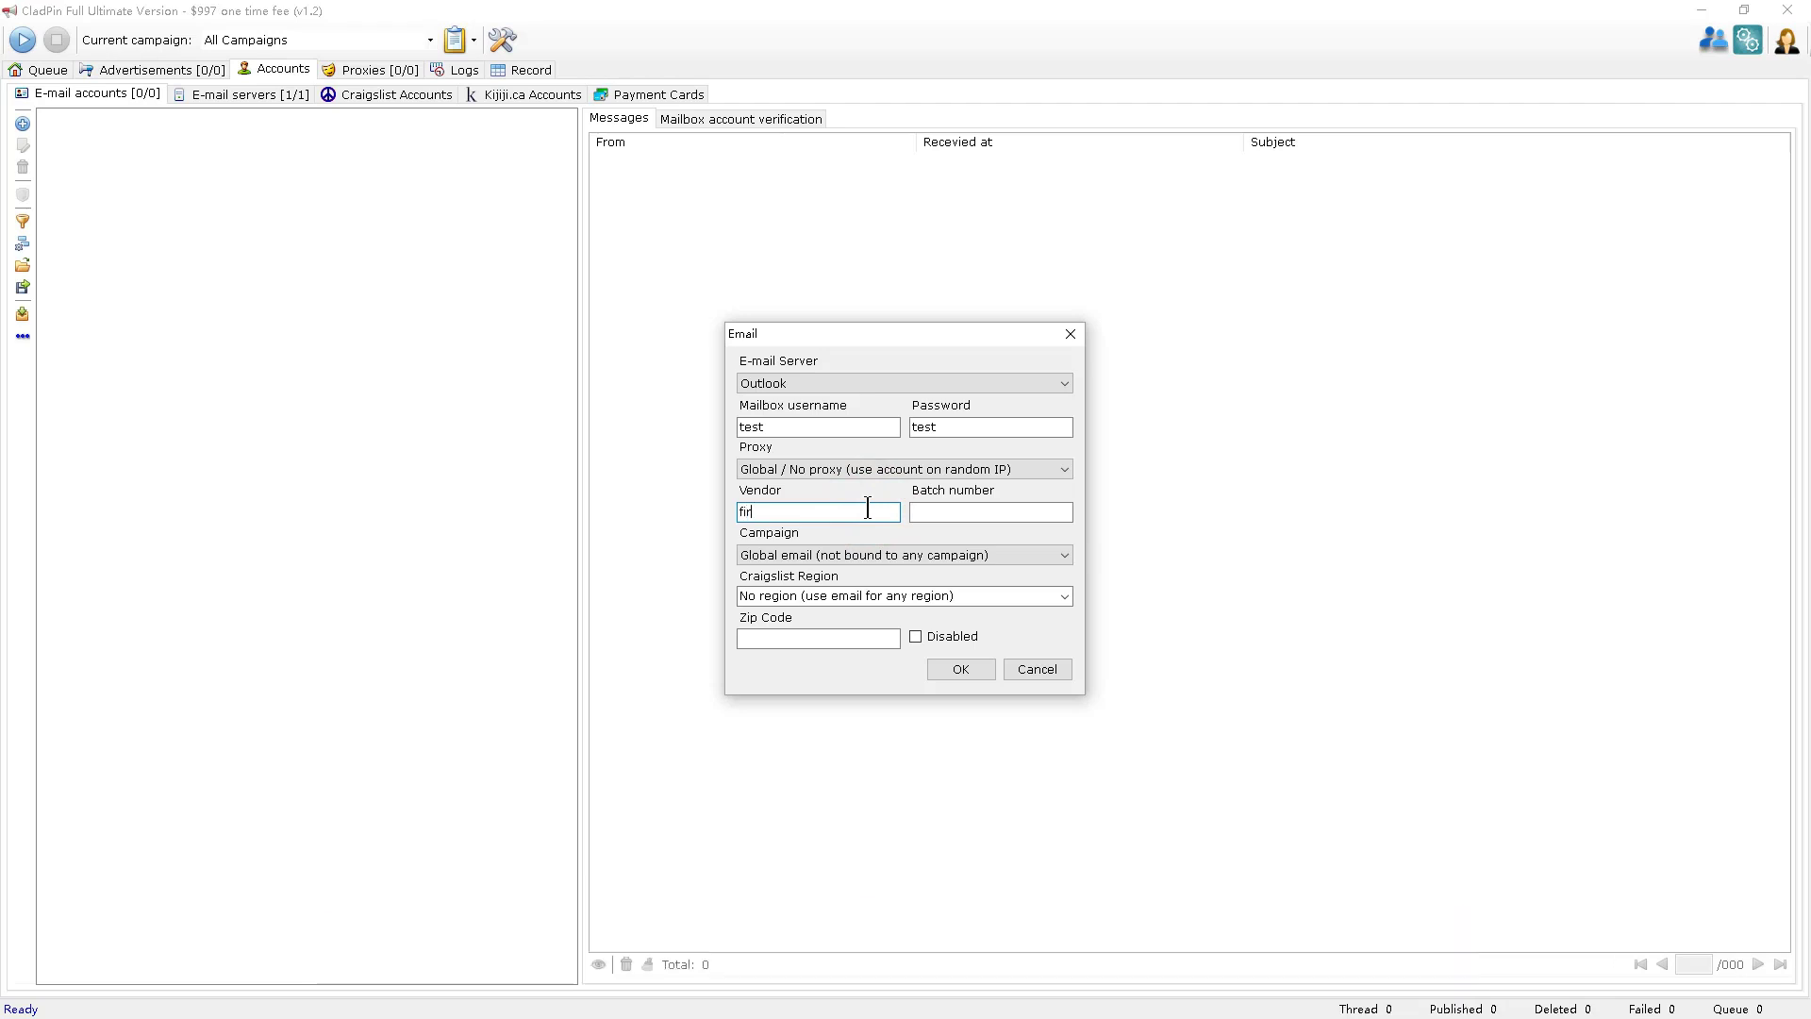
{"action": "left_click", "coordinate": [997, 513]}
{"action": "type", "text": "sec"}
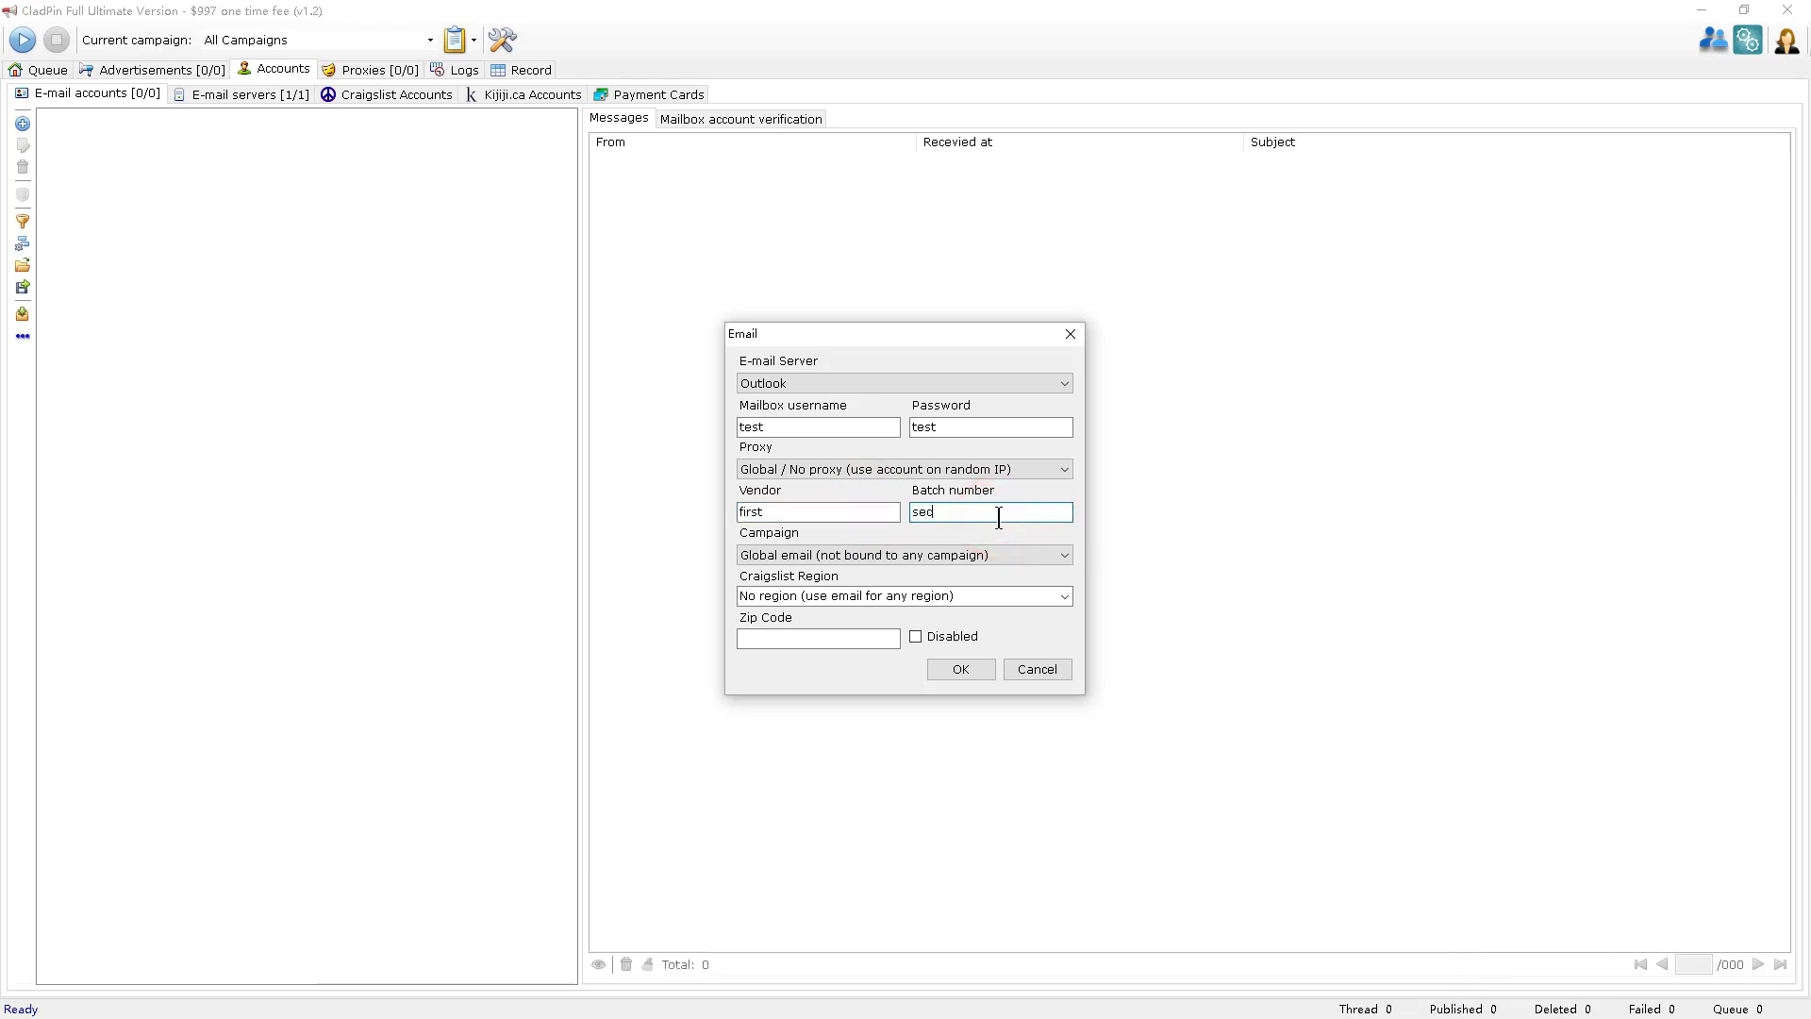
{"action": "type", "text": "ond"}
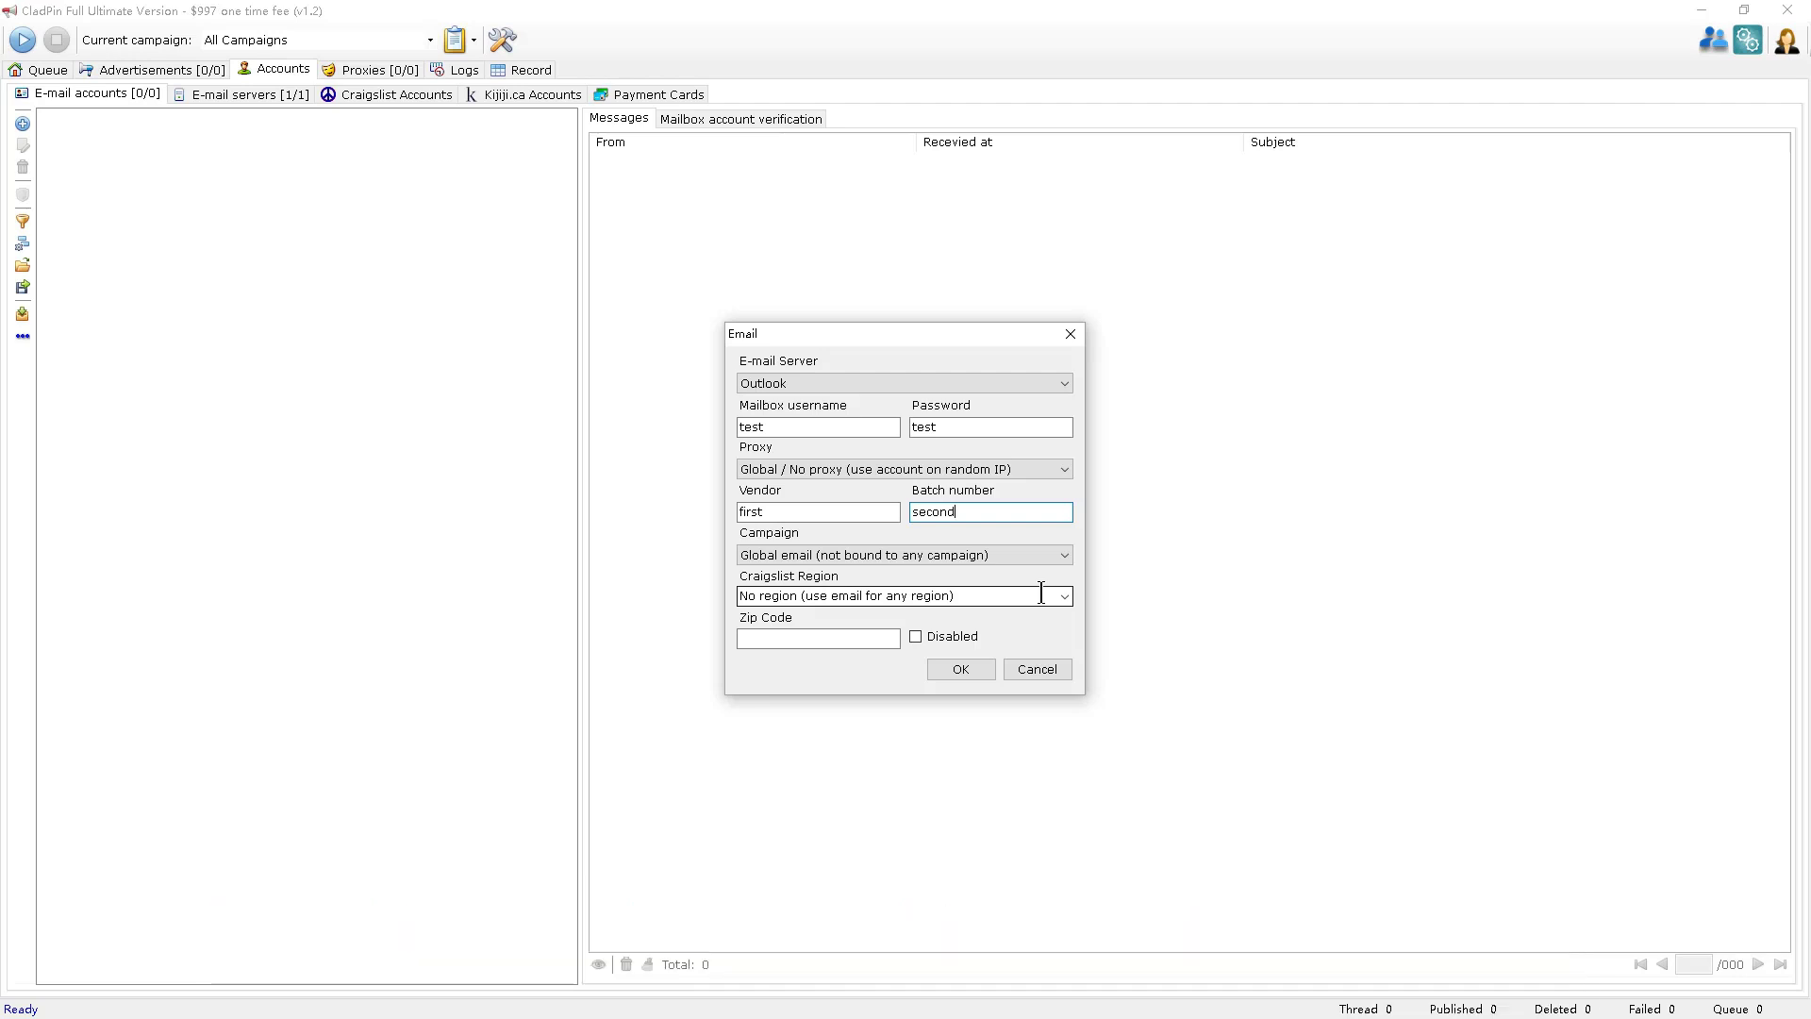
Browse the Craigslist Region list and leave it set to No region.
{"action": "left_click", "coordinate": [1060, 595]}
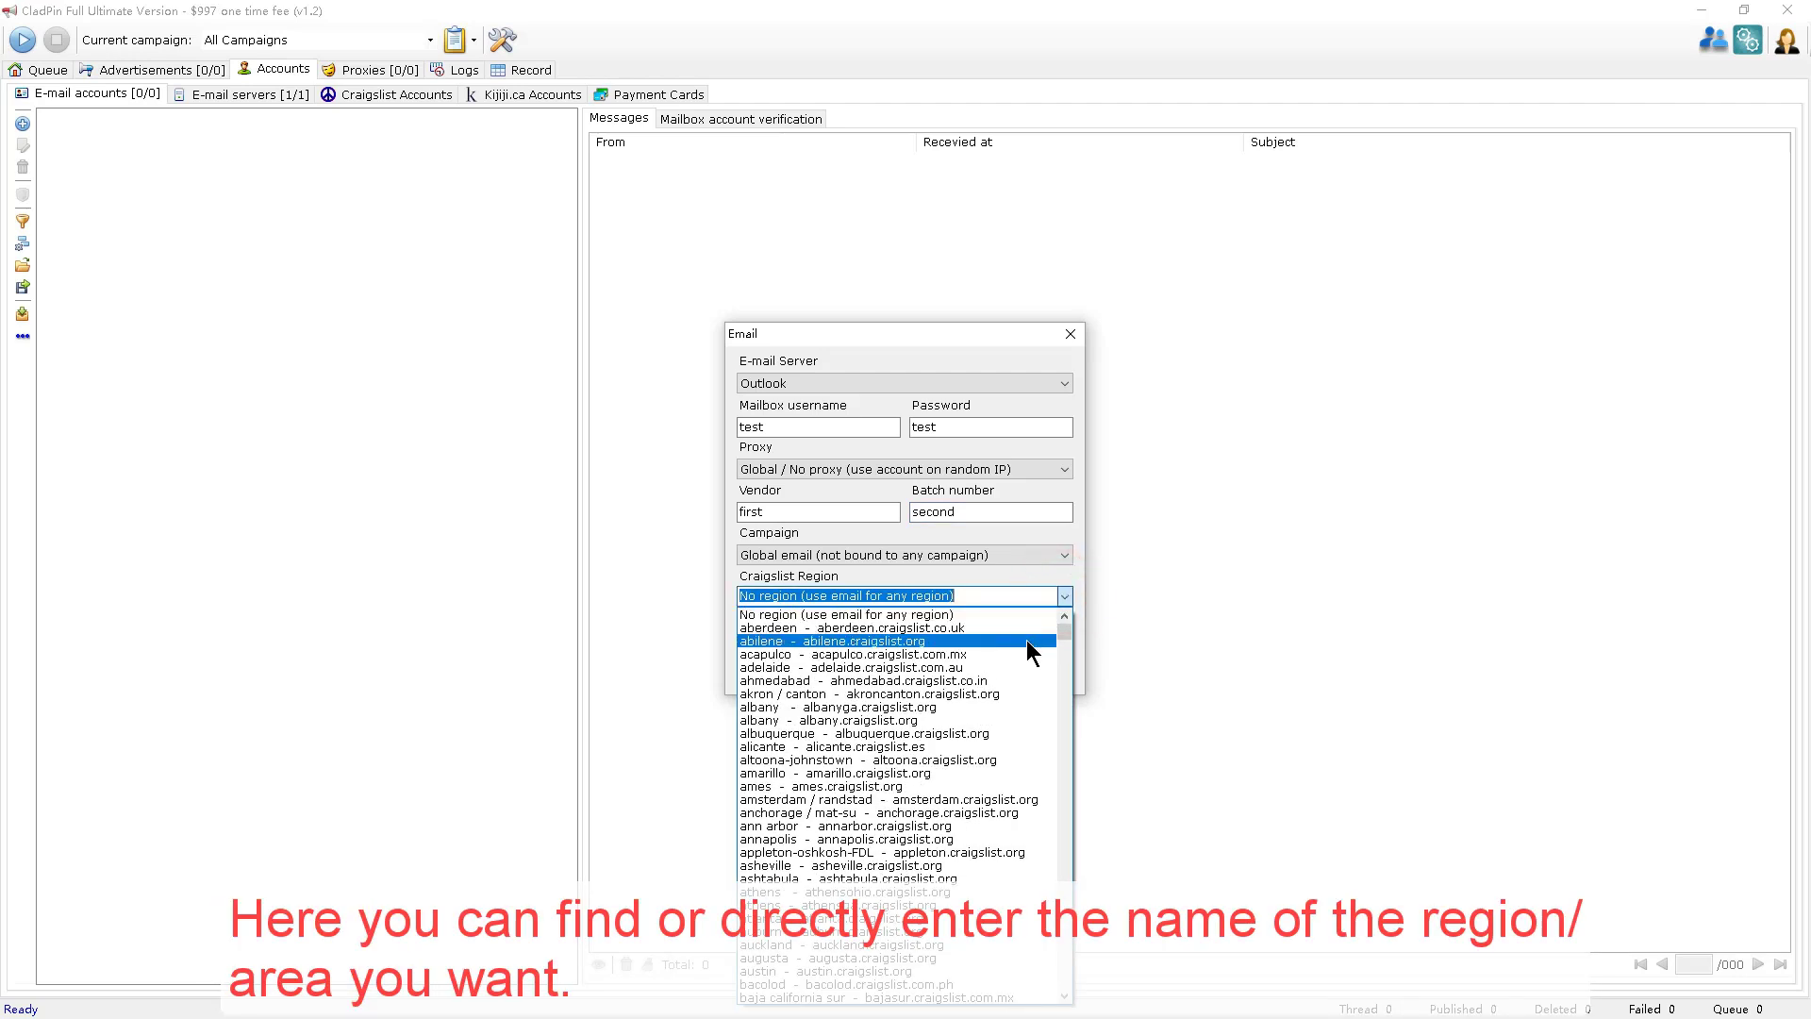
{"action": "scroll", "coordinate": [1033, 646], "scroll_direction": "down", "scroll_amount": 8}
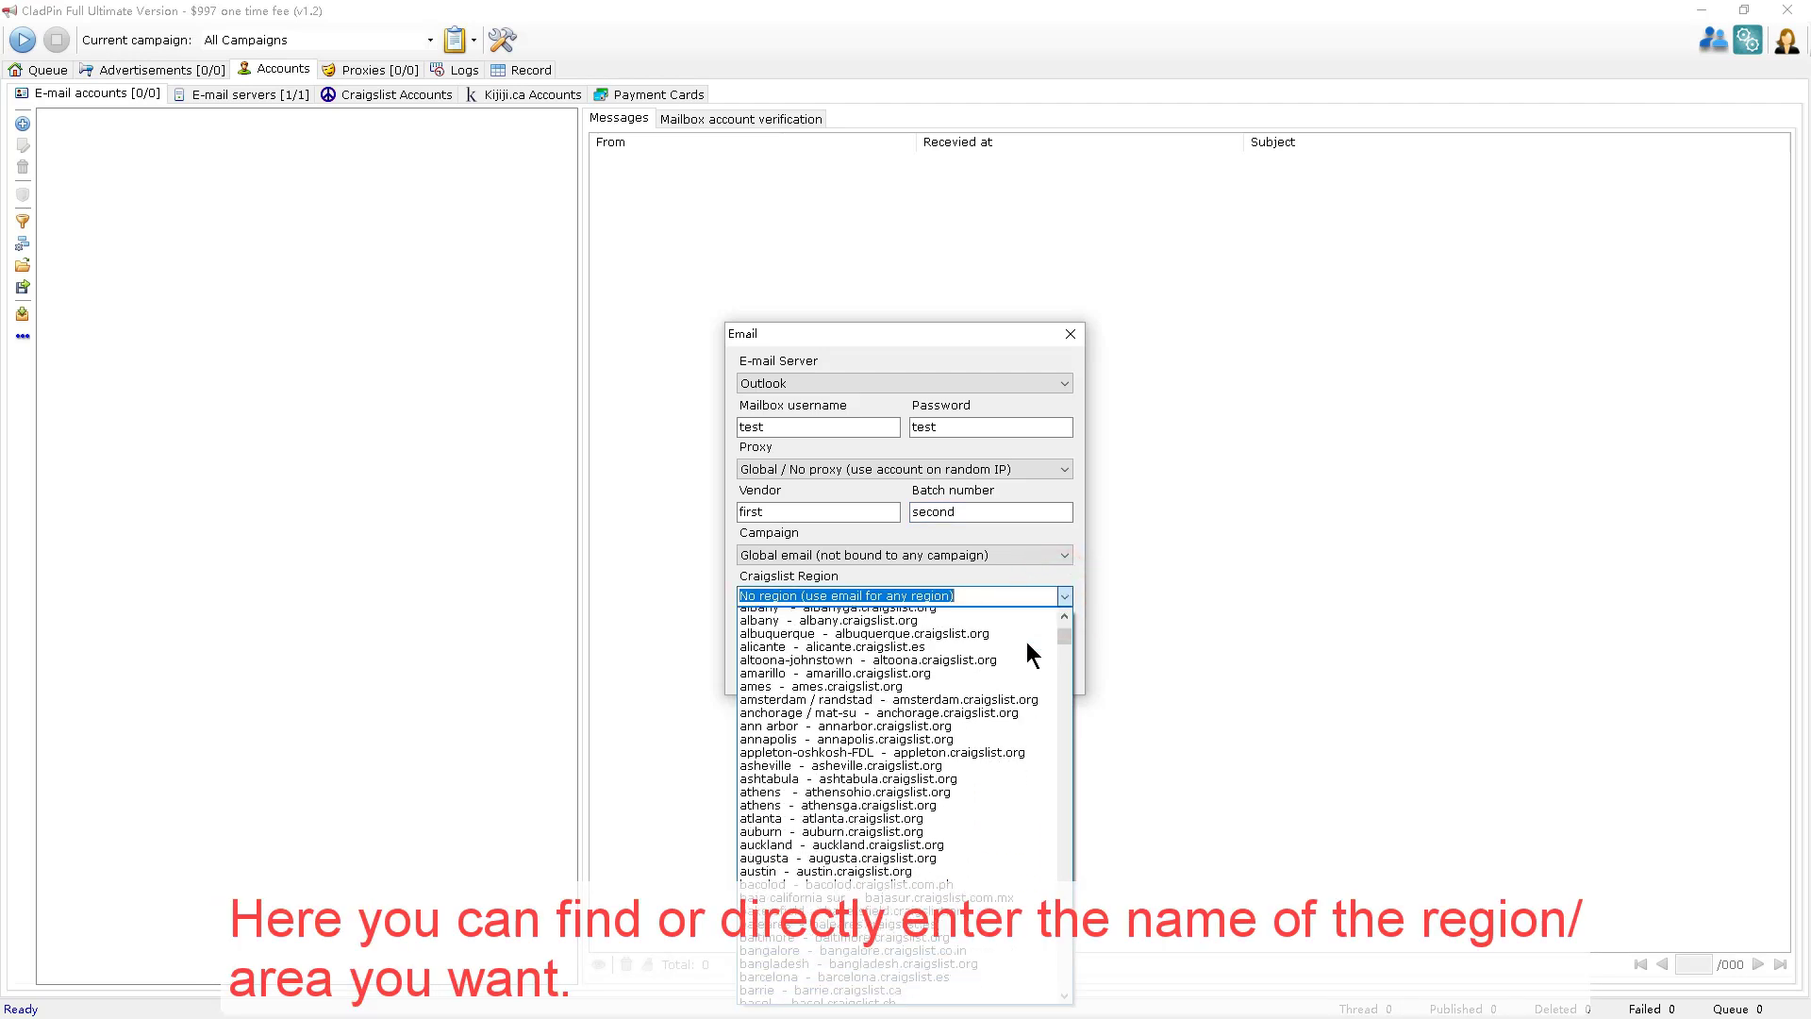
{"action": "left_click", "coordinate": [998, 596]}
{"action": "type", "text": "cadiz  -  cadiz.craigslist.es"}
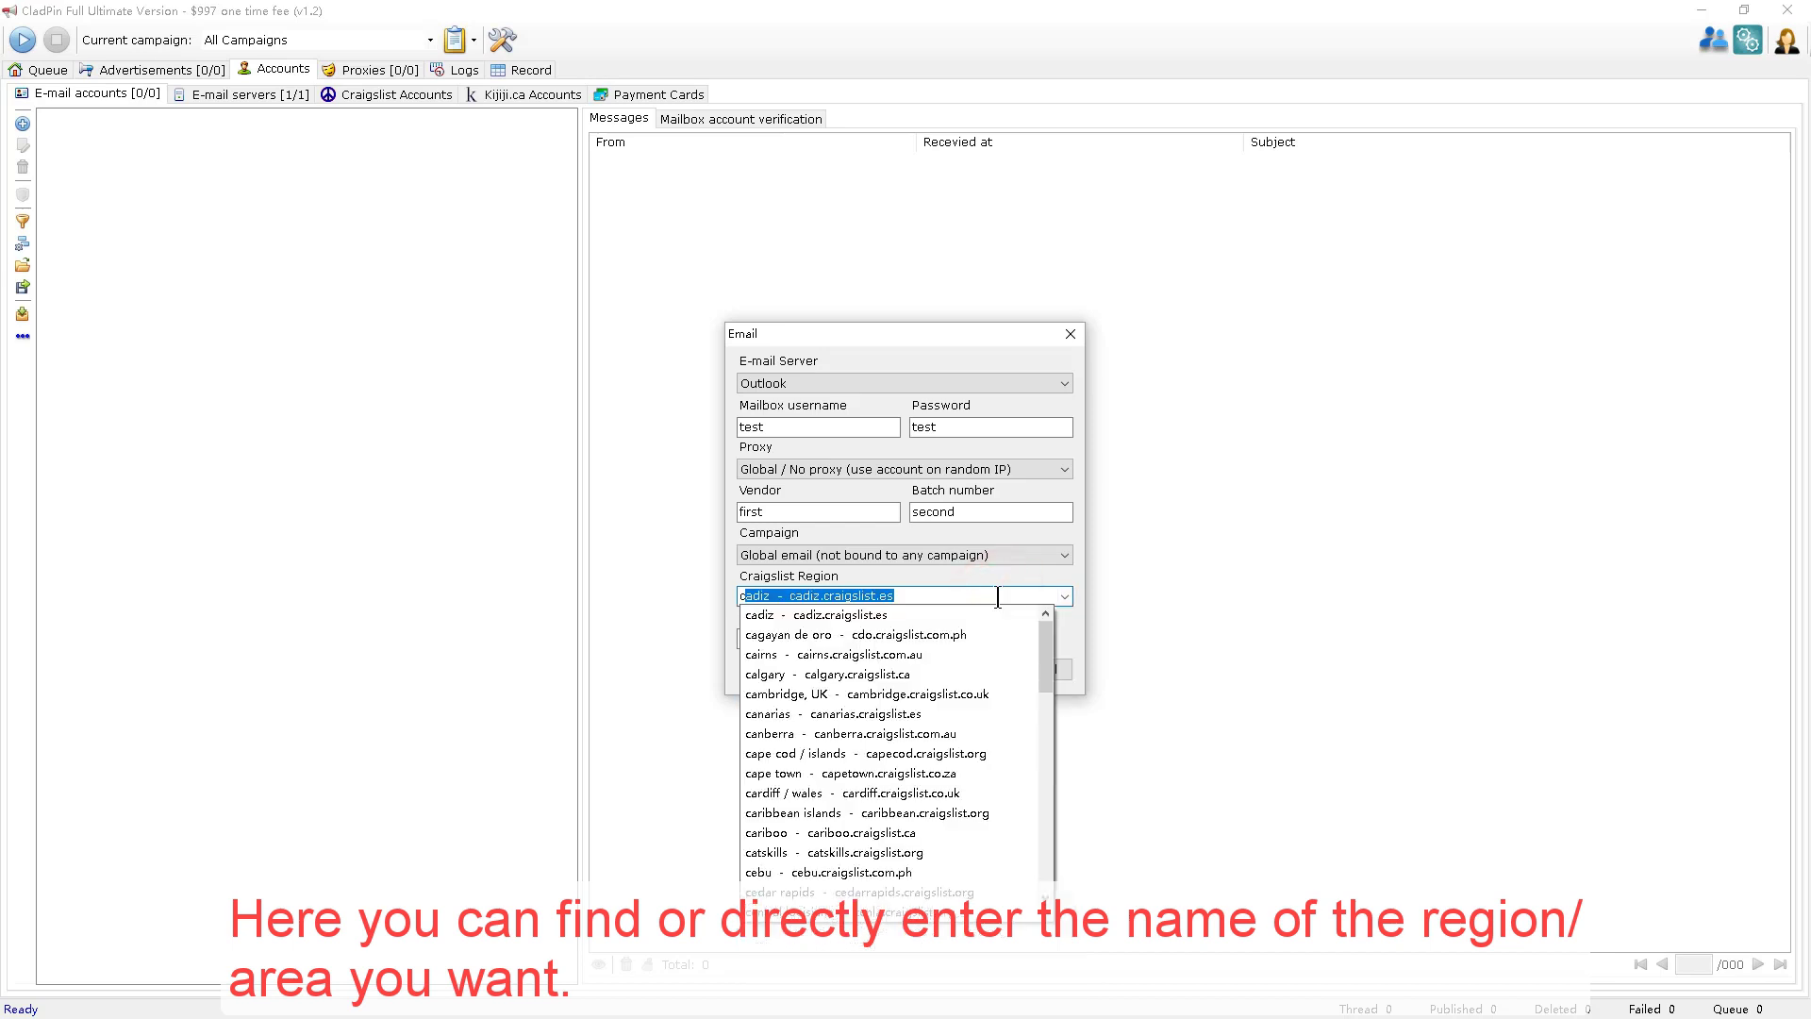
{"action": "scroll", "coordinate": [990, 655], "scroll_direction": "down", "scroll_amount": 7}
{"action": "left_click", "coordinate": [1063, 596]}
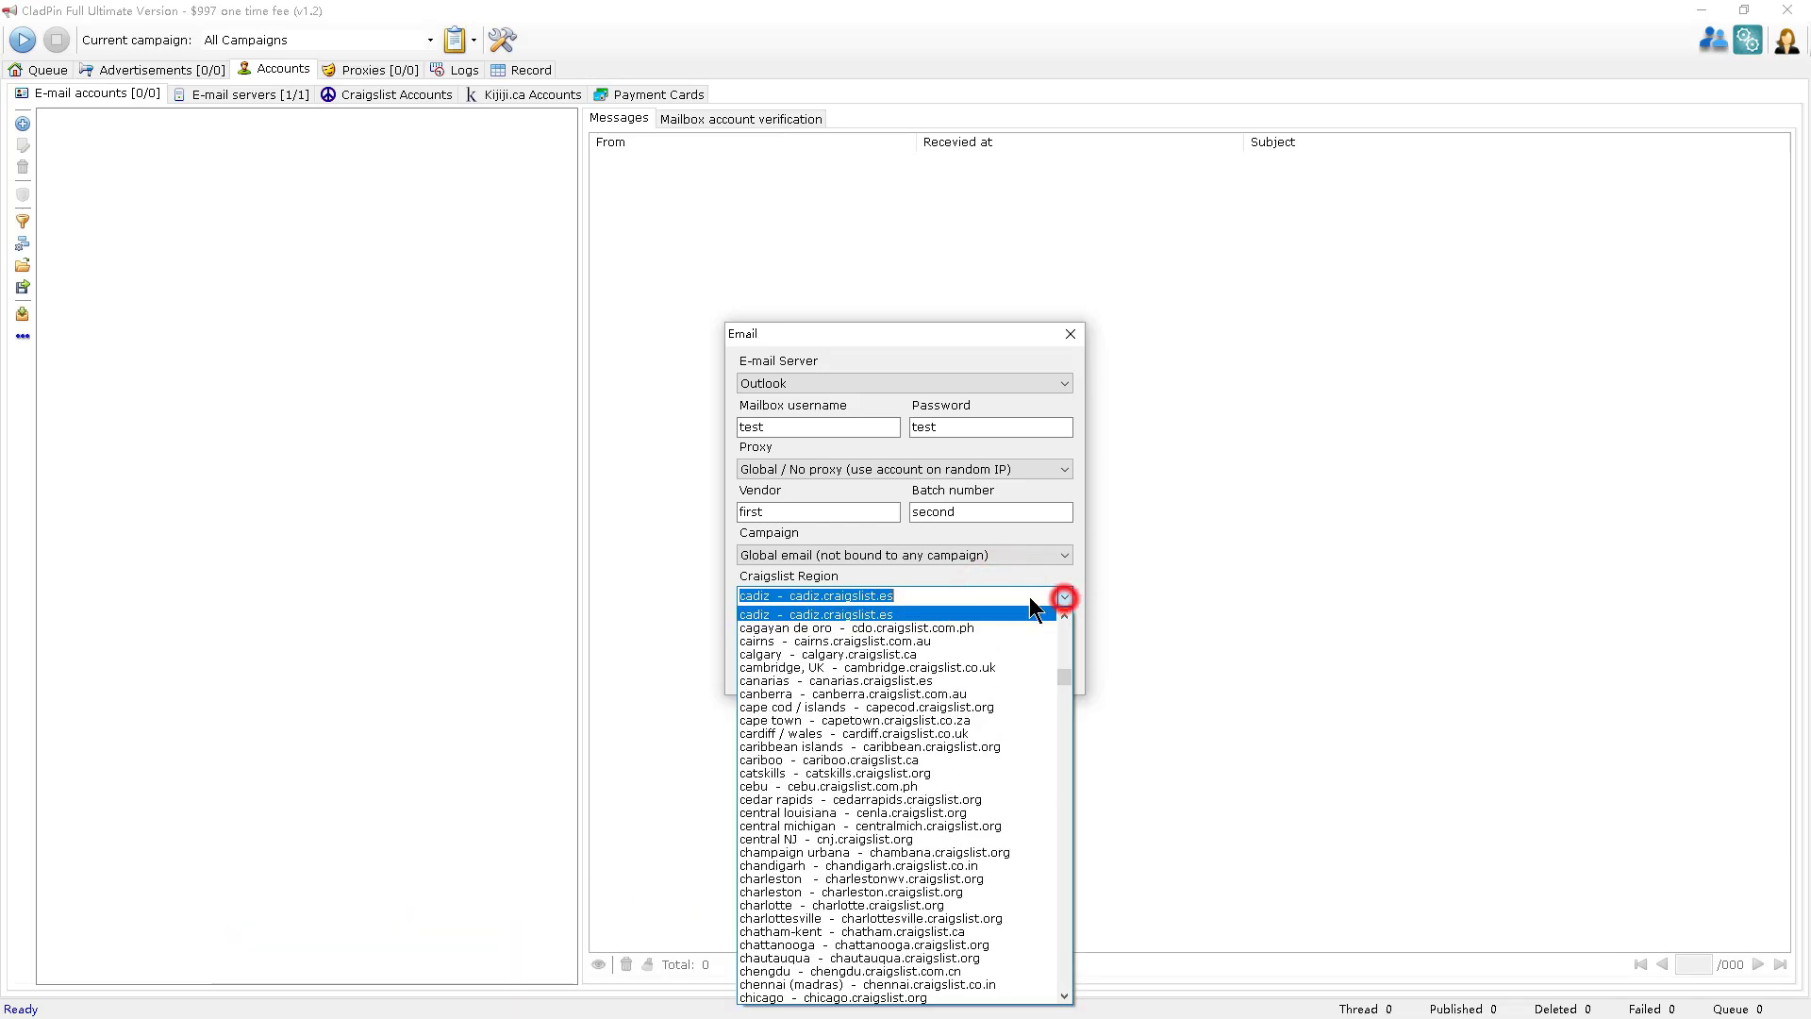
{"action": "mouse_move", "coordinate": [1063, 622]}
{"action": "left_mouse_down"}
{"action": "mouse_move", "coordinate": [1065, 658]}
{"action": "mouse_move", "coordinate": [1064, 613]}
{"action": "left_mouse_up"}
{"action": "left_click", "coordinate": [971, 613]}
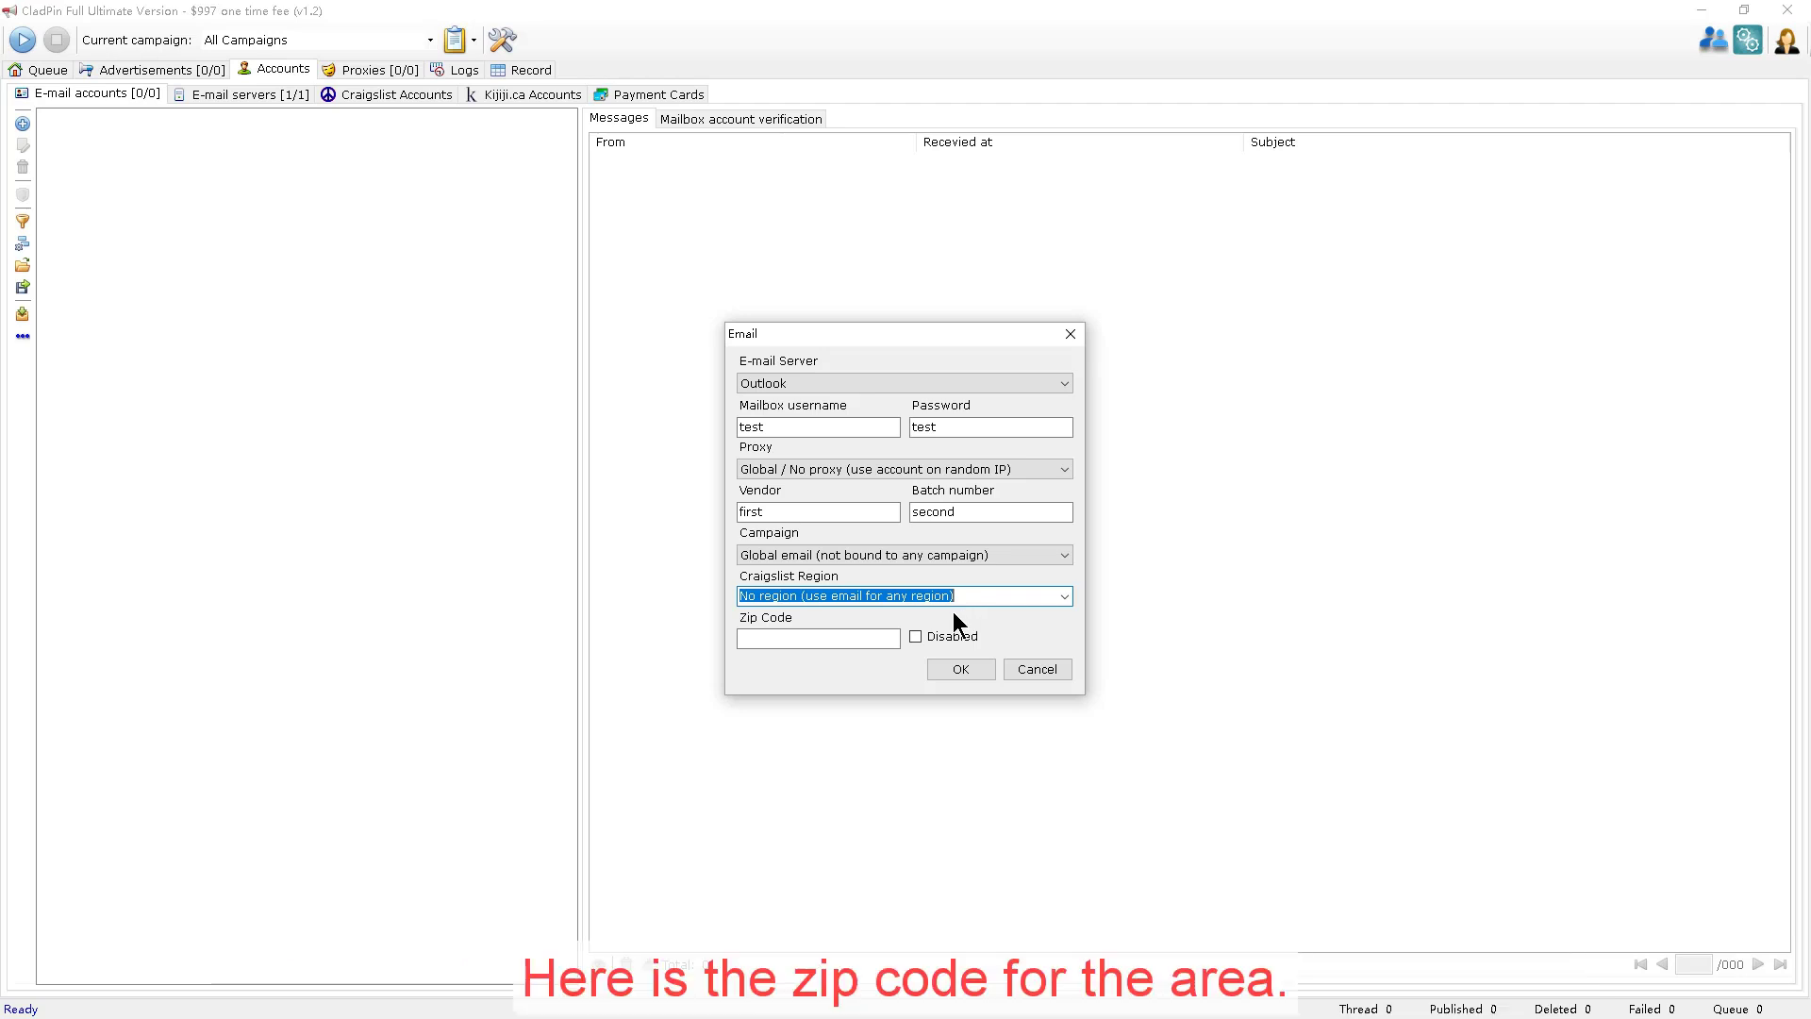
Leave the zip code empty and the account enabled, then save it.
{"action": "left_click", "coordinate": [854, 632]}
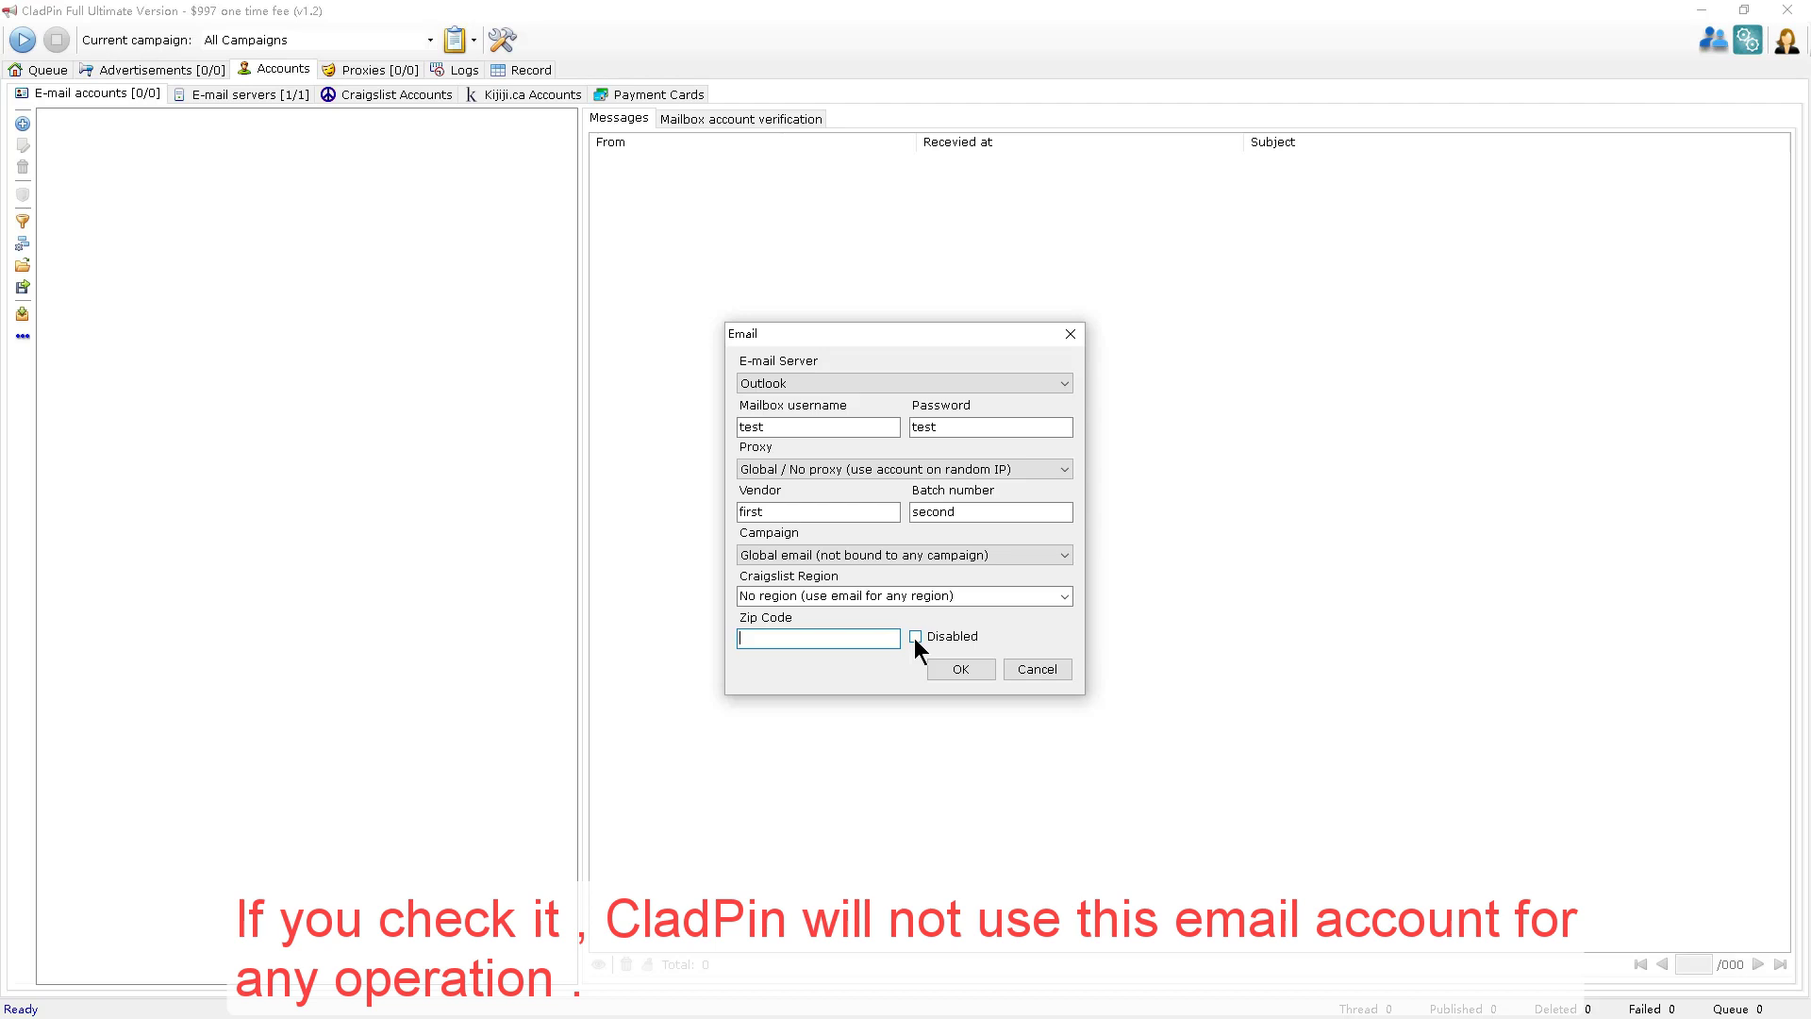
{"action": "left_click", "coordinate": [915, 637]}
{"action": "left_click", "coordinate": [915, 637]}
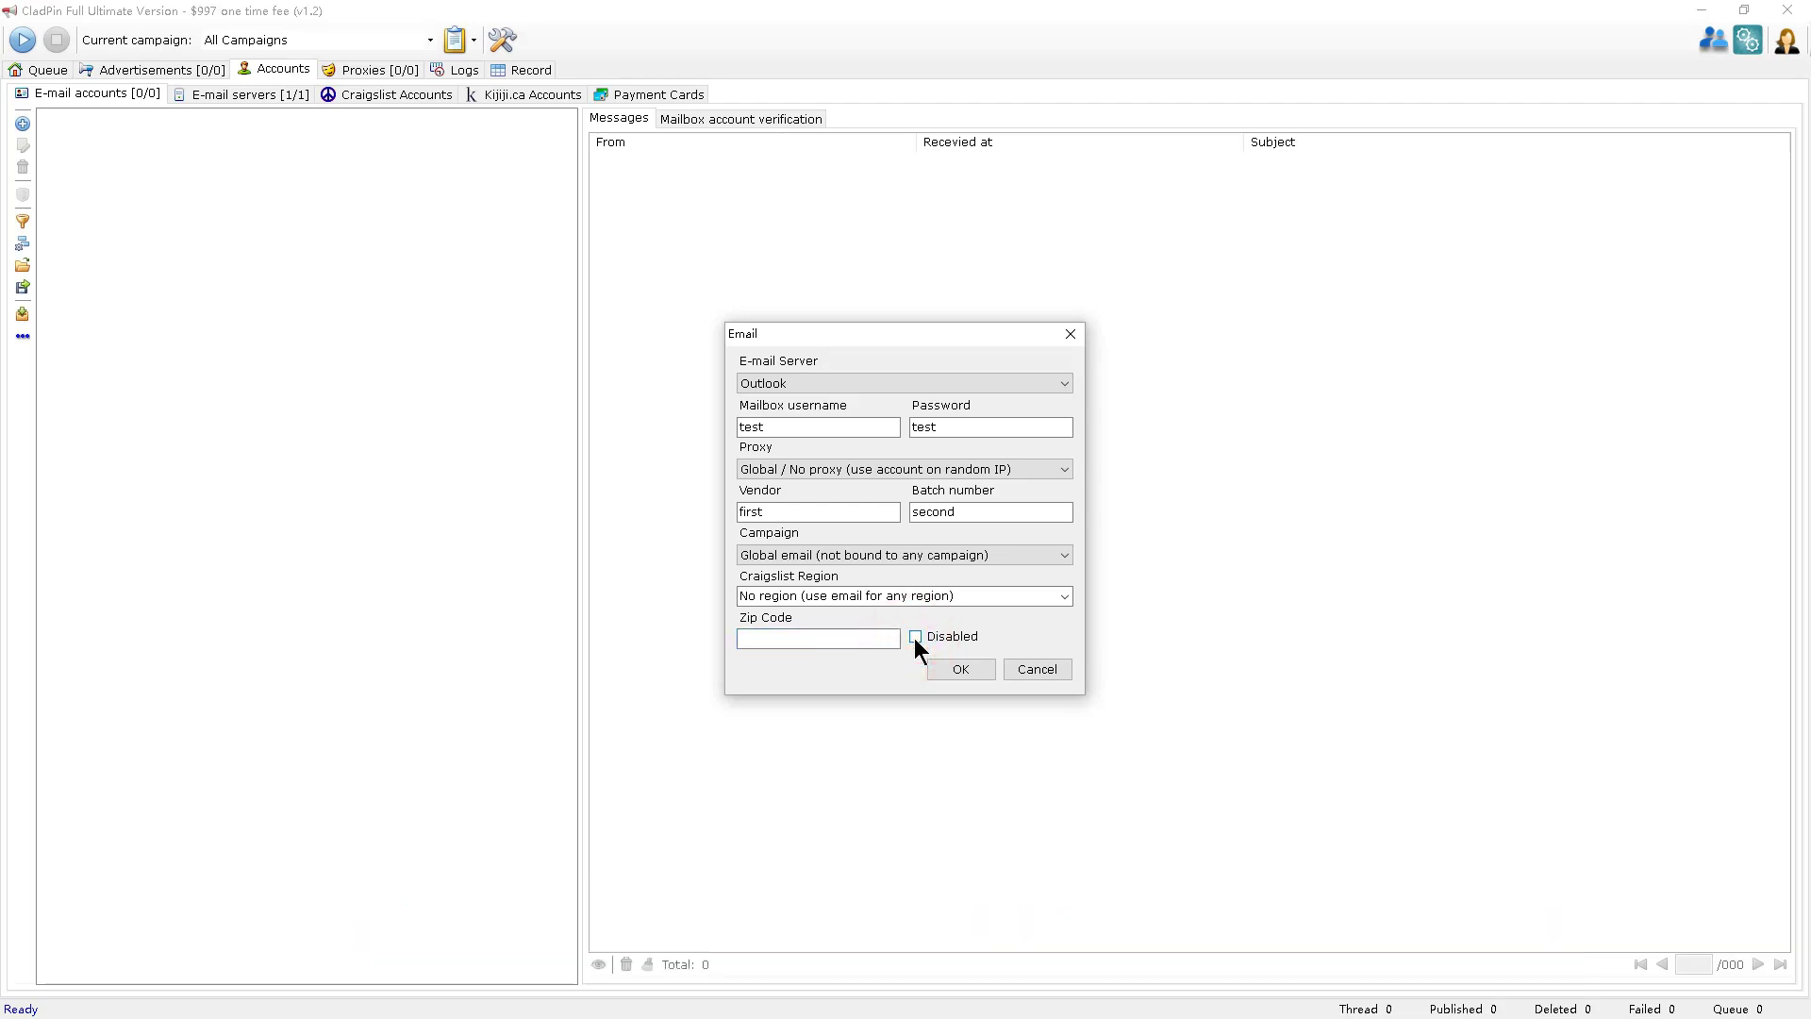
{"action": "left_click", "coordinate": [951, 671]}
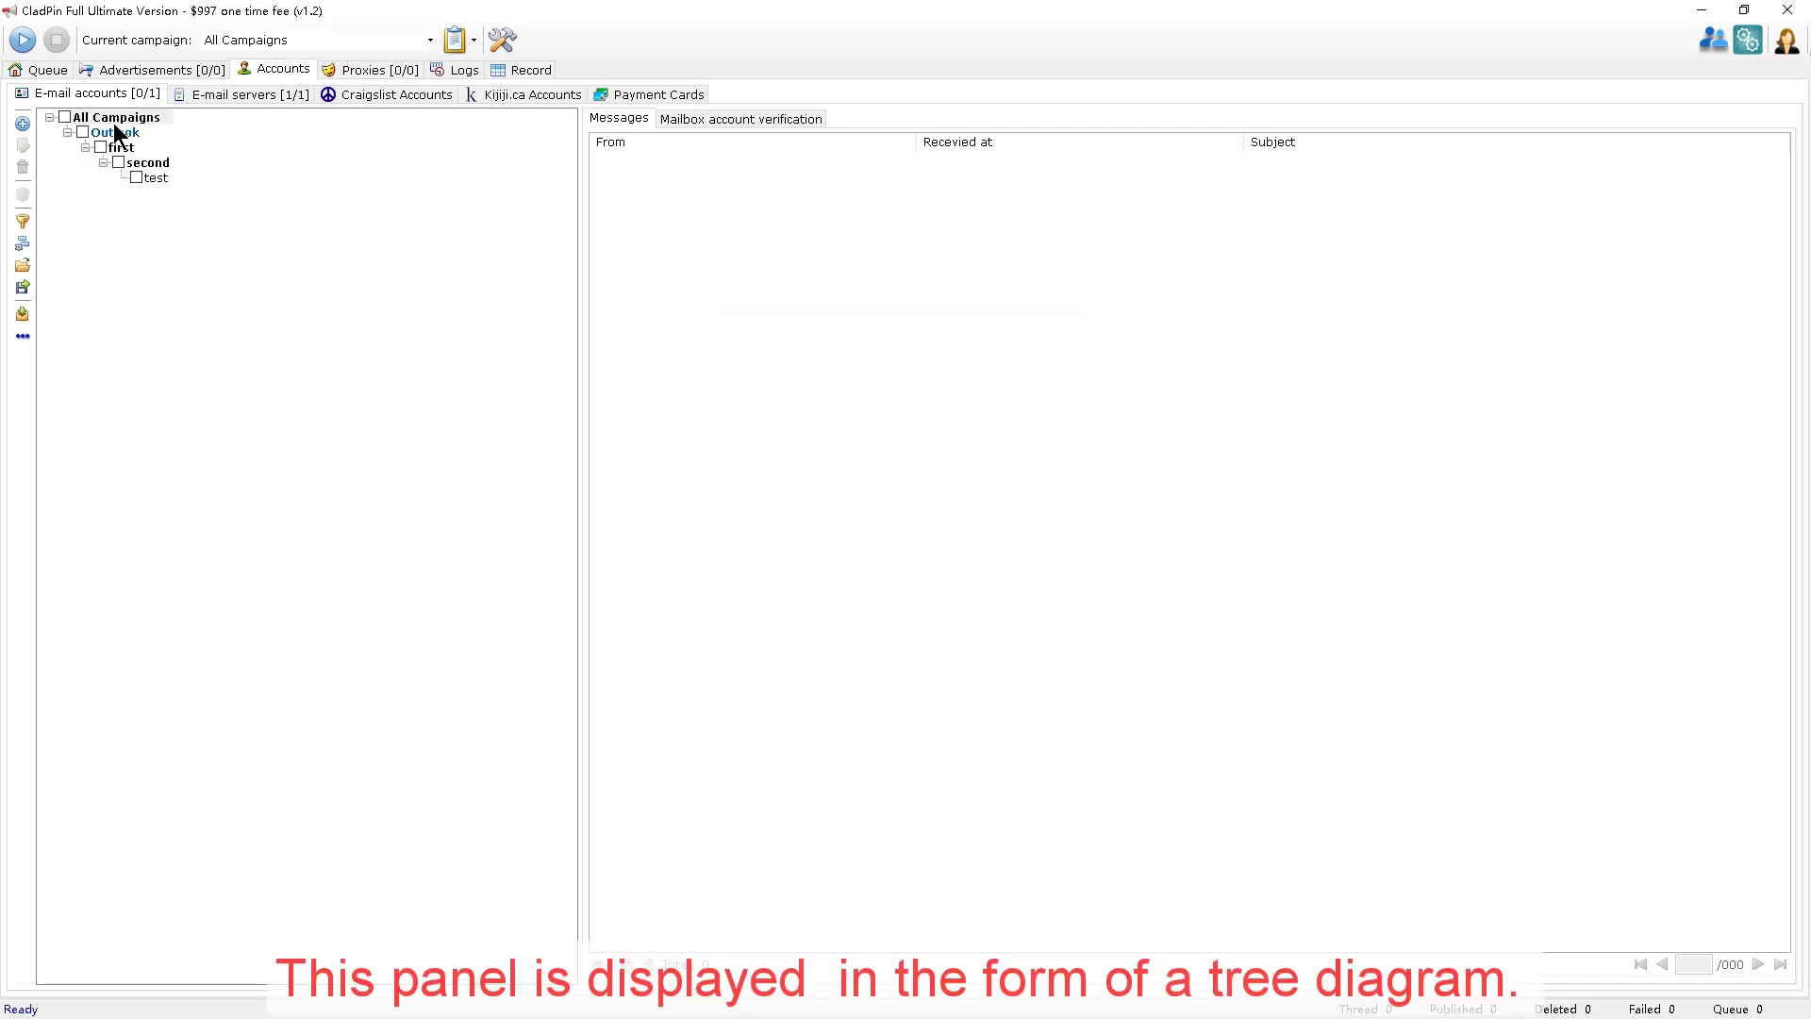
Step through All Campaigns, Outlook and first, then select the new account under second.
{"action": "left_click", "coordinate": [117, 119]}
{"action": "left_click", "coordinate": [113, 134]}
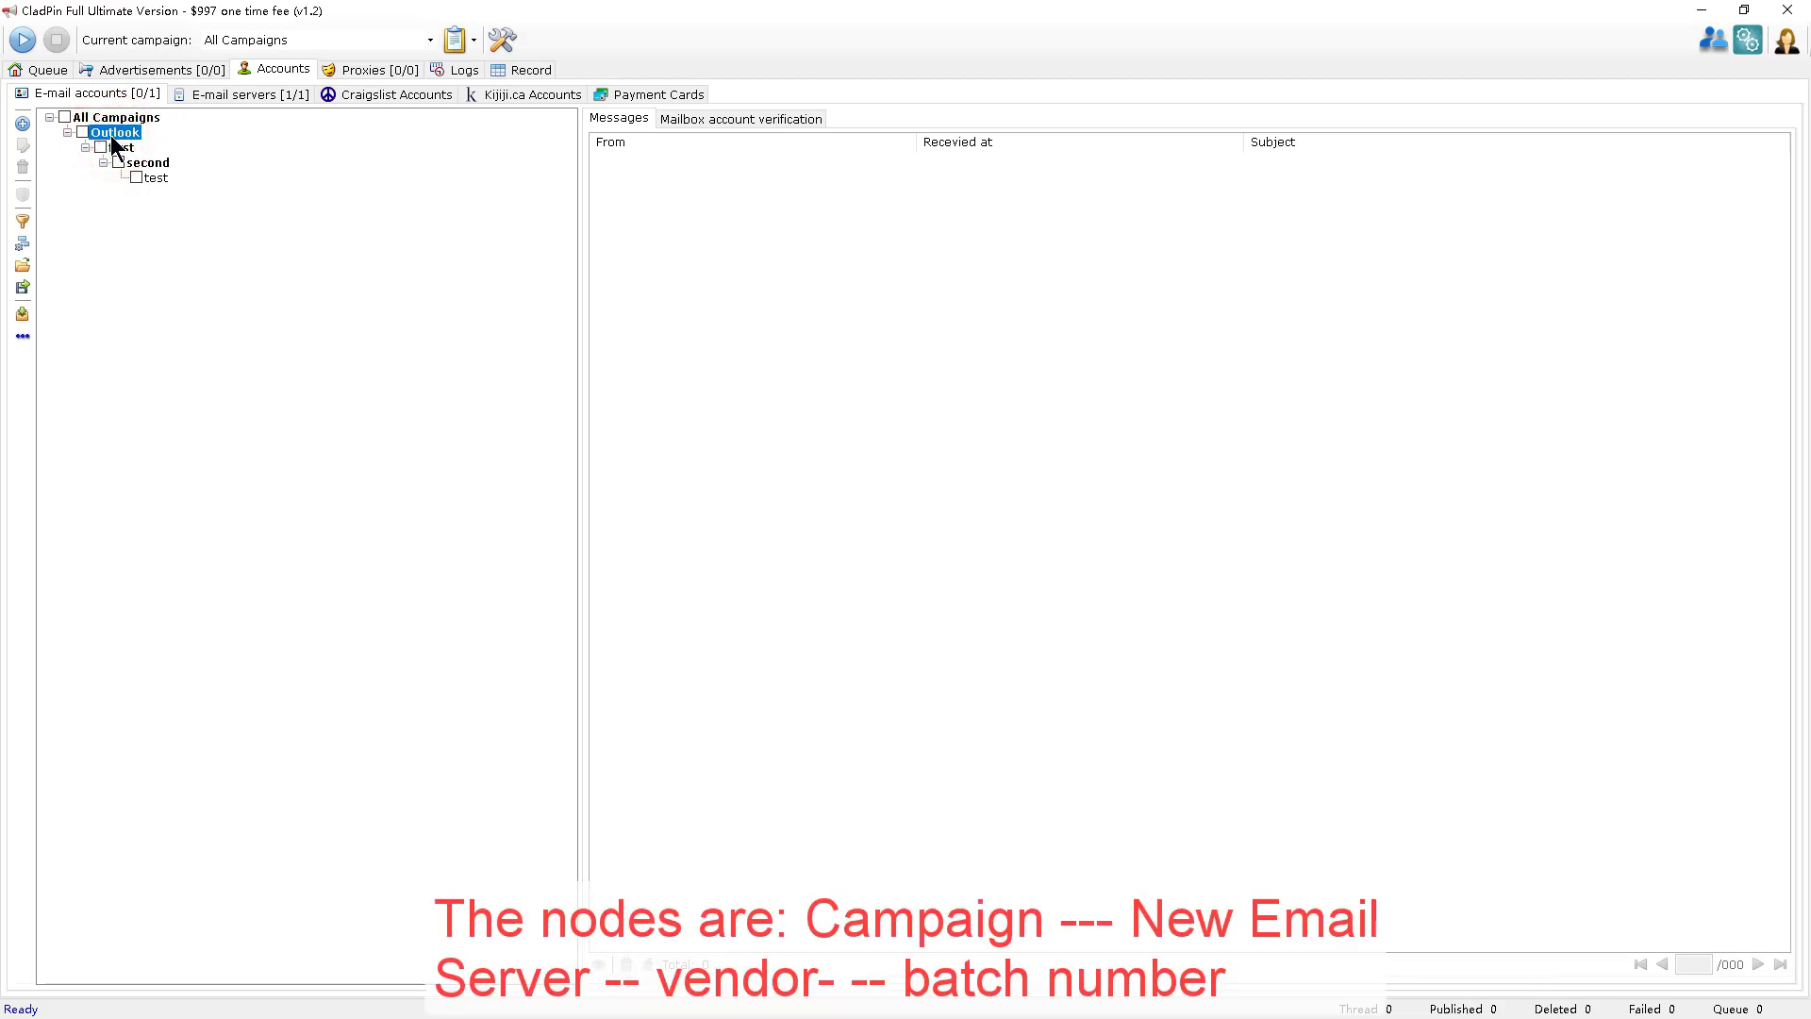
{"action": "left_click", "coordinate": [120, 148]}
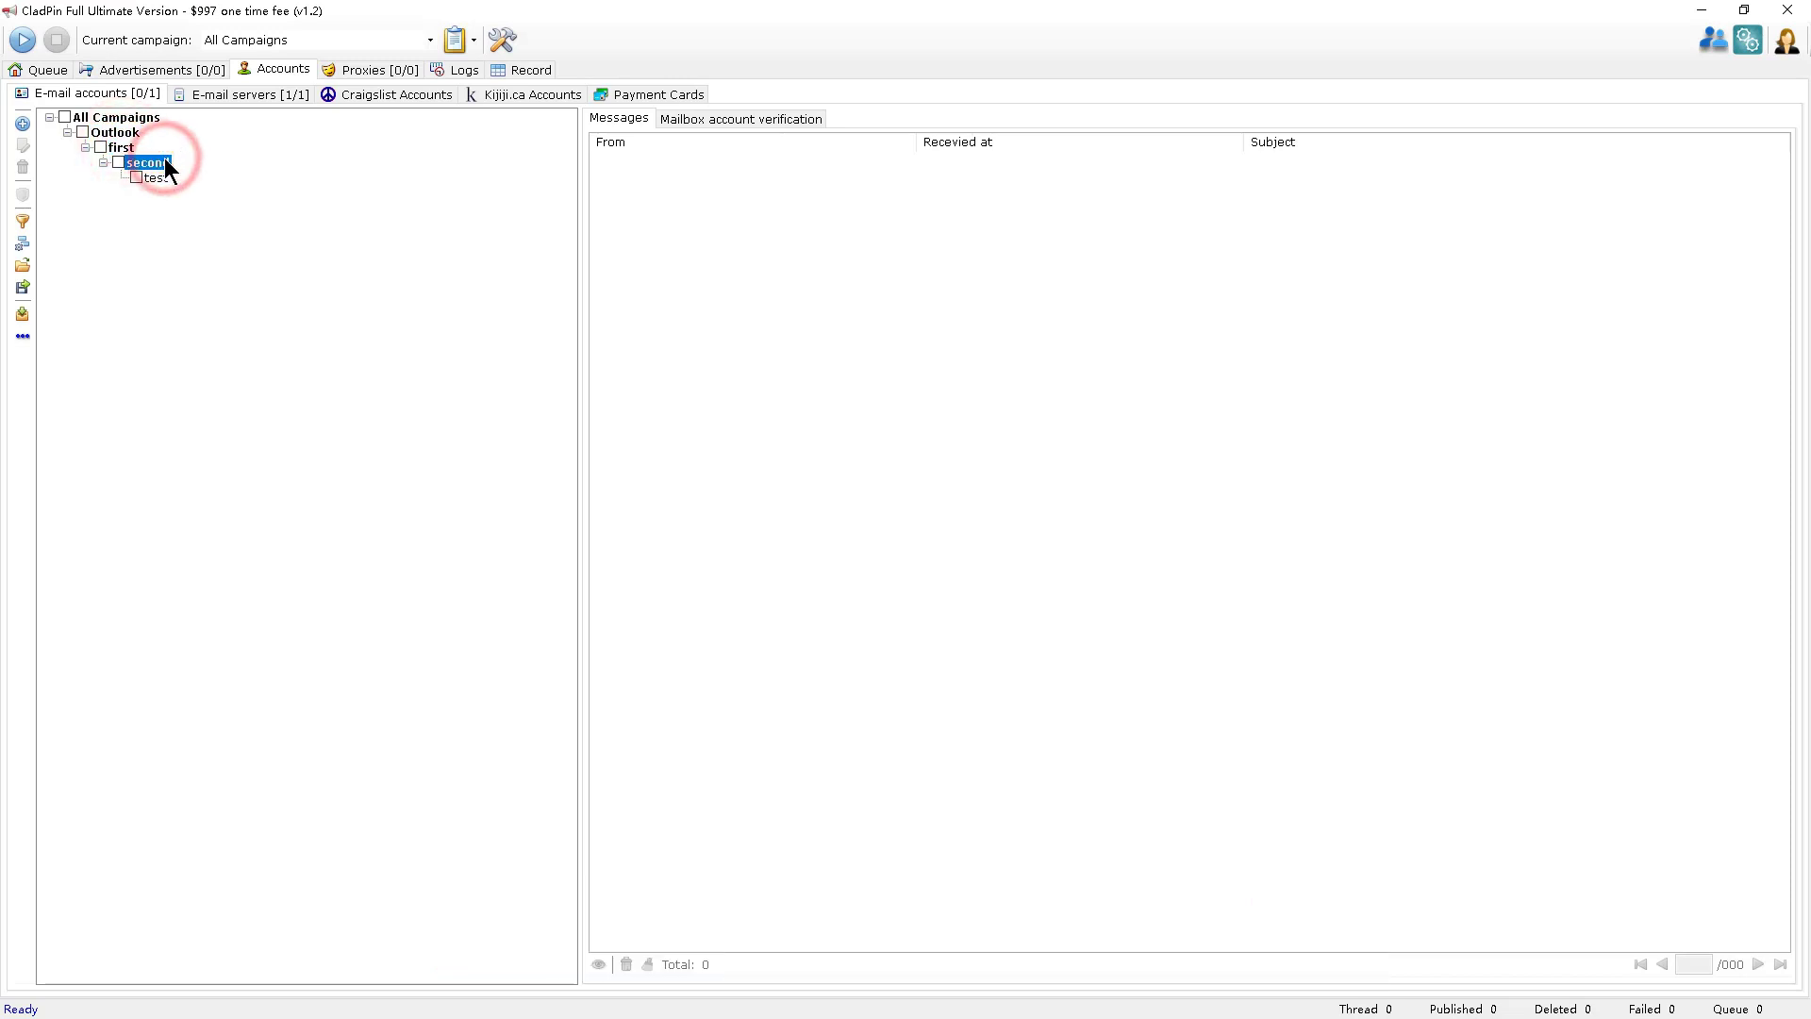
{"action": "left_click", "coordinate": [167, 176]}
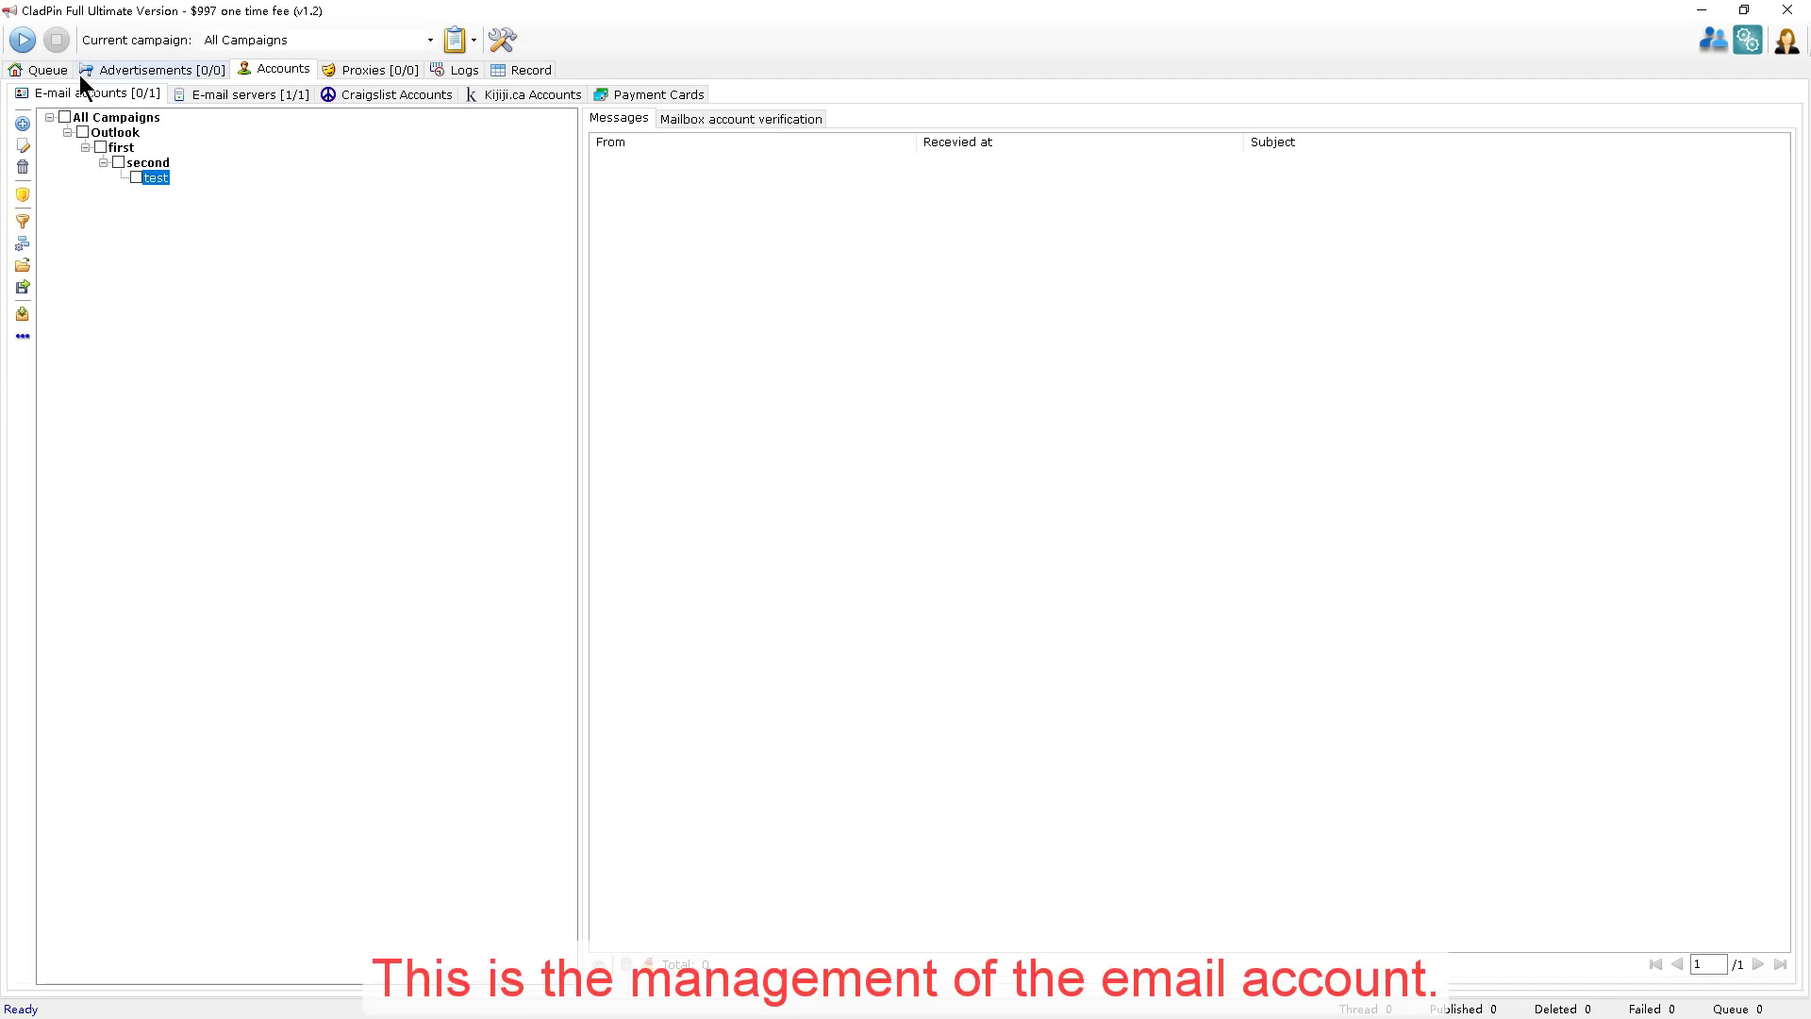
{"action": "left_click", "coordinate": [413, 85]}
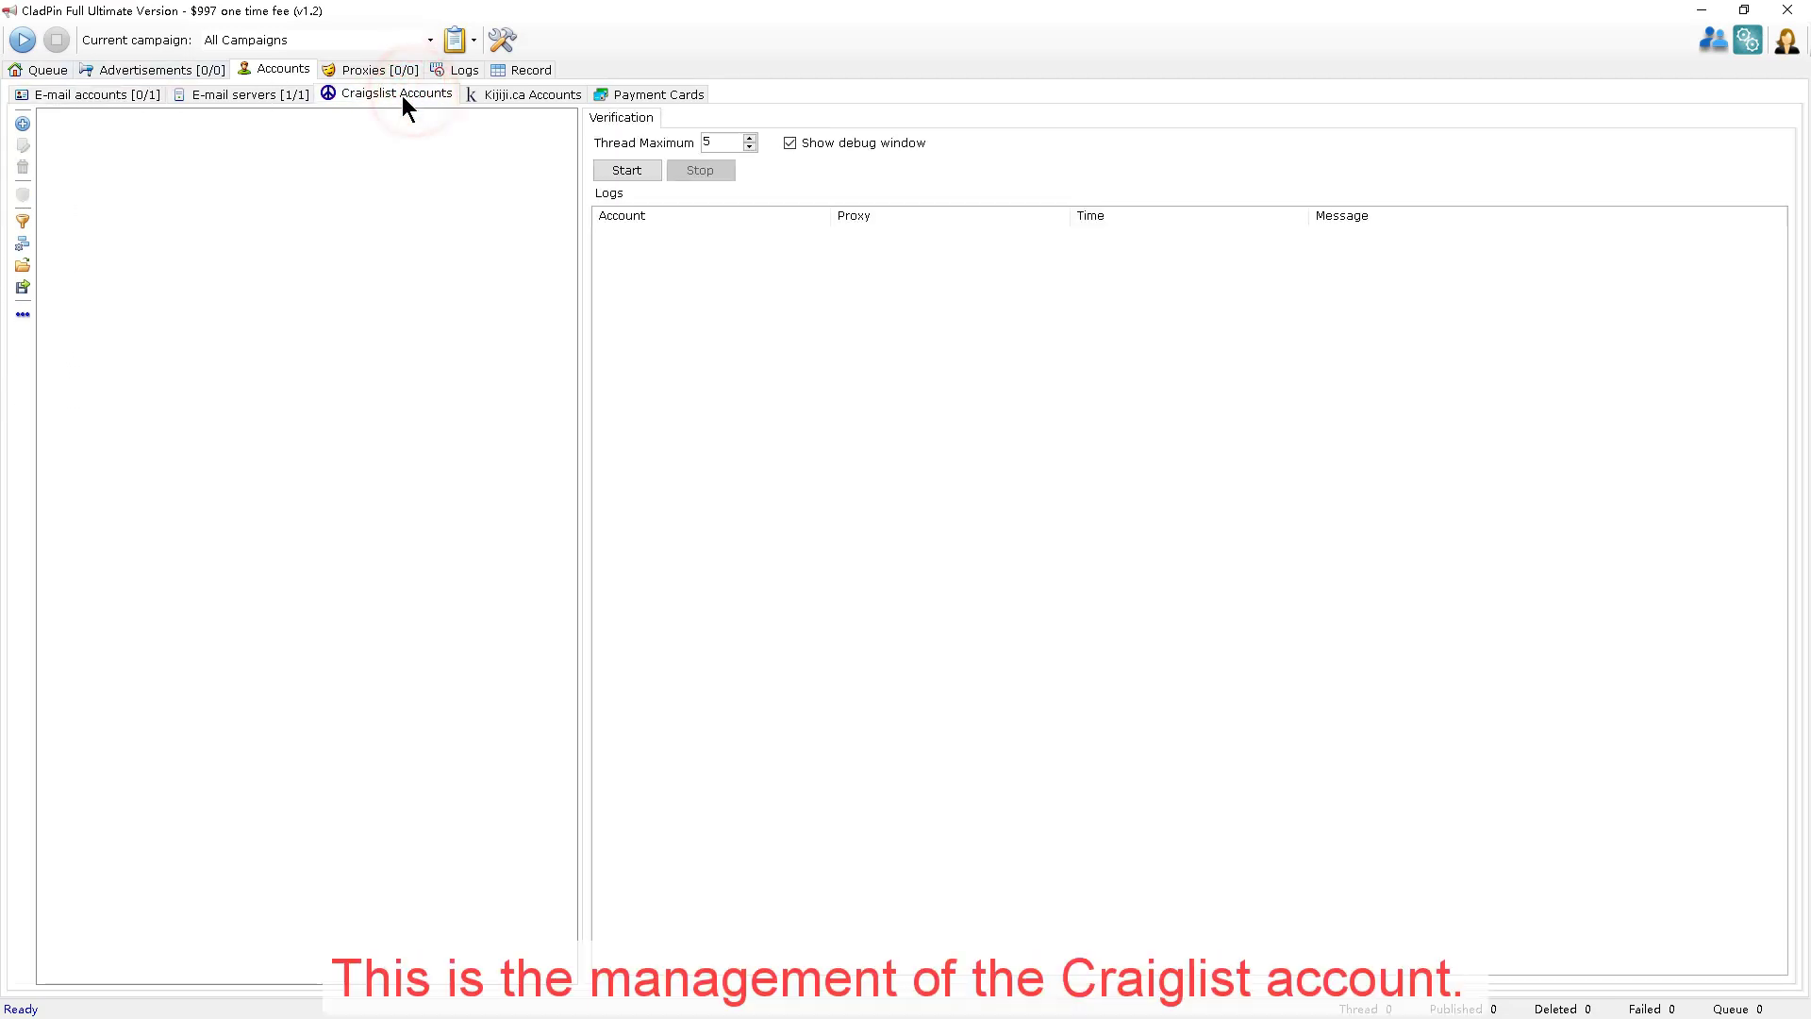
{"action": "left_click", "coordinate": [530, 93]}
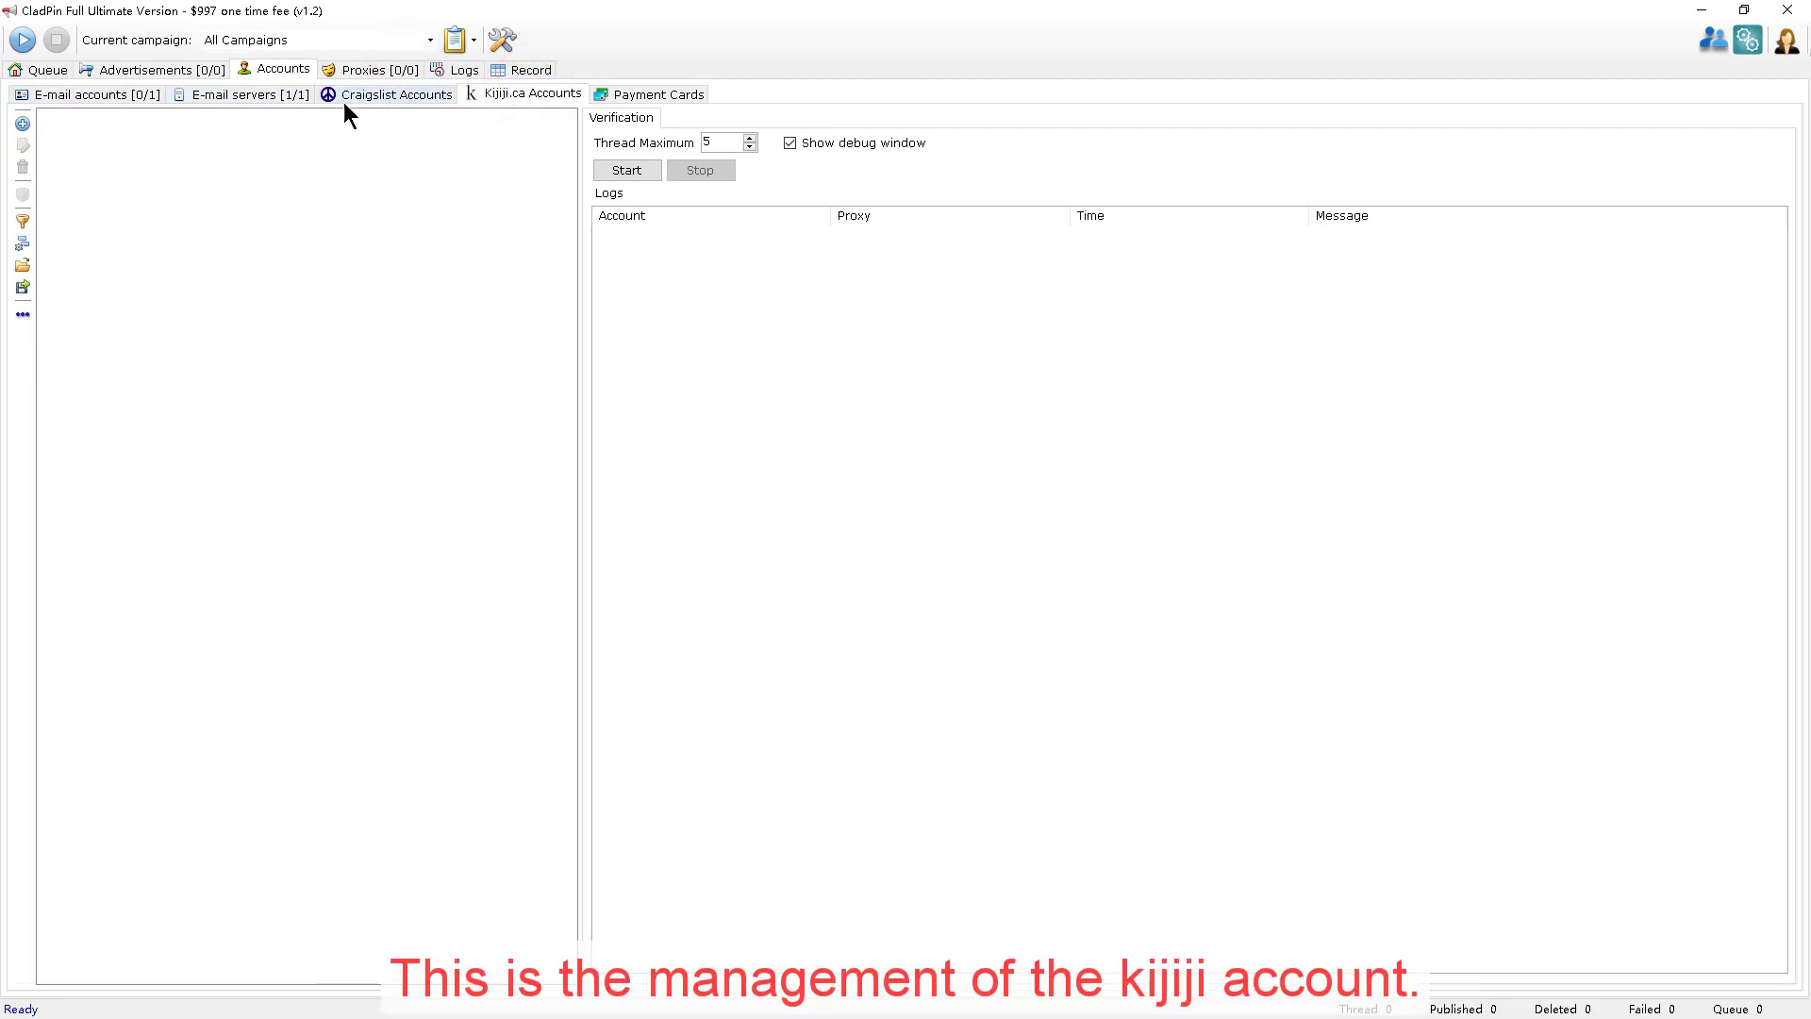
{"action": "left_click", "coordinate": [99, 94]}
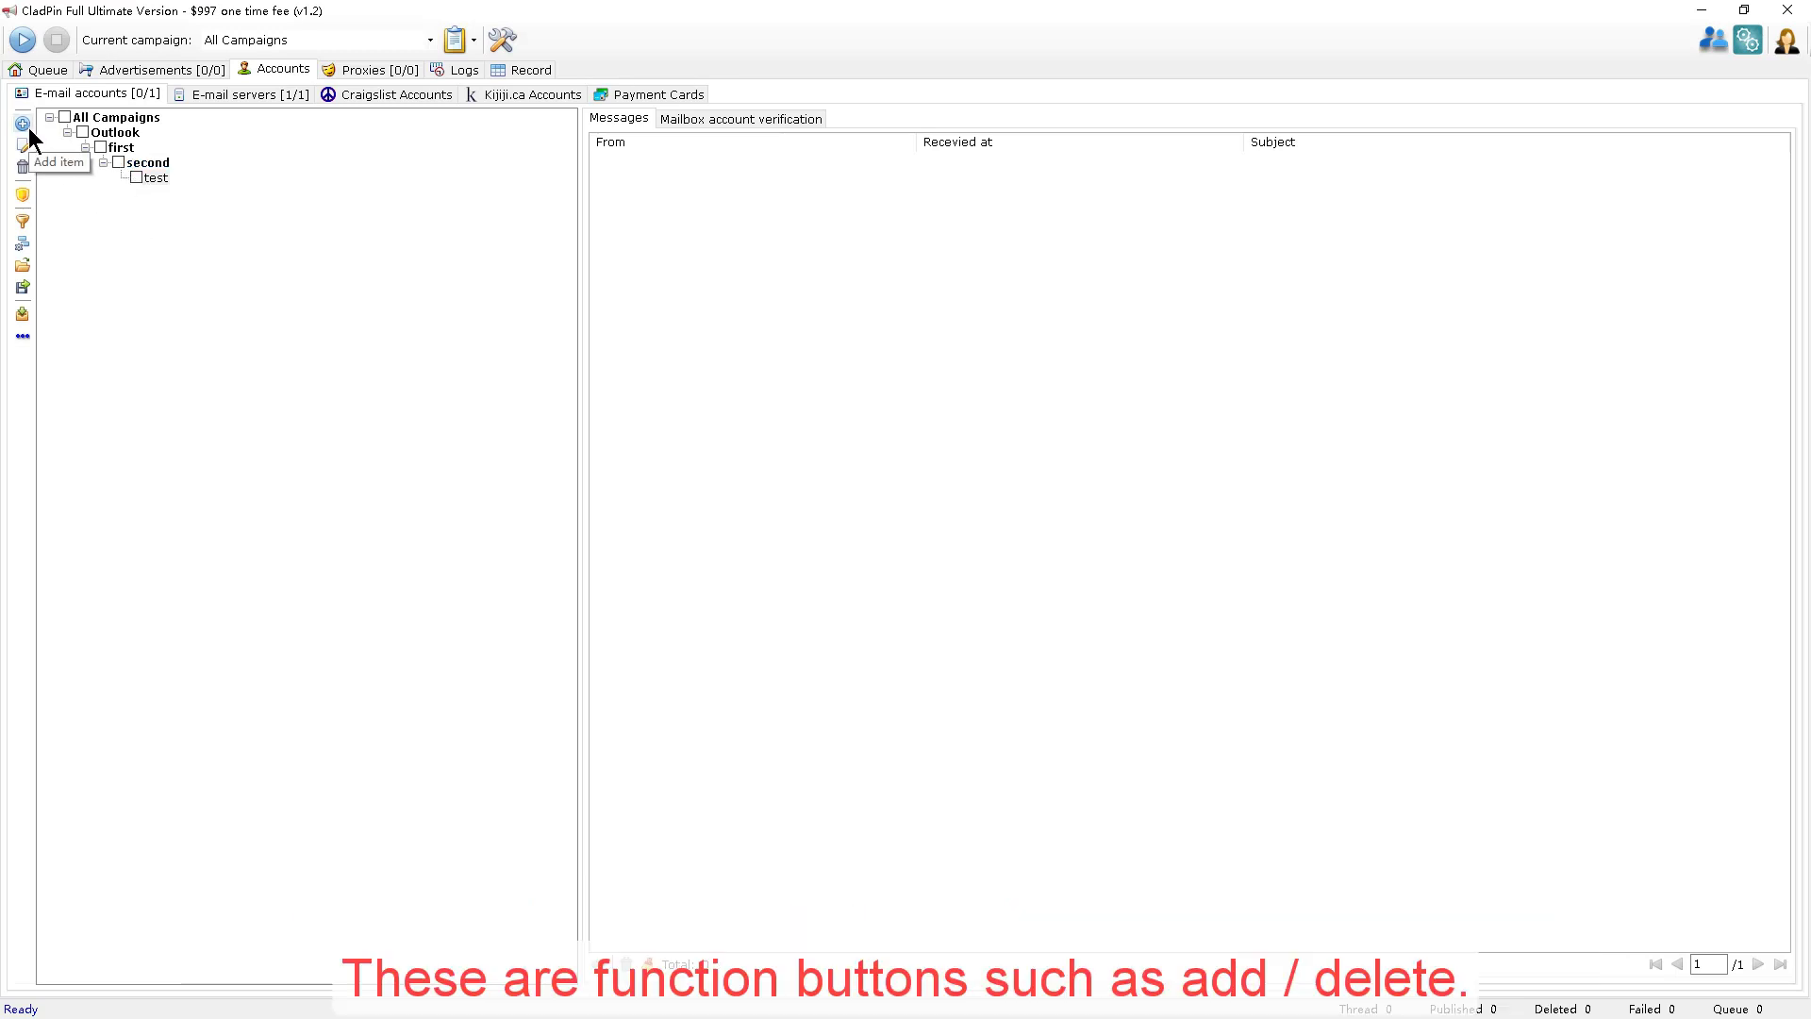
{"action": "left_click", "coordinate": [22, 194]}
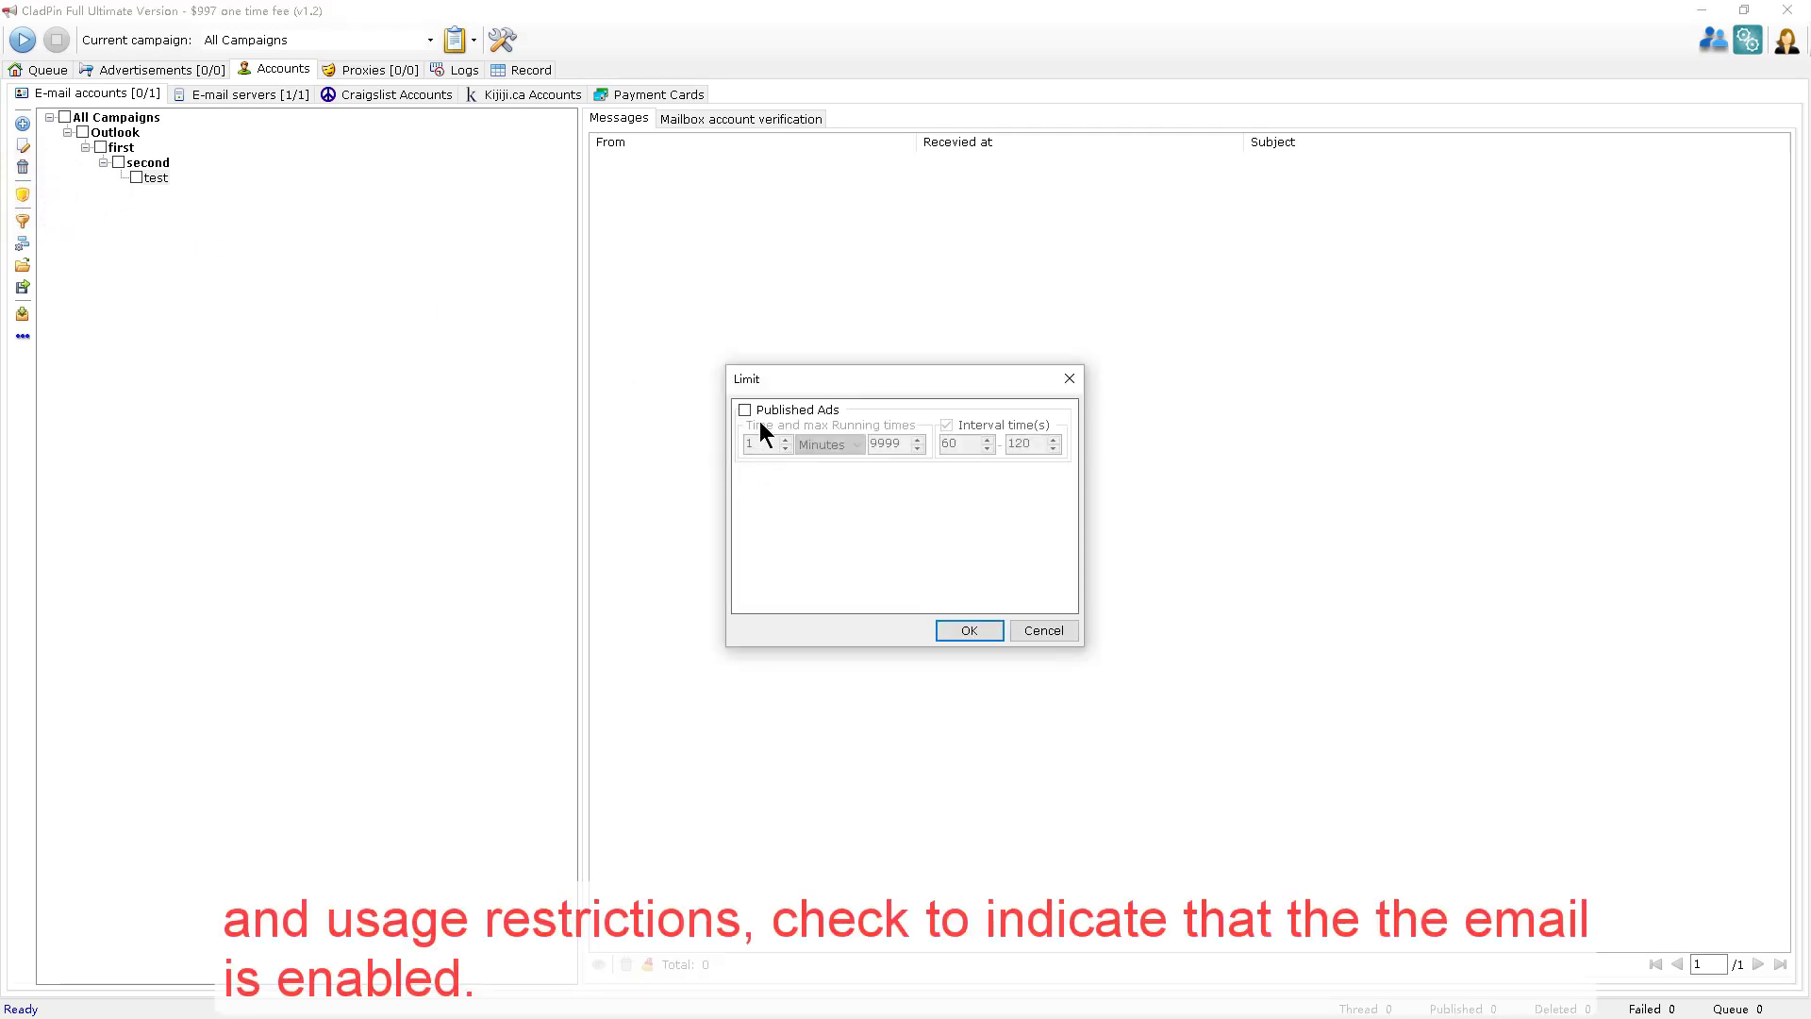
{"action": "left_click", "coordinate": [745, 410]}
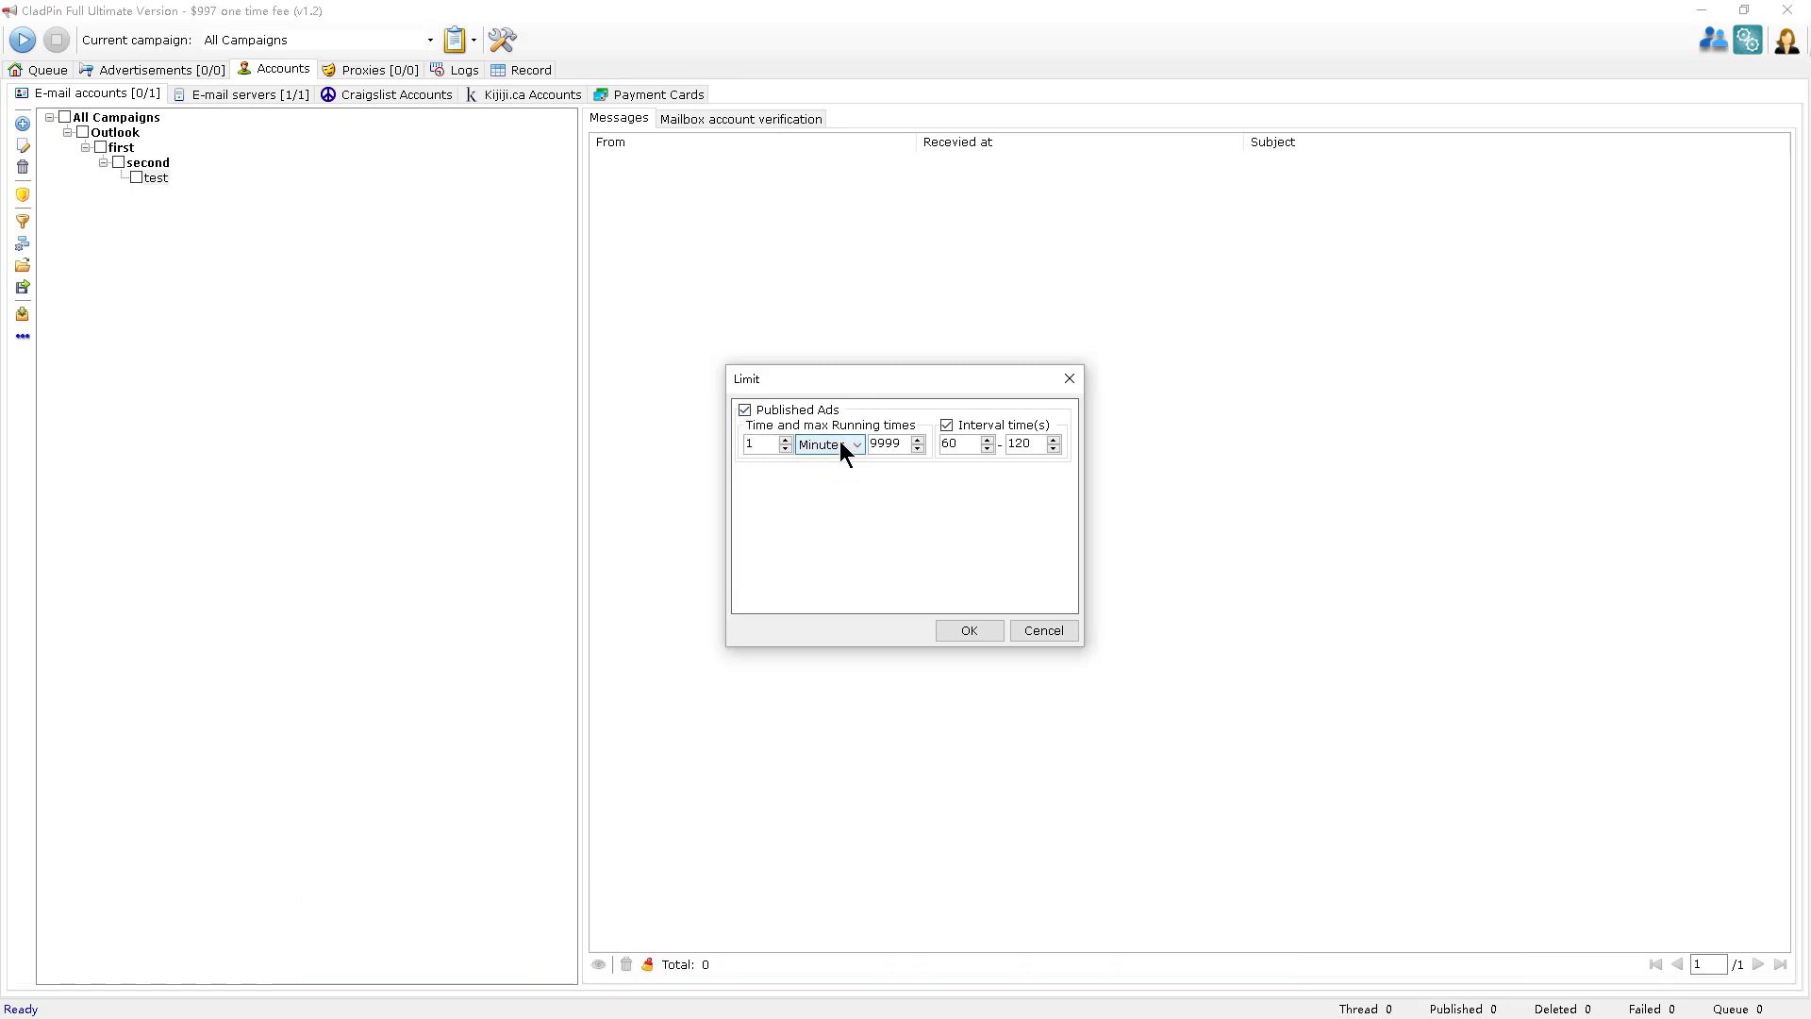
{"action": "left_click", "coordinate": [783, 409]}
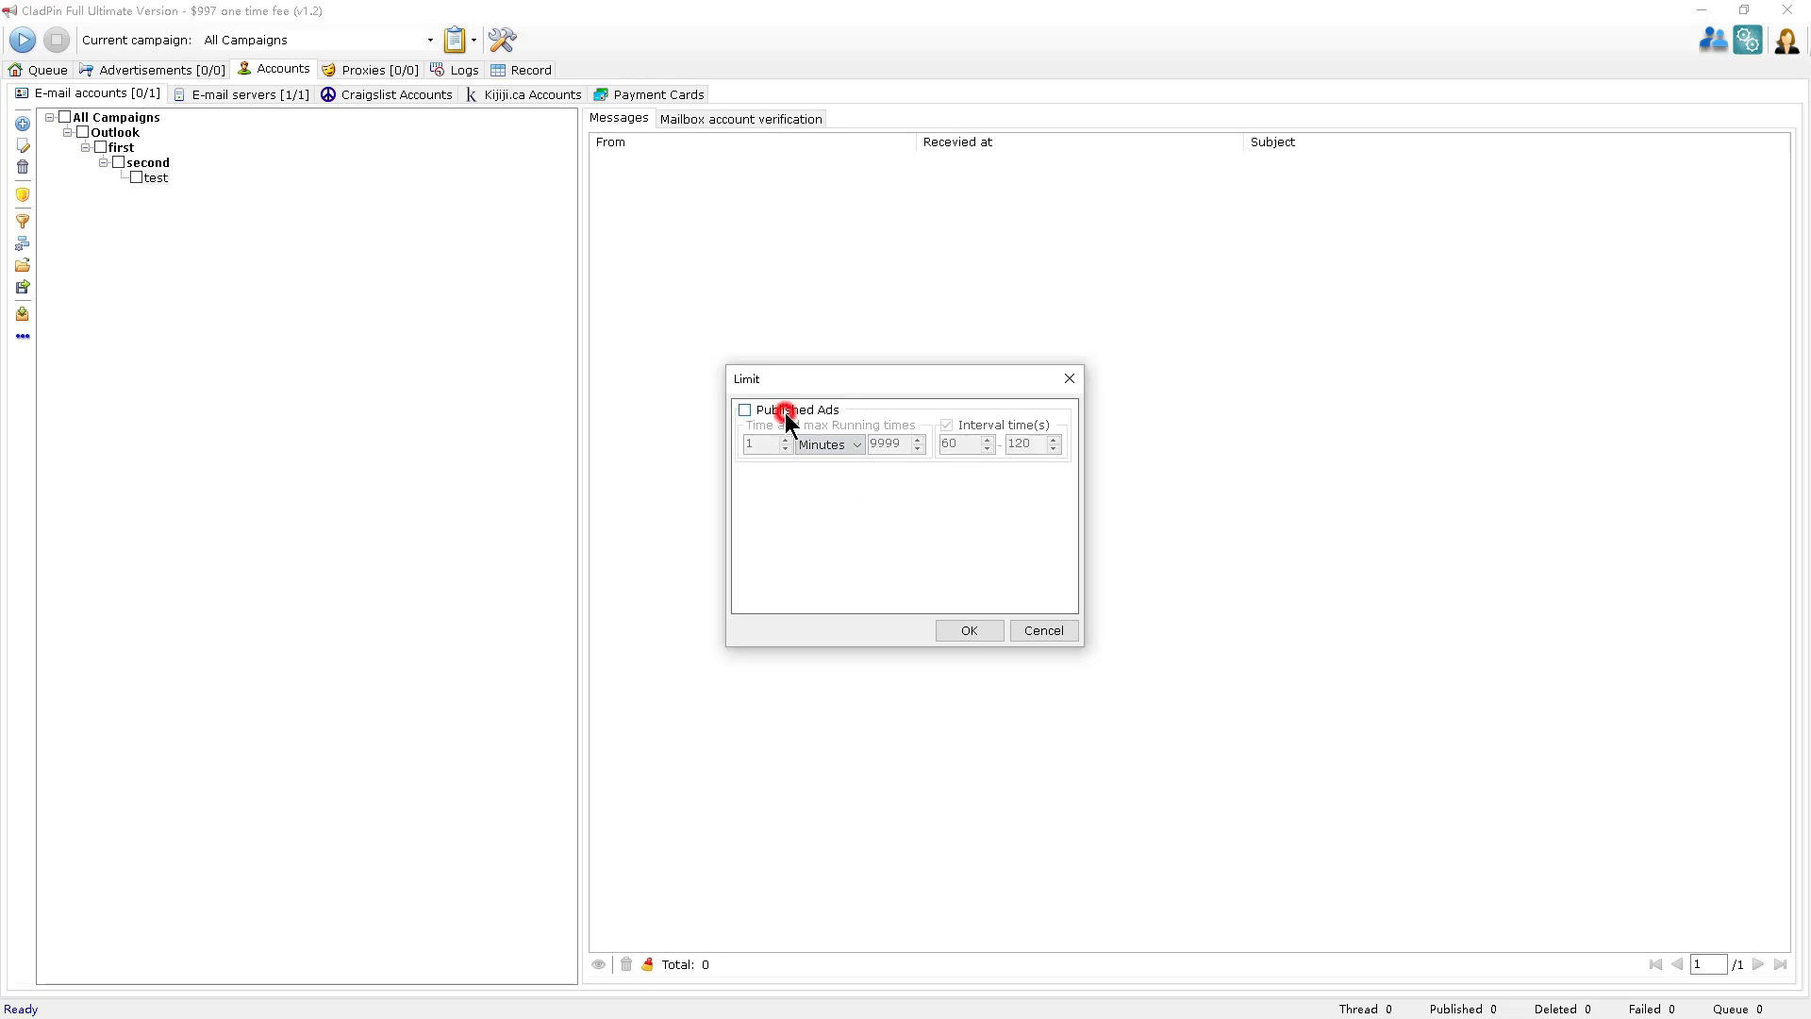
{"action": "left_click", "coordinate": [967, 630]}
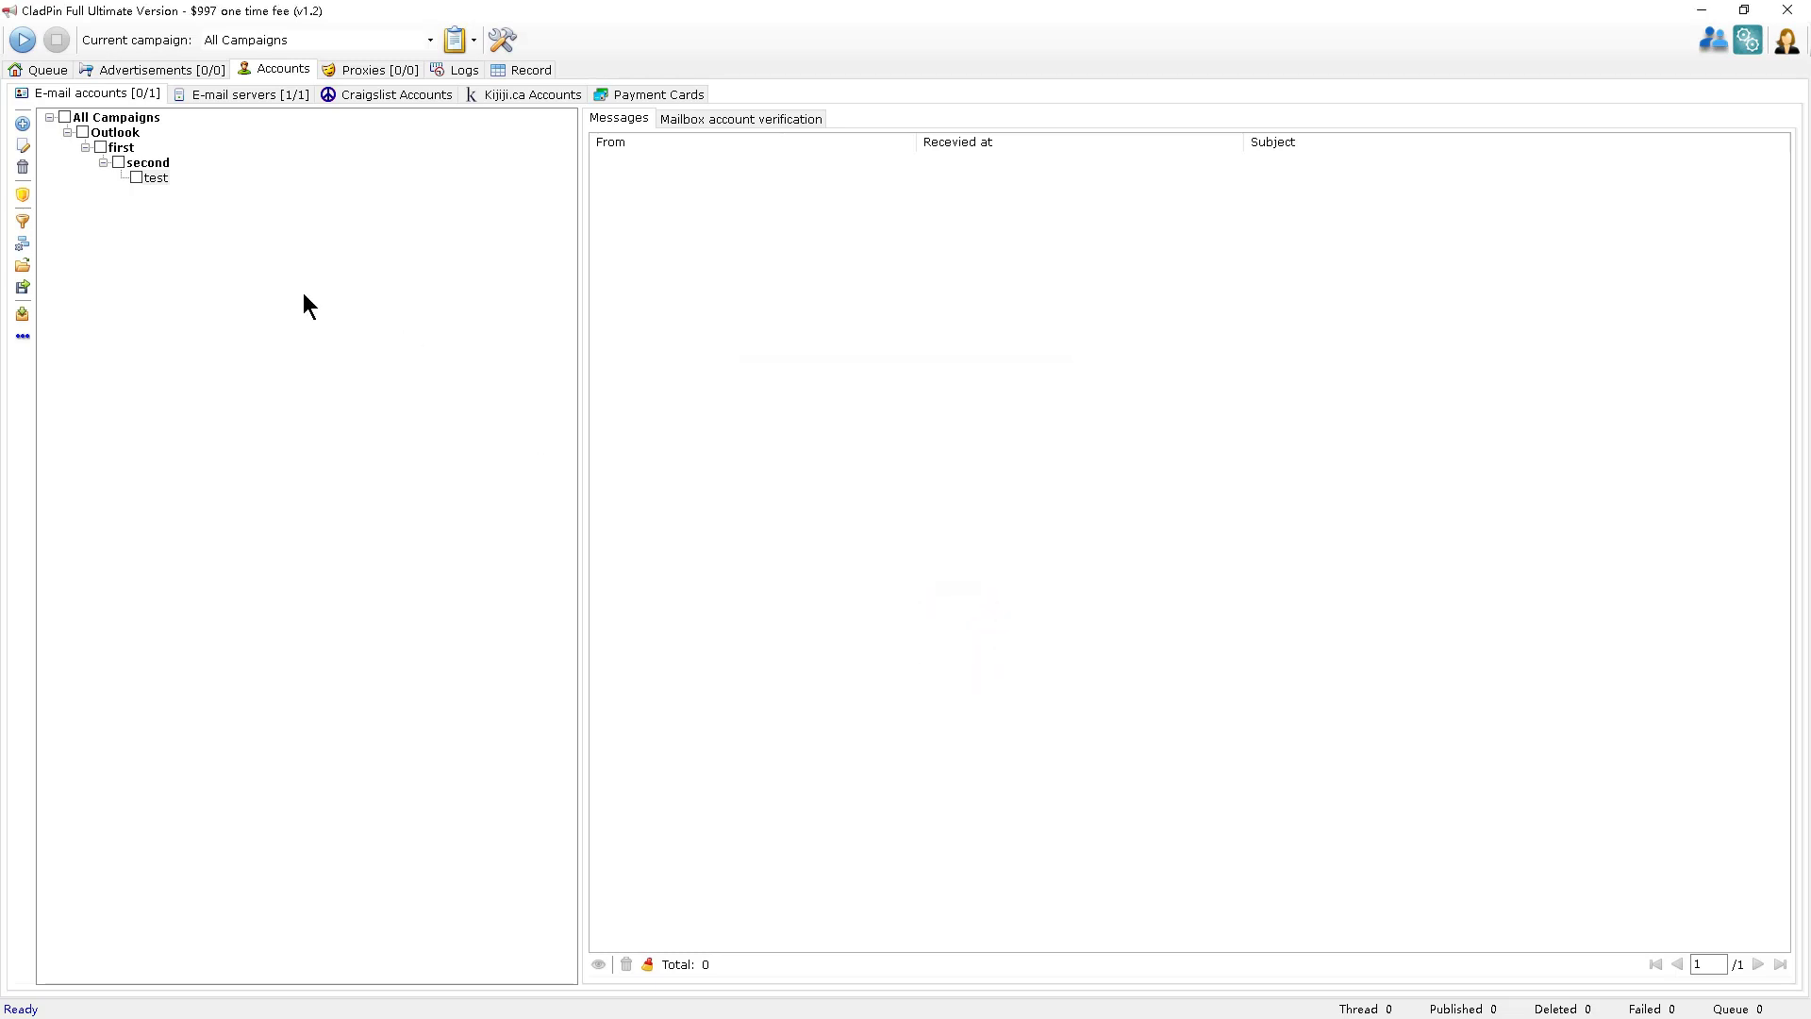
{"action": "left_click", "coordinate": [21, 224]}
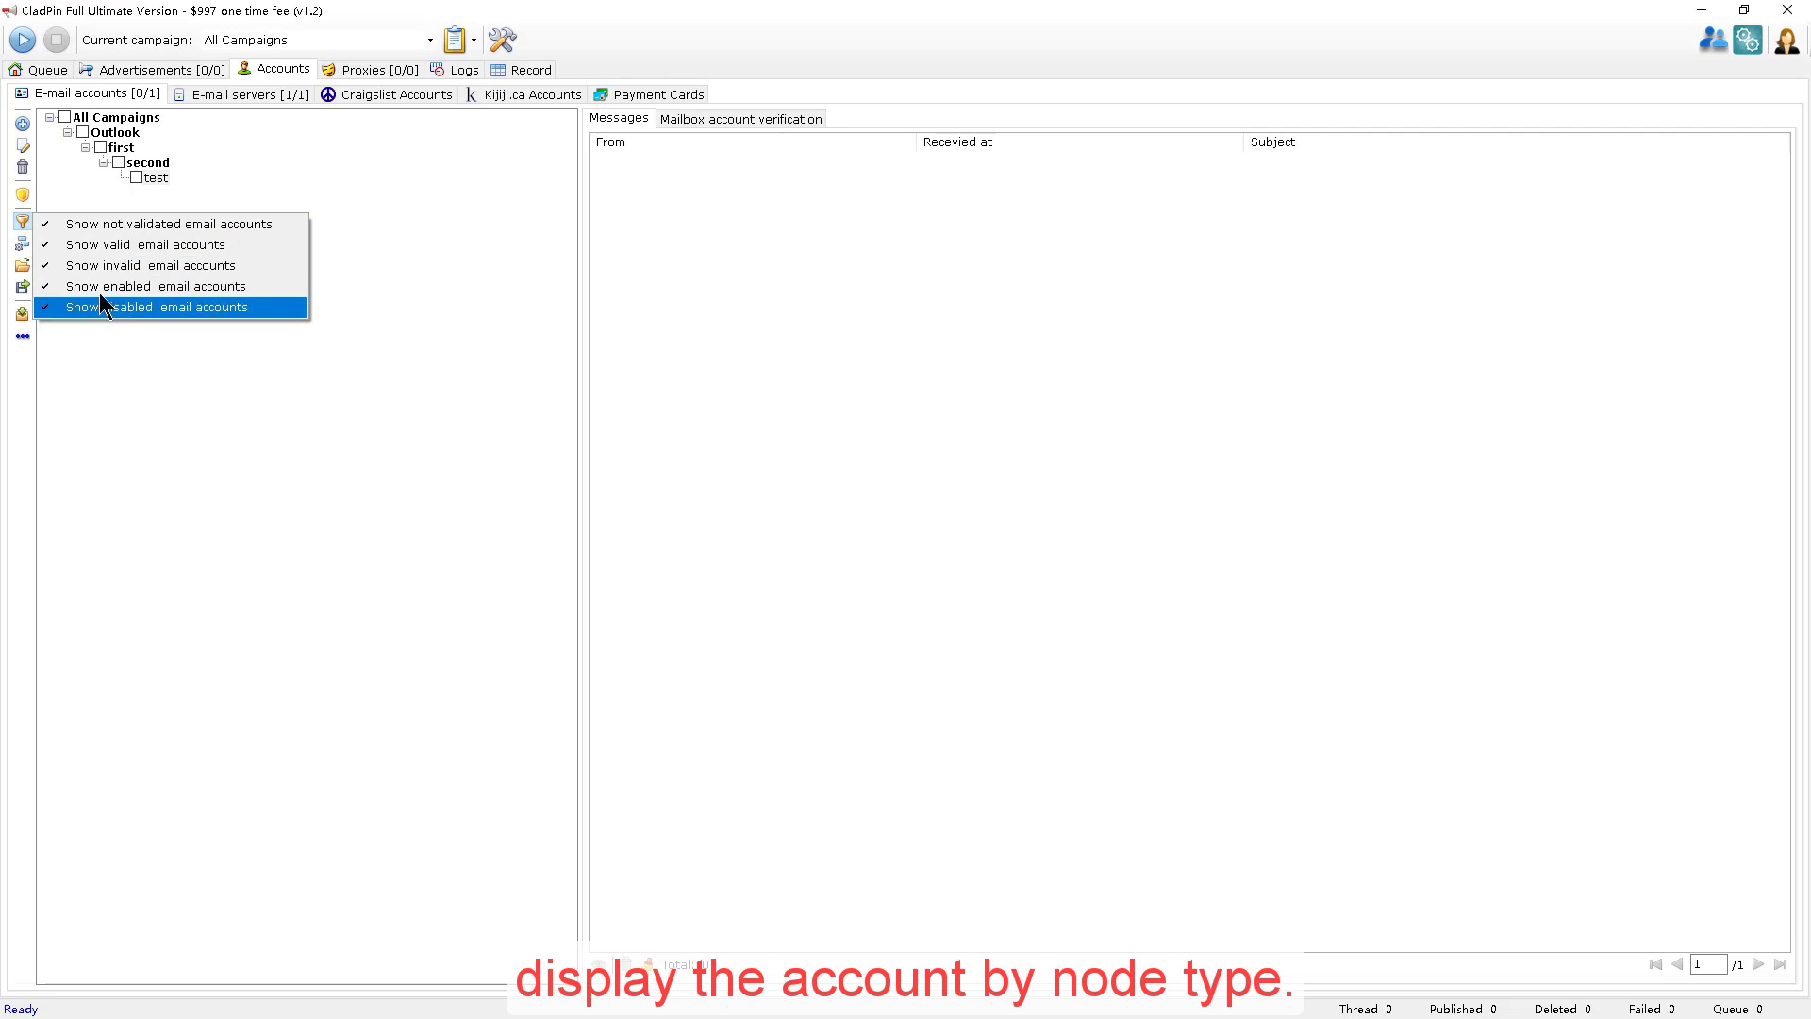
{"action": "left_click", "coordinate": [21, 244]}
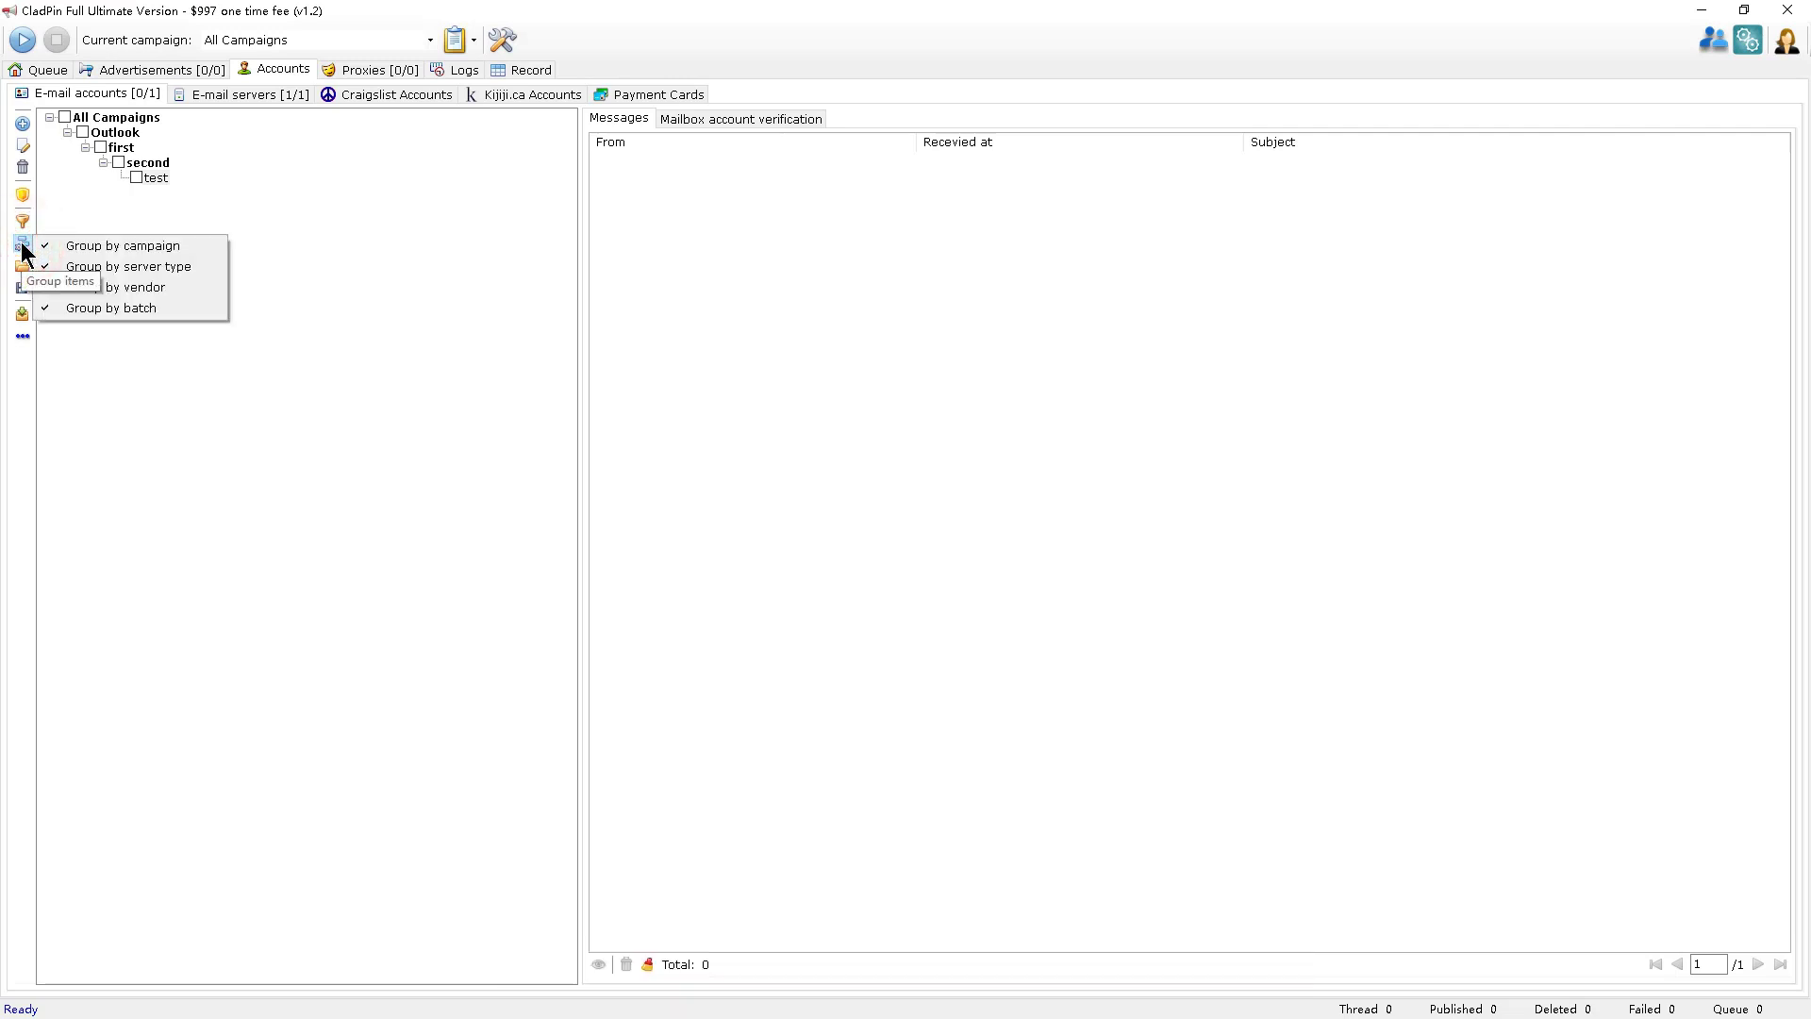
{"action": "left_click", "coordinate": [139, 292]}
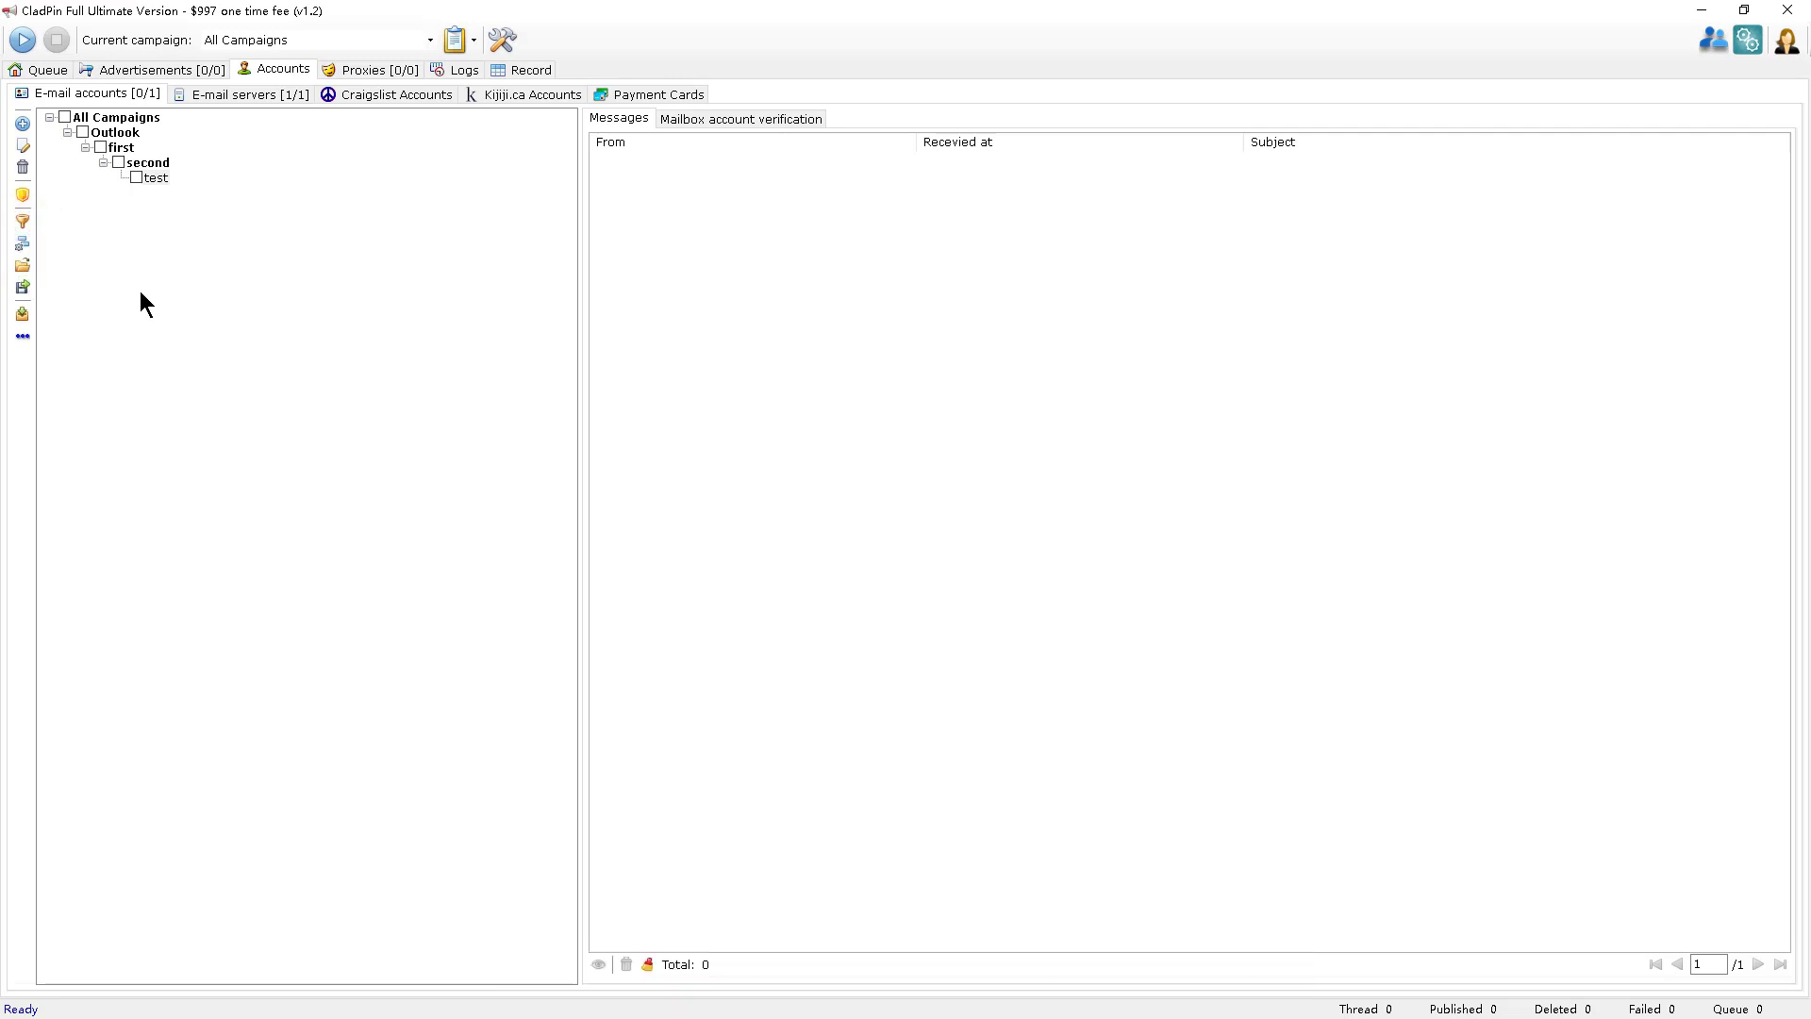
{"action": "left_click", "coordinate": [21, 269]}
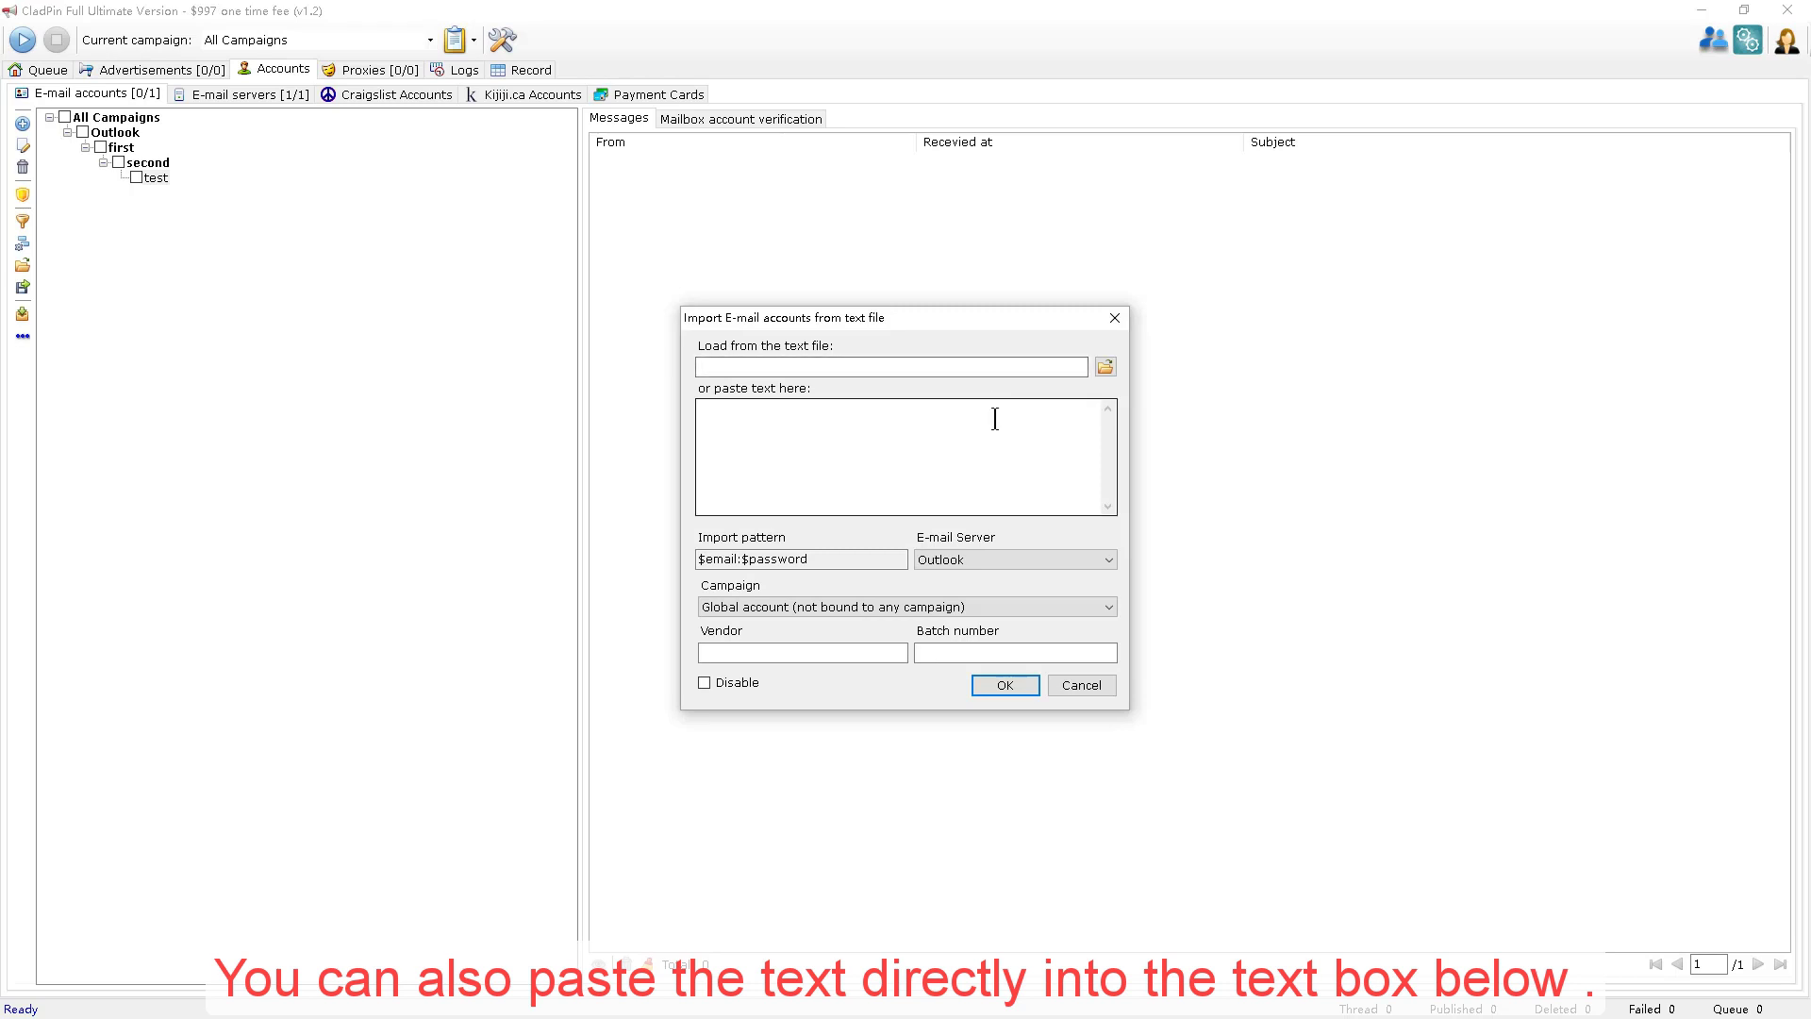
{"action": "left_click", "coordinate": [995, 419]}
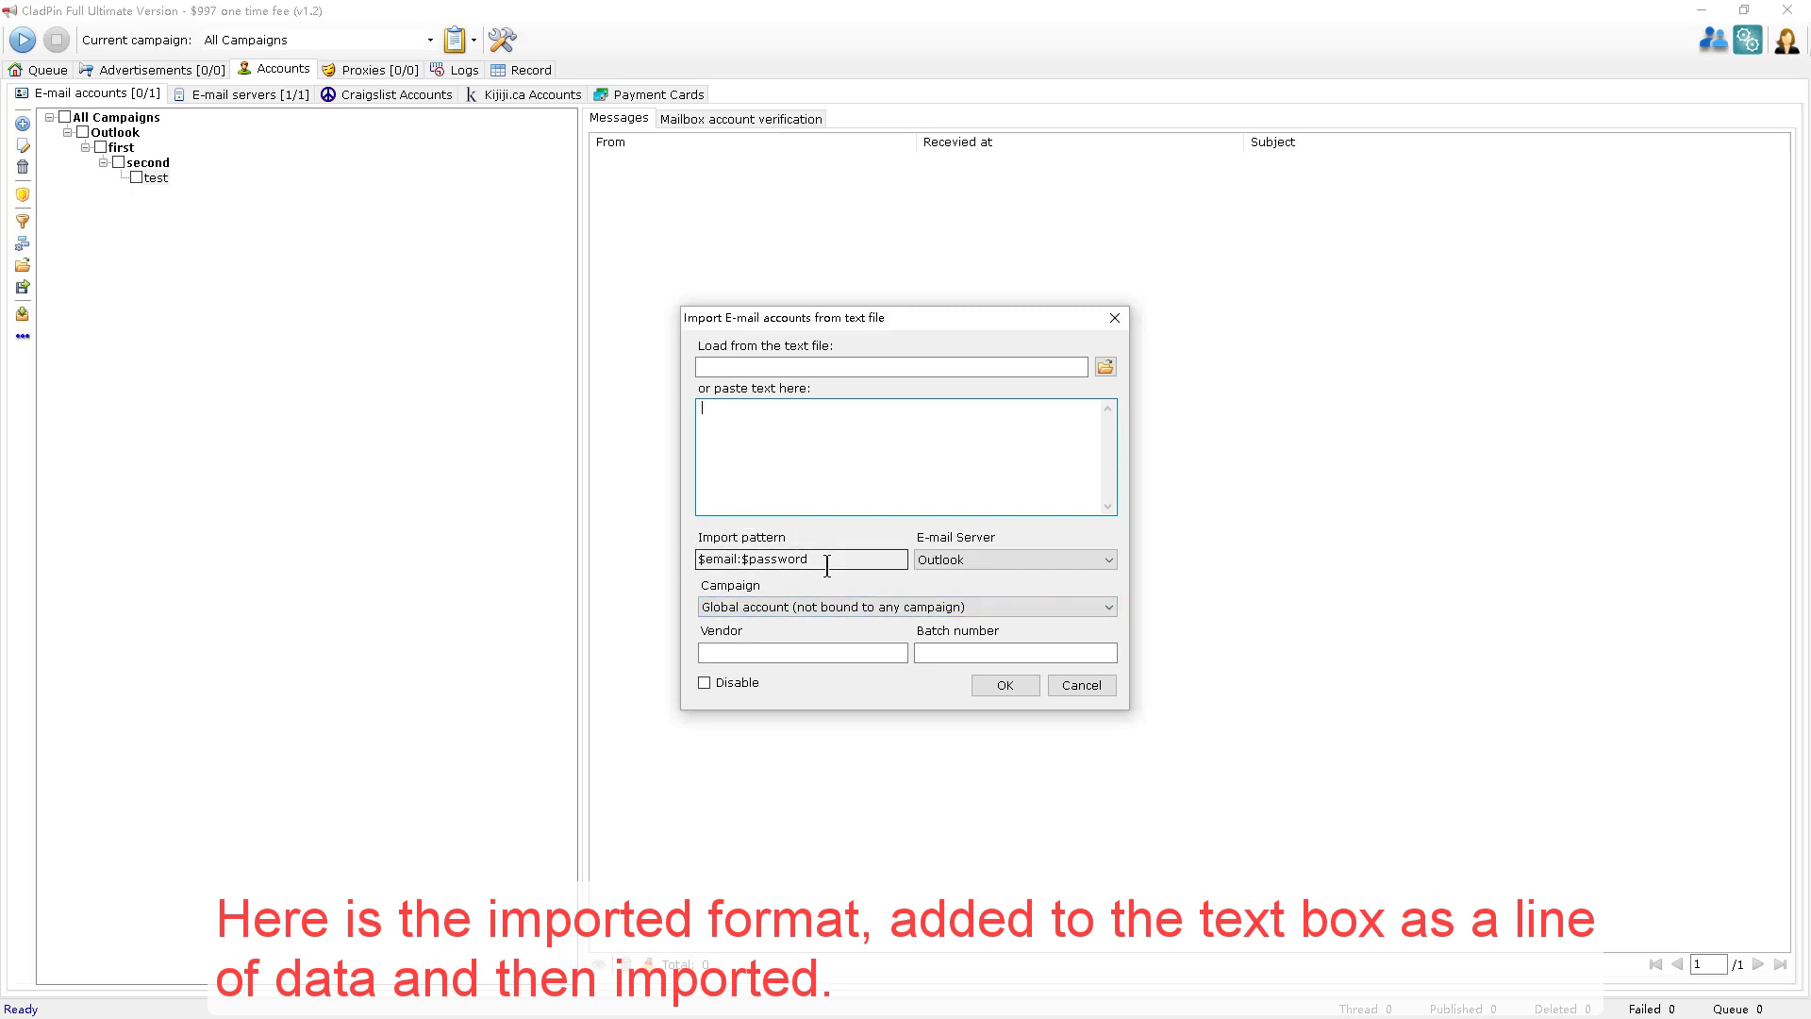
{"action": "left_click", "coordinate": [1083, 687]}
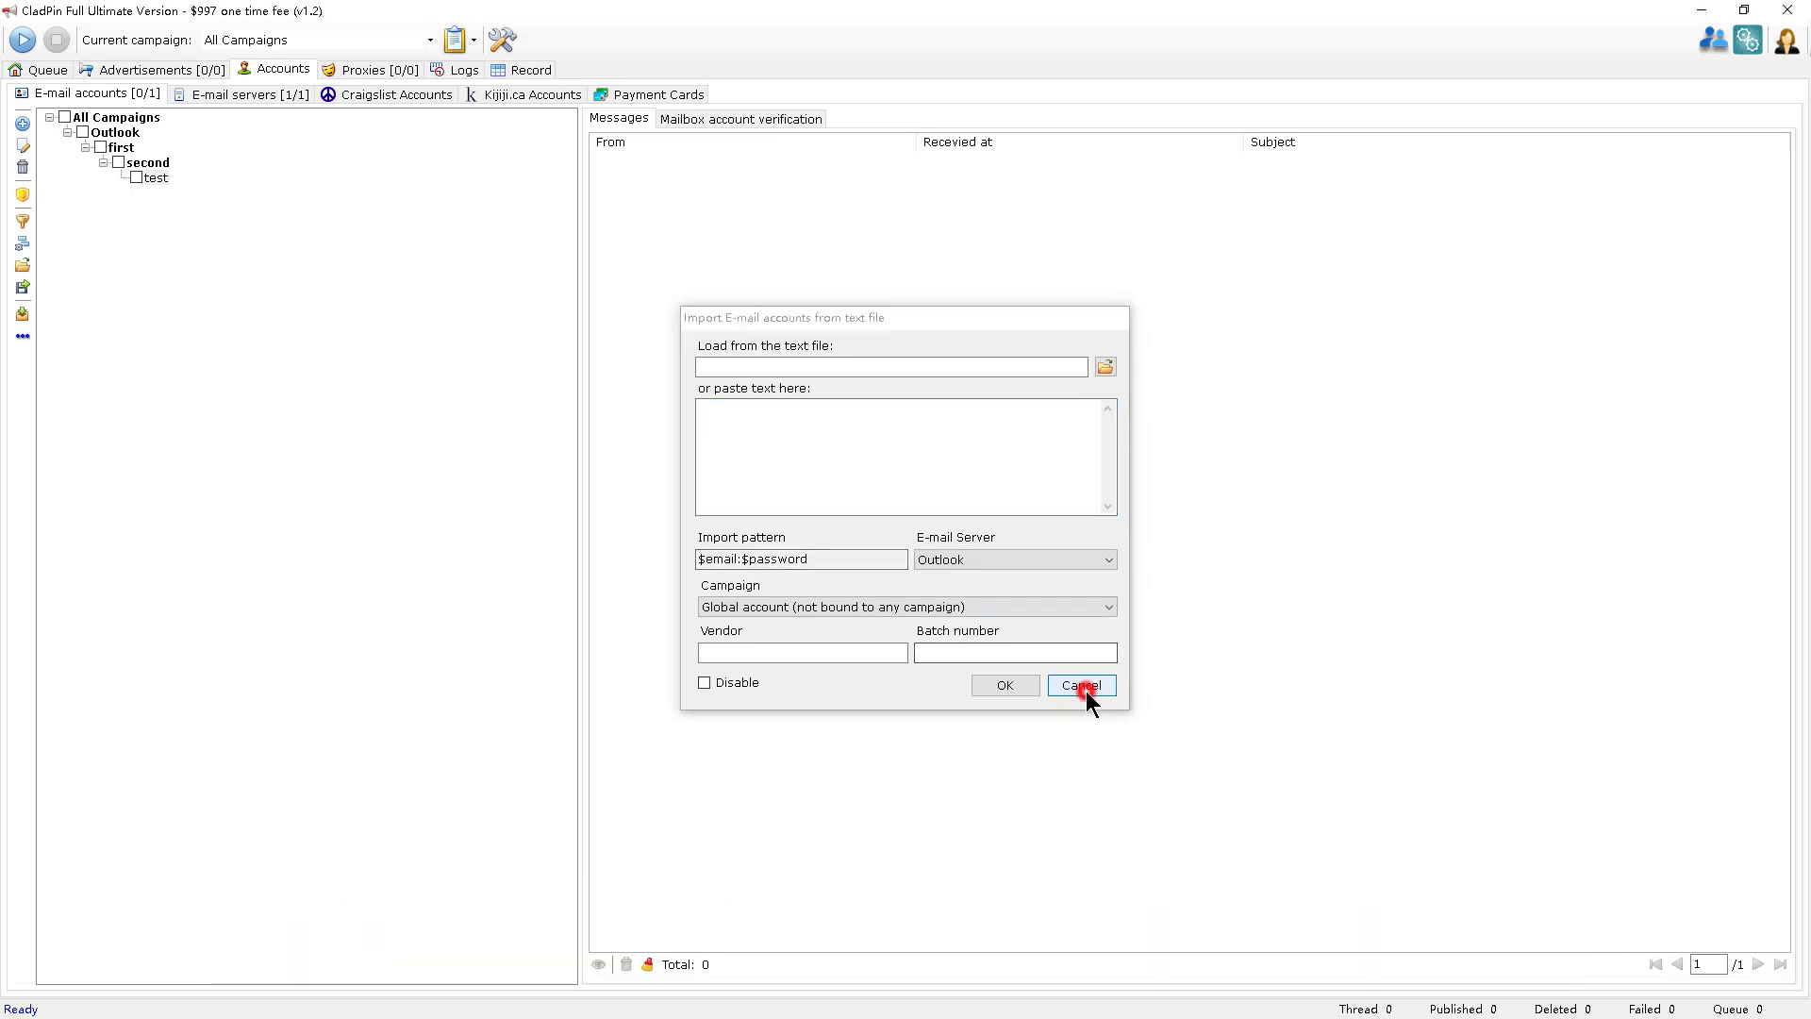
Open and cancel the Craigslist and Kijiji.ca account Import dialogs, ending on E-mail accounts.
{"action": "left_click", "coordinate": [436, 95]}
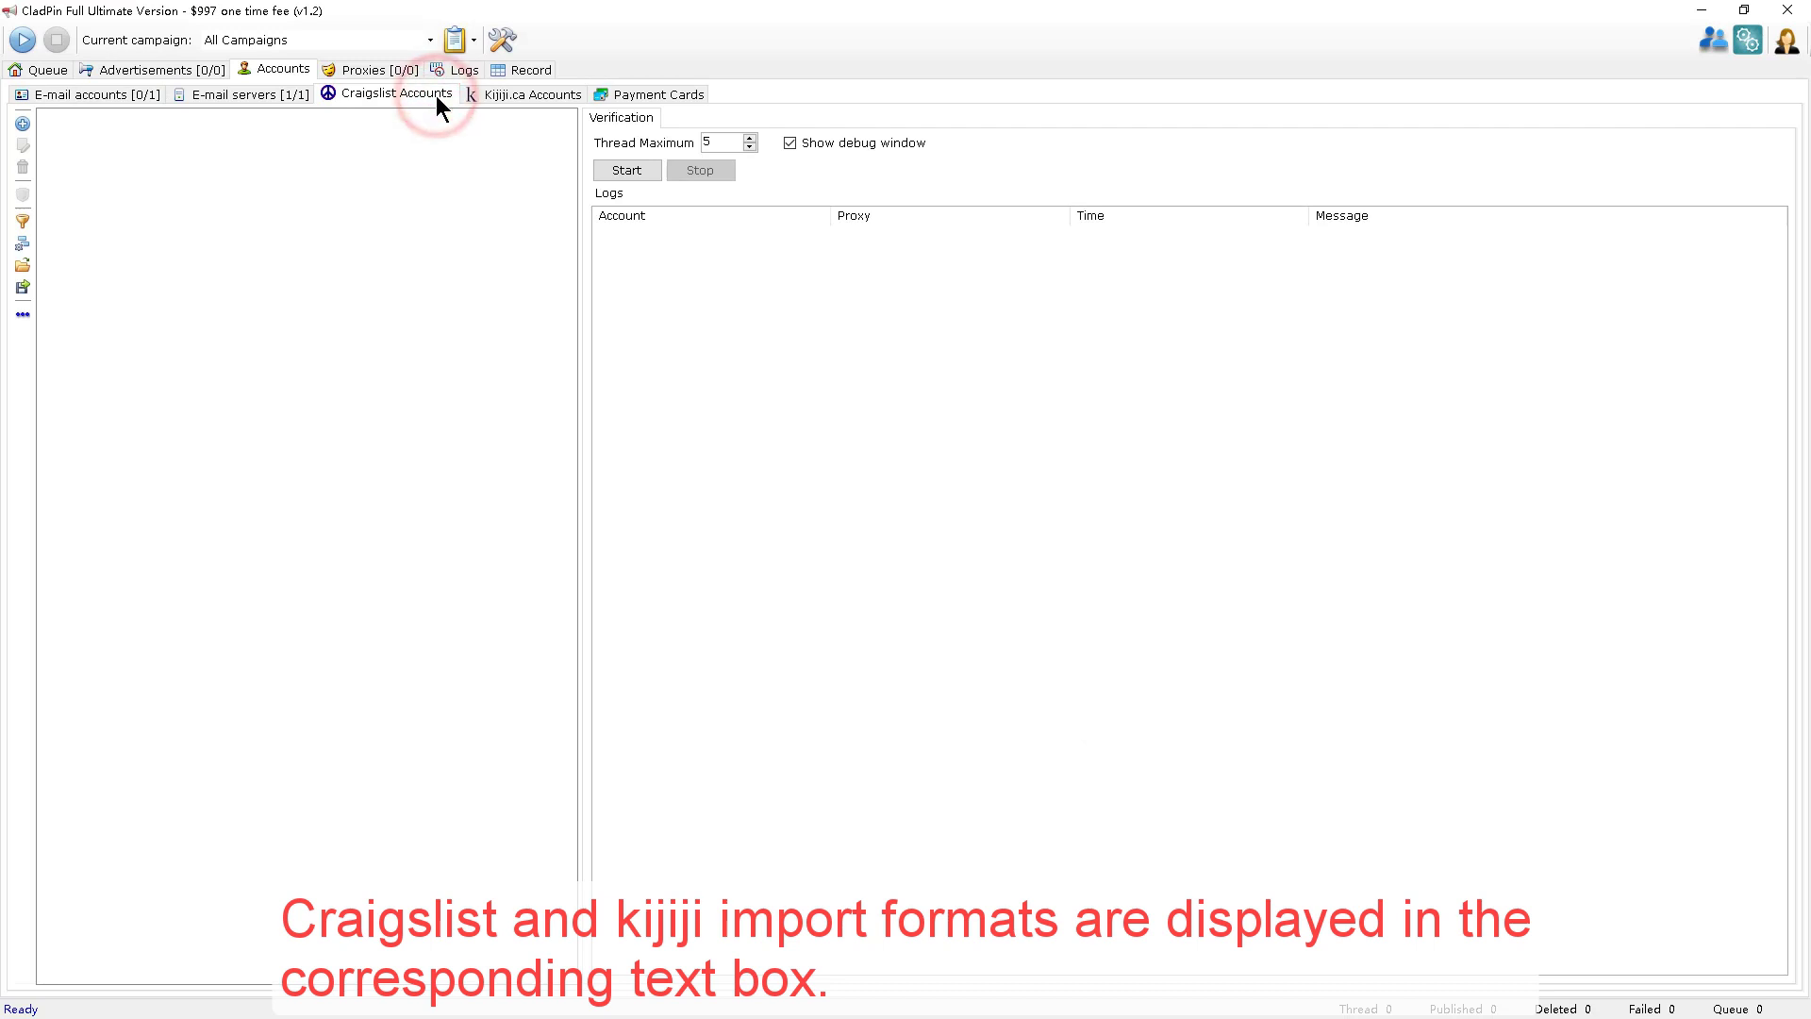
{"action": "left_click", "coordinate": [26, 265]}
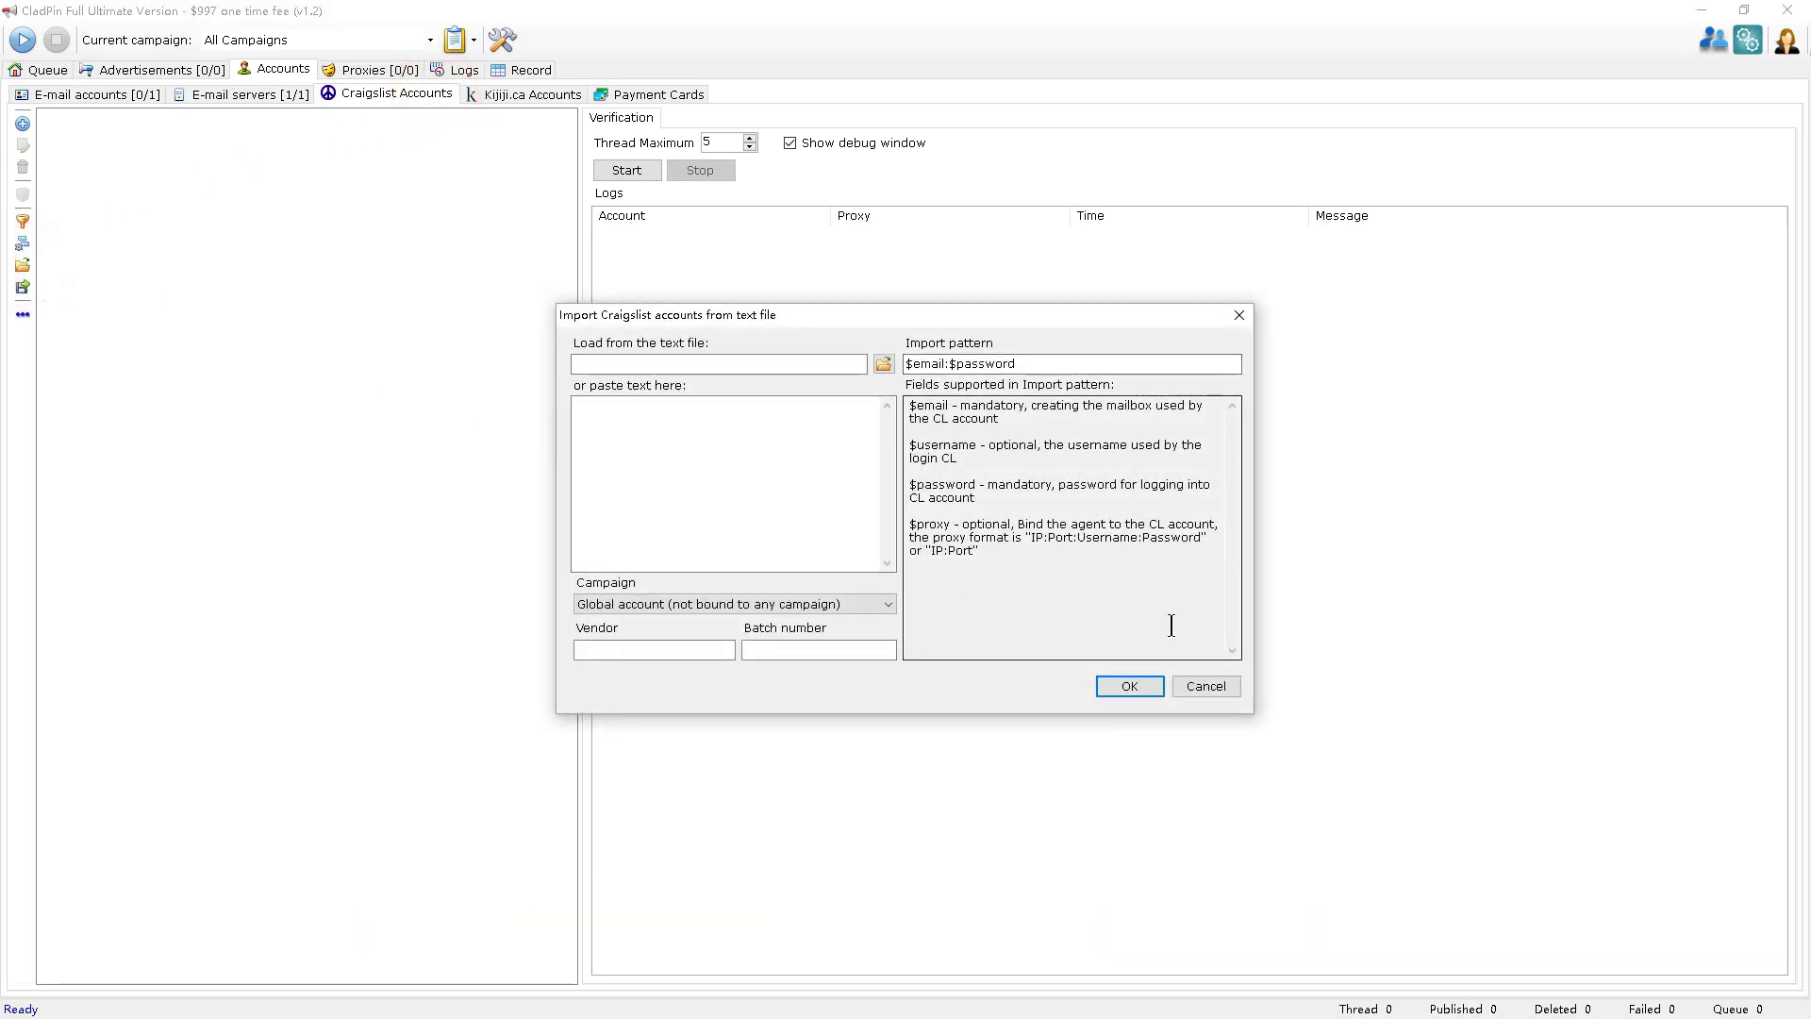
{"action": "left_click", "coordinate": [1203, 691]}
{"action": "left_click", "coordinate": [530, 94]}
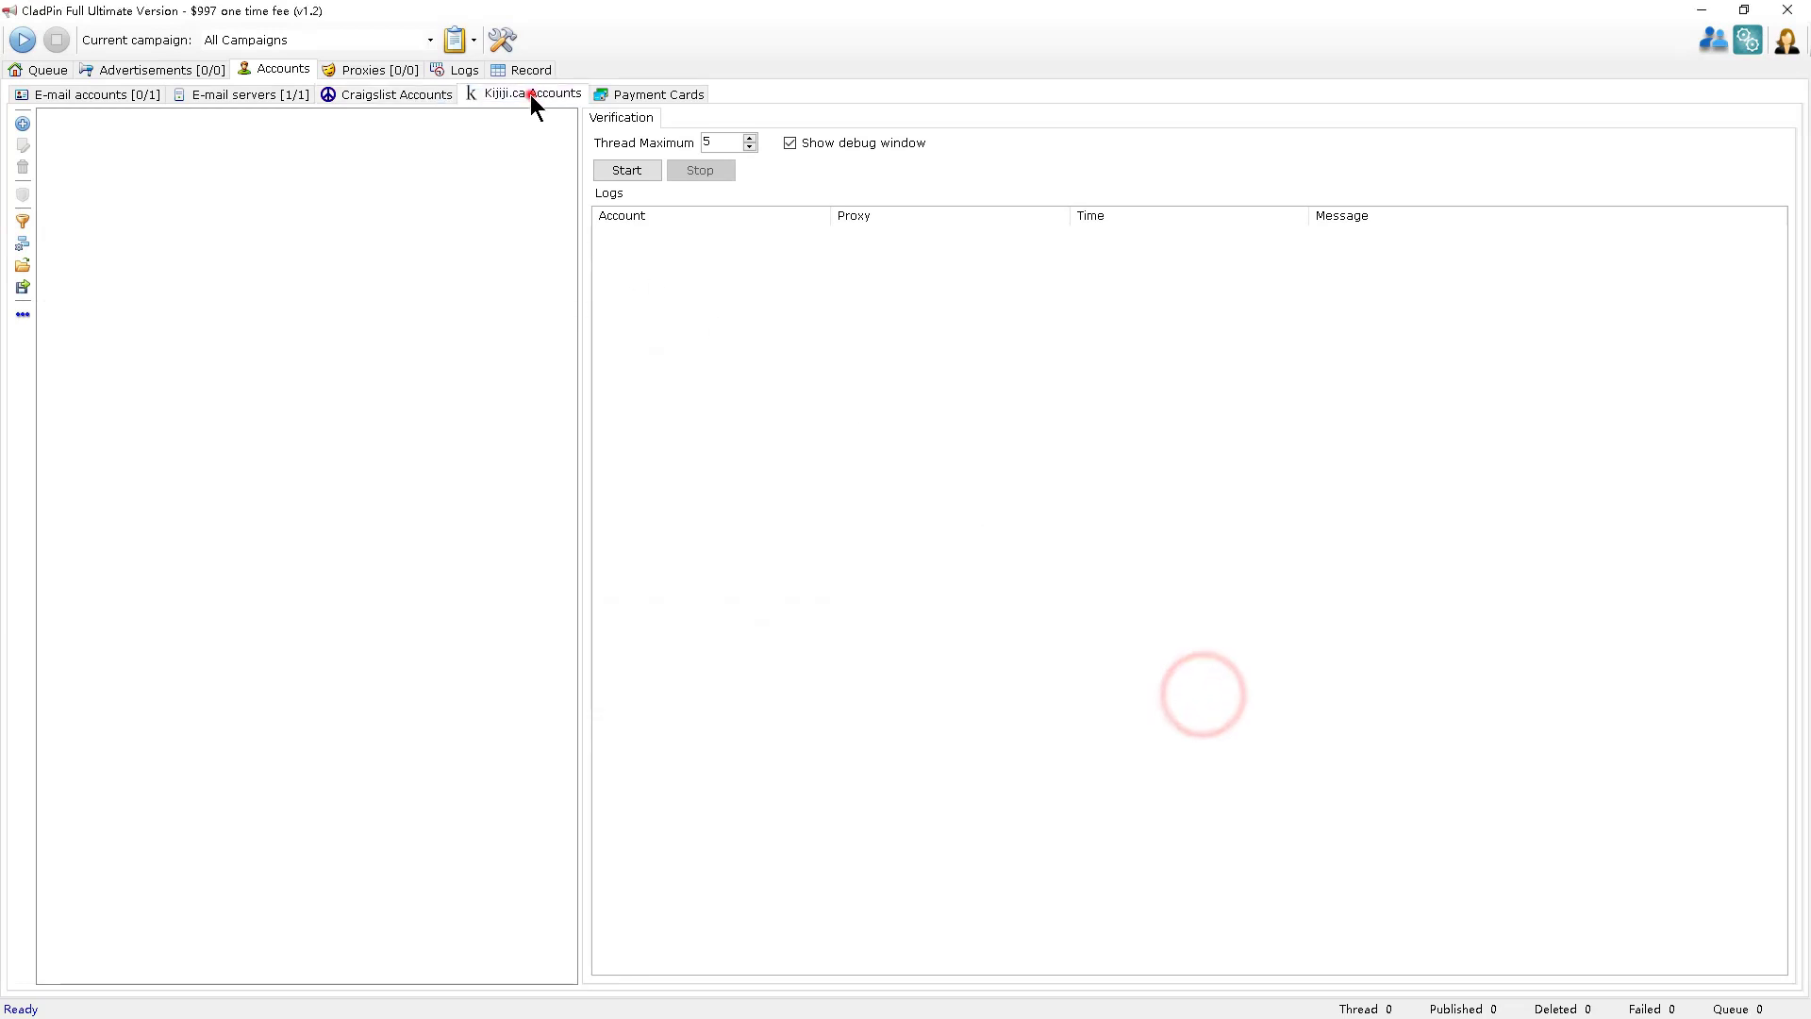
{"action": "left_click", "coordinate": [22, 265]}
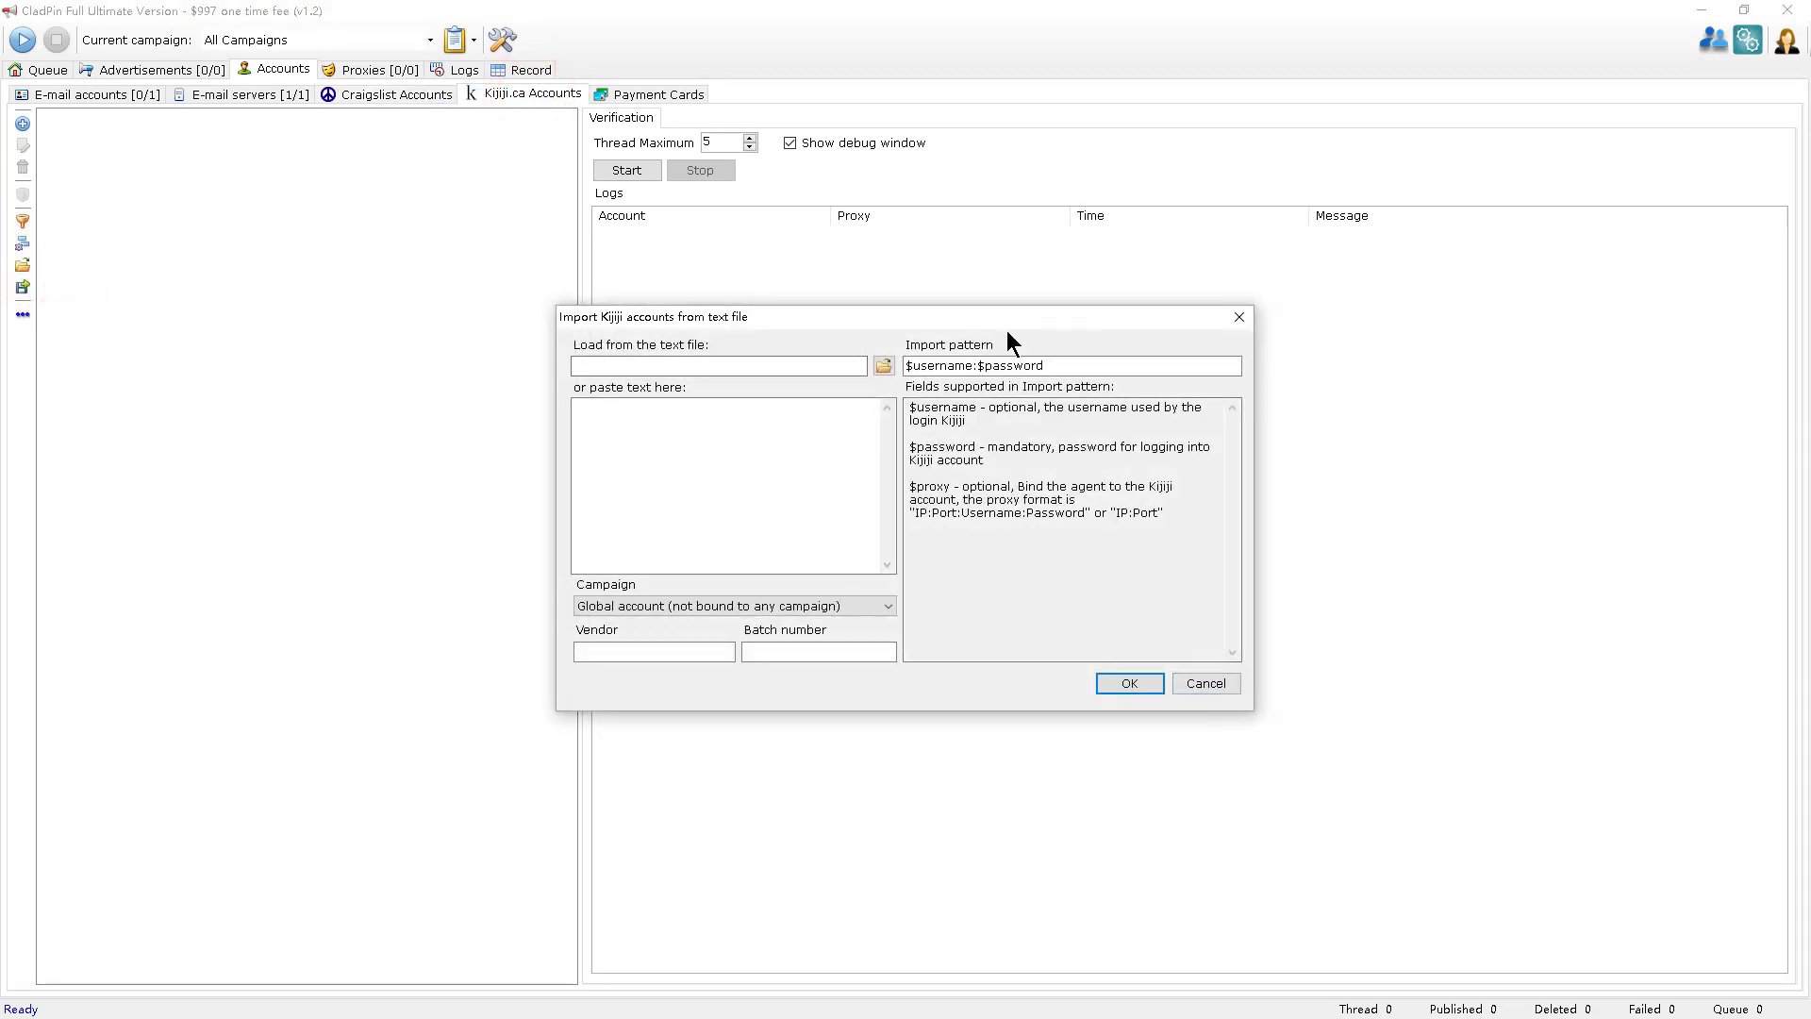
{"action": "left_click", "coordinate": [1228, 680]}
{"action": "left_click", "coordinate": [62, 92]}
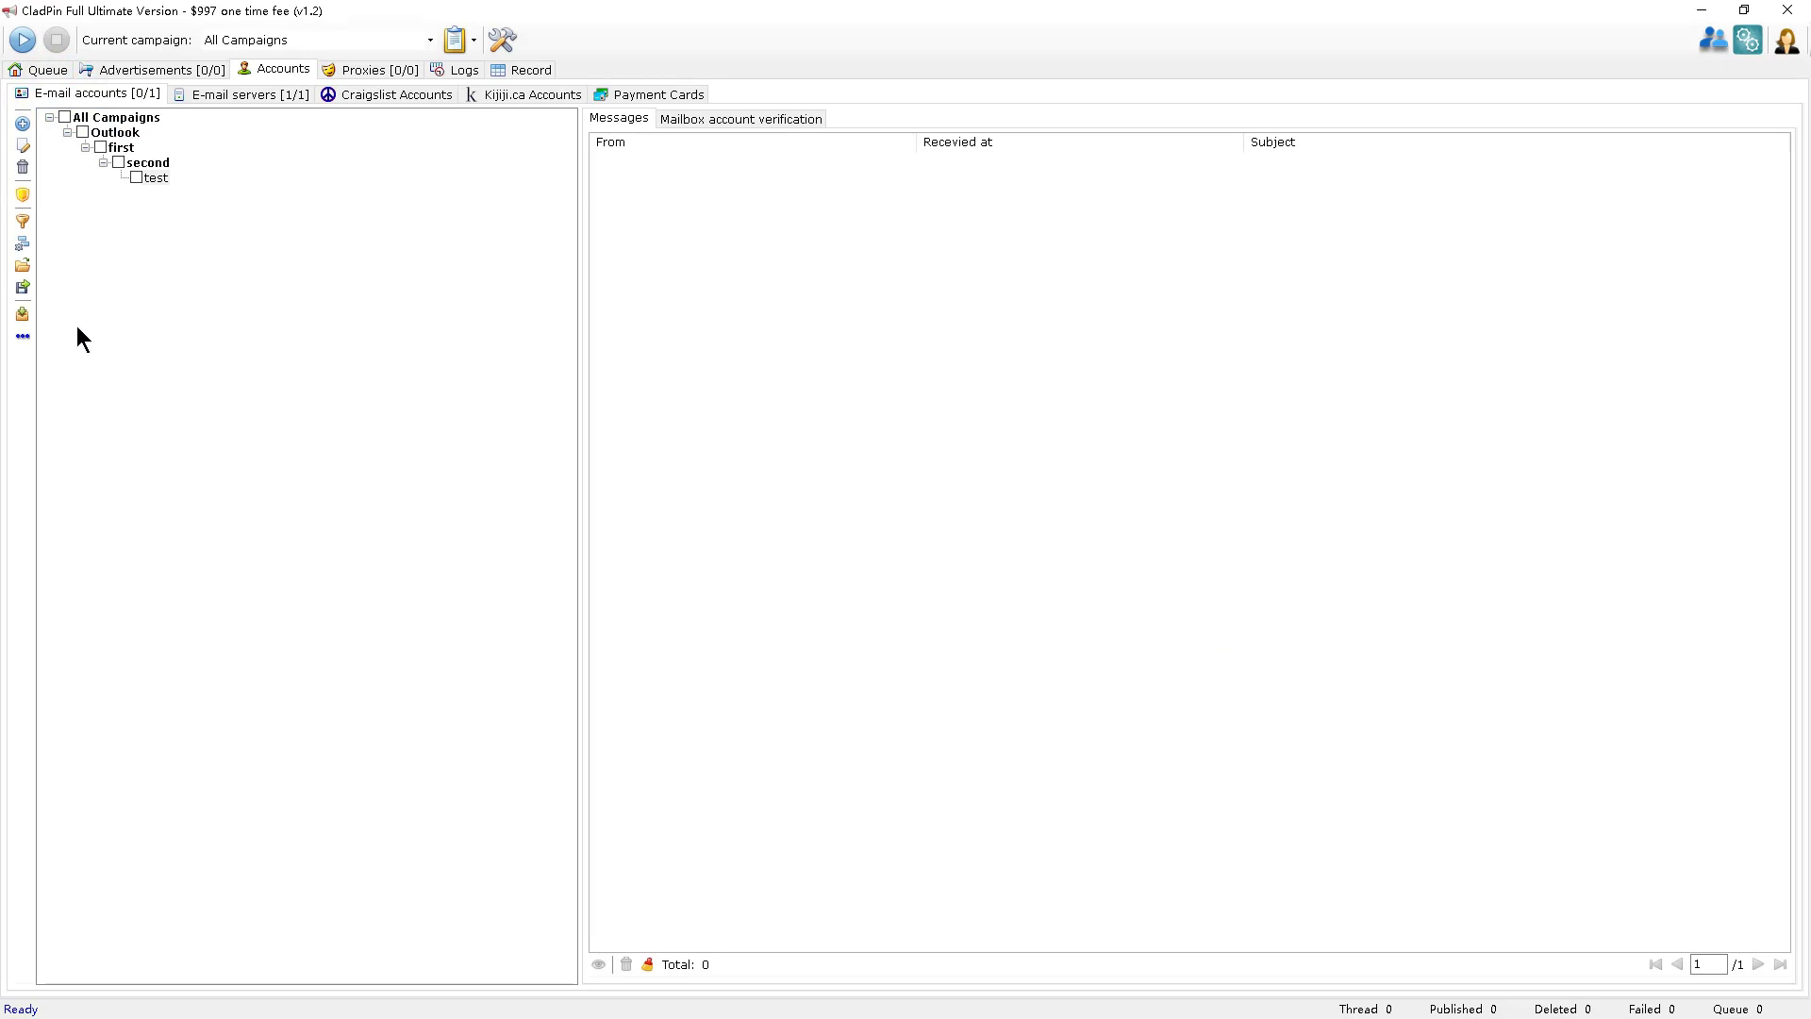
{"action": "left_click", "coordinate": [22, 286]}
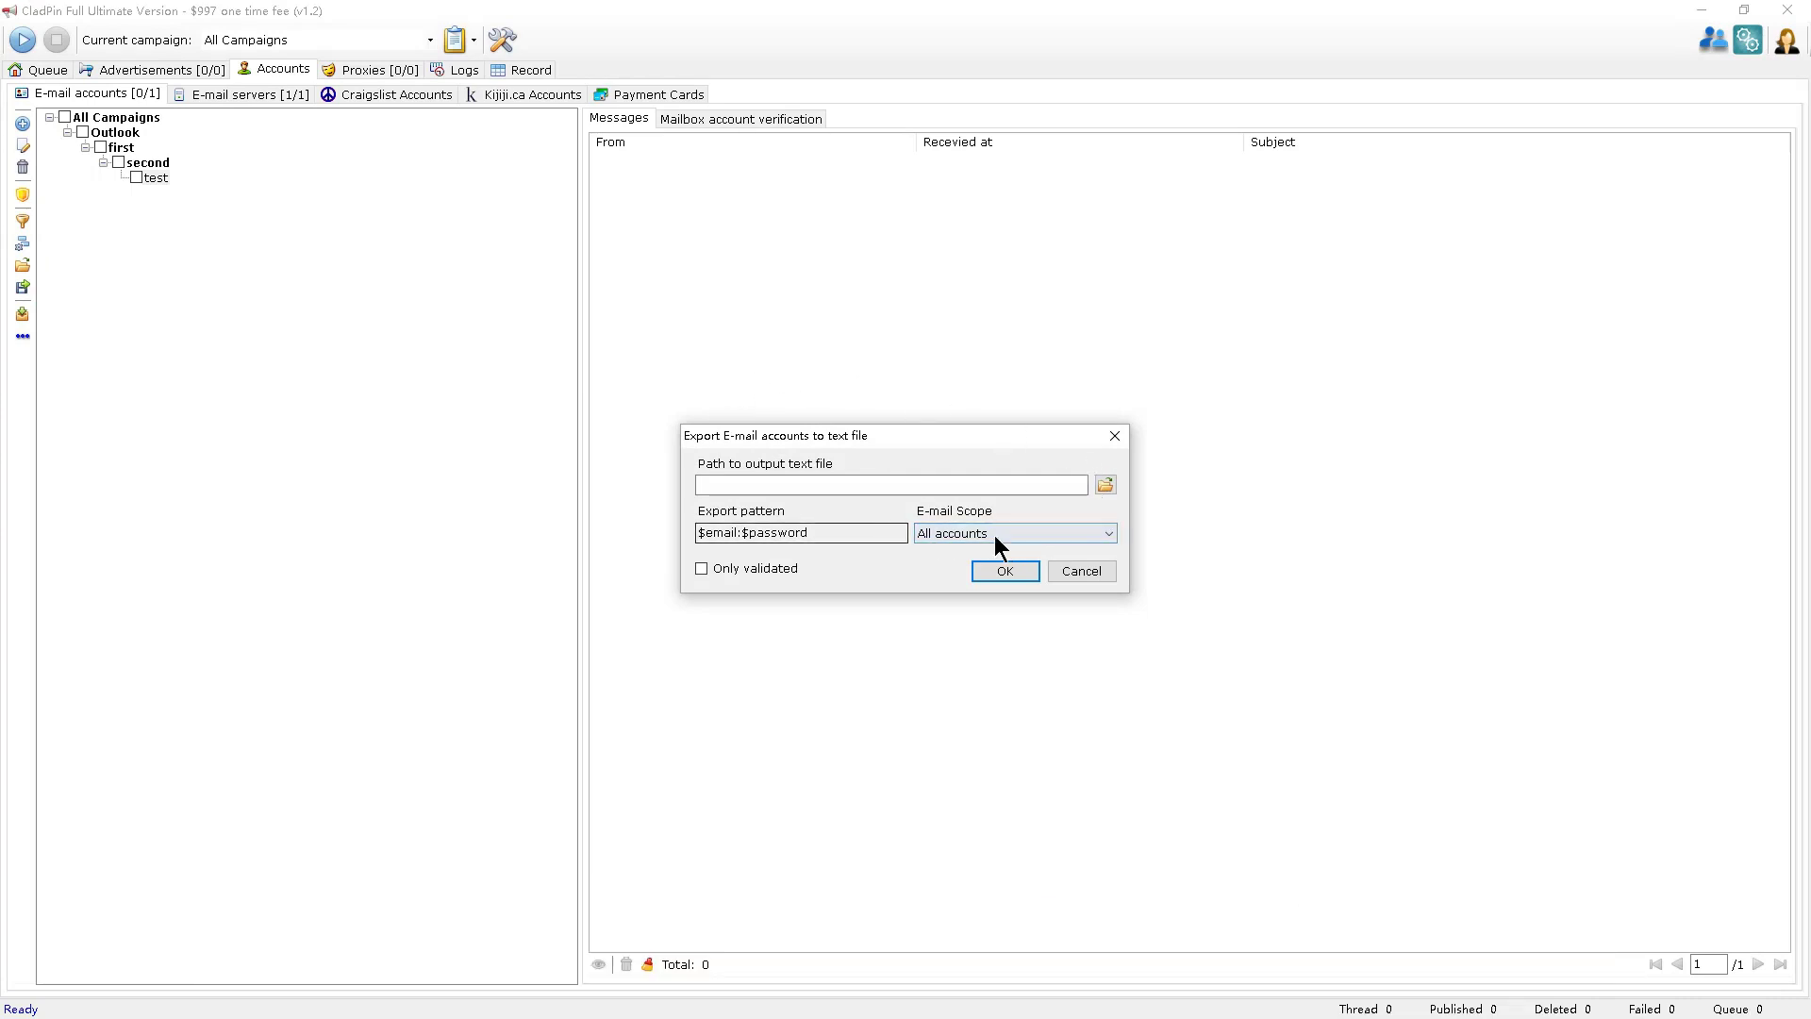
{"action": "left_click", "coordinate": [1096, 536]}
{"action": "left_click", "coordinate": [1096, 536]}
{"action": "left_click", "coordinate": [1089, 566]}
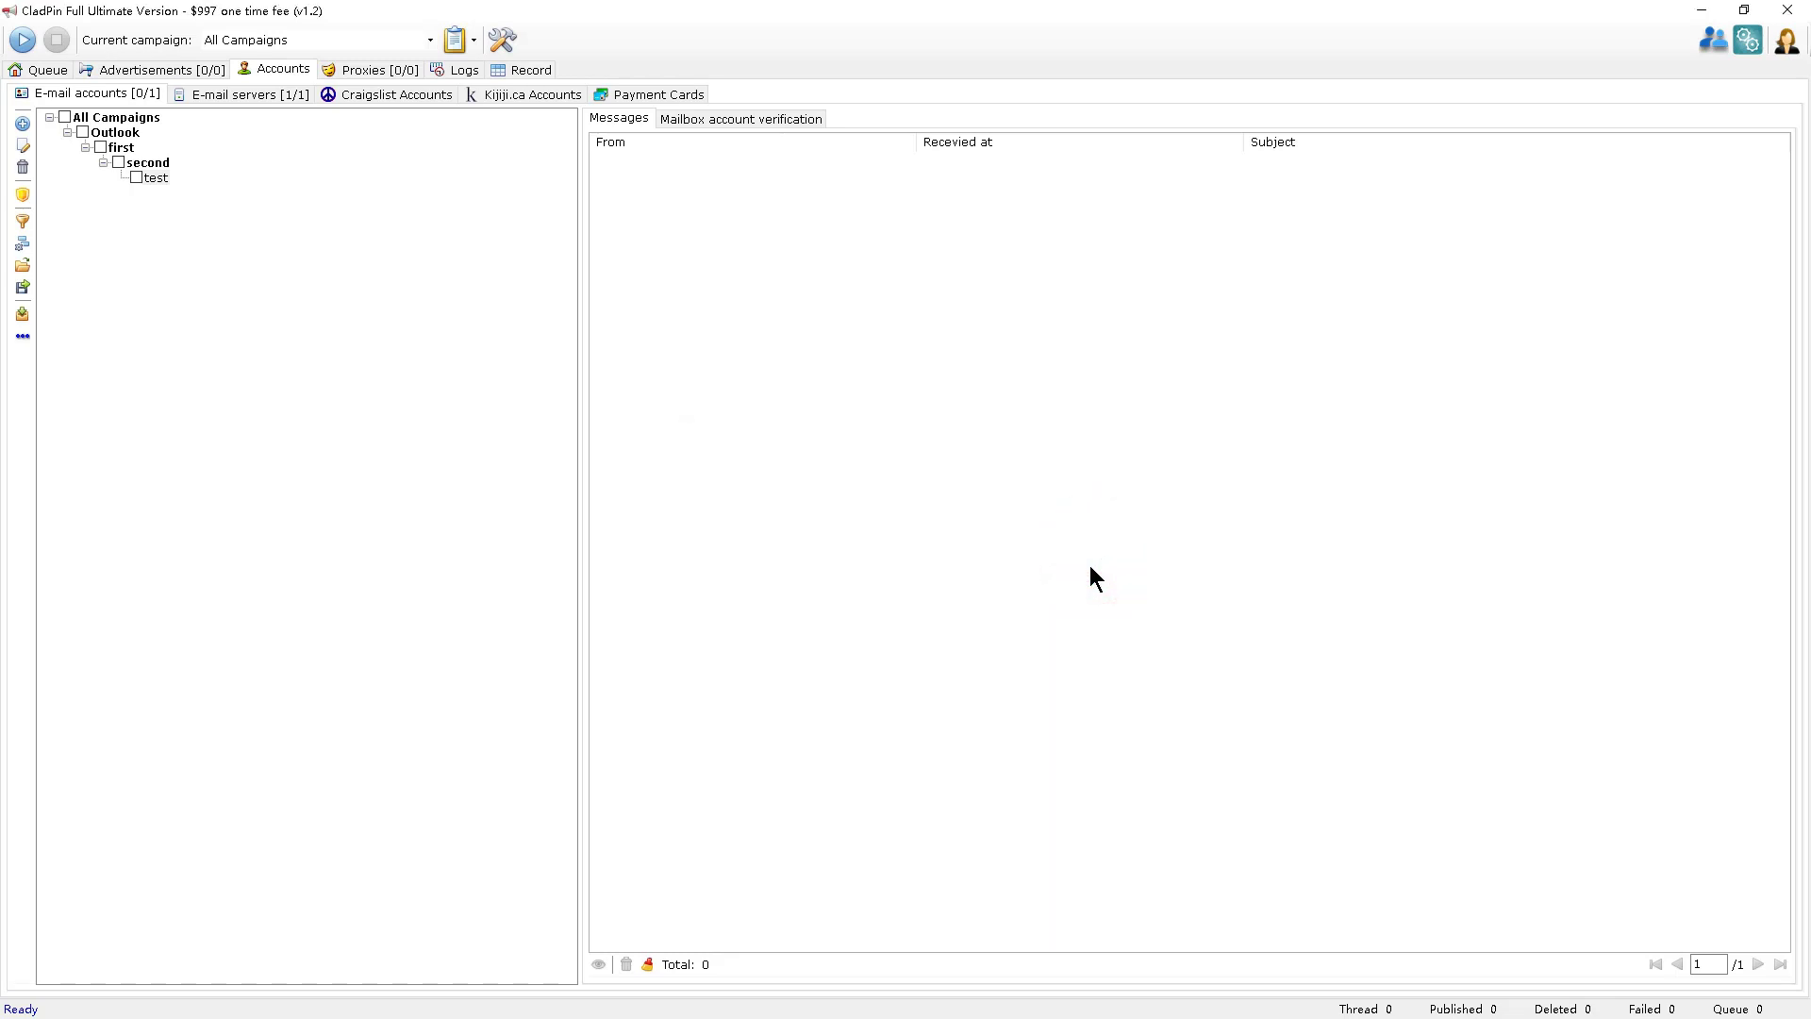
{"action": "left_click", "coordinate": [22, 338]}
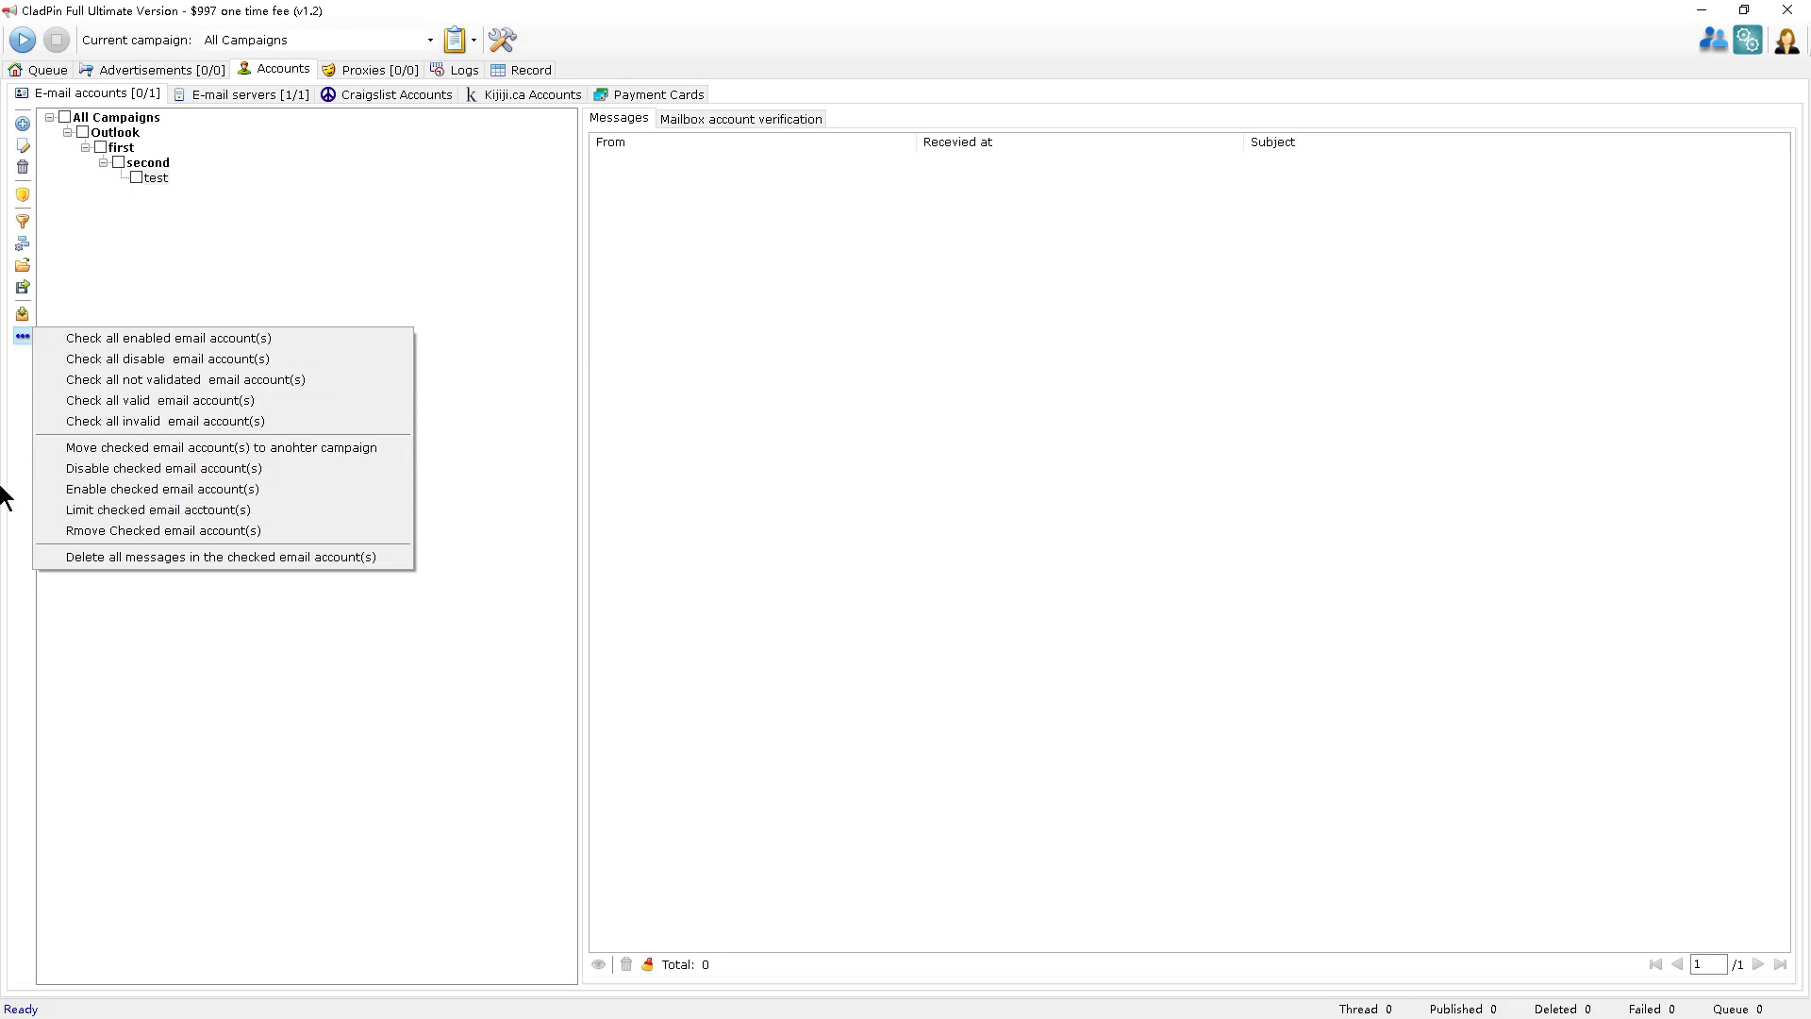
{"action": "left_click", "coordinate": [2, 486]}
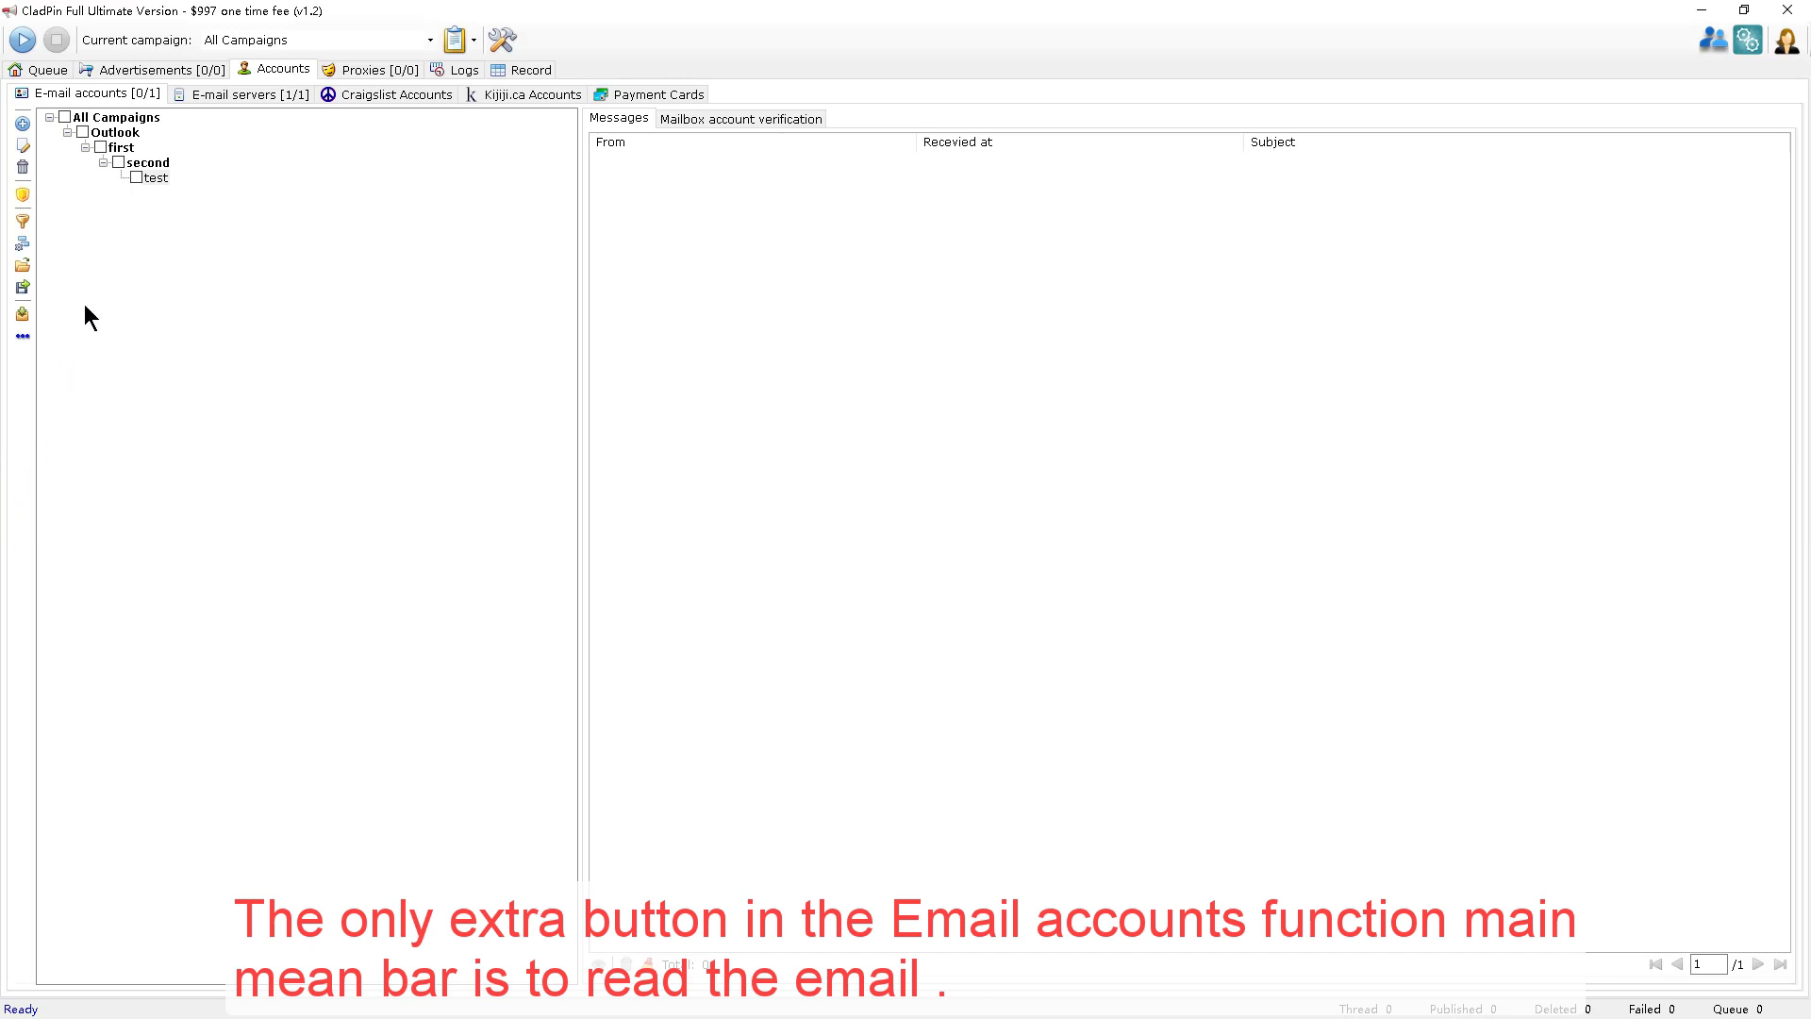
Switch between the Craigslist and Kijiji account lists, ending on E-mail accounts.
{"action": "left_click", "coordinate": [406, 89]}
{"action": "left_click", "coordinate": [496, 99]}
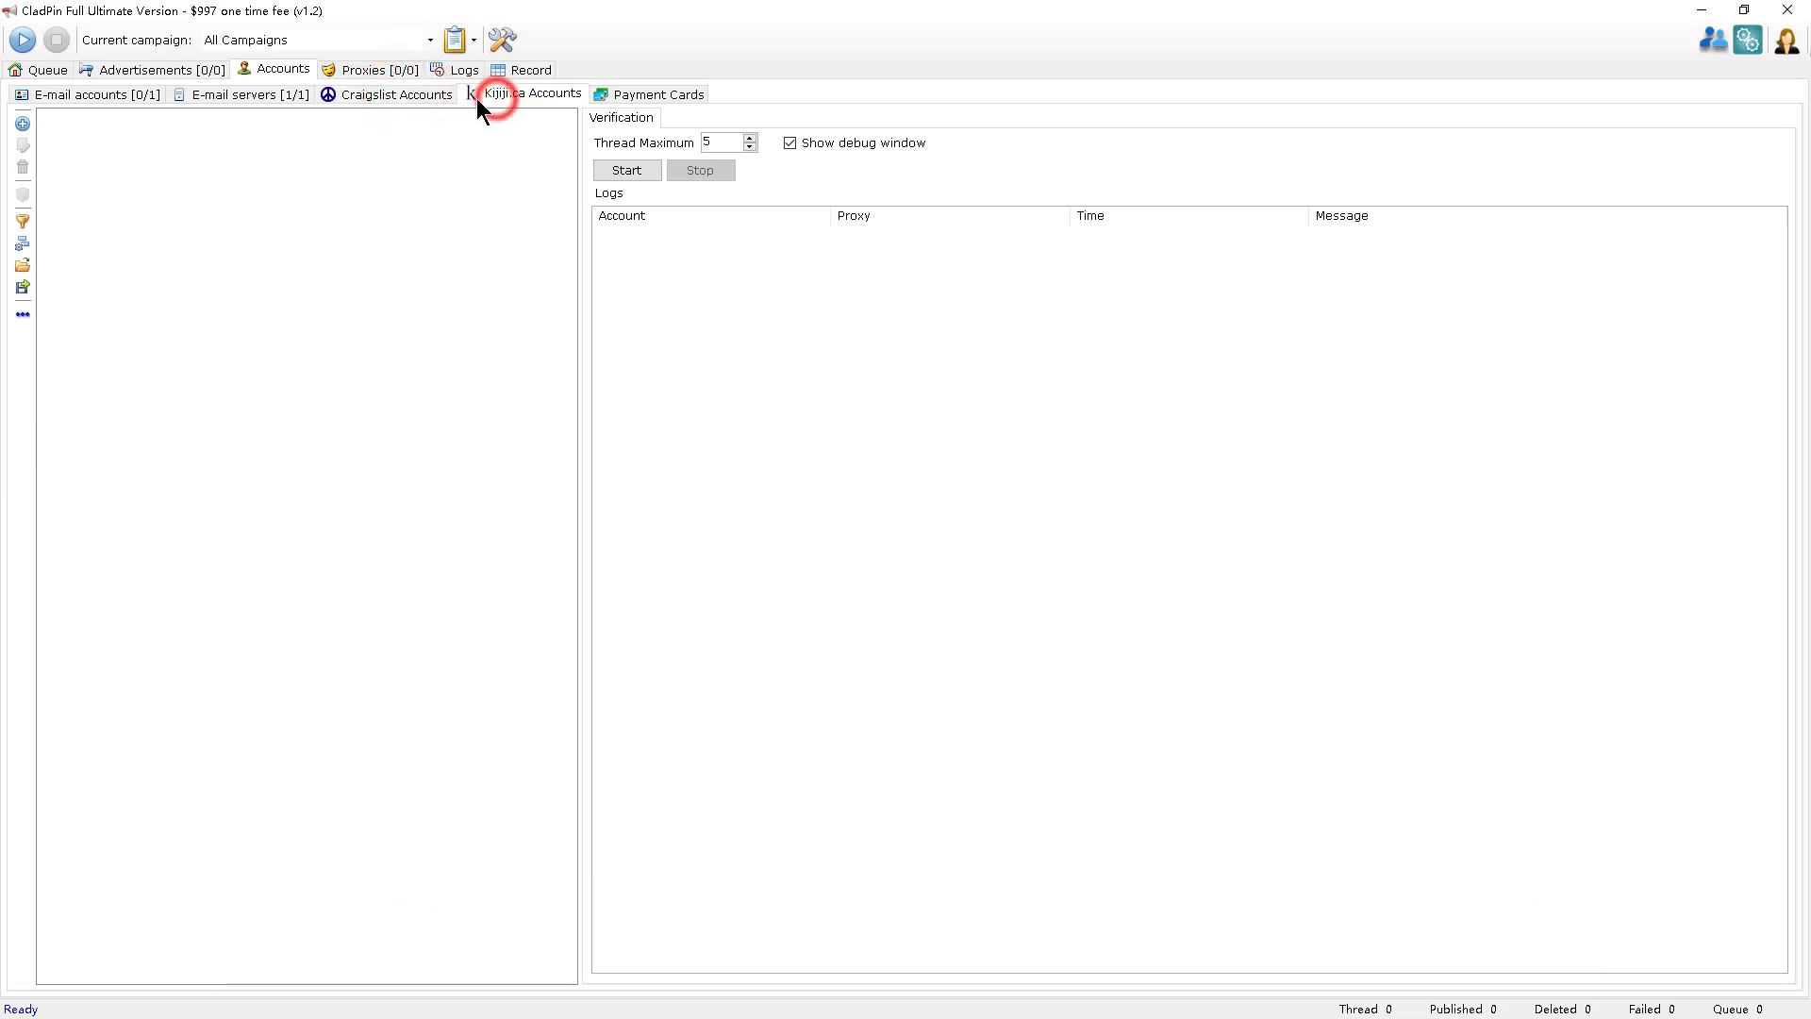
{"action": "left_click", "coordinate": [417, 92]}
{"action": "left_click", "coordinate": [60, 91]}
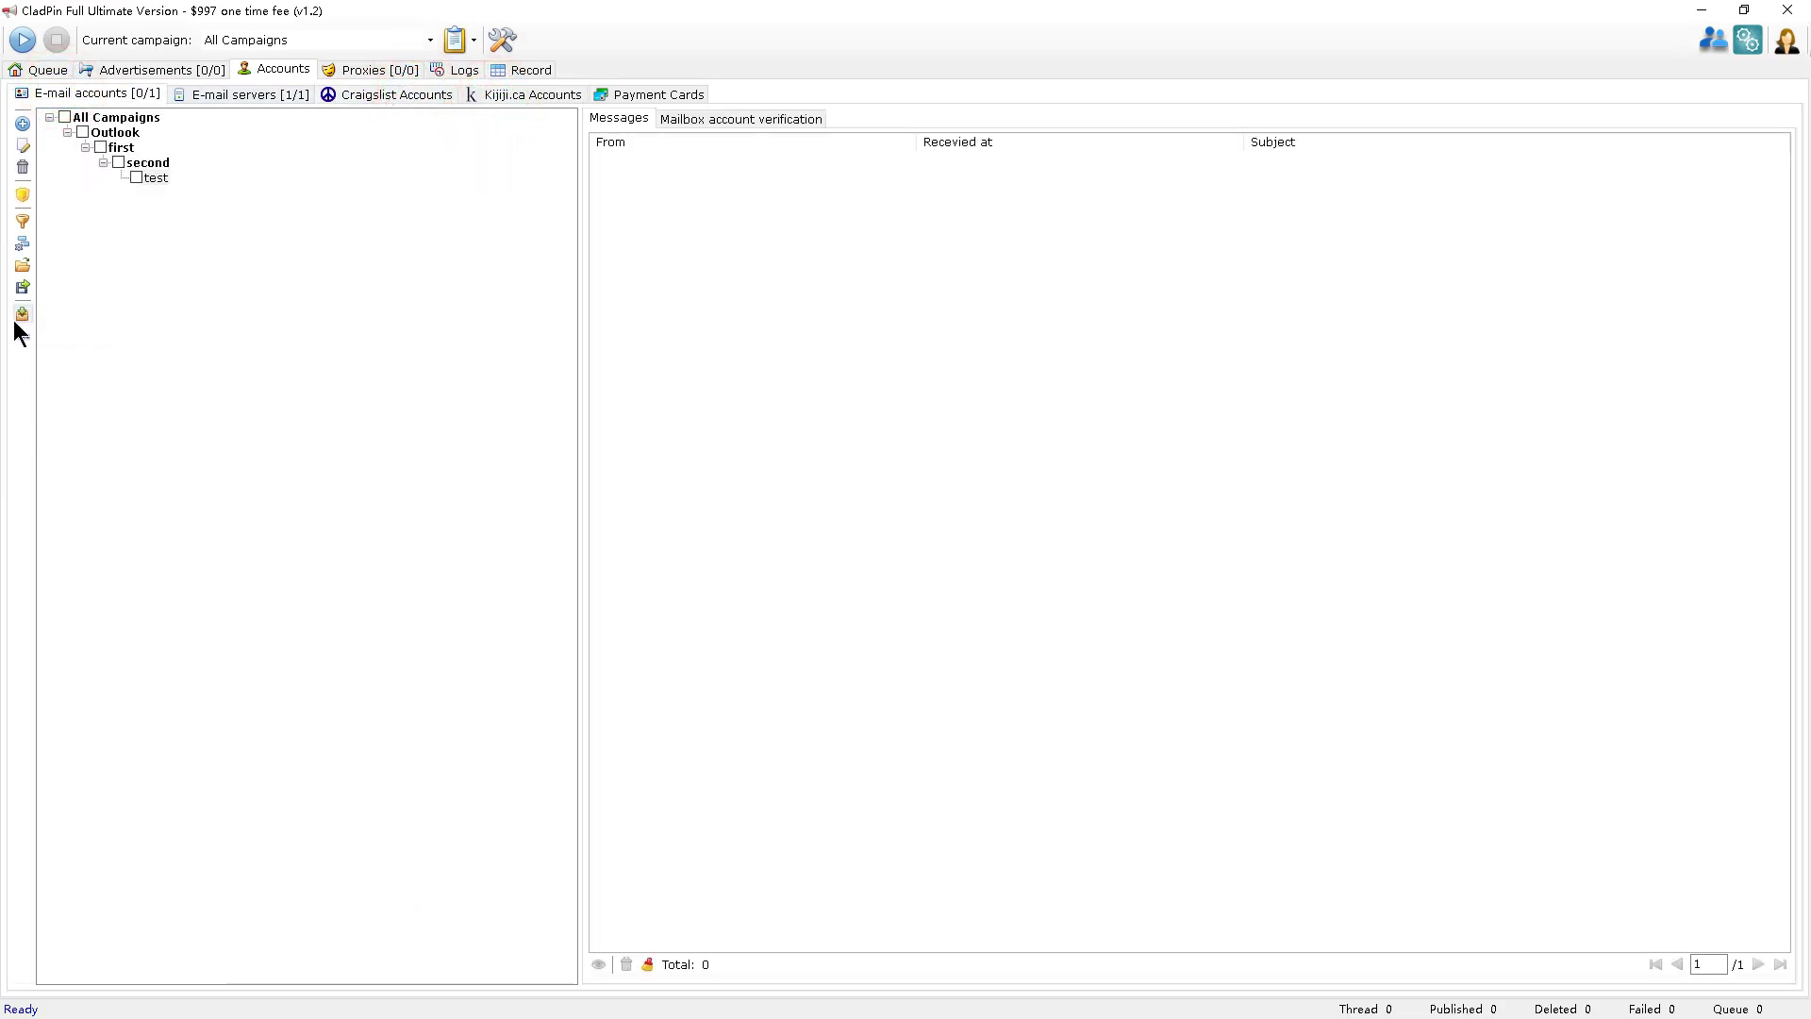
Load messages for test, dismiss the login error and 0-messages notice, then review its settings.
{"action": "left_click", "coordinate": [156, 178]}
{"action": "left_click", "coordinate": [19, 319]}
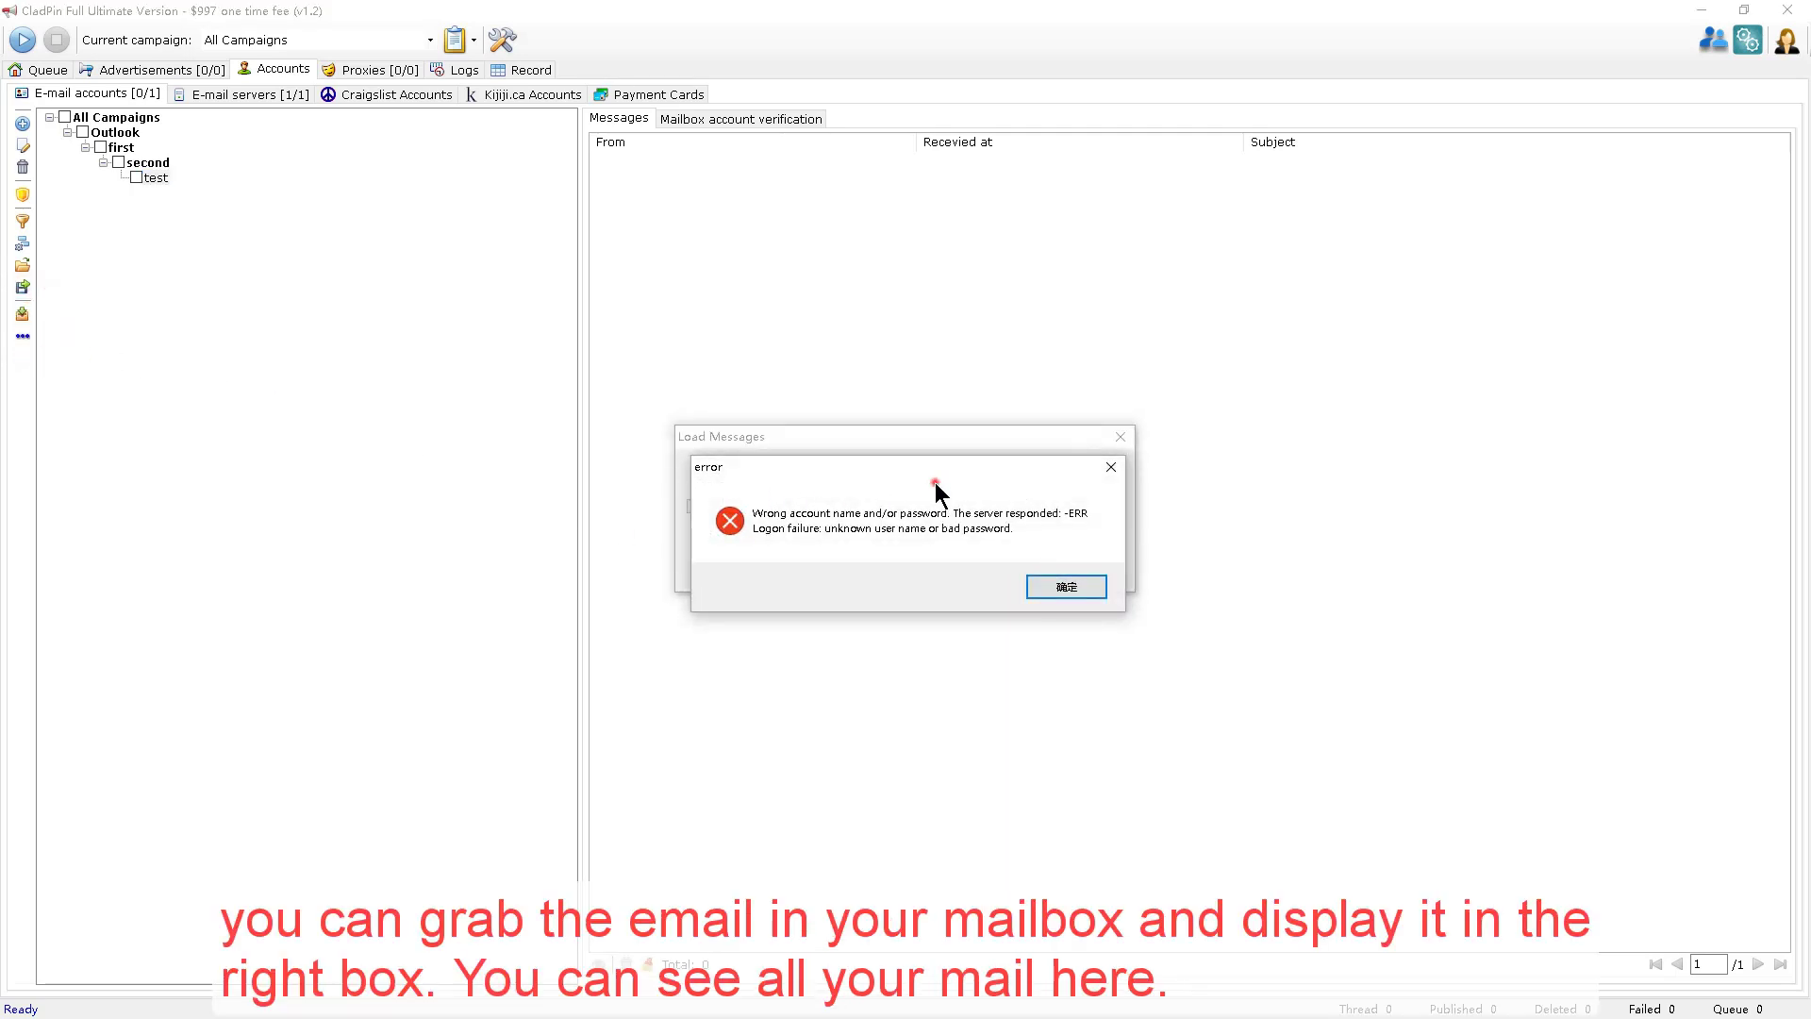
{"action": "left_click_drag", "start_coordinate": [942, 466], "coordinate": [1160, 627]}
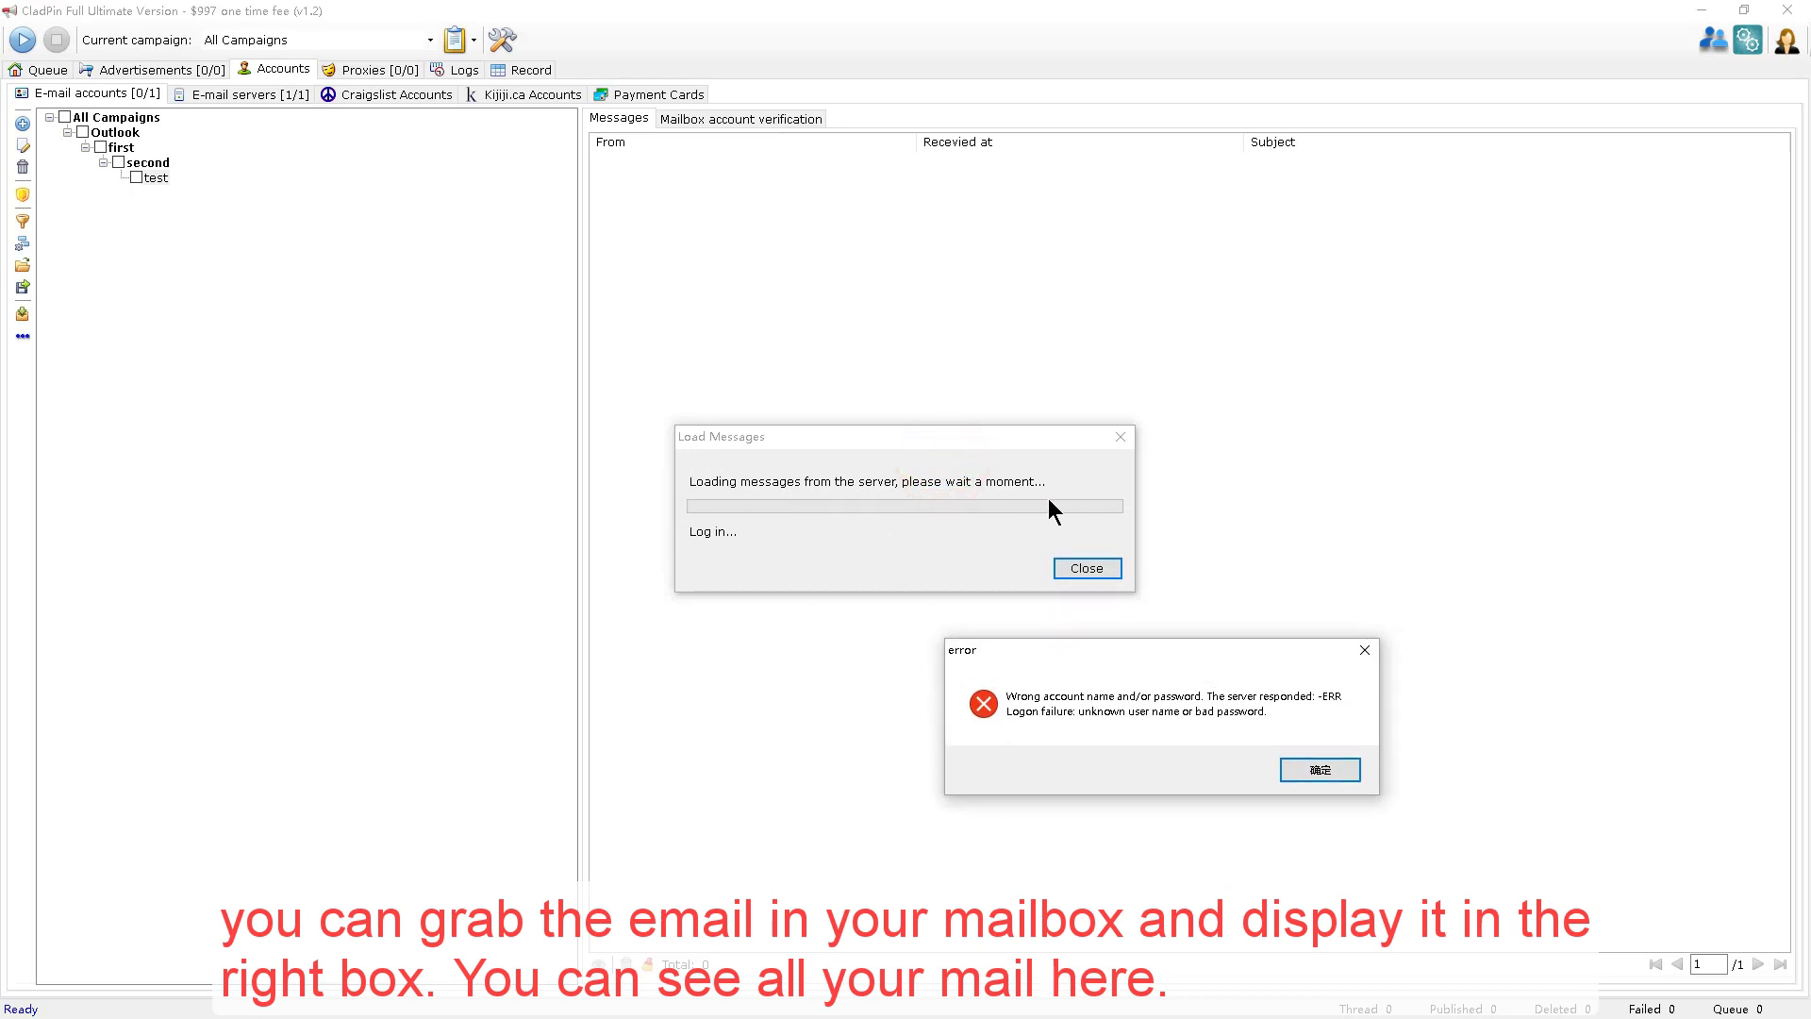
{"action": "left_click", "coordinate": [1320, 772]}
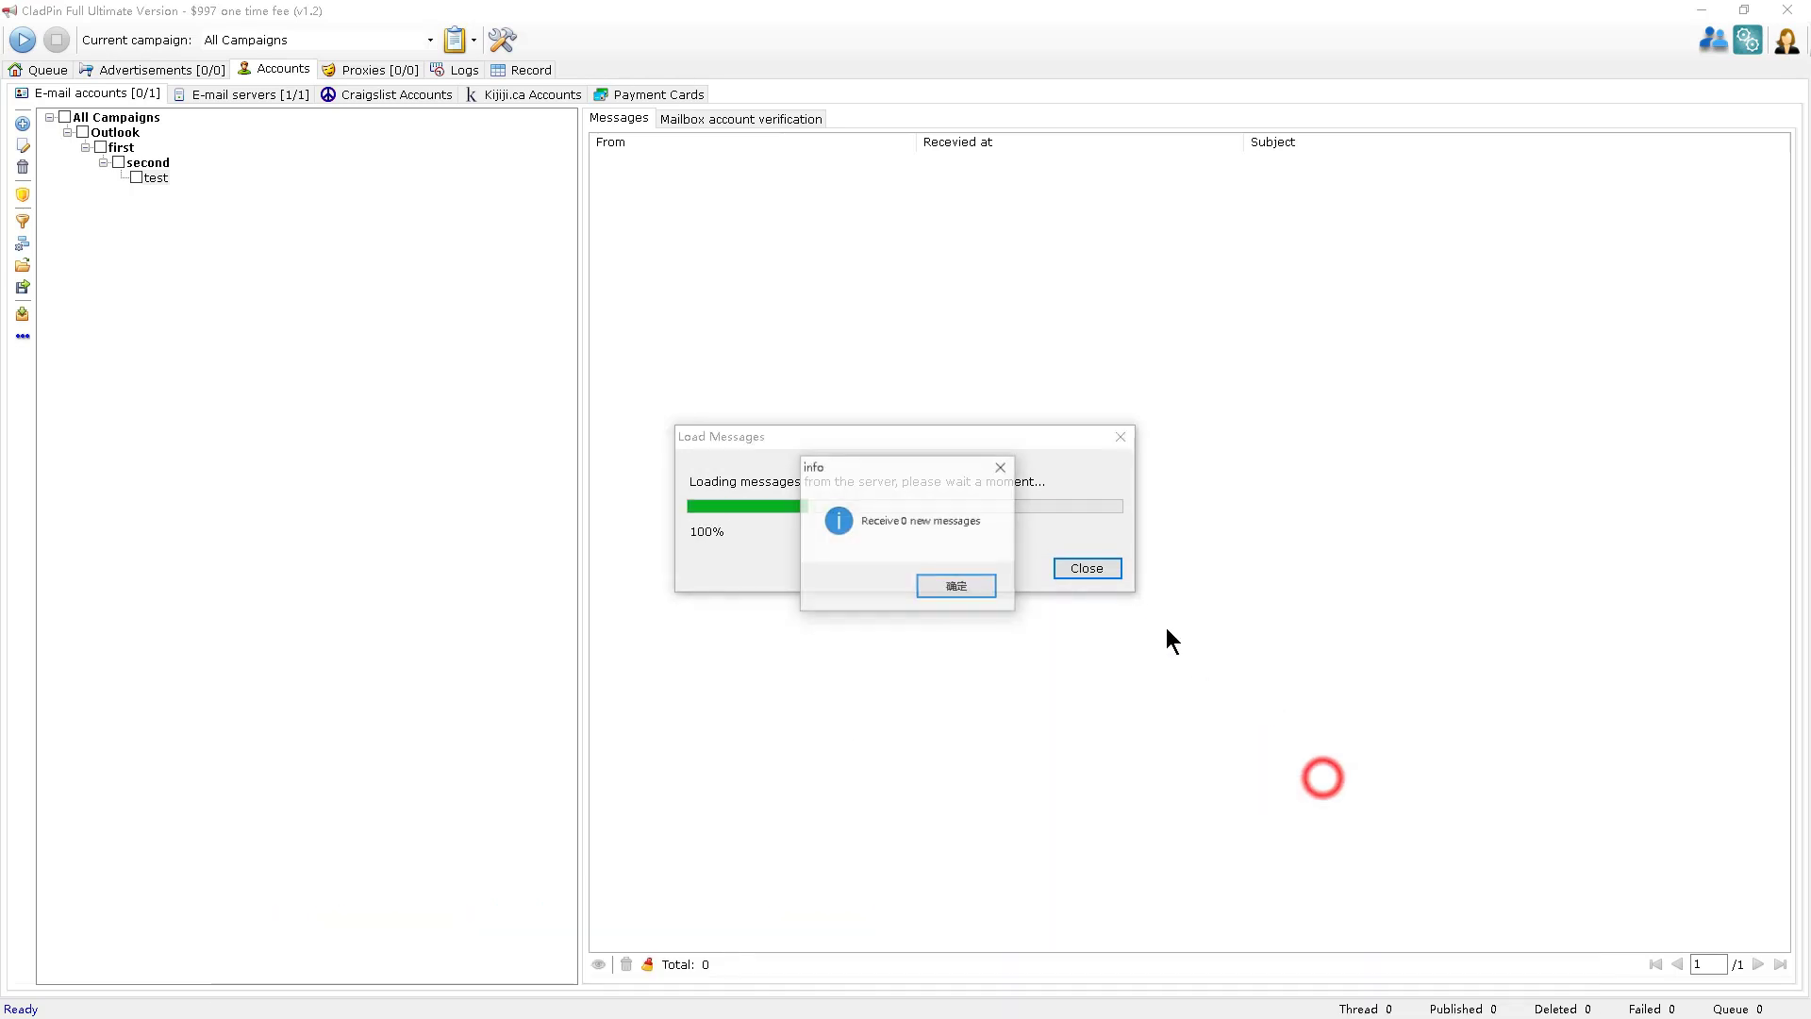
{"action": "left_click", "coordinate": [941, 587]}
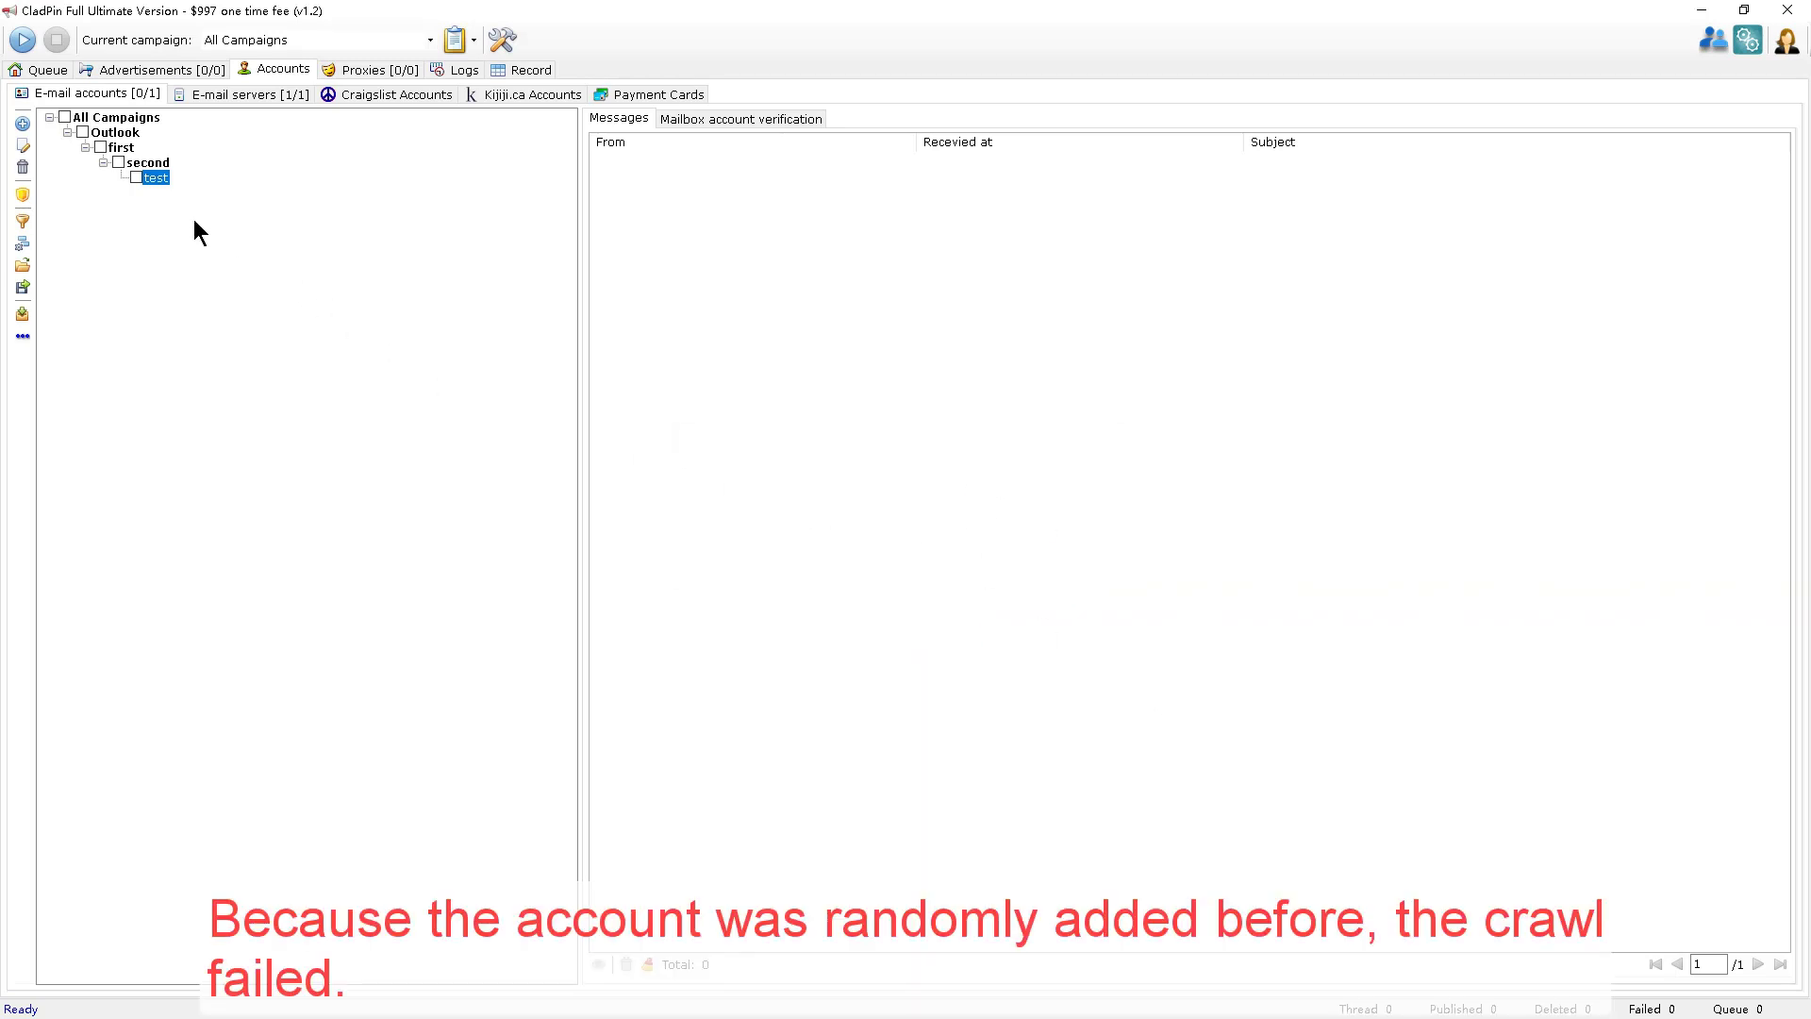
{"action": "double_click", "coordinate": [154, 179]}
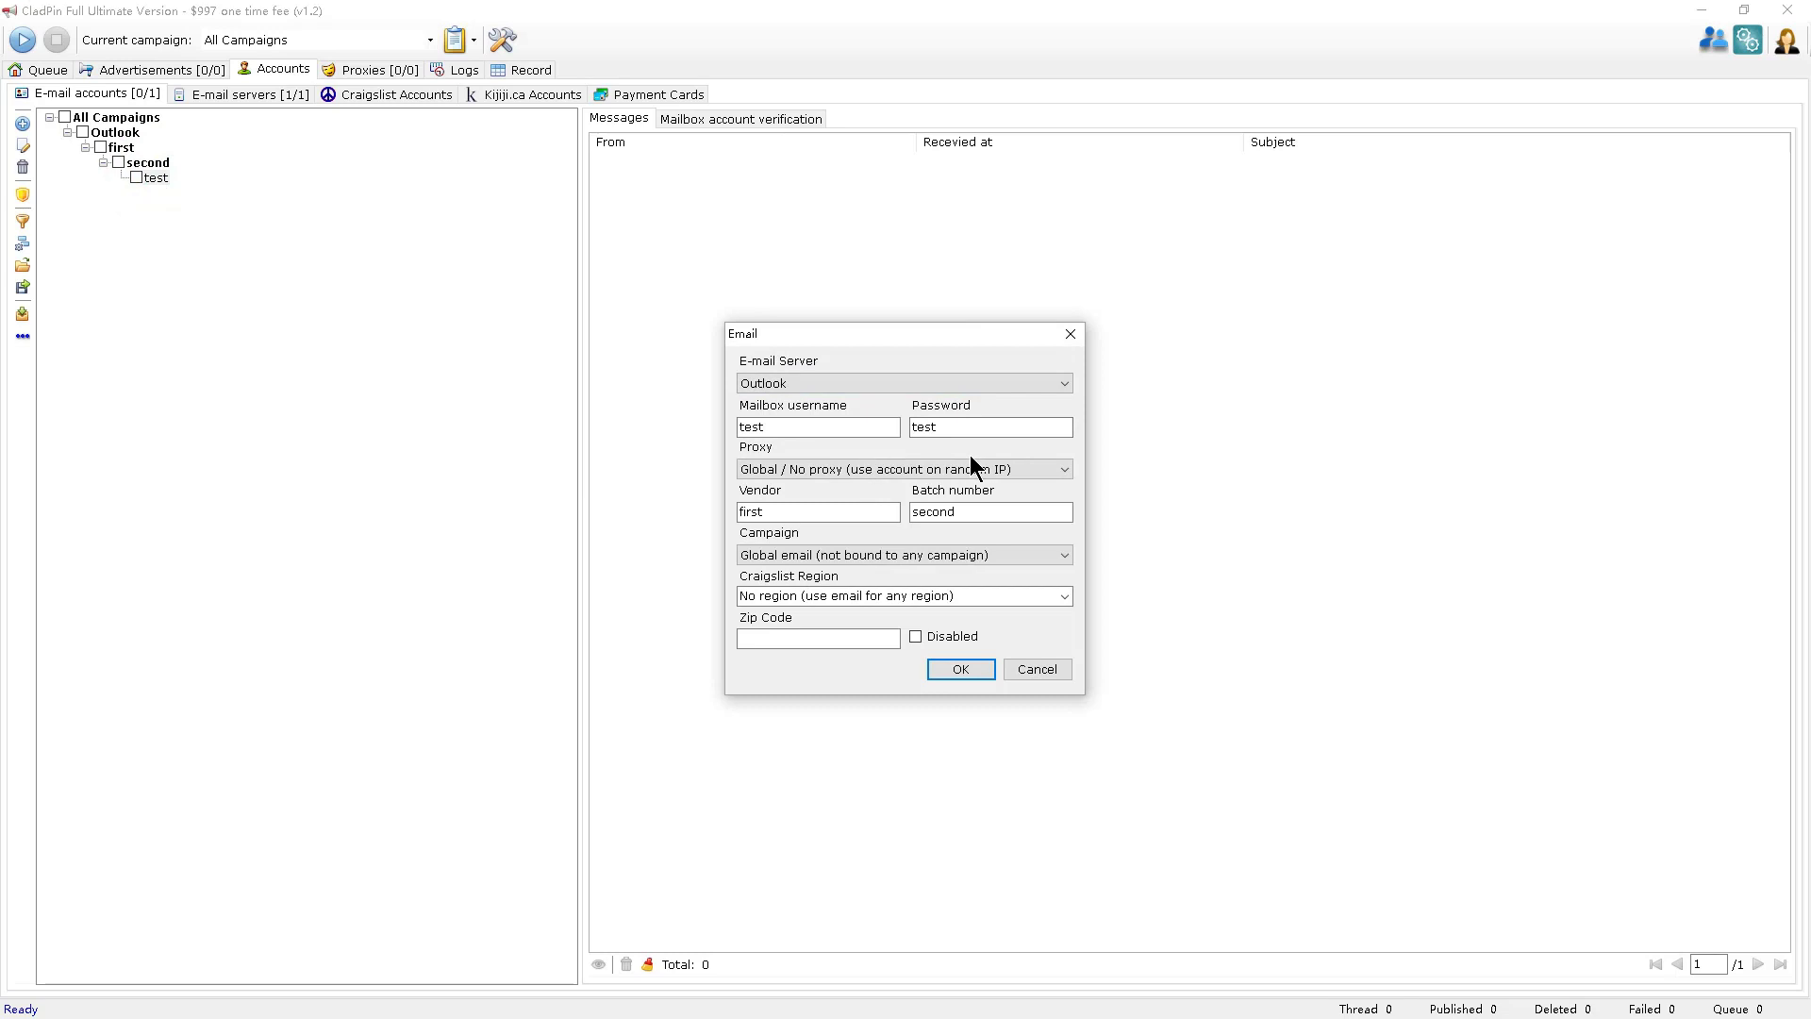
{"action": "left_click", "coordinate": [1068, 328]}
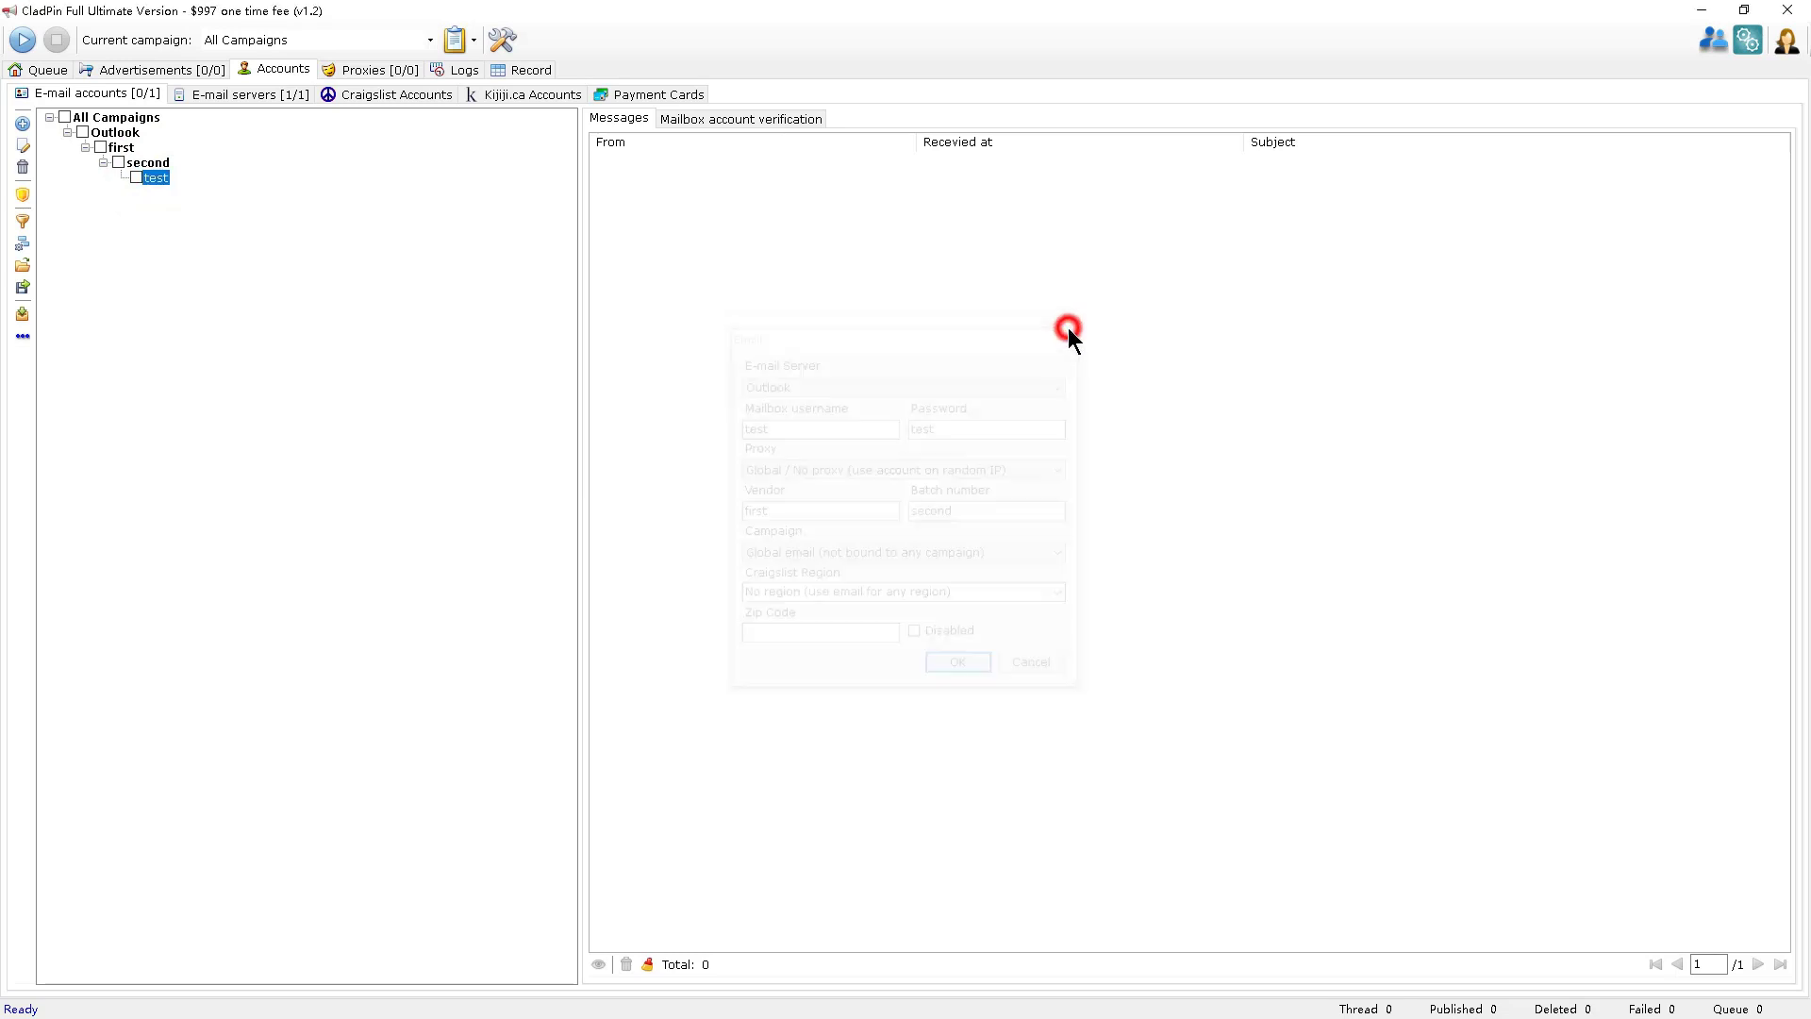
Verify the test mailbox with Thread Maximum 5 and a 10 s timeout.
{"action": "left_click", "coordinate": [750, 121]}
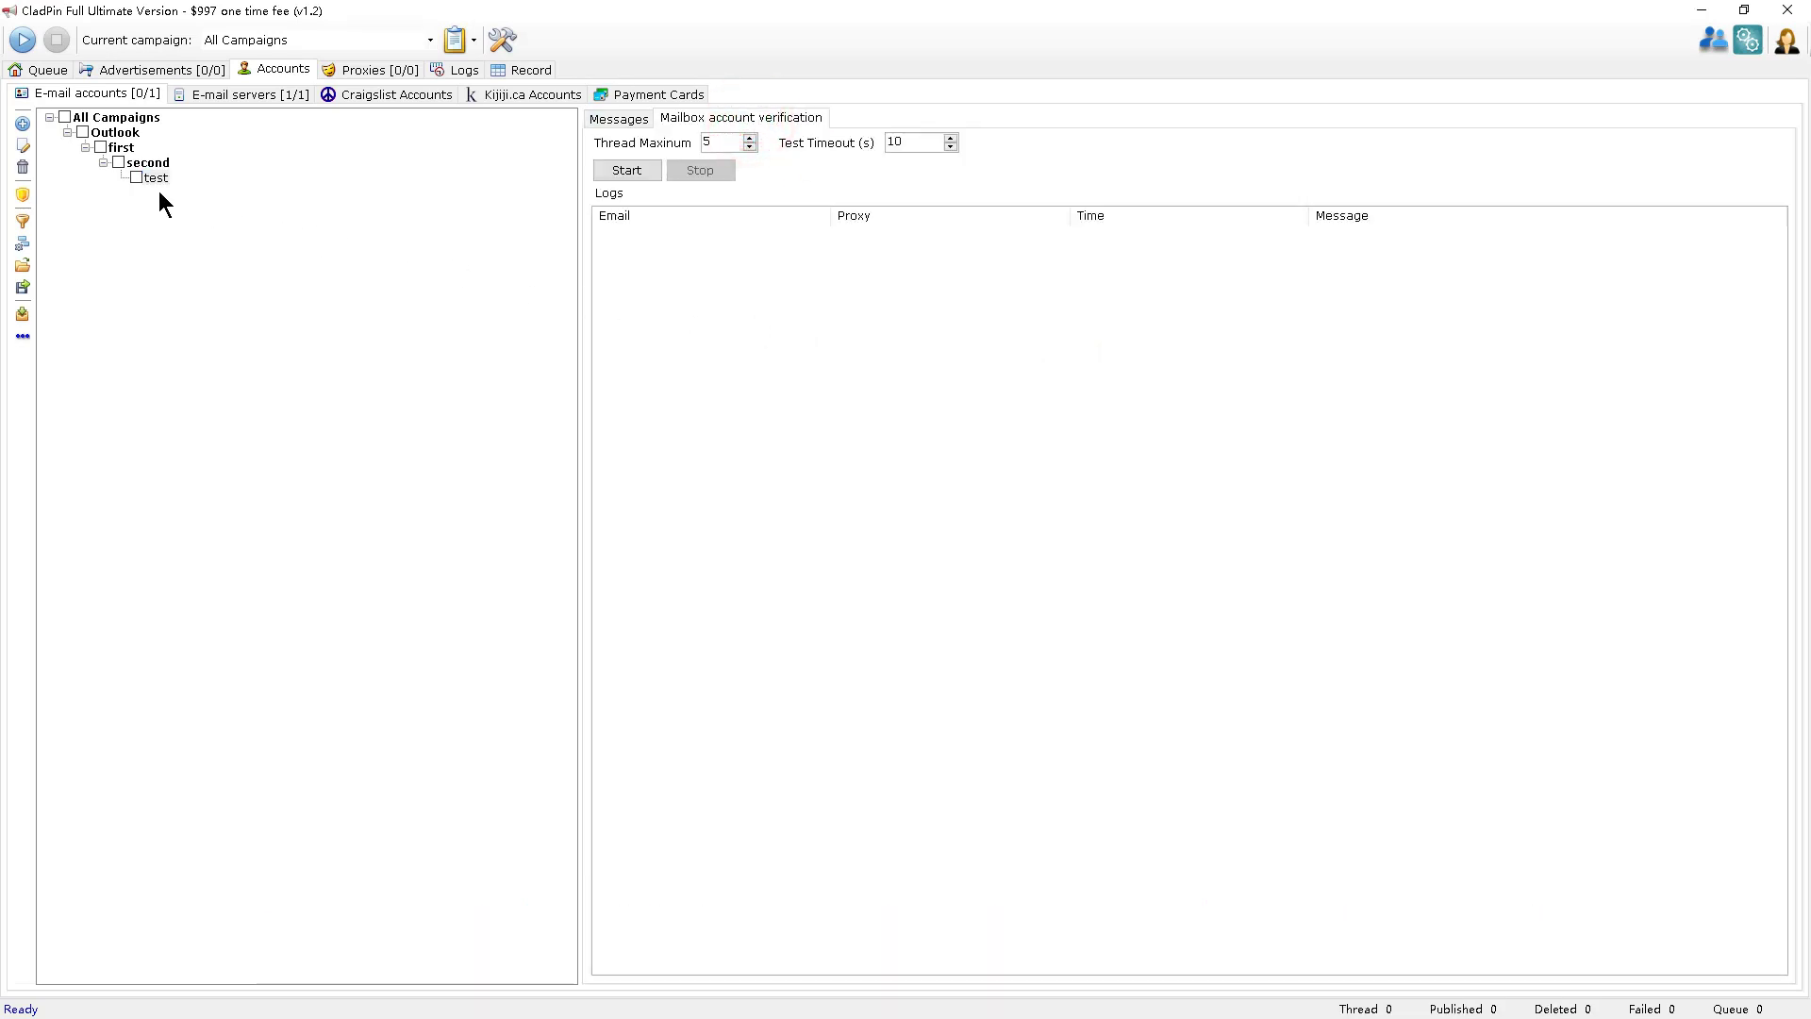
{"action": "left_click", "coordinate": [135, 177]}
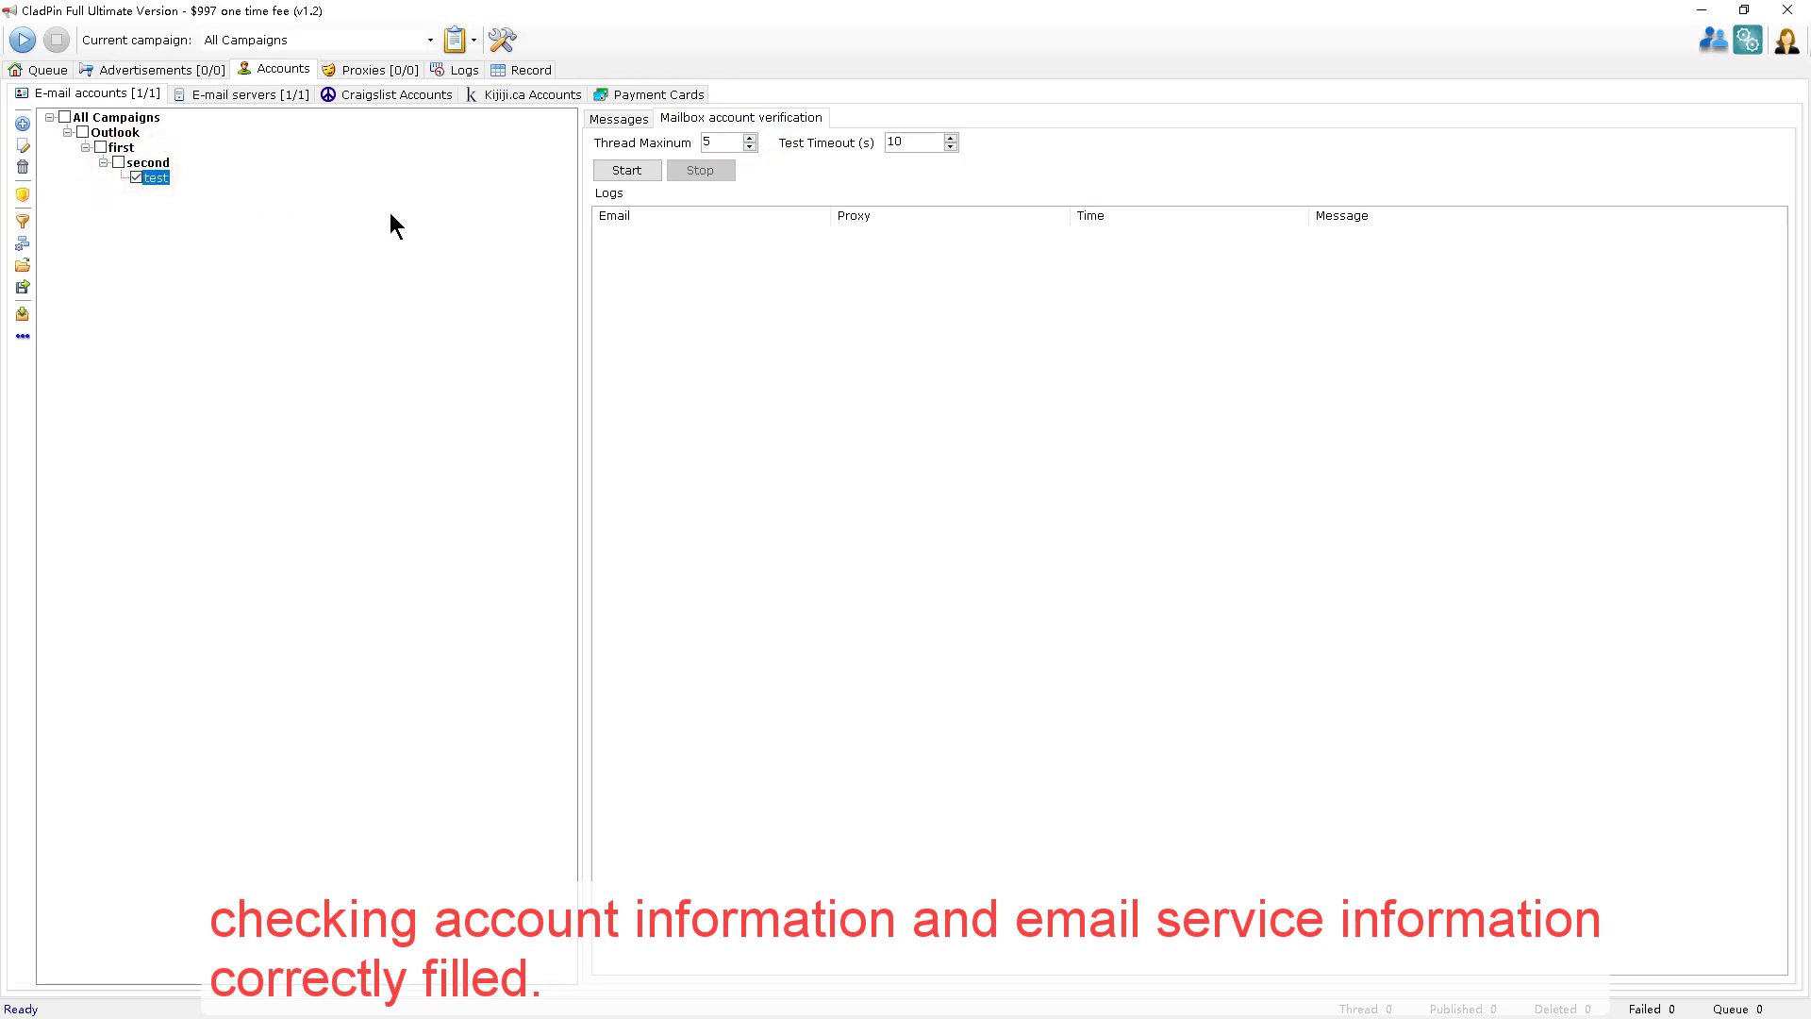
{"action": "left_click", "coordinate": [722, 143]}
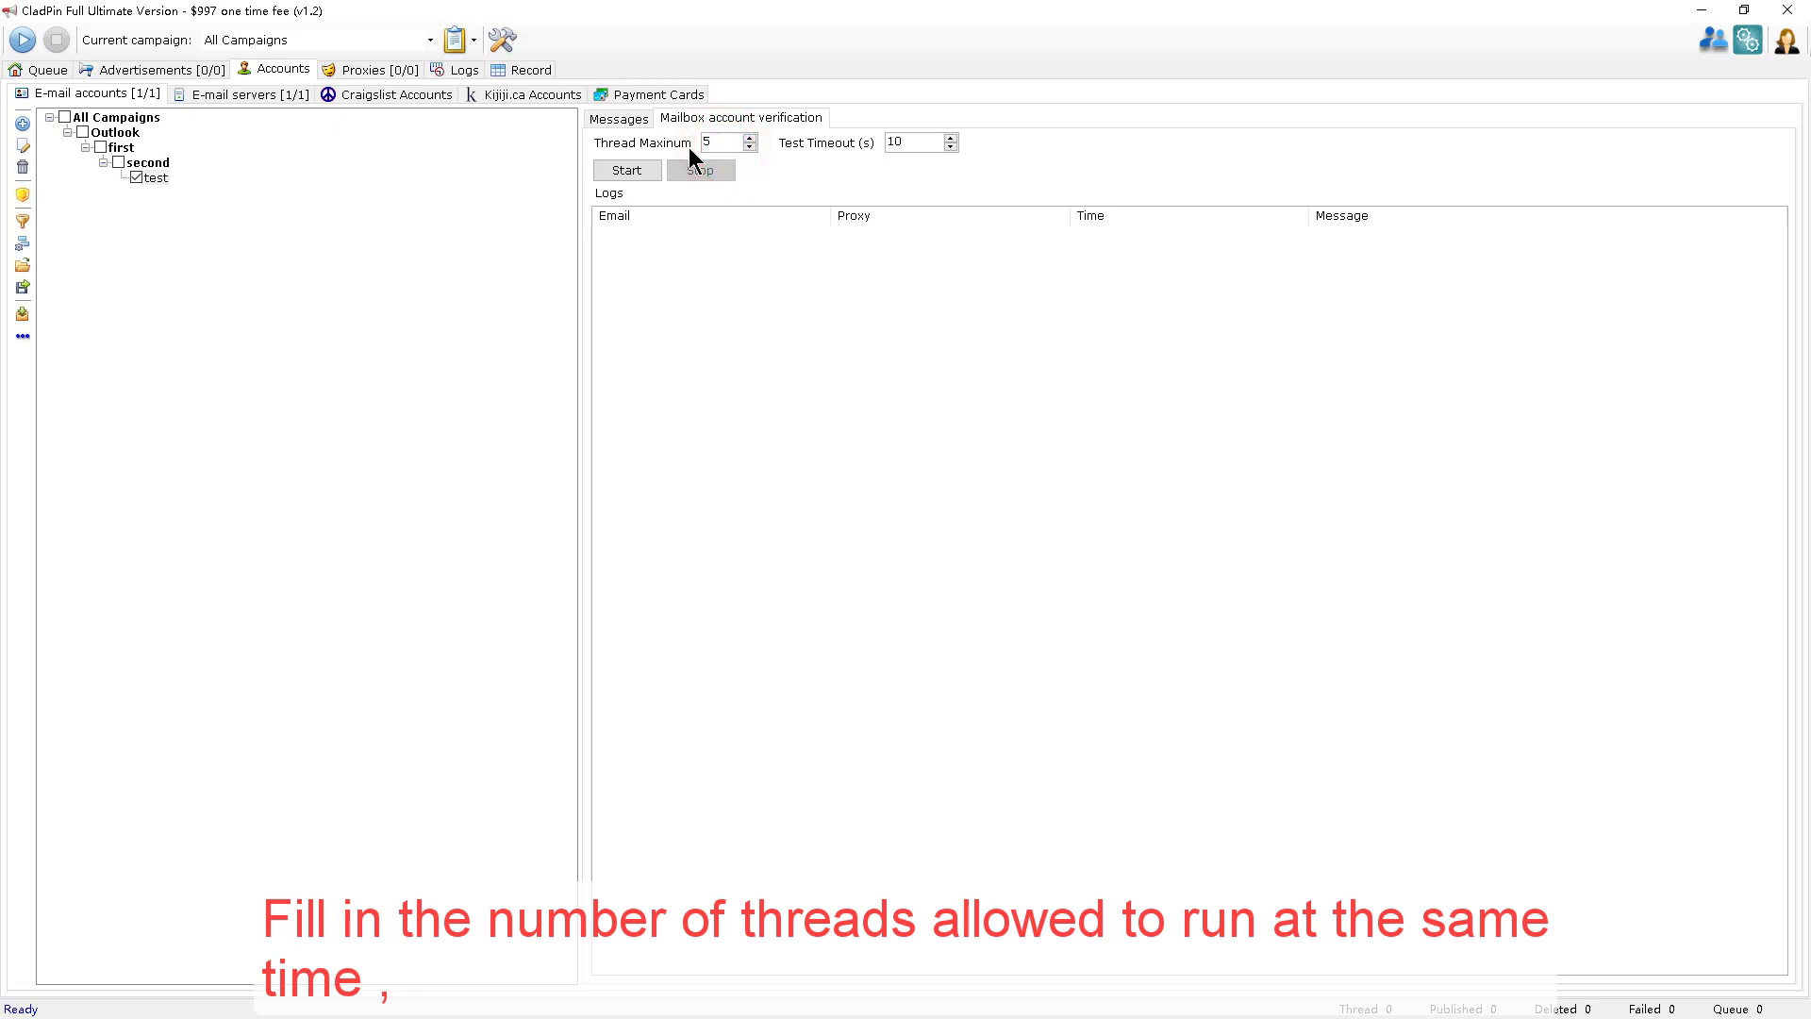
{"action": "left_click", "coordinate": [909, 148]}
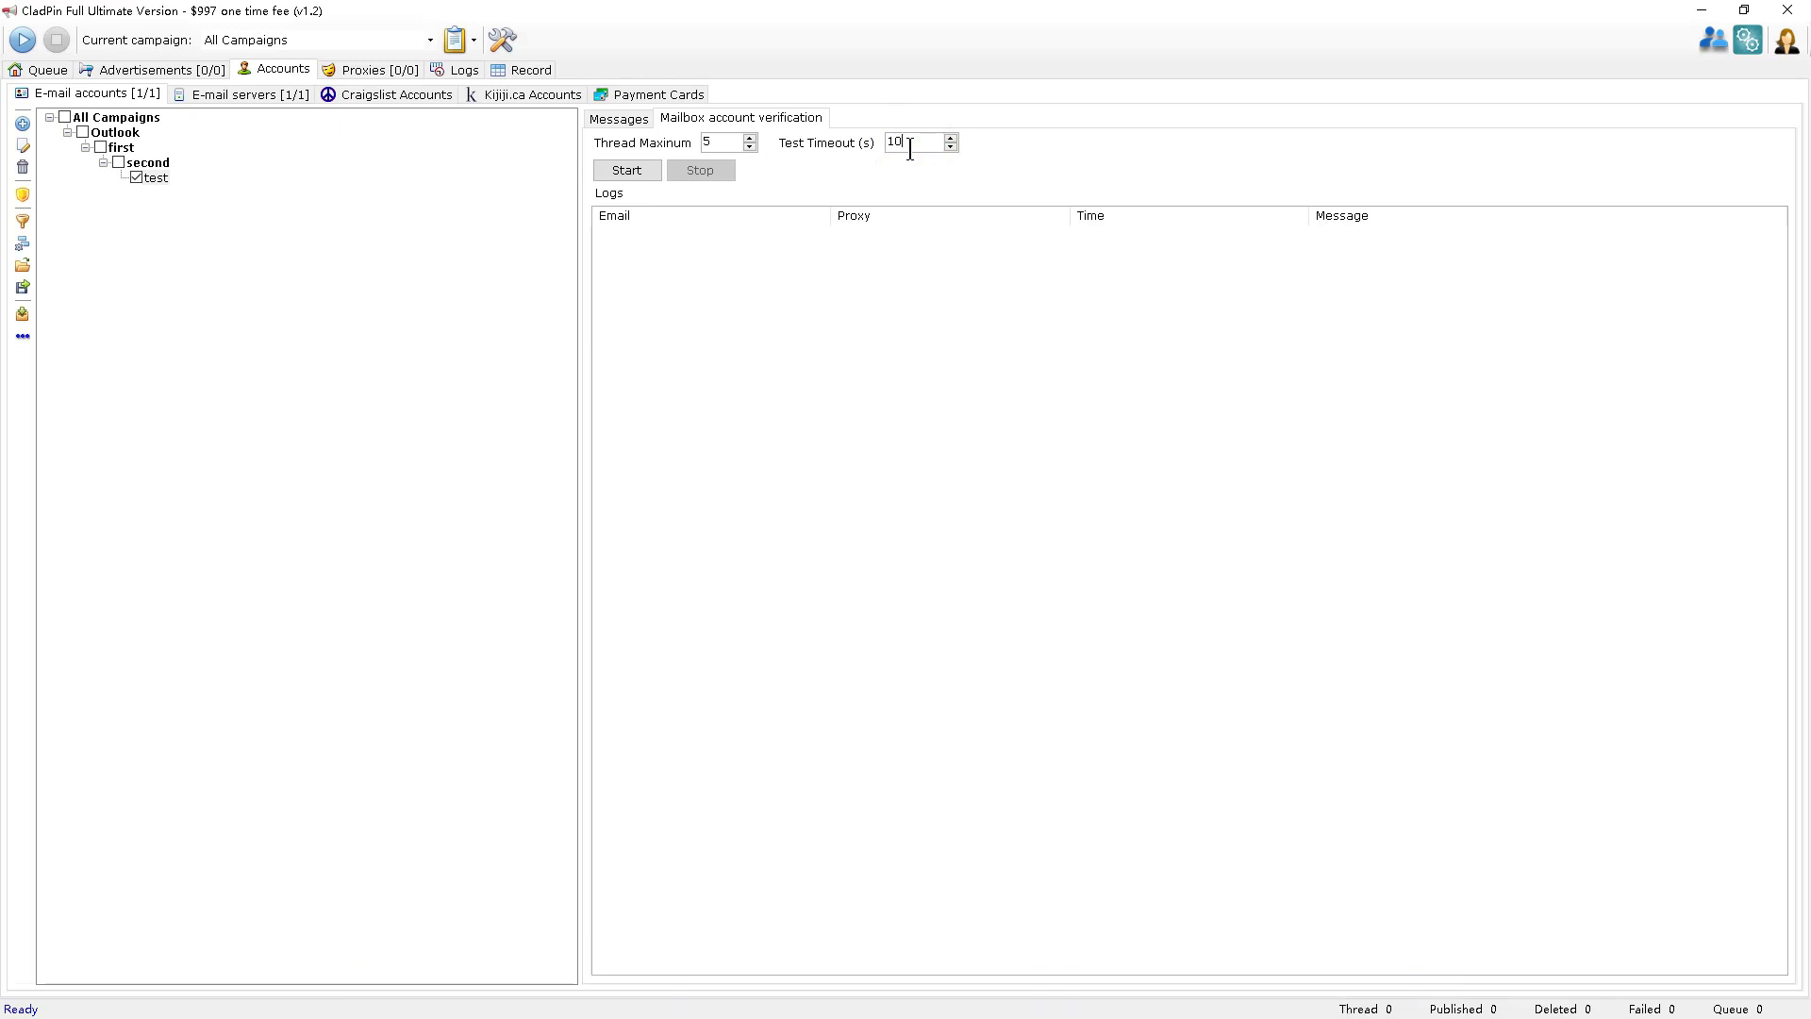
{"action": "left_click", "coordinate": [653, 176]}
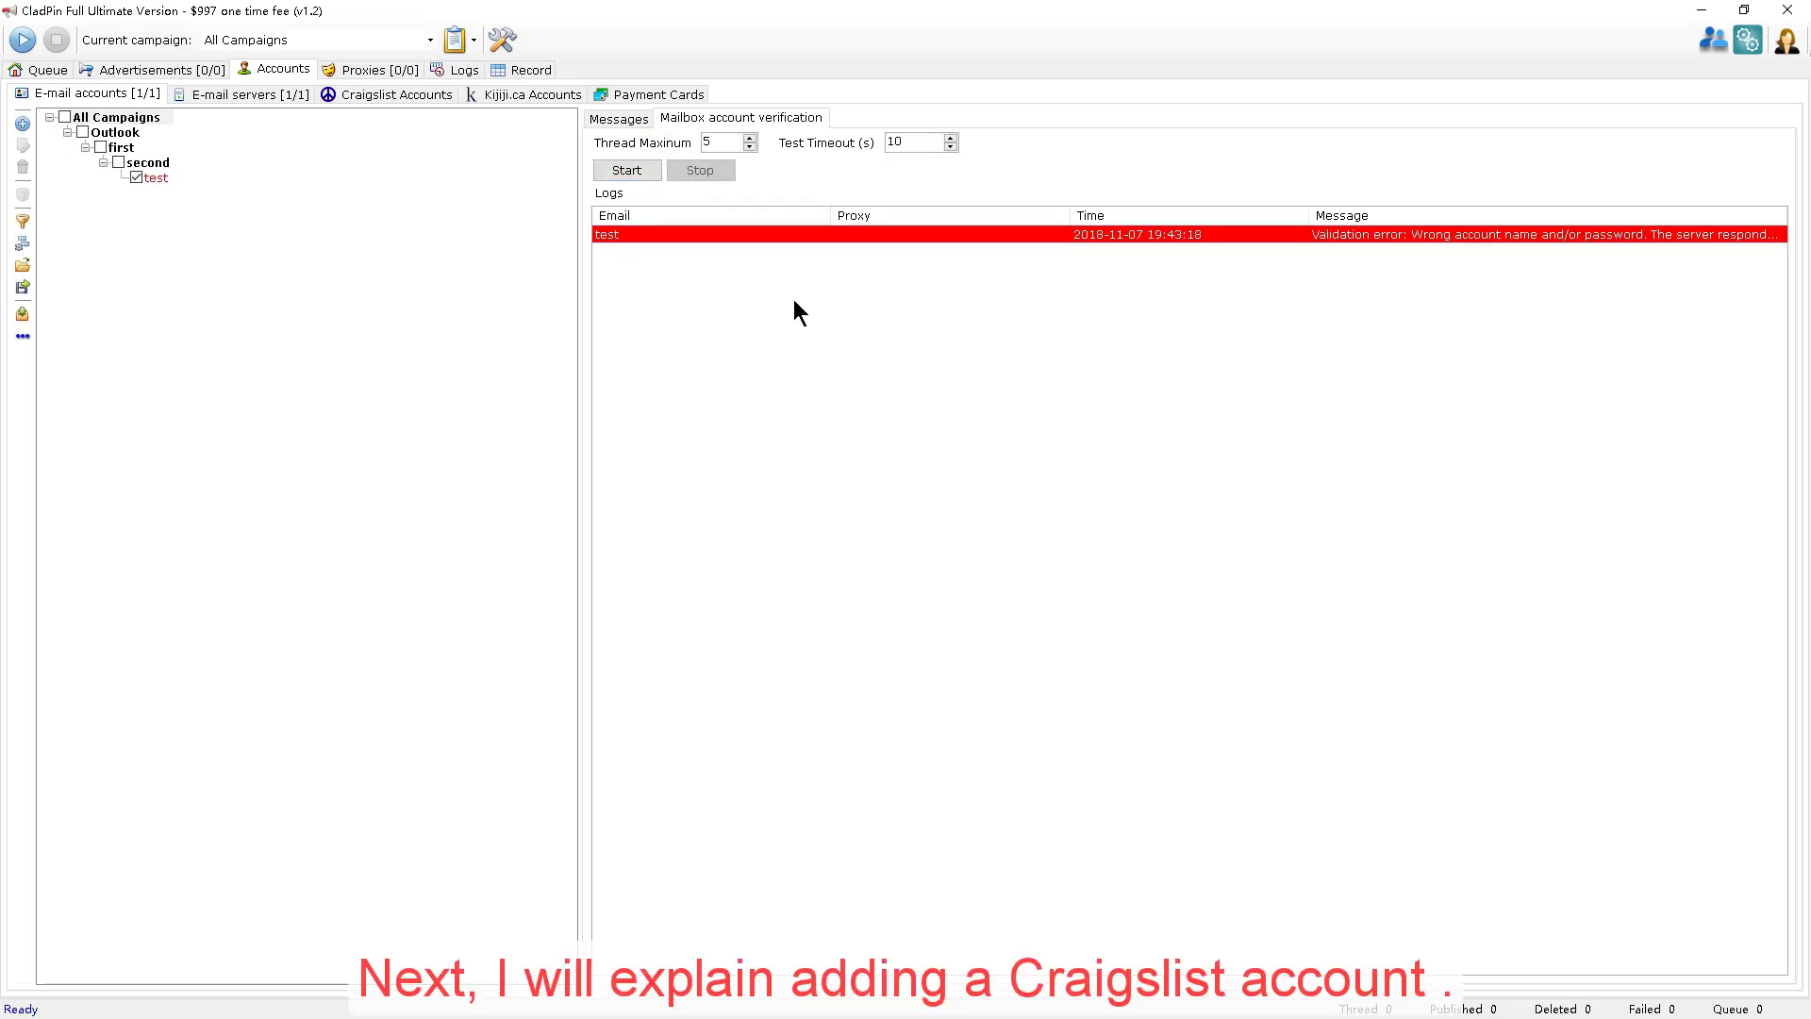
Open a new Craigslist account form linked to test, toggling the debug browser off and on.
{"action": "left_click", "coordinate": [425, 93]}
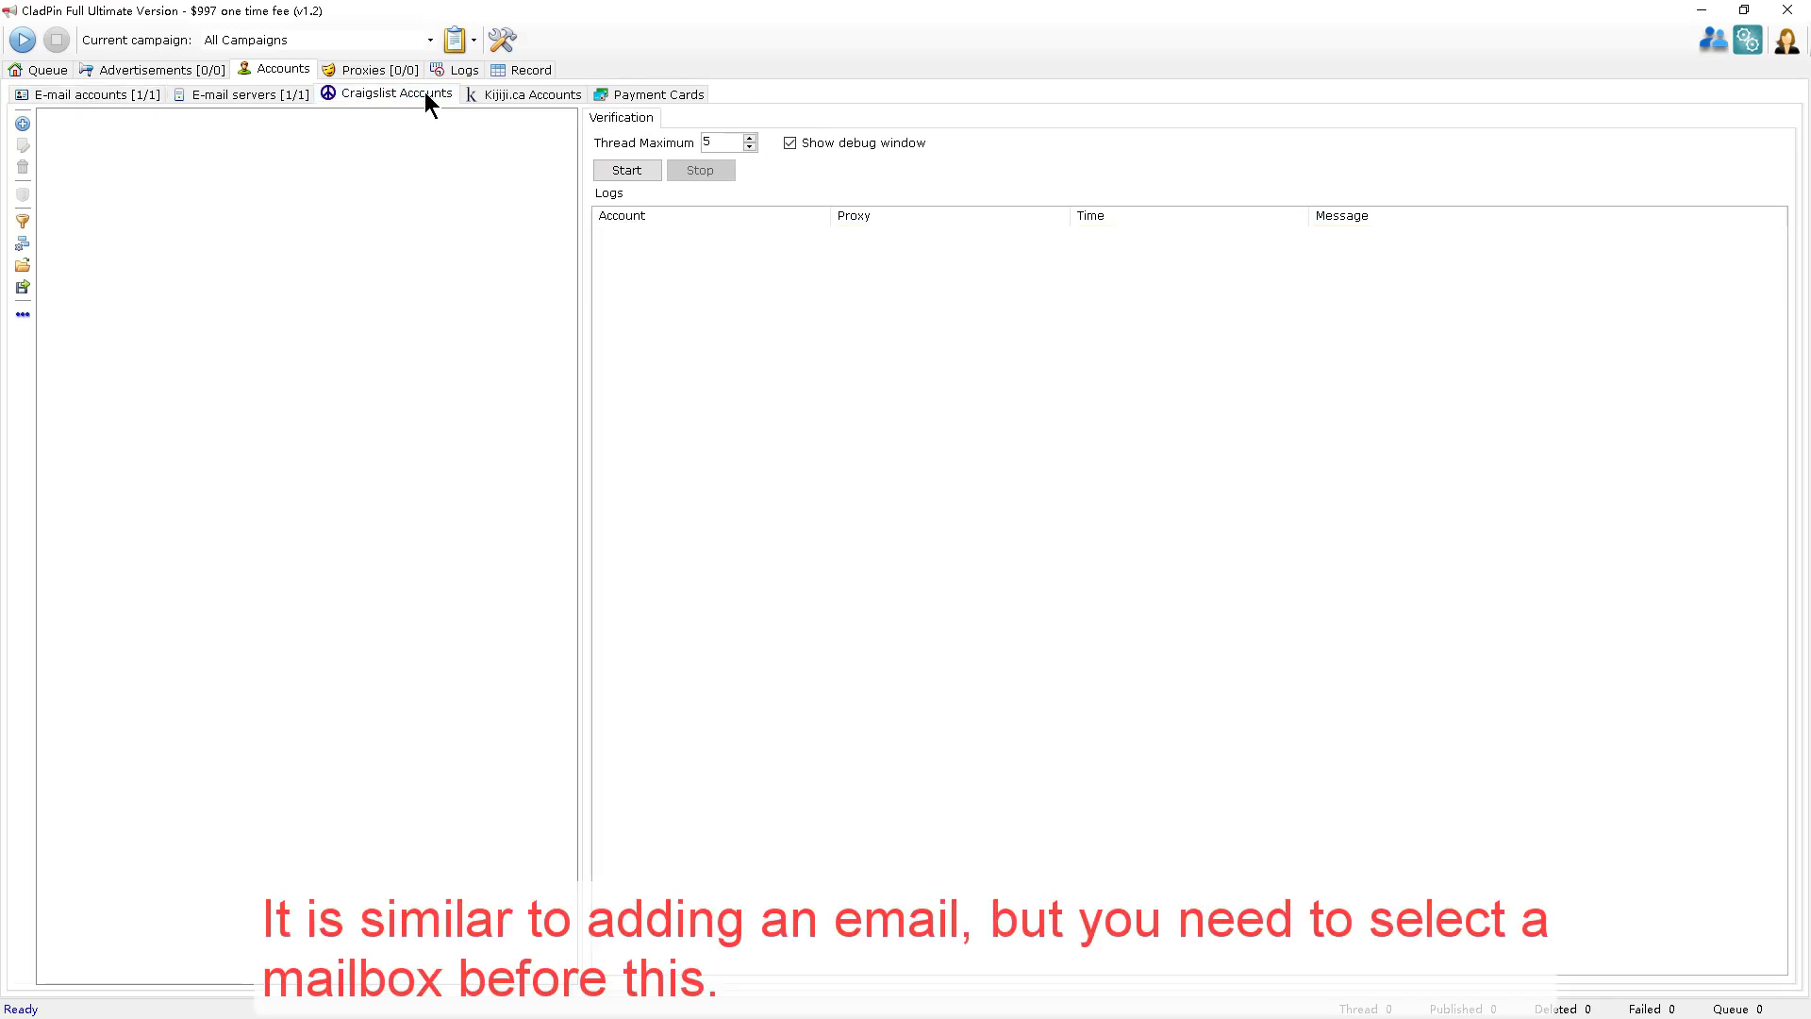
{"action": "left_click", "coordinate": [21, 125]}
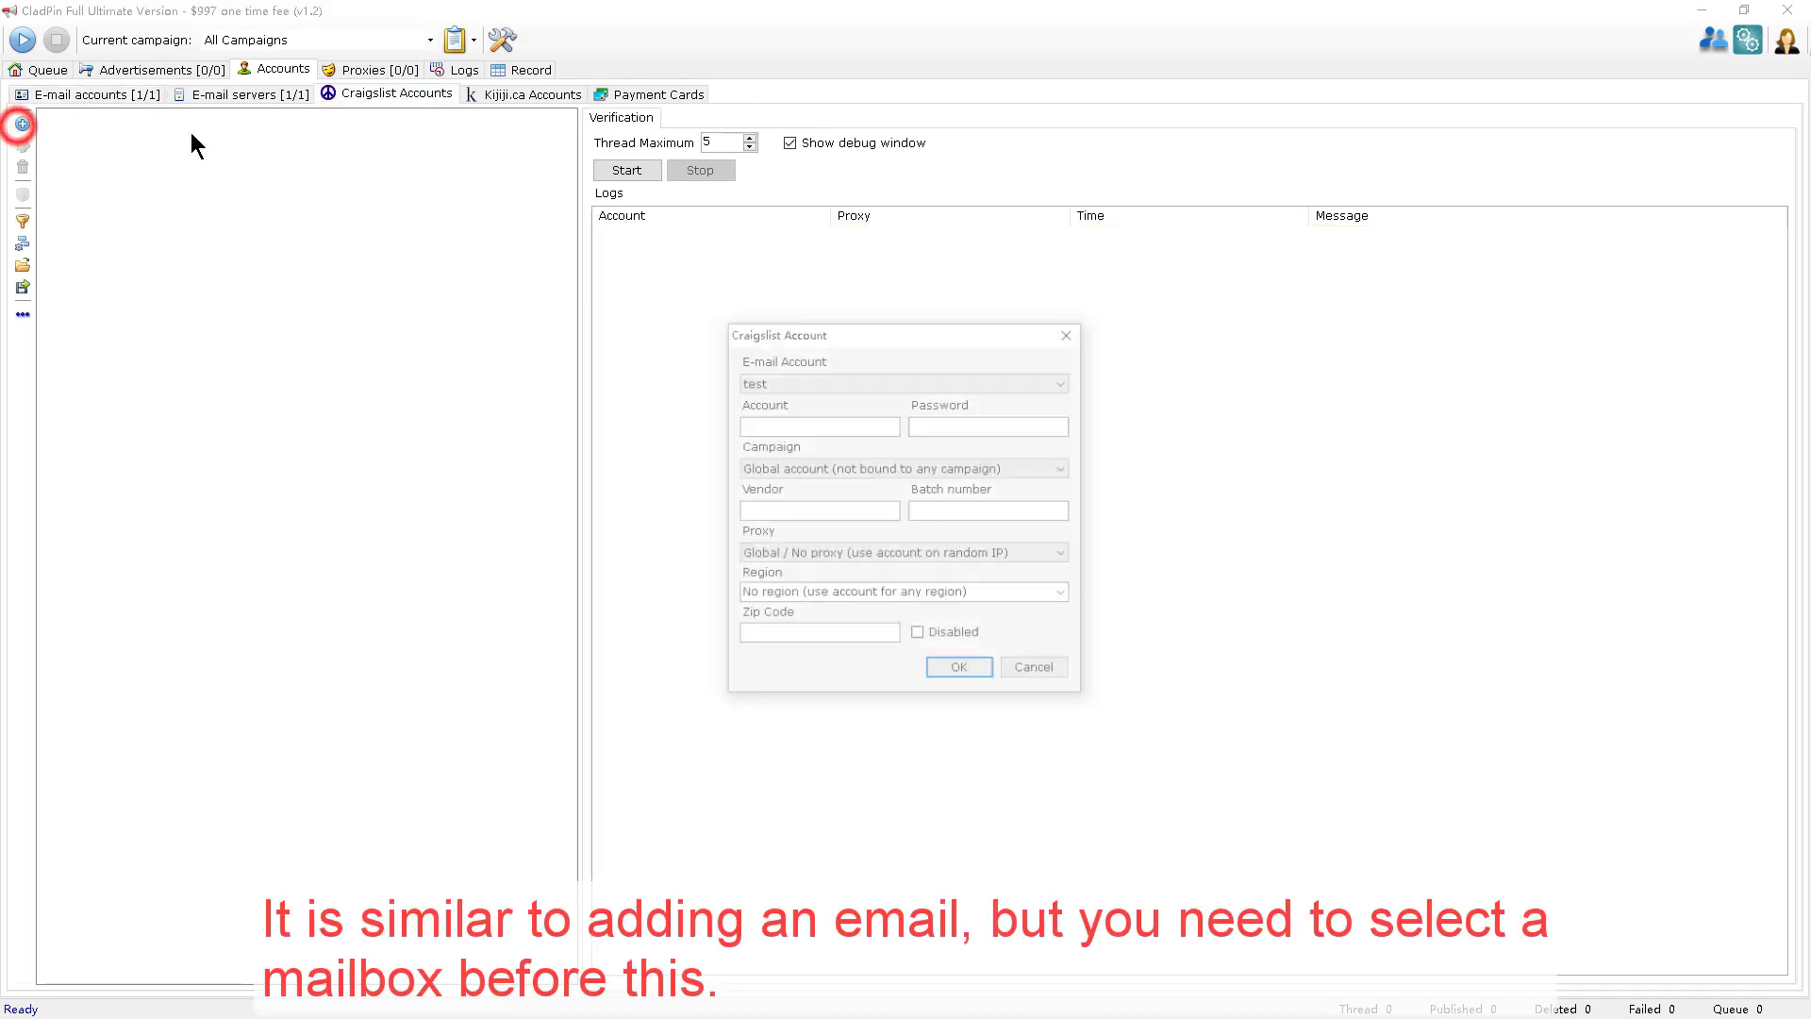
{"action": "left_click", "coordinate": [890, 382]}
{"action": "left_click", "coordinate": [890, 382]}
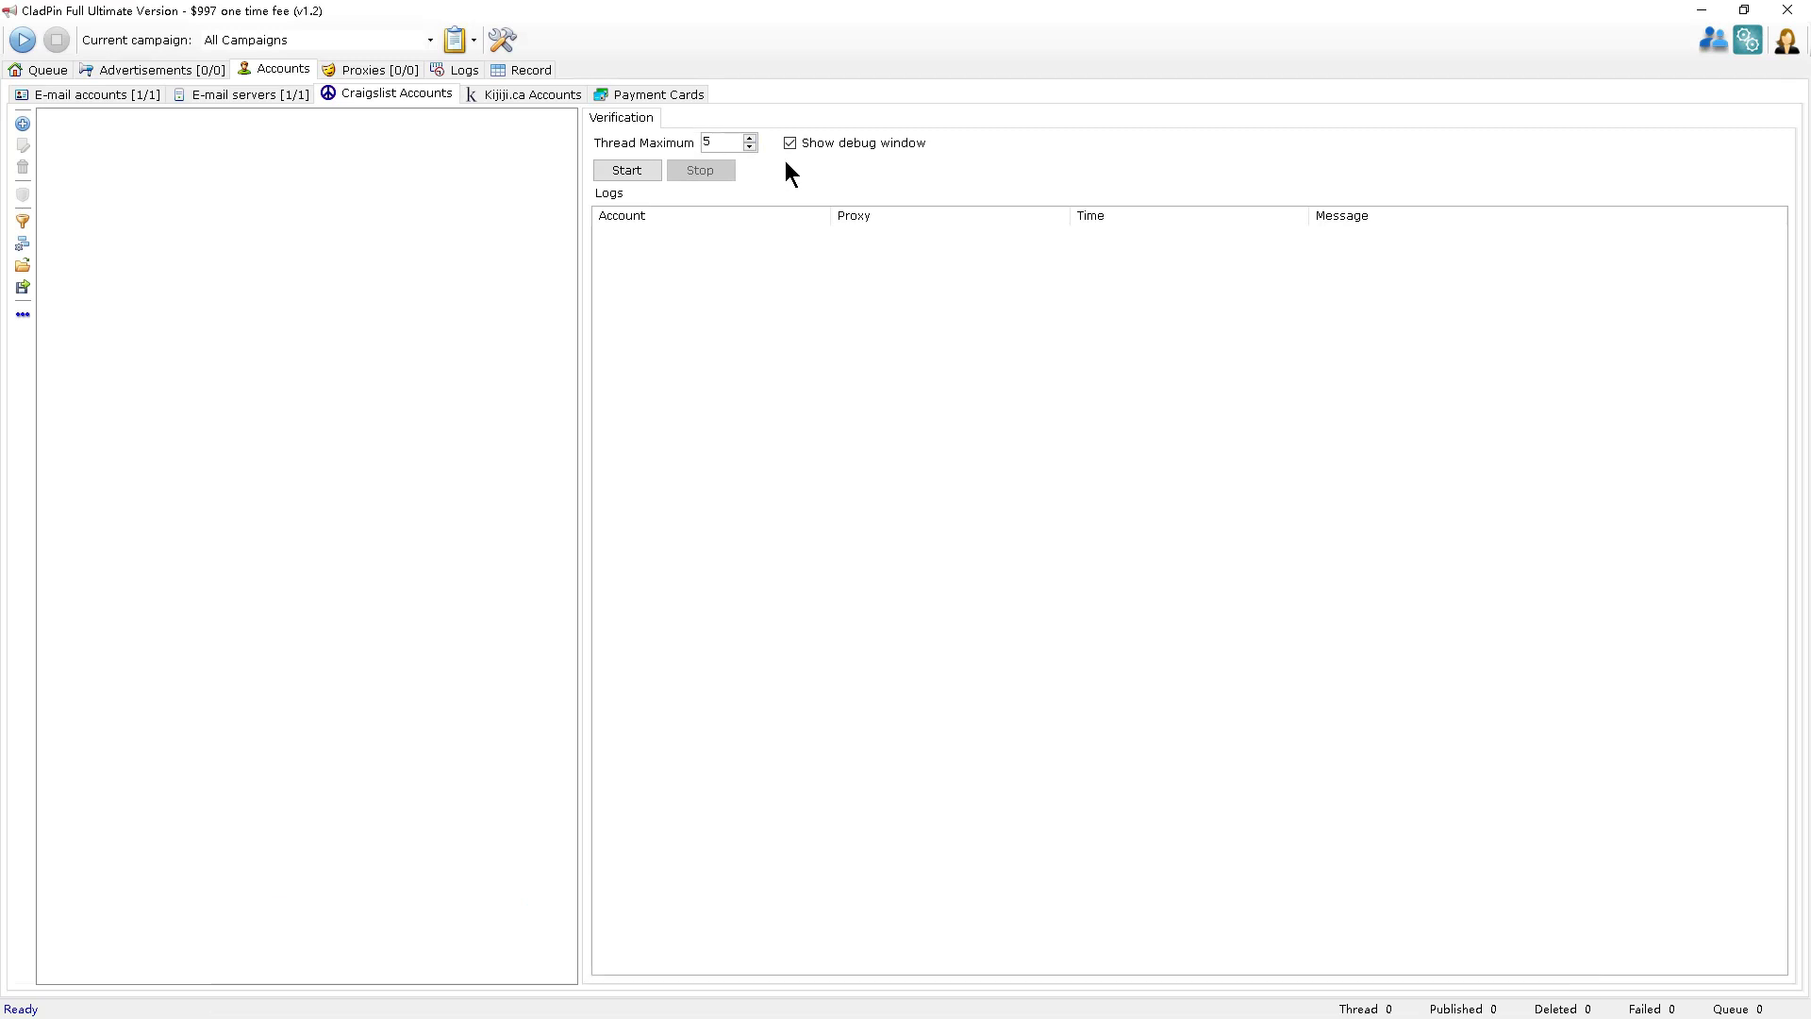
{"action": "left_click", "coordinate": [807, 151]}
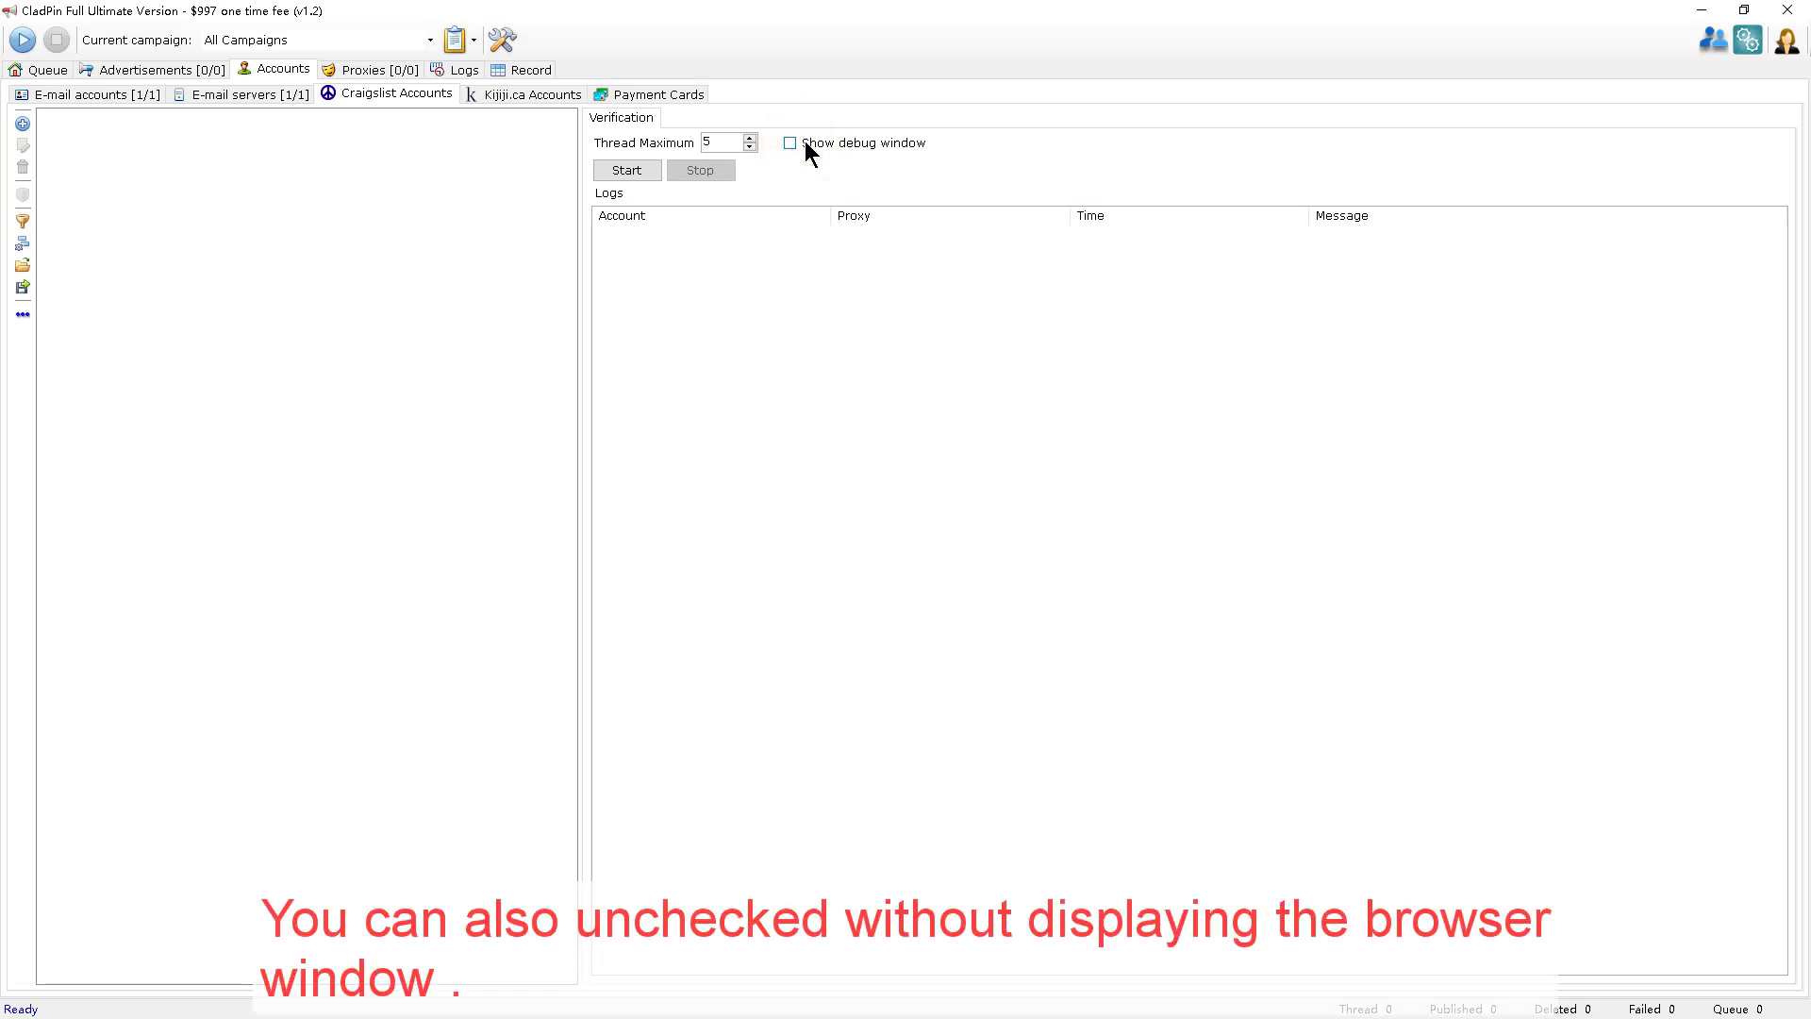
{"action": "left_click", "coordinate": [807, 149]}
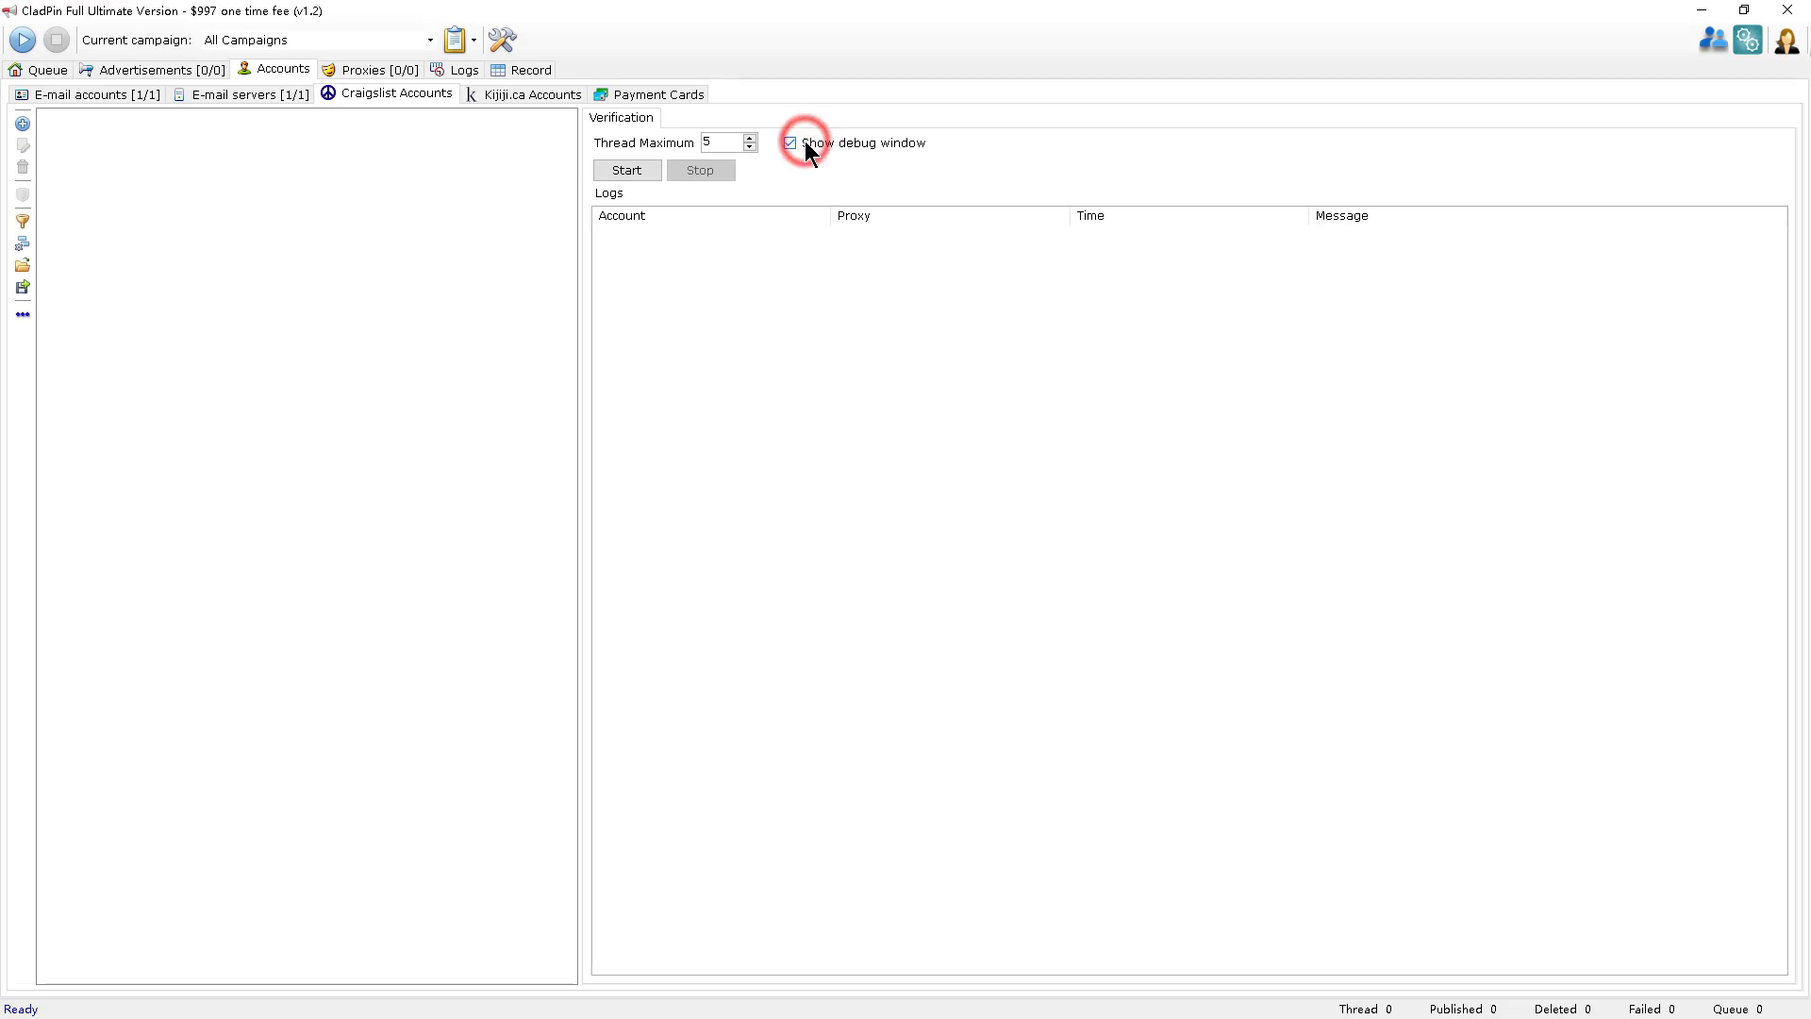
Enter the Craigslist login and password, vendor 11 and batch 22, and save the account.
{"action": "left_click", "coordinate": [23, 124]}
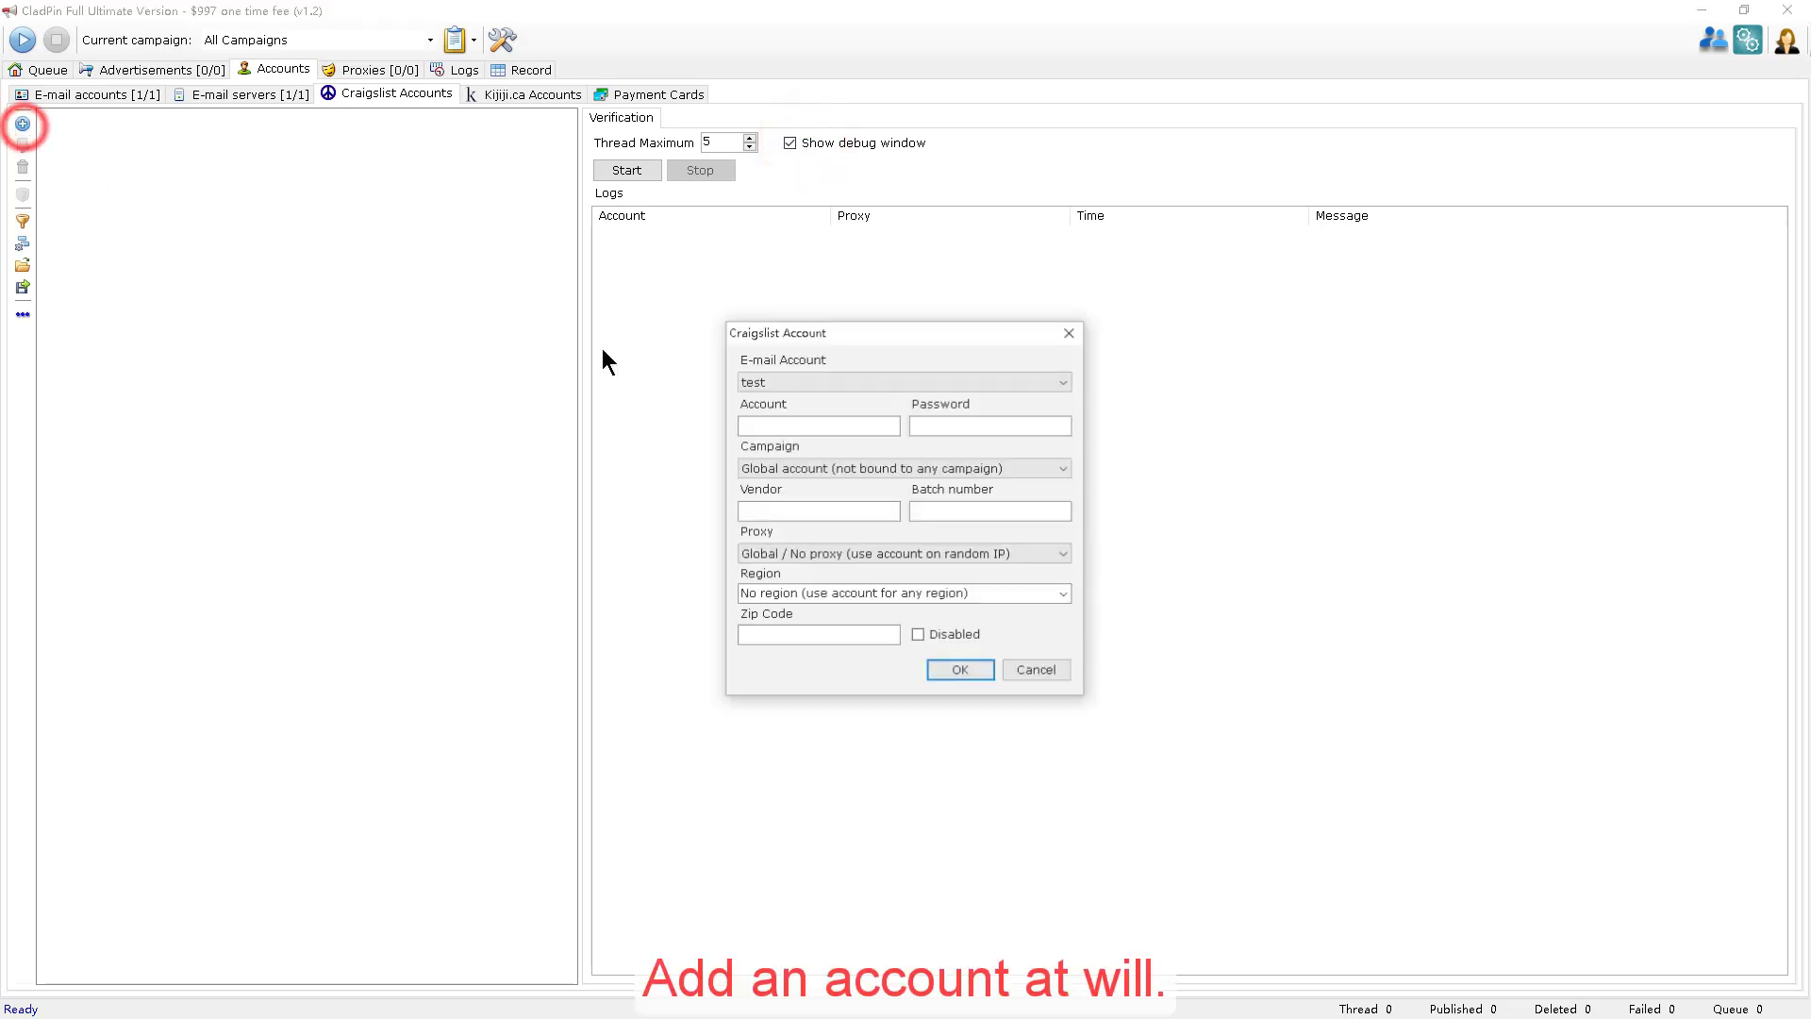
{"action": "left_click", "coordinate": [868, 418]}
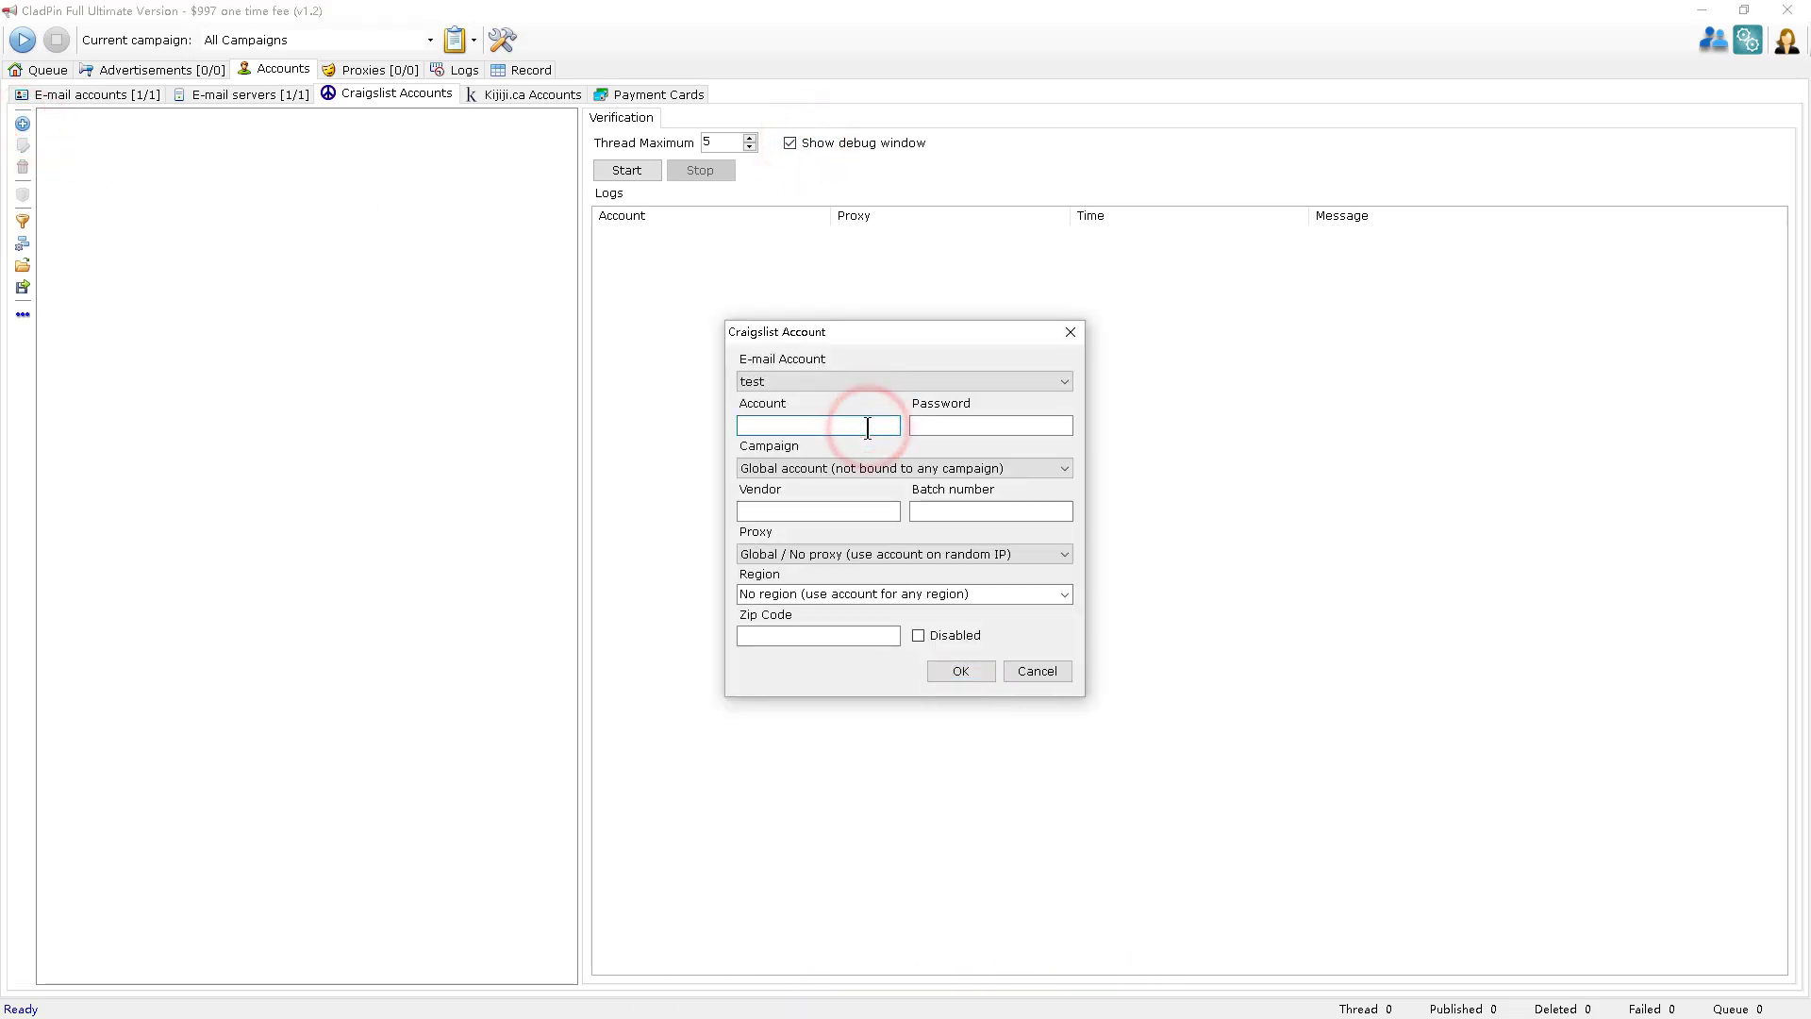
{"action": "type", "text": "test"}
{"action": "key", "text": "Tab"}
{"action": "type", "text": "tes"}
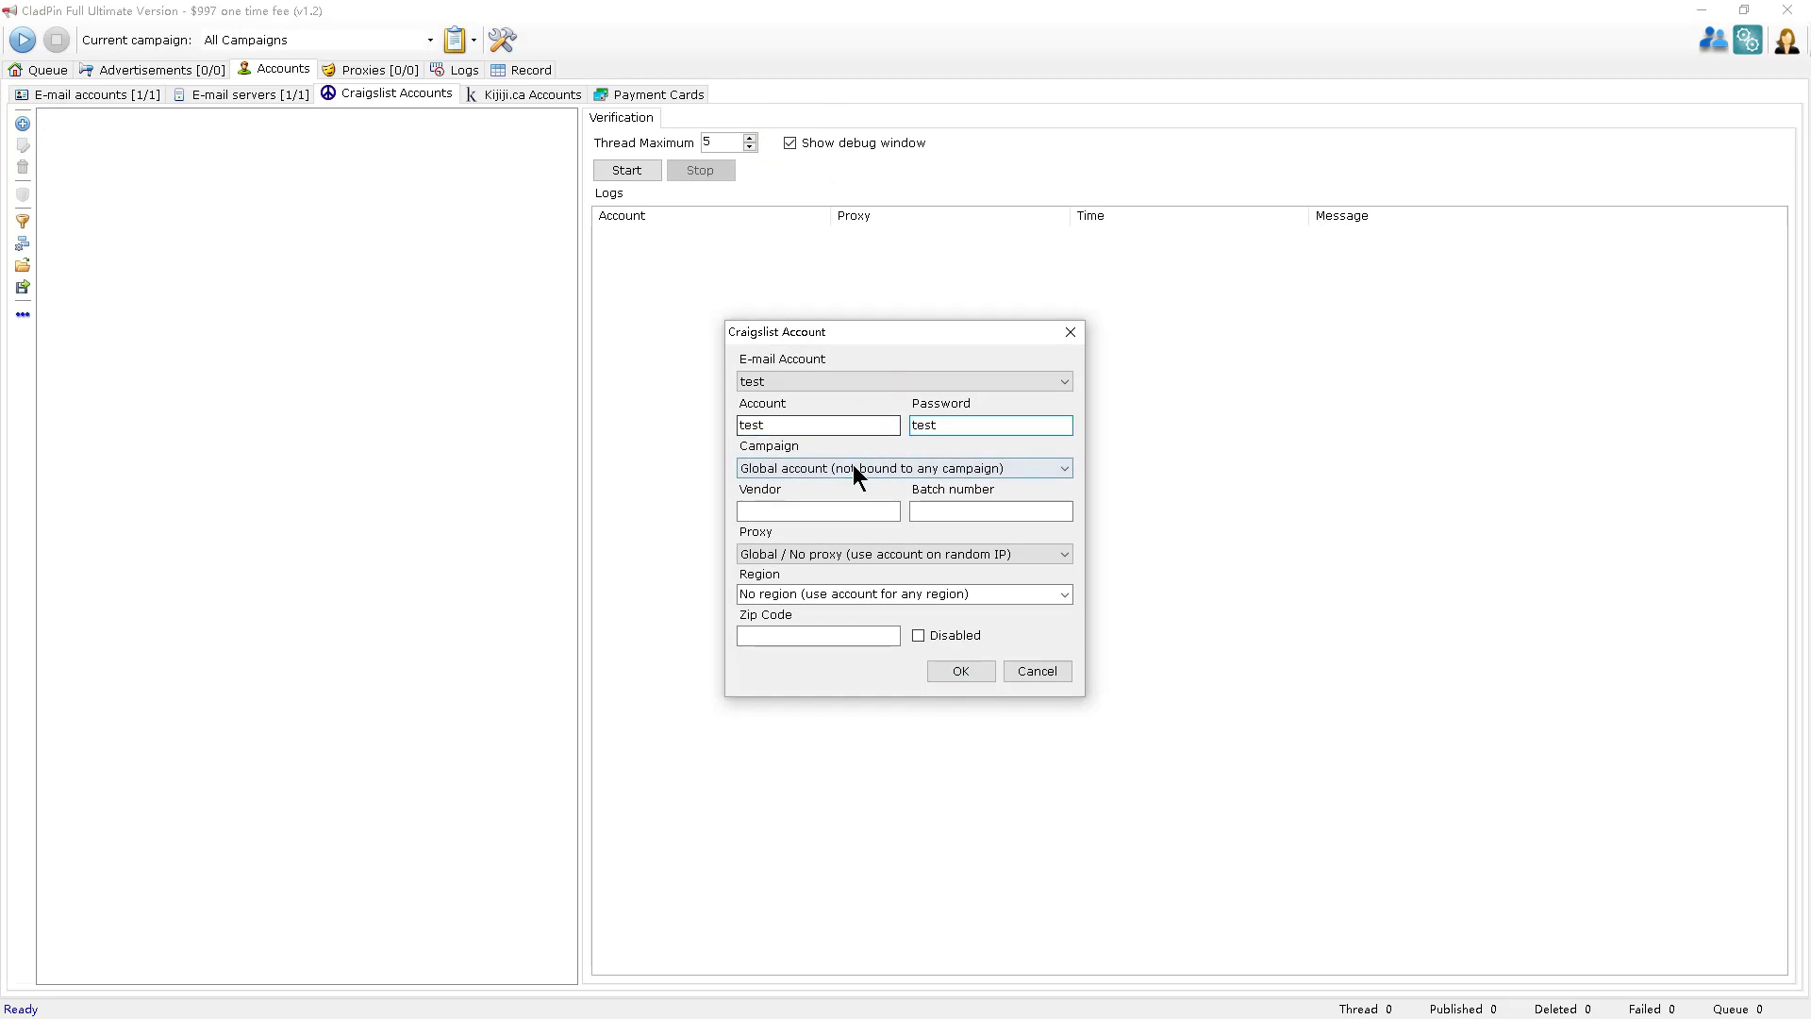
{"action": "left_click", "coordinate": [863, 510]}
{"action": "type", "text": "11"}
{"action": "left_click", "coordinate": [981, 514]}
{"action": "left_click", "coordinate": [975, 676]}
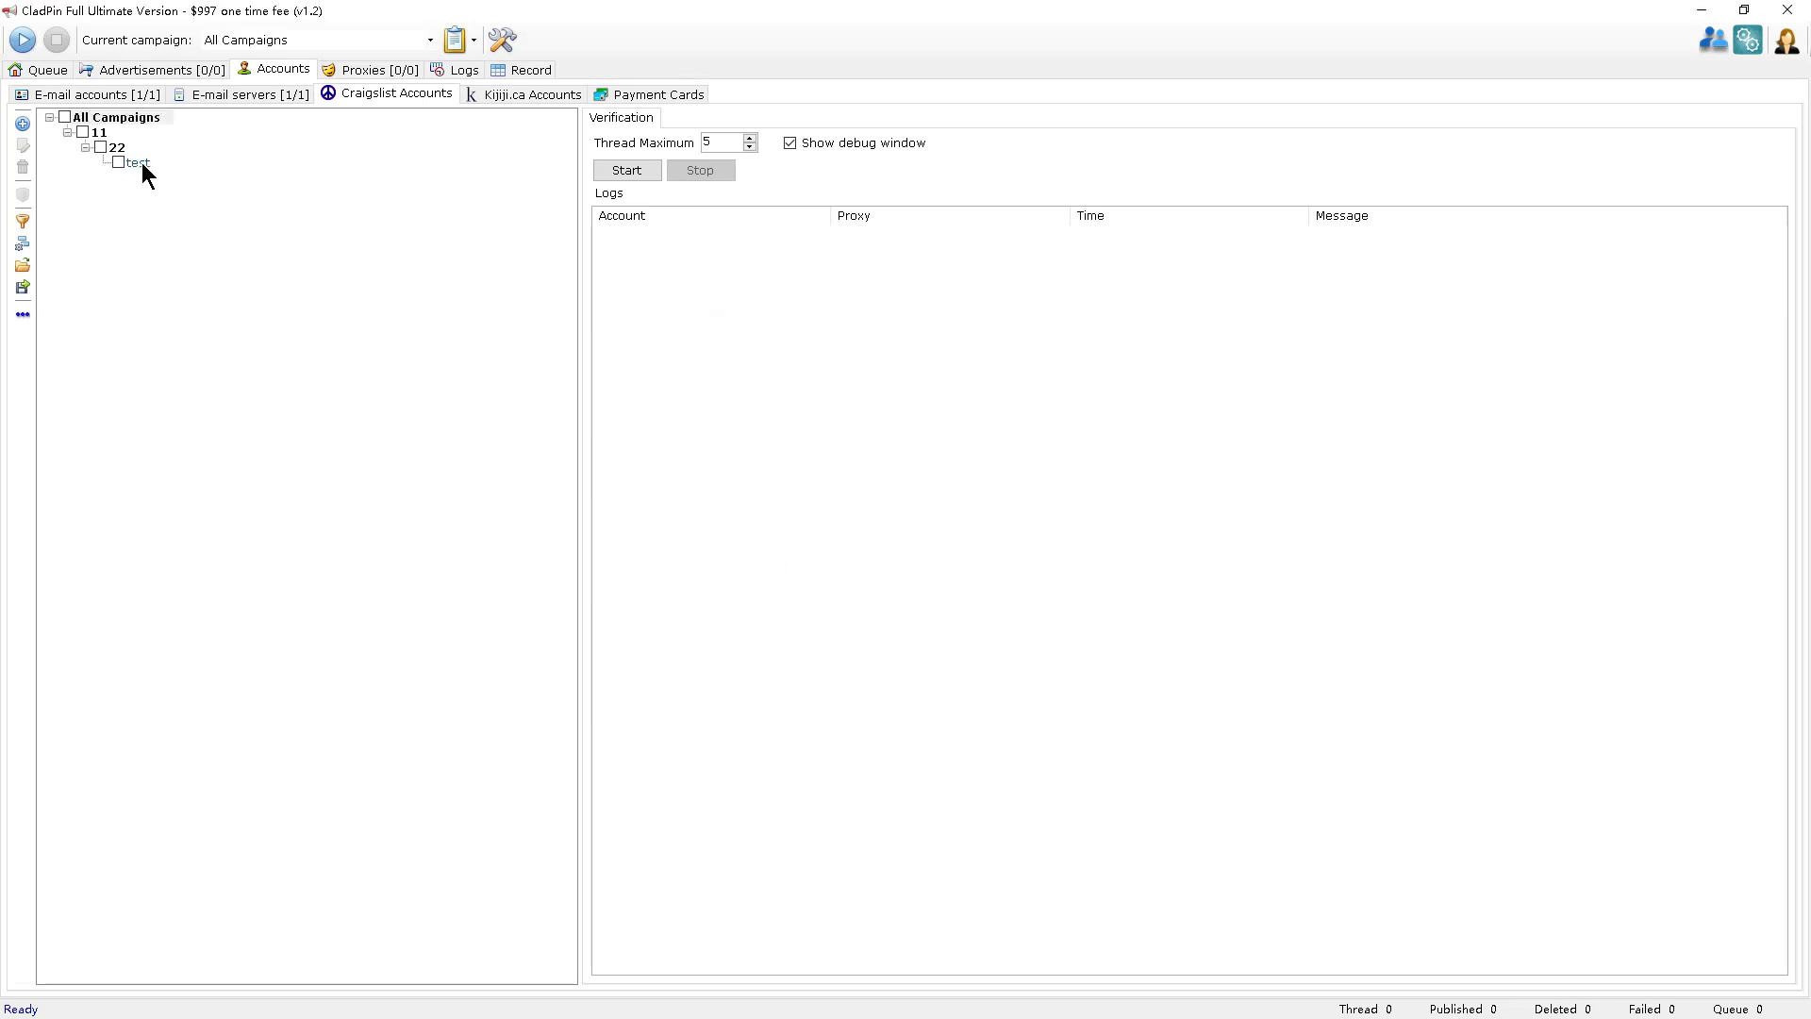
Verify the new Craigslist account (validation fails), then show the empty Kijiji.ca accounts list.
{"action": "left_click", "coordinate": [119, 162]}
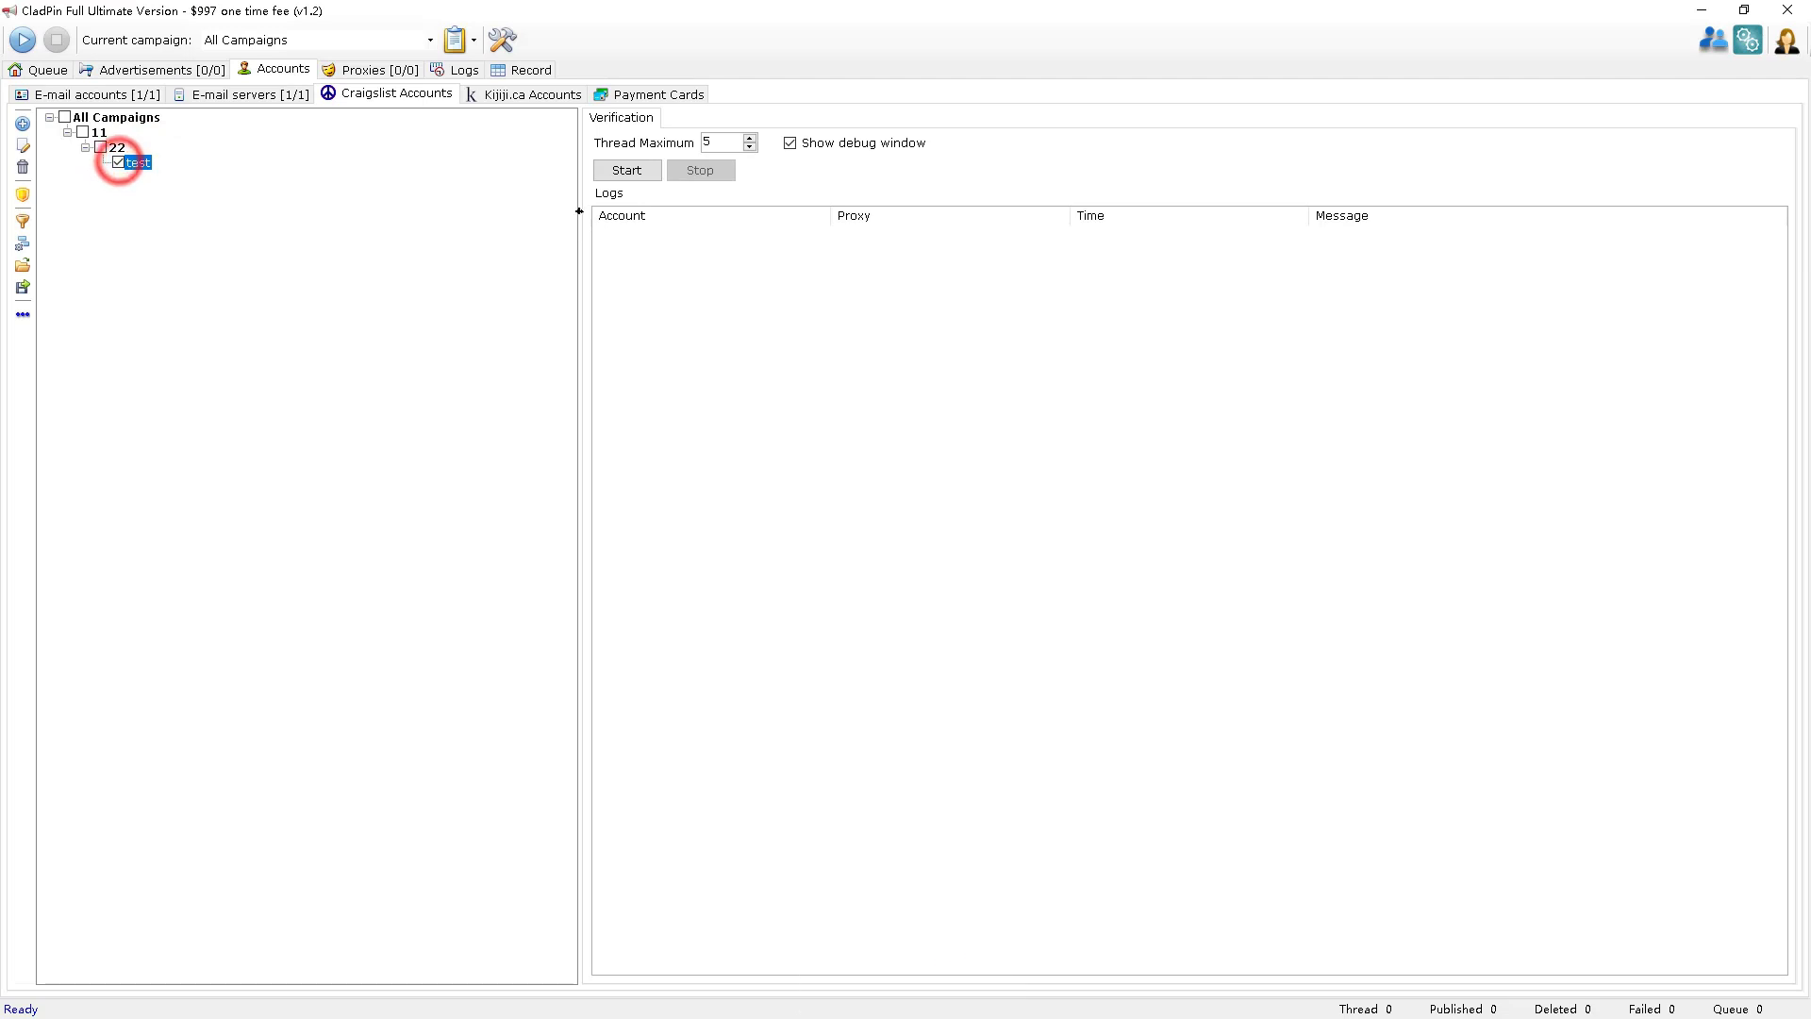
{"action": "left_click", "coordinate": [626, 171]}
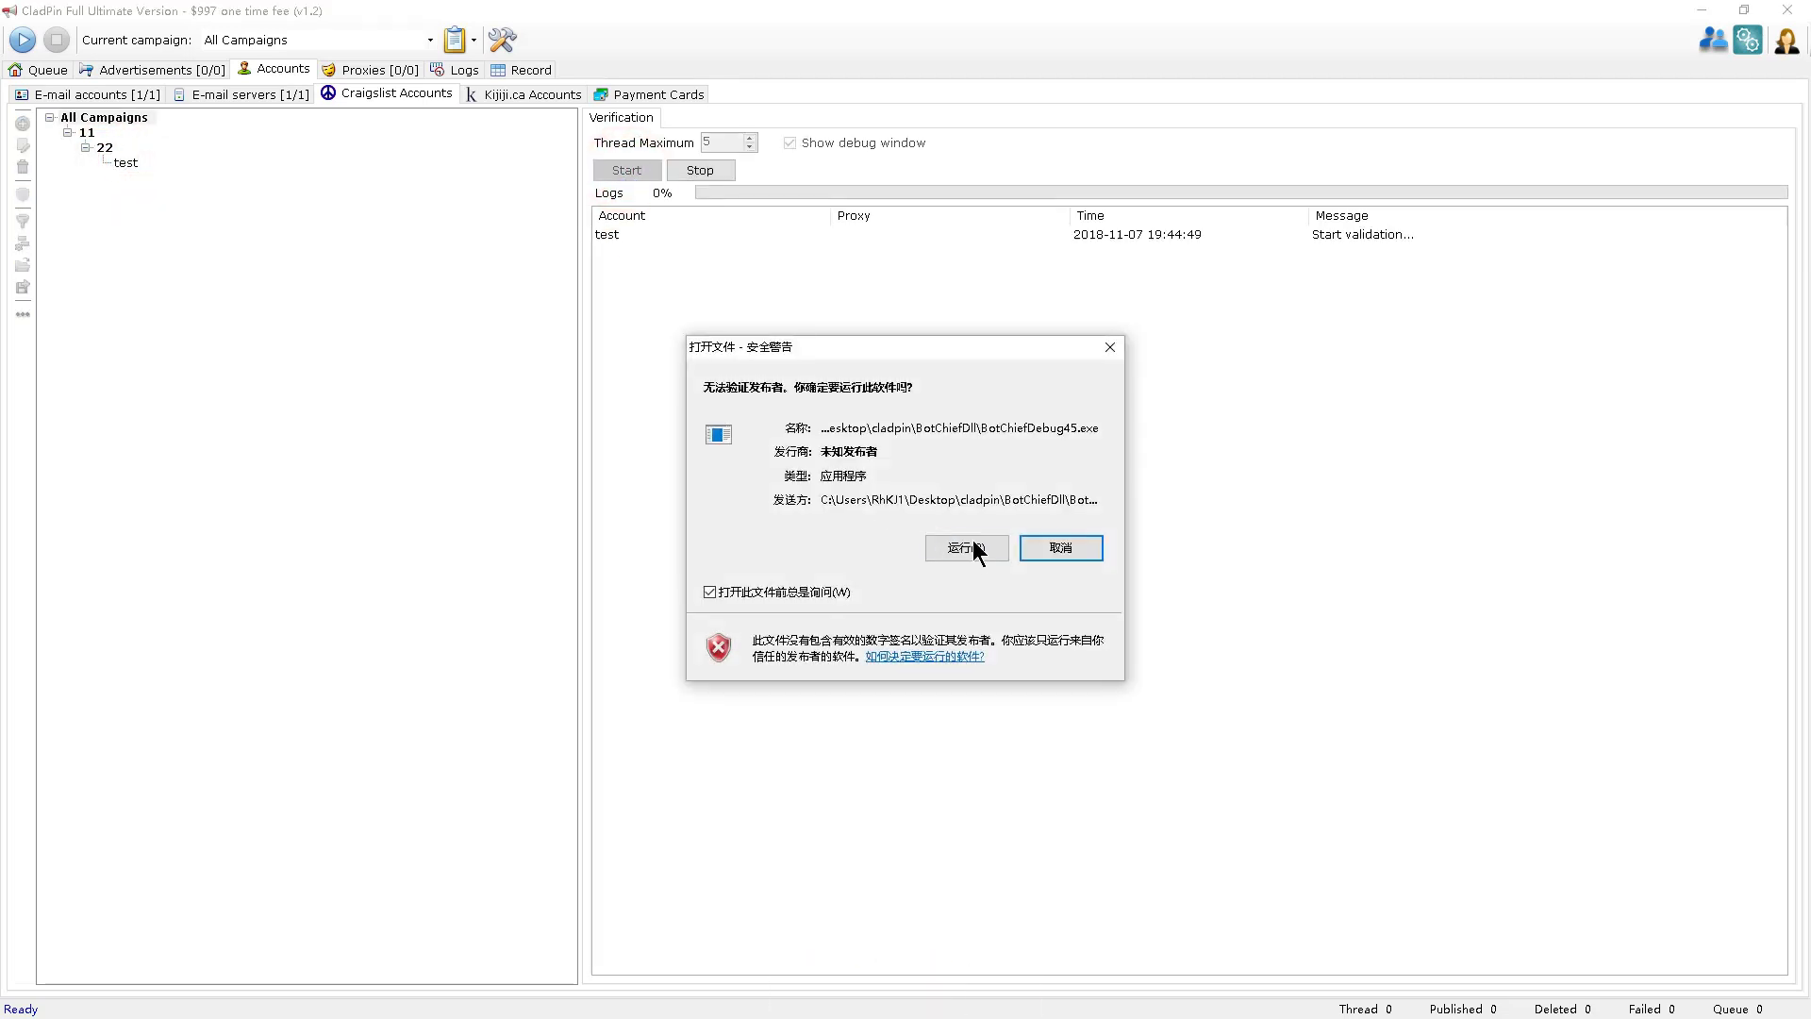
{"action": "left_click", "coordinate": [969, 549]}
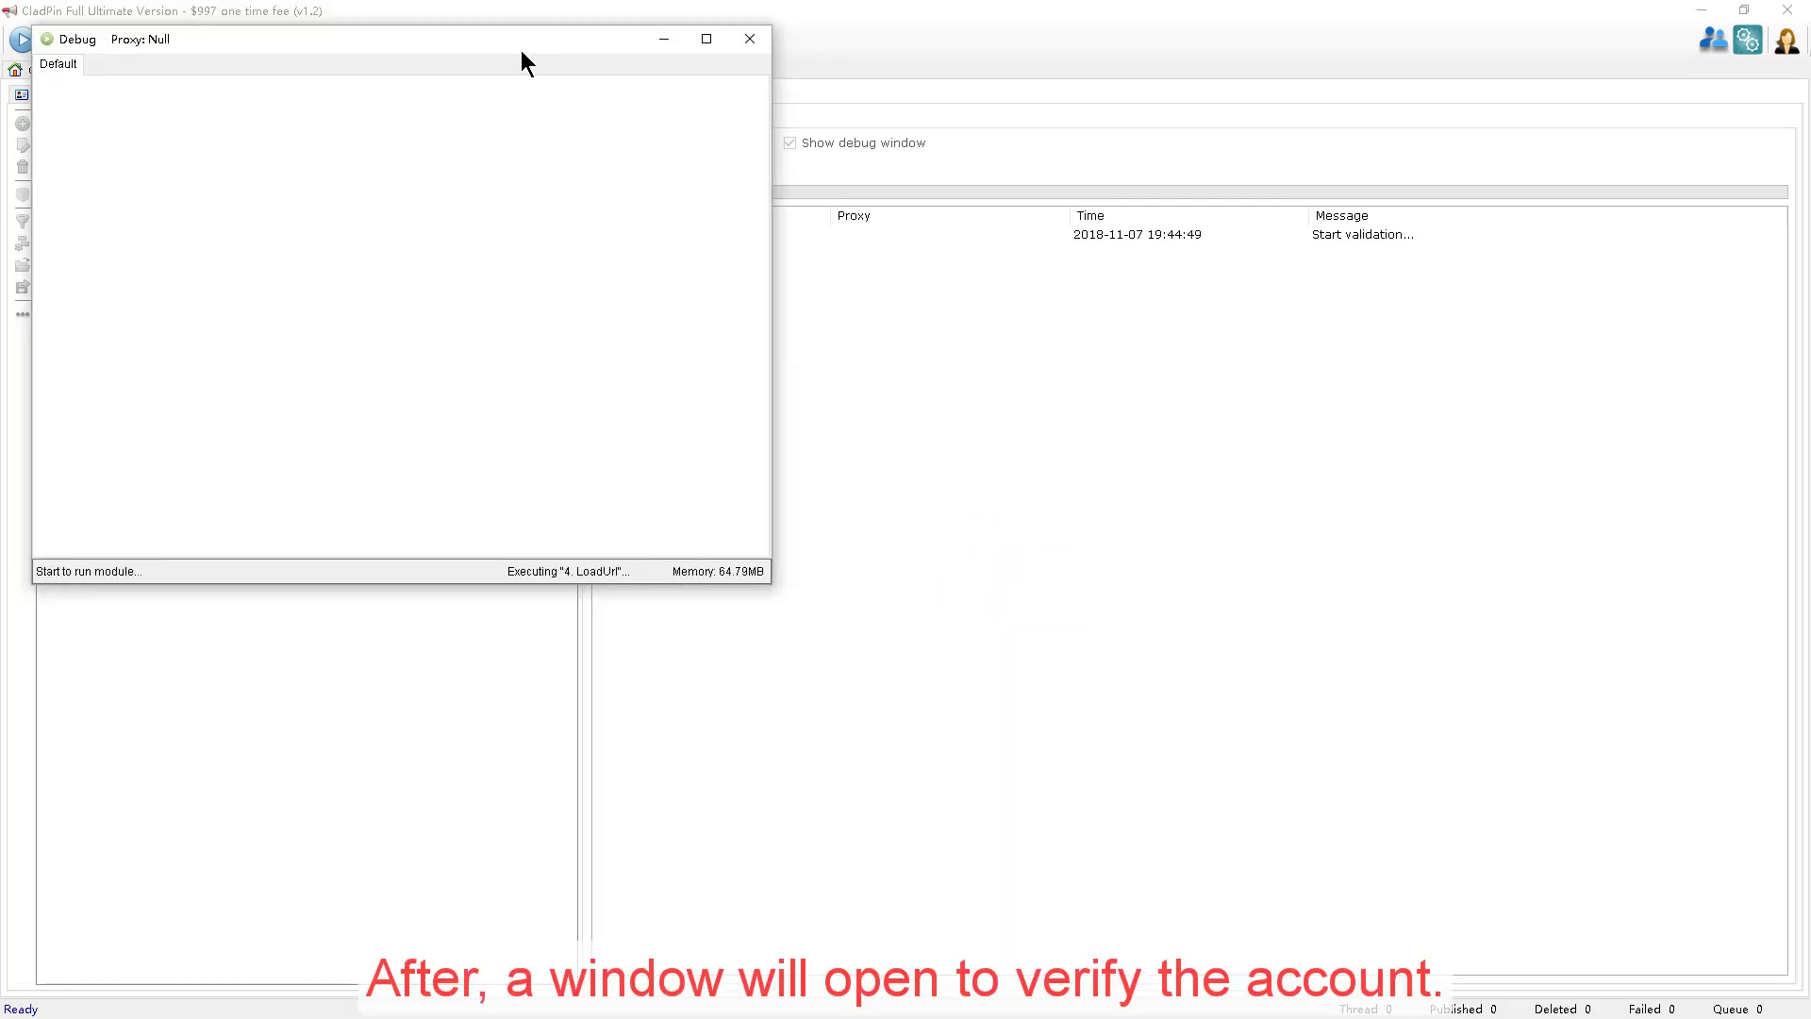
{"action": "left_click_drag", "start_coordinate": [521, 52], "coordinate": [1006, 220]}
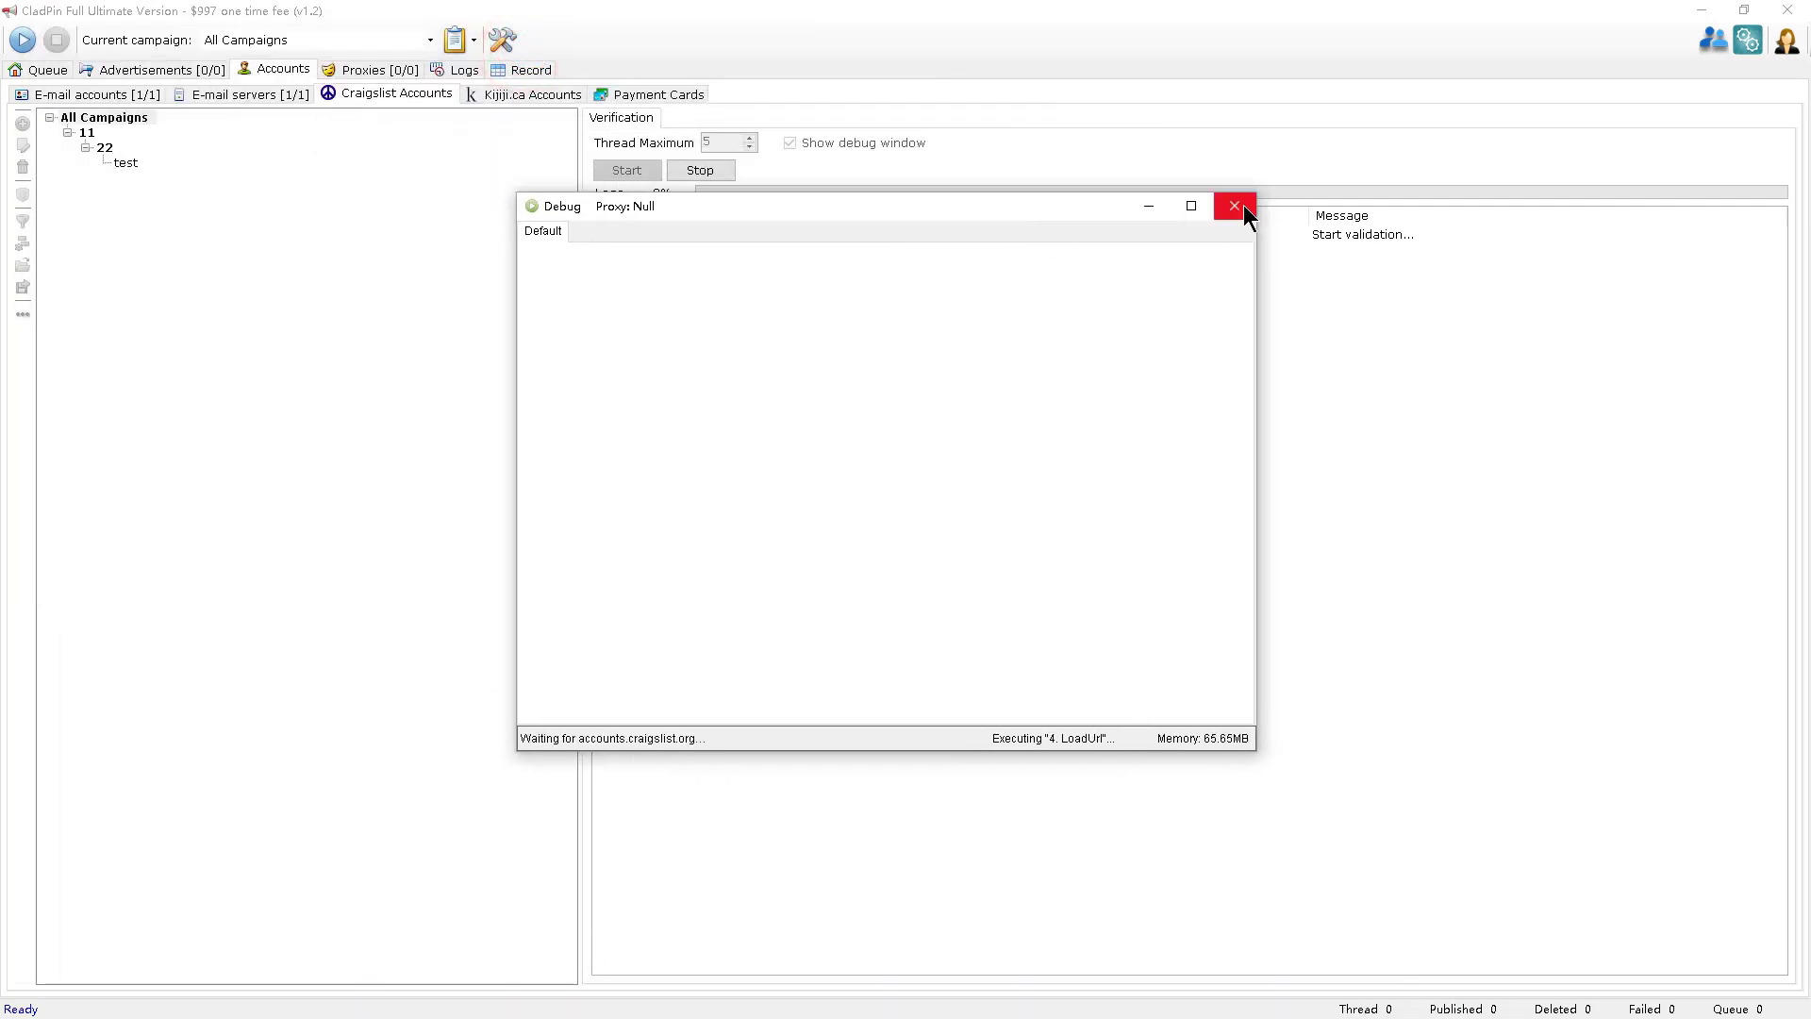
{"action": "left_click", "coordinate": [1241, 207]}
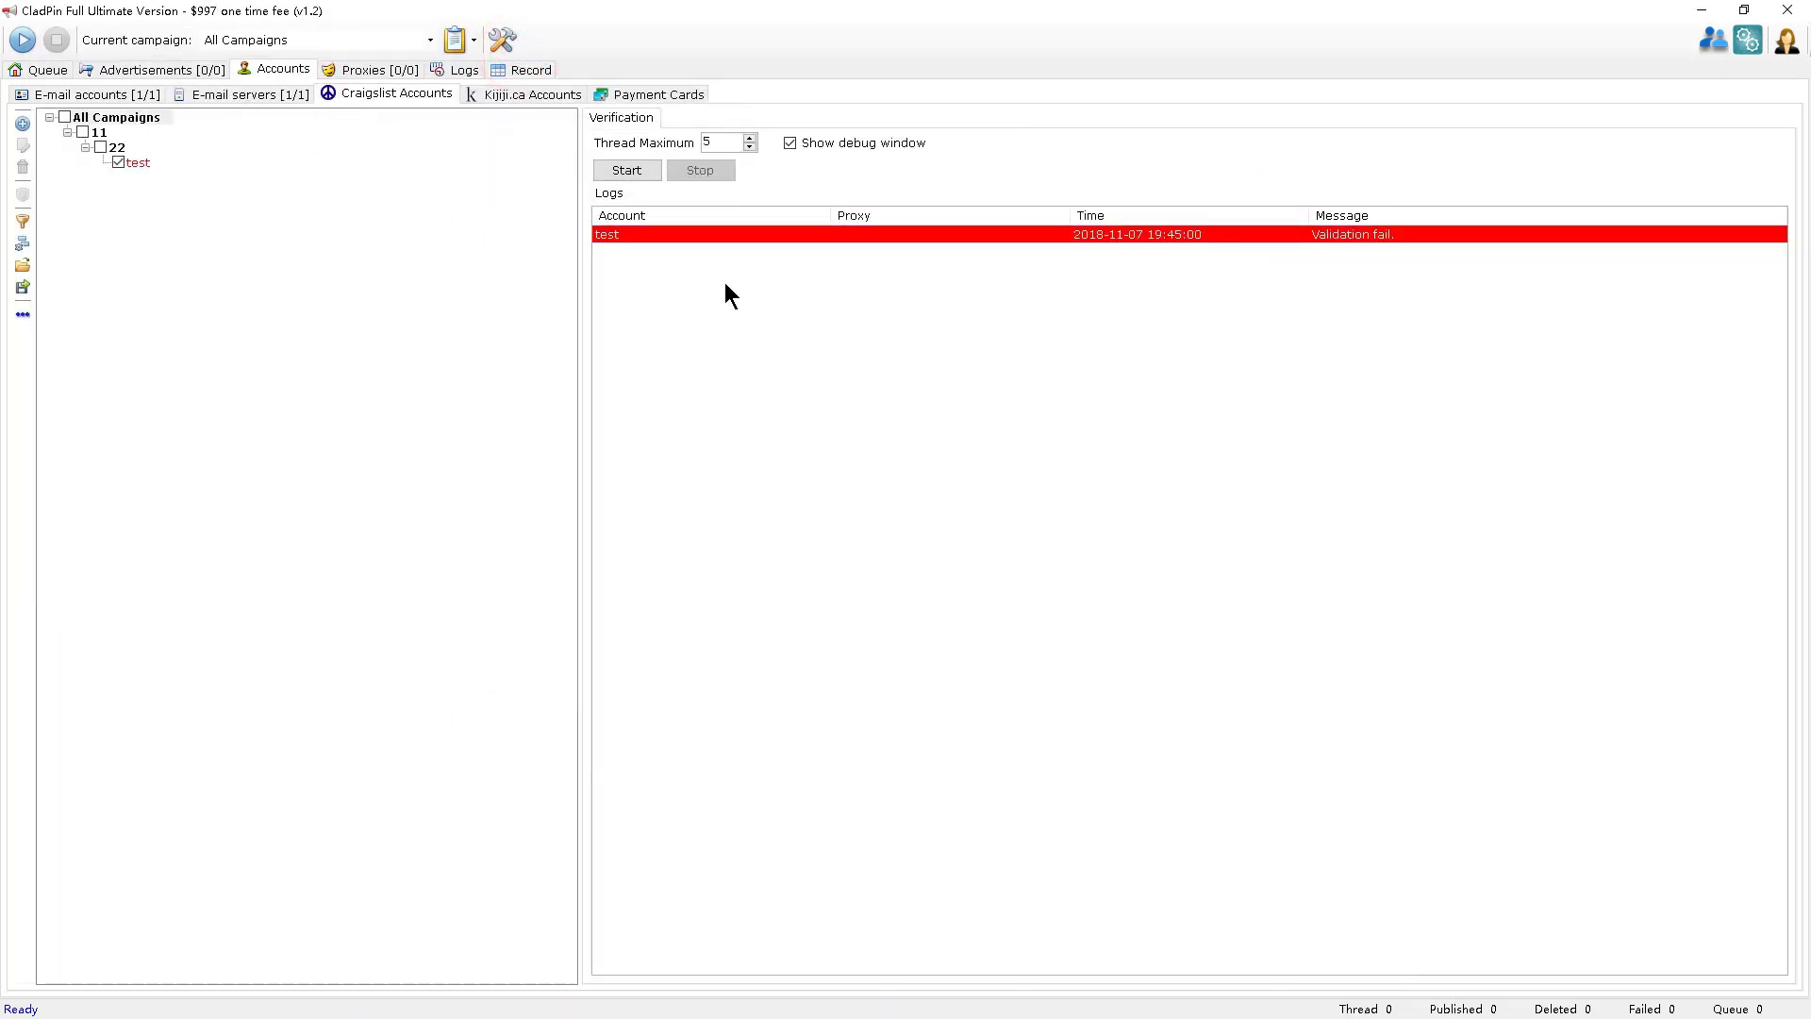
{"action": "left_click", "coordinate": [519, 88]}
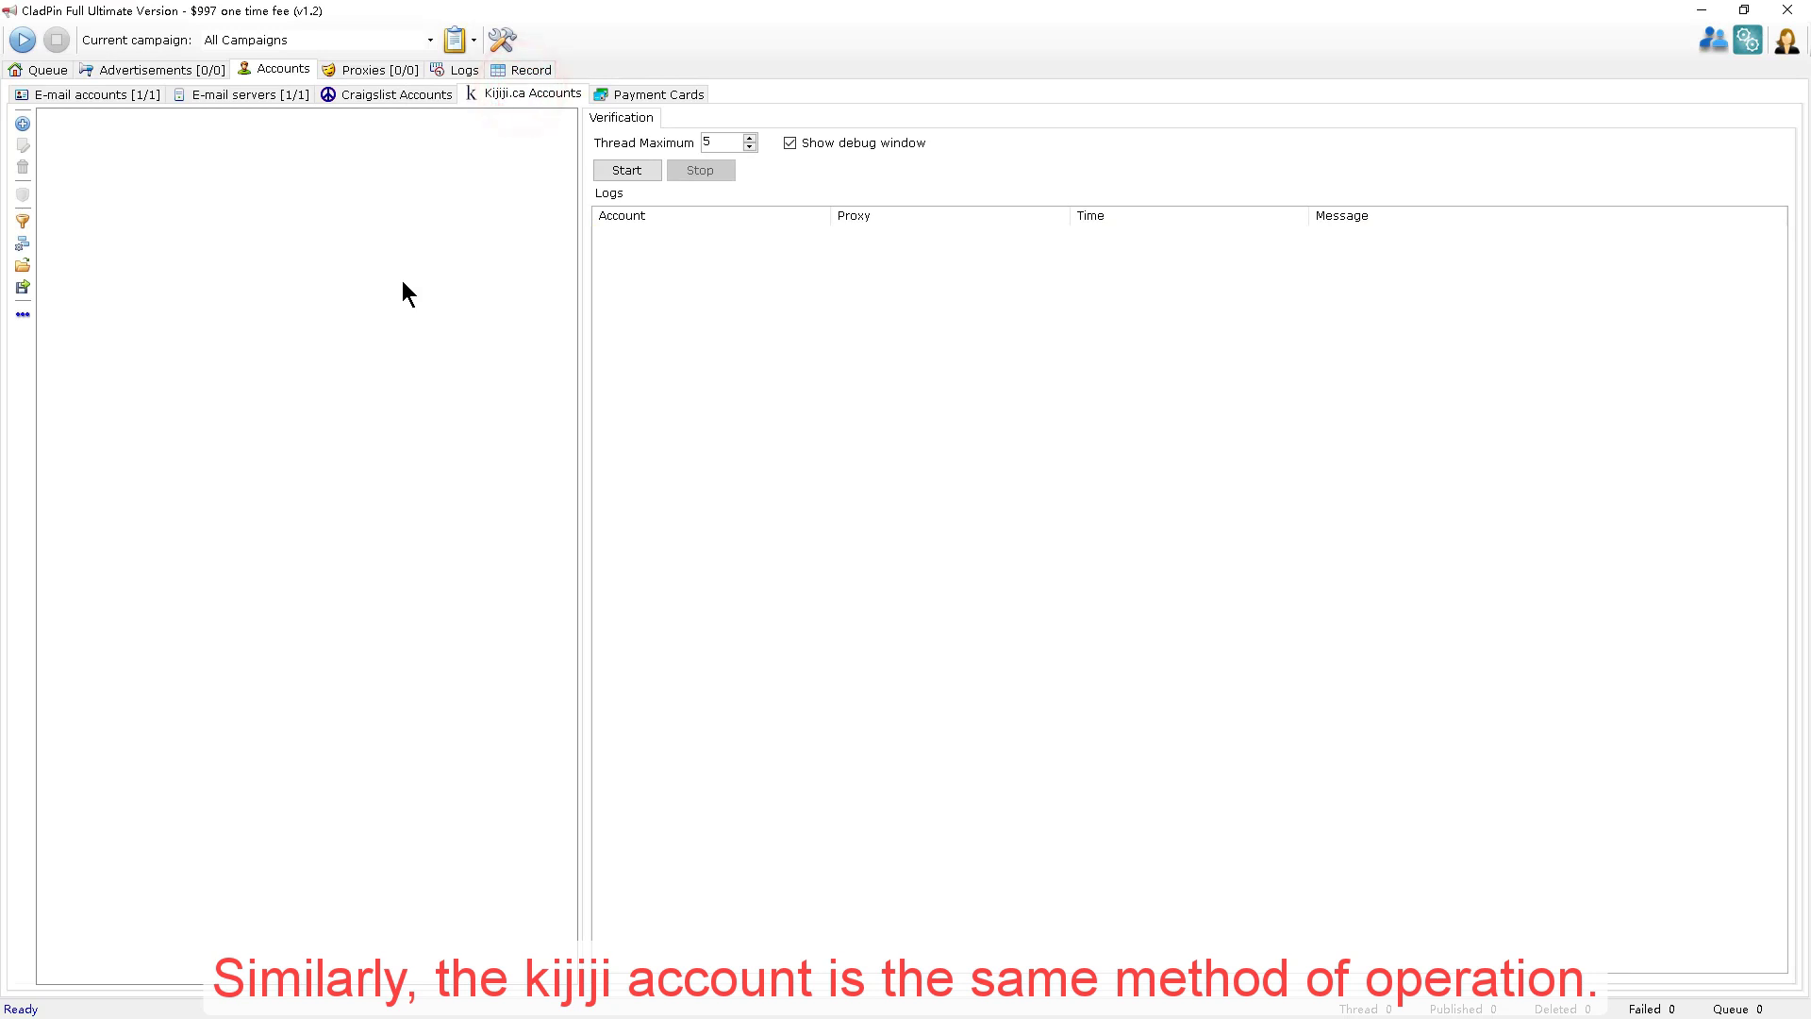
Preview the Kijiji account form without saving, then show the empty Payment Cards panel.
{"action": "left_click", "coordinate": [23, 124]}
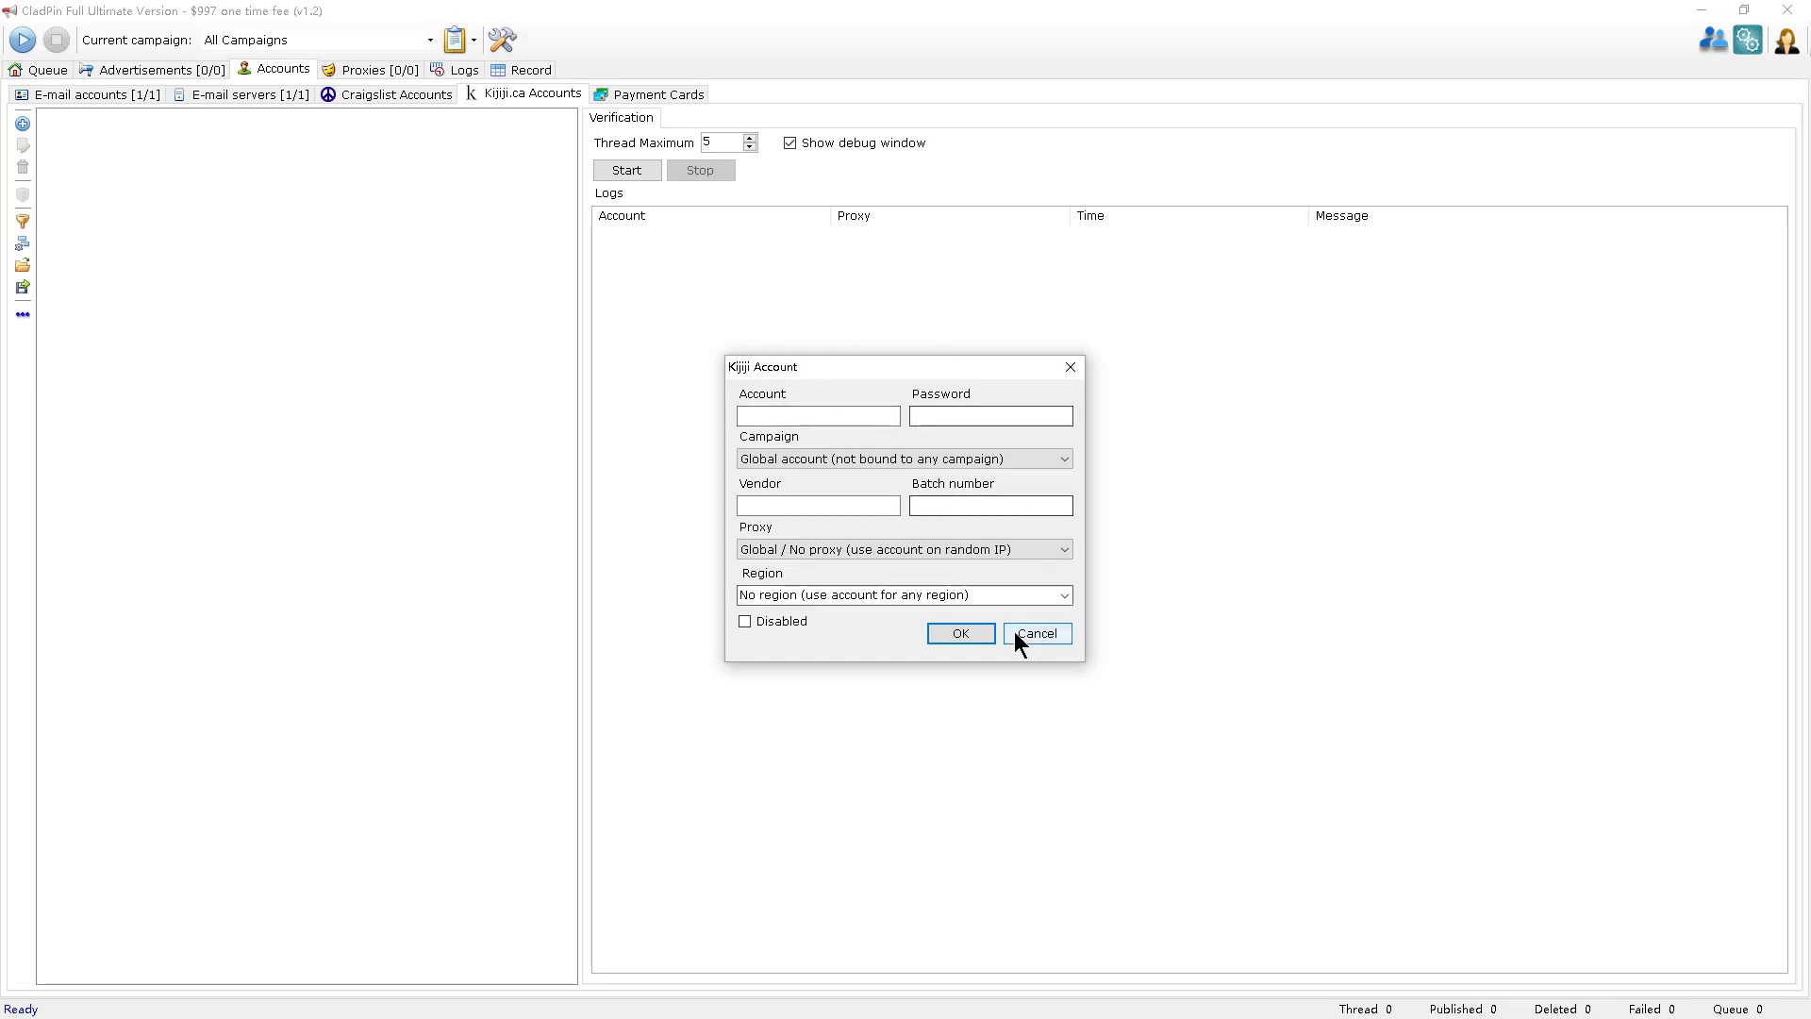
{"action": "left_click", "coordinate": [1049, 630]}
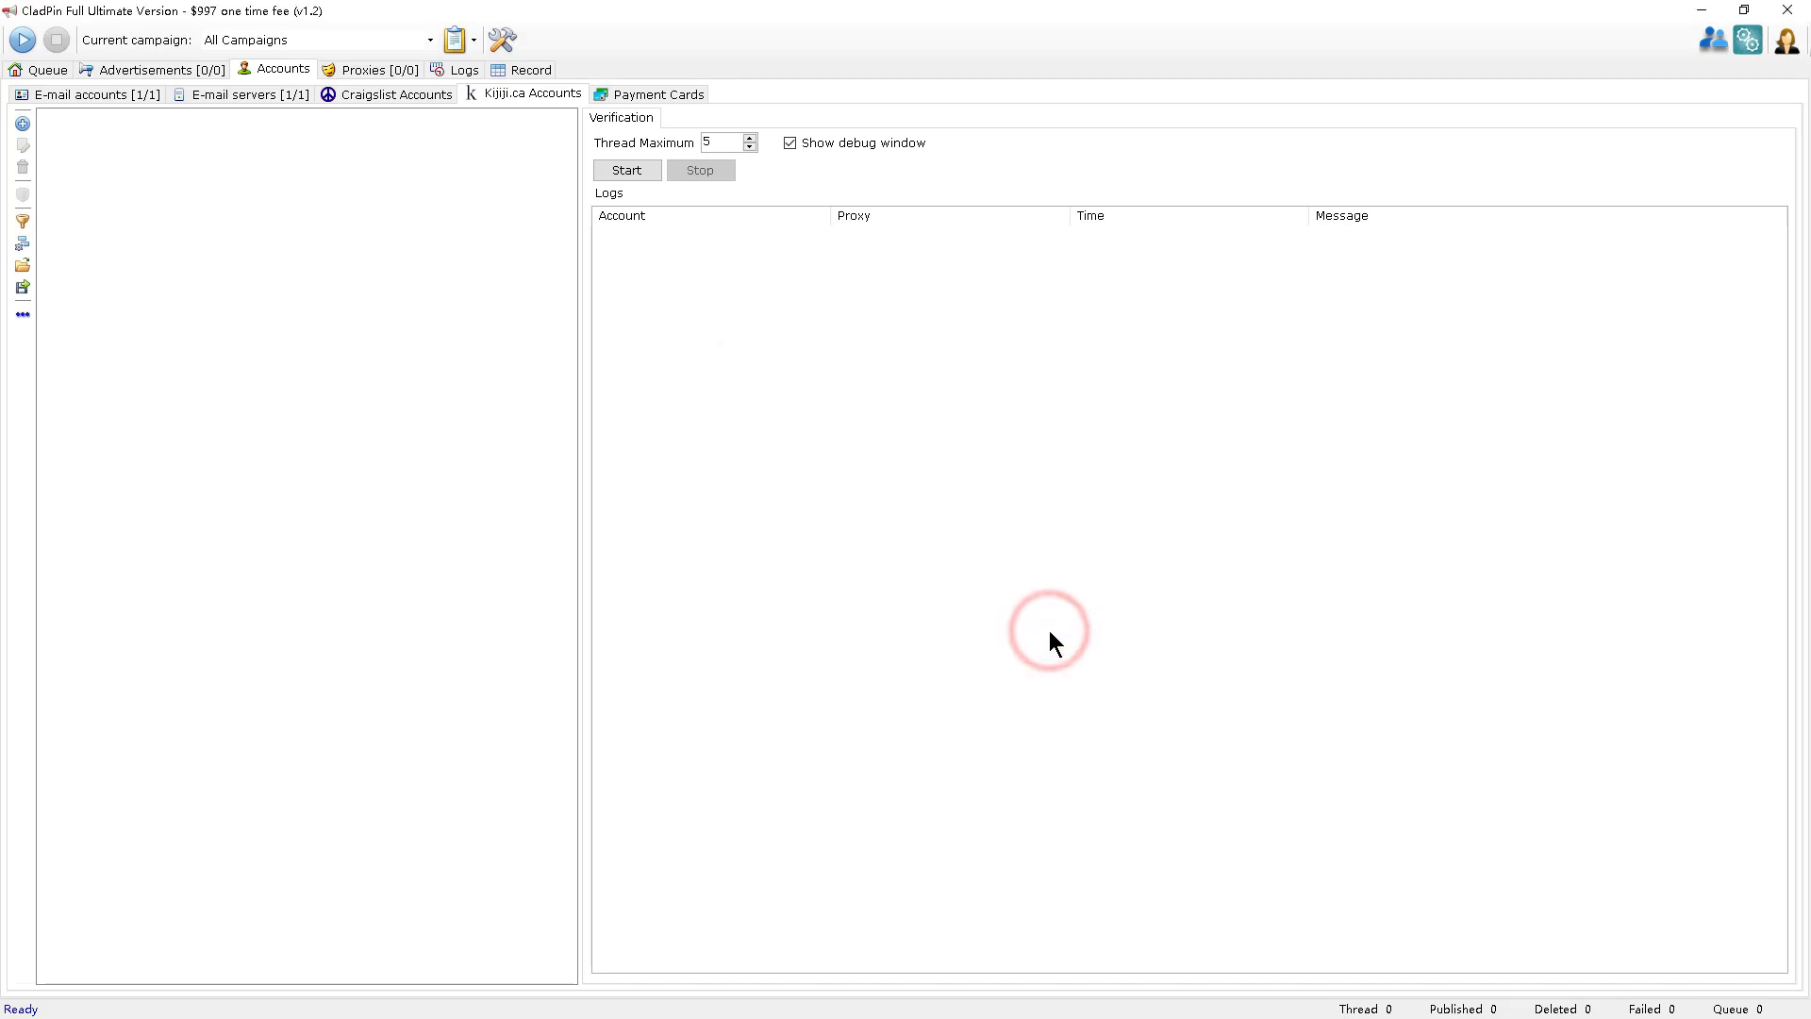
{"action": "left_click", "coordinate": [680, 95]}
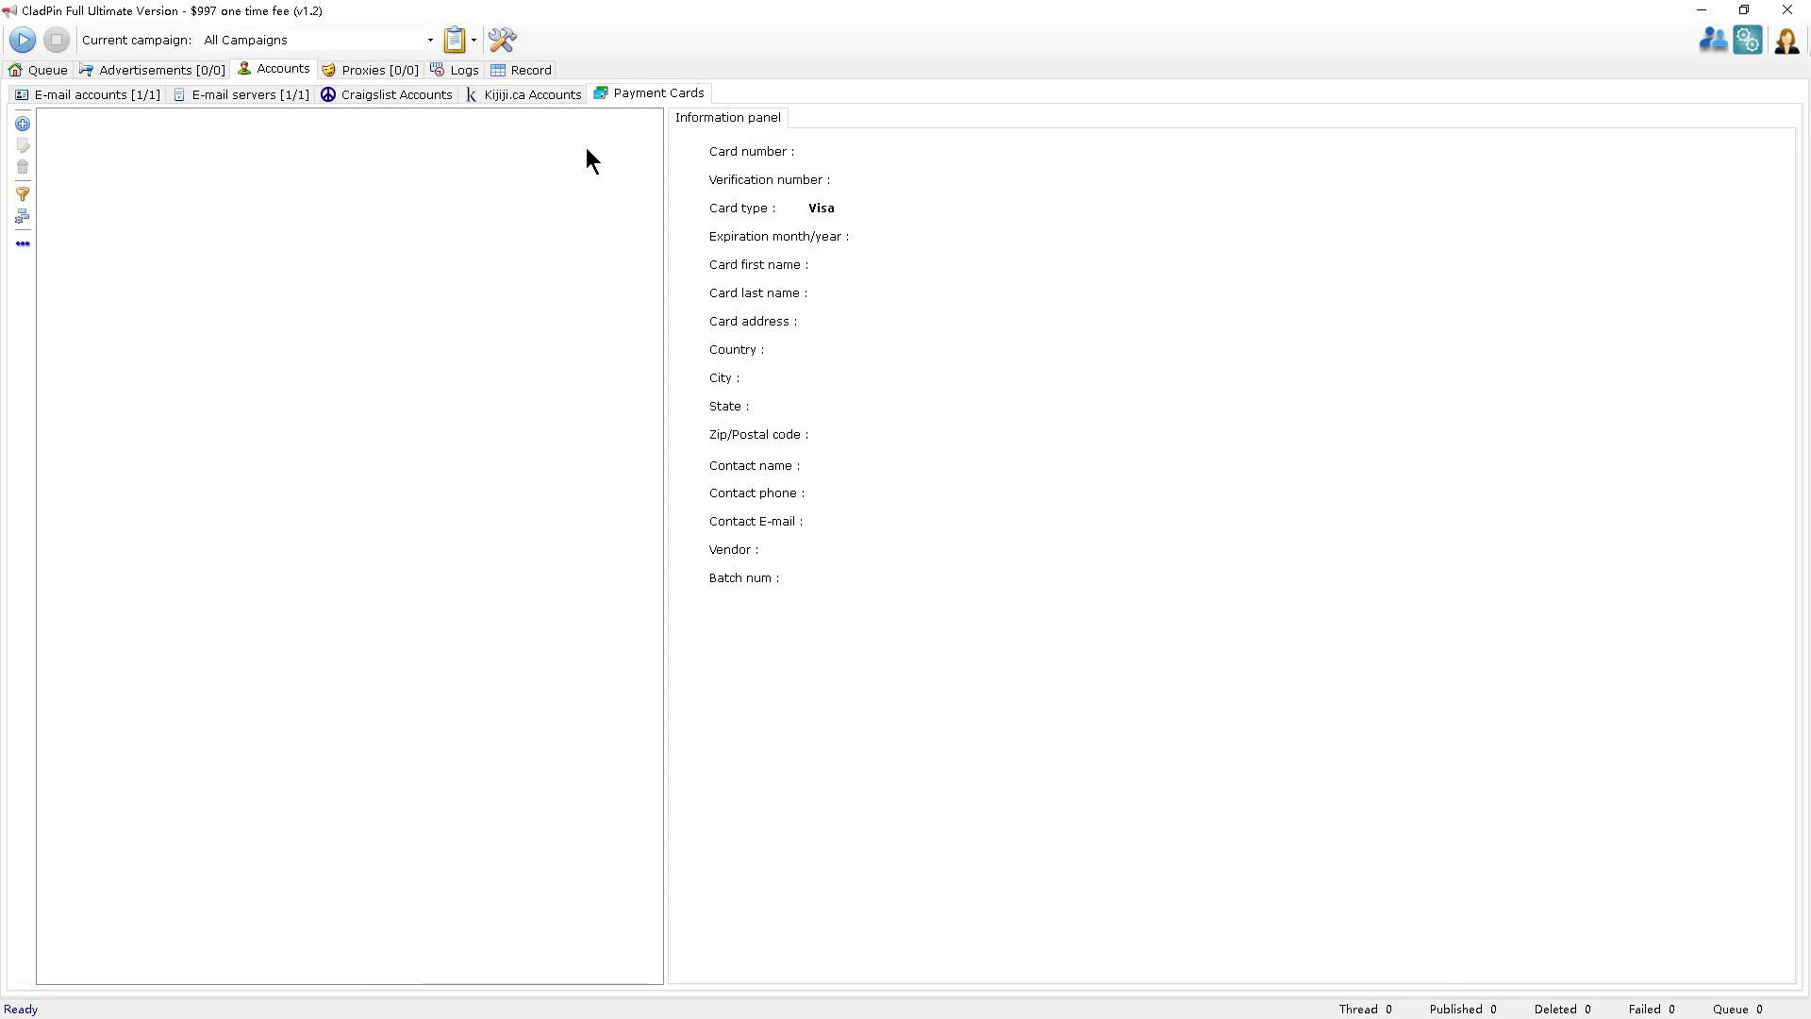
{"action": "left_click", "coordinate": [23, 124]}
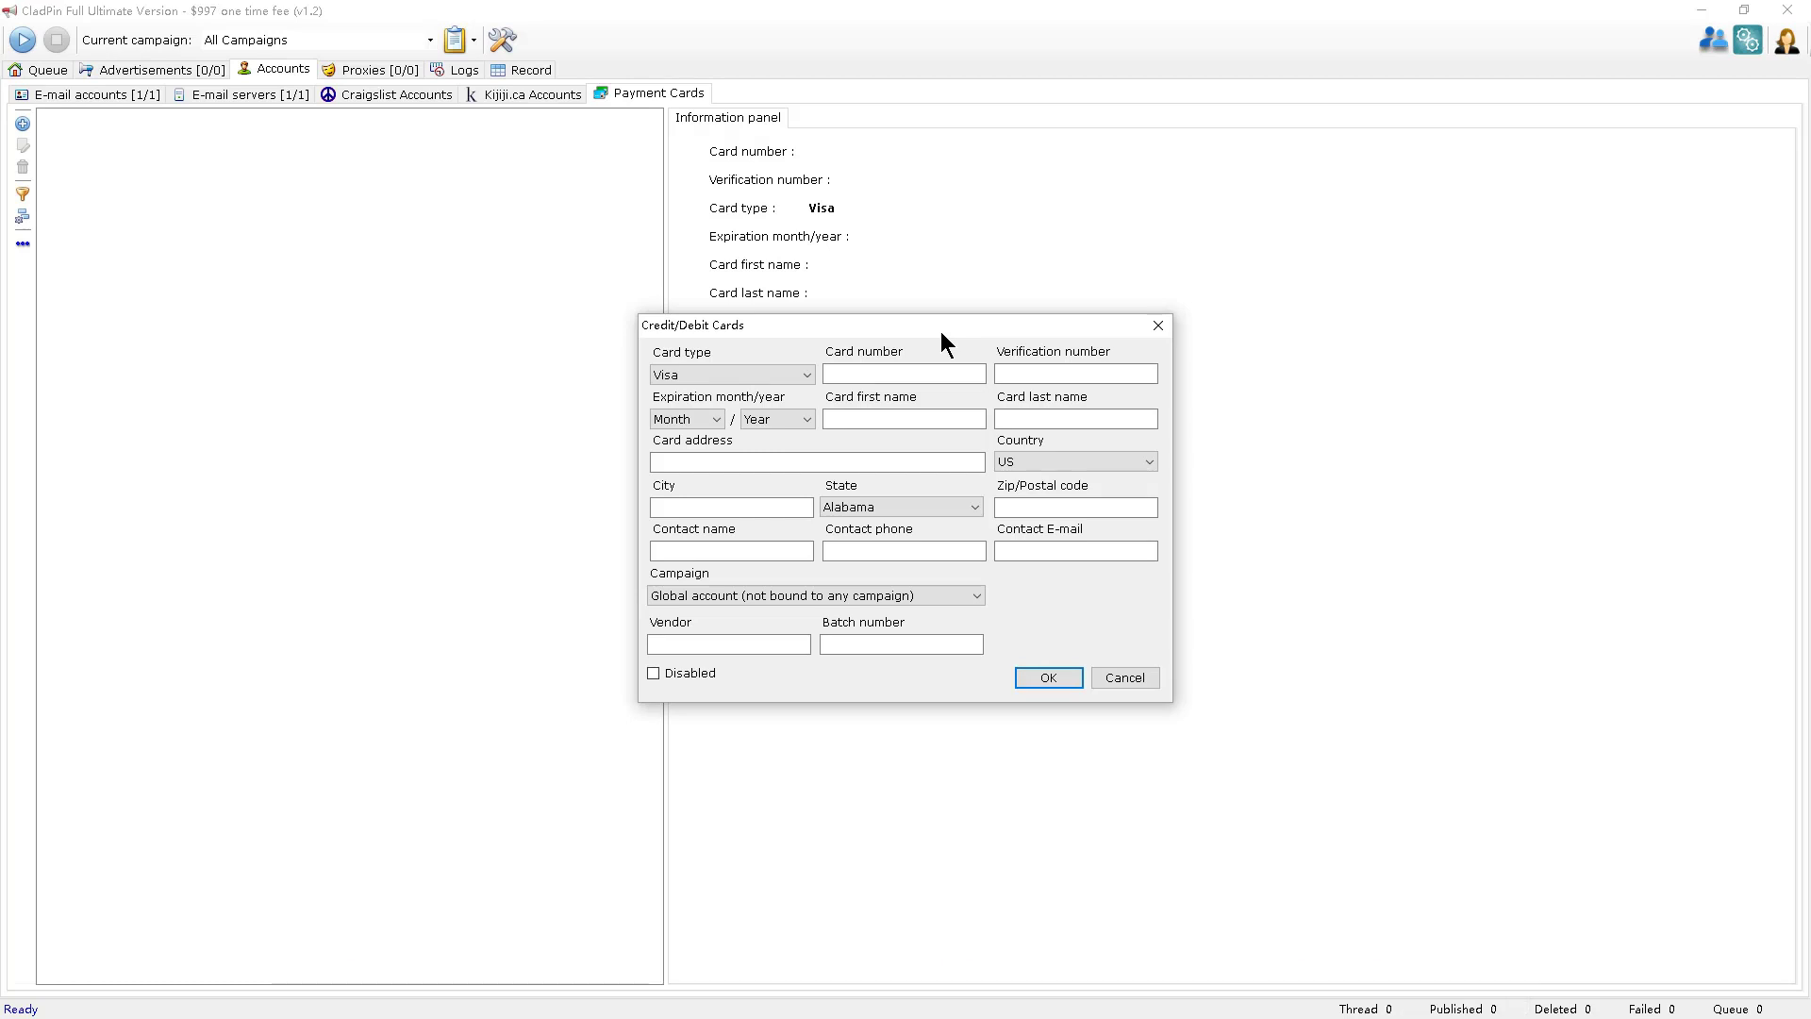
{"action": "left_click", "coordinate": [1113, 677]}
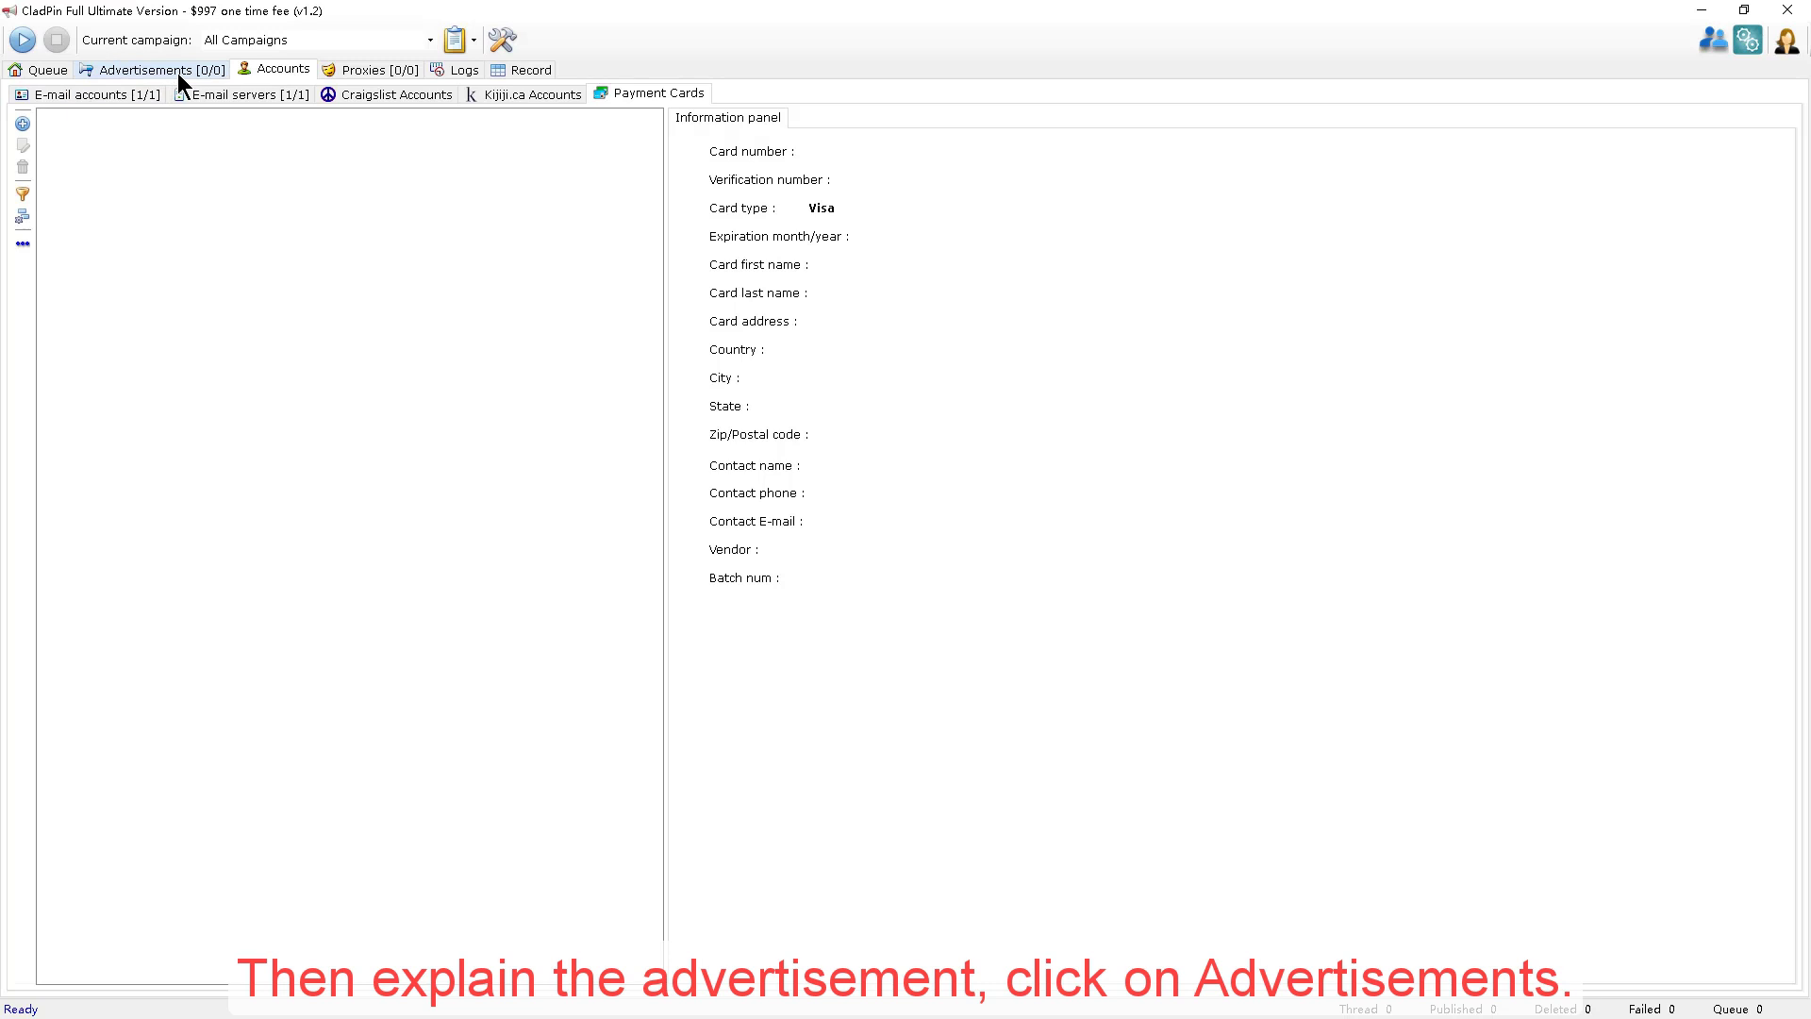
Create a new advertisement with a first ad block and name it testAD.
{"action": "left_click", "coordinate": [178, 72]}
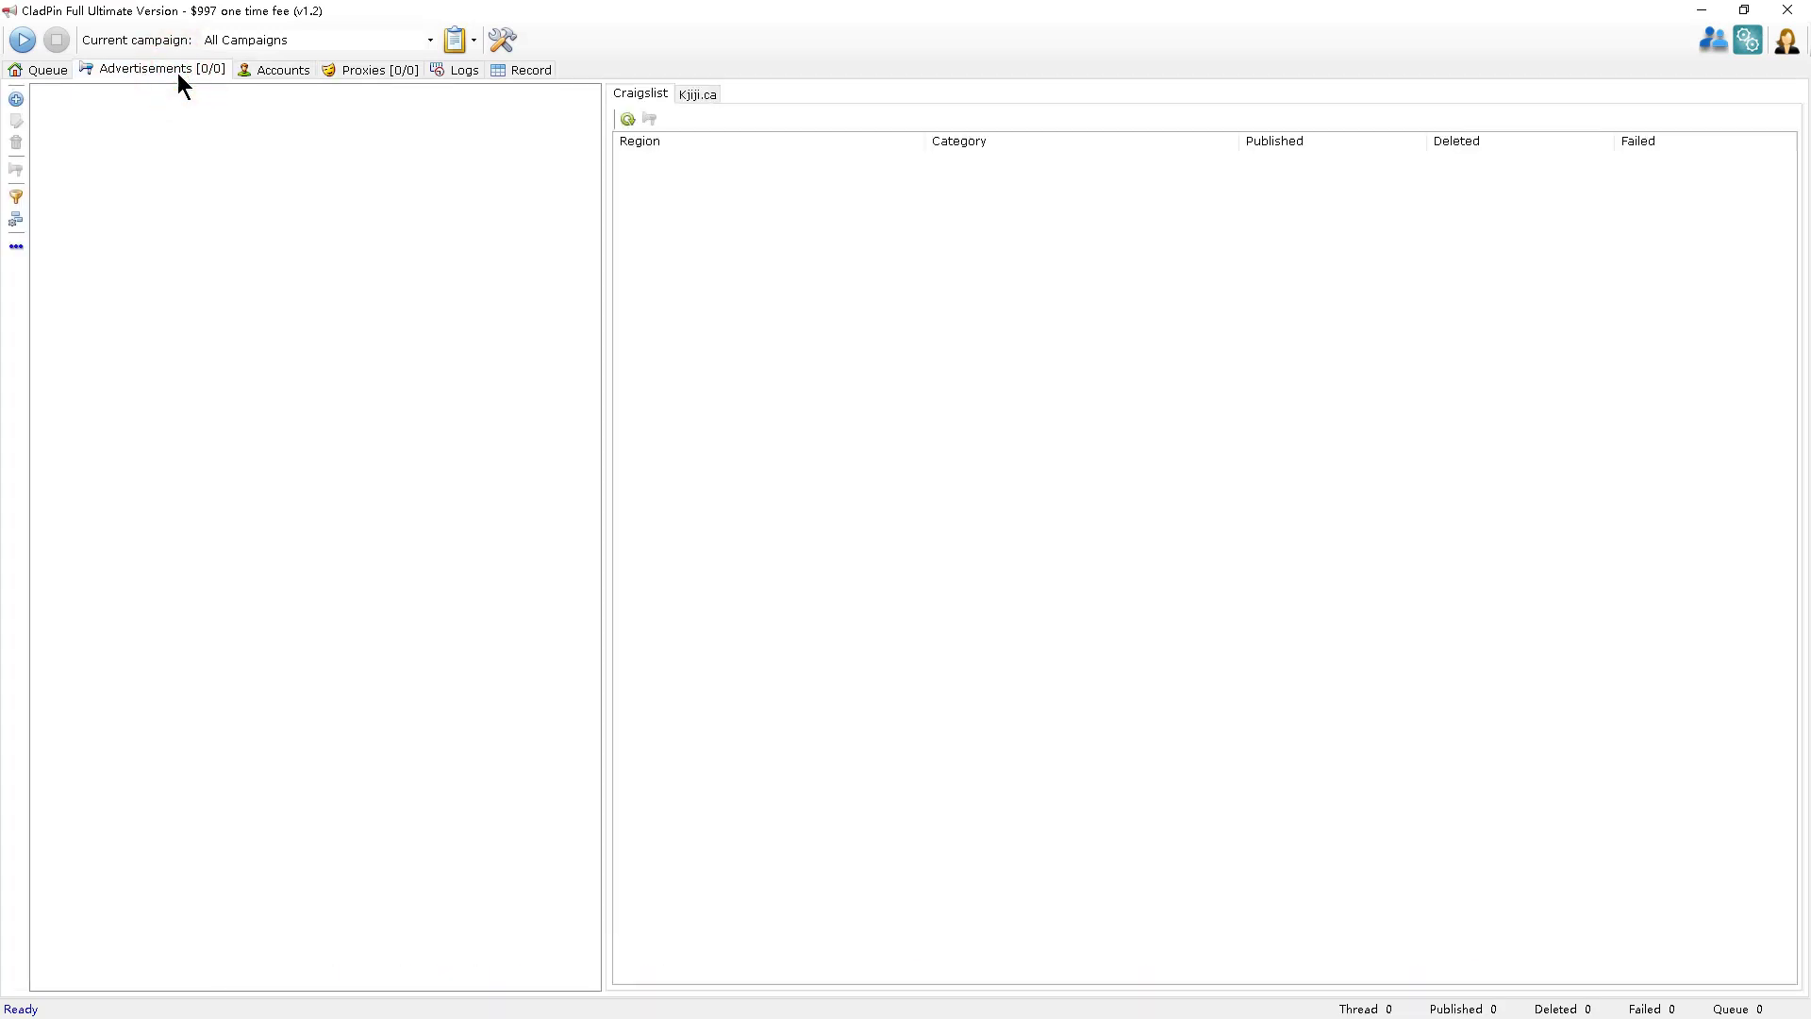
{"action": "left_click", "coordinate": [16, 99]}
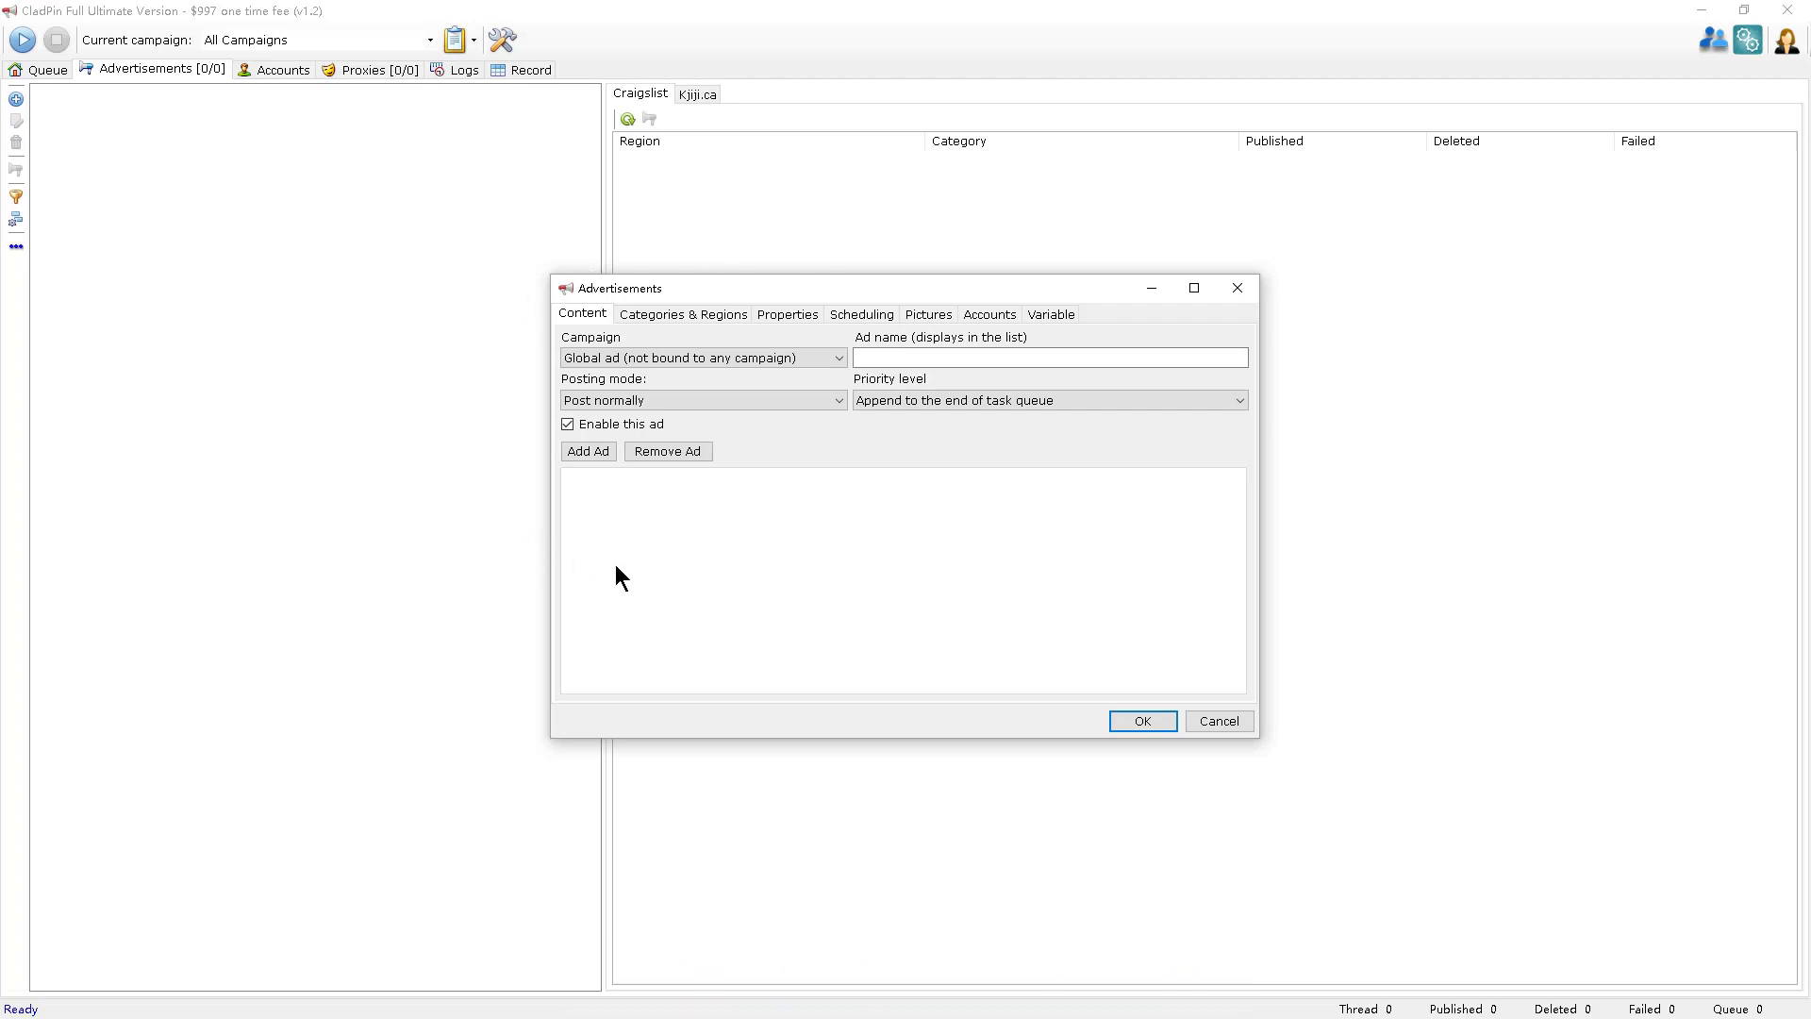
{"action": "left_click", "coordinate": [601, 457]}
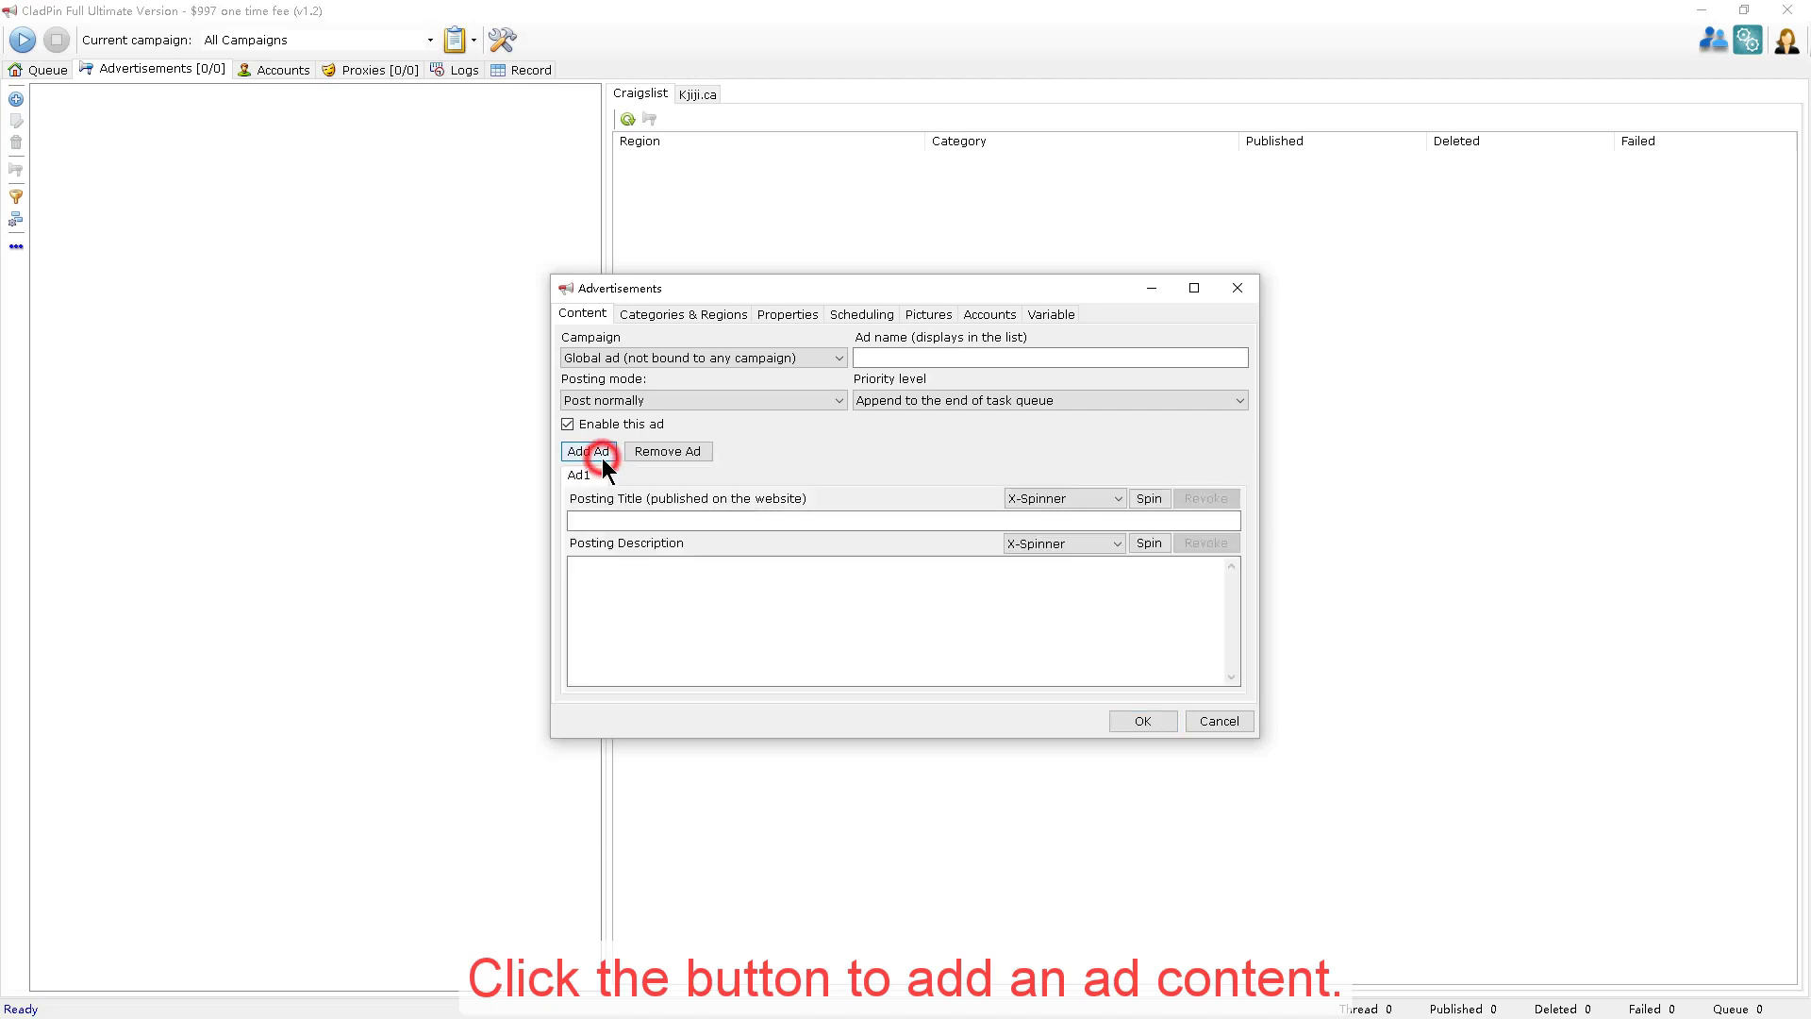
{"action": "left_click", "coordinate": [960, 356]}
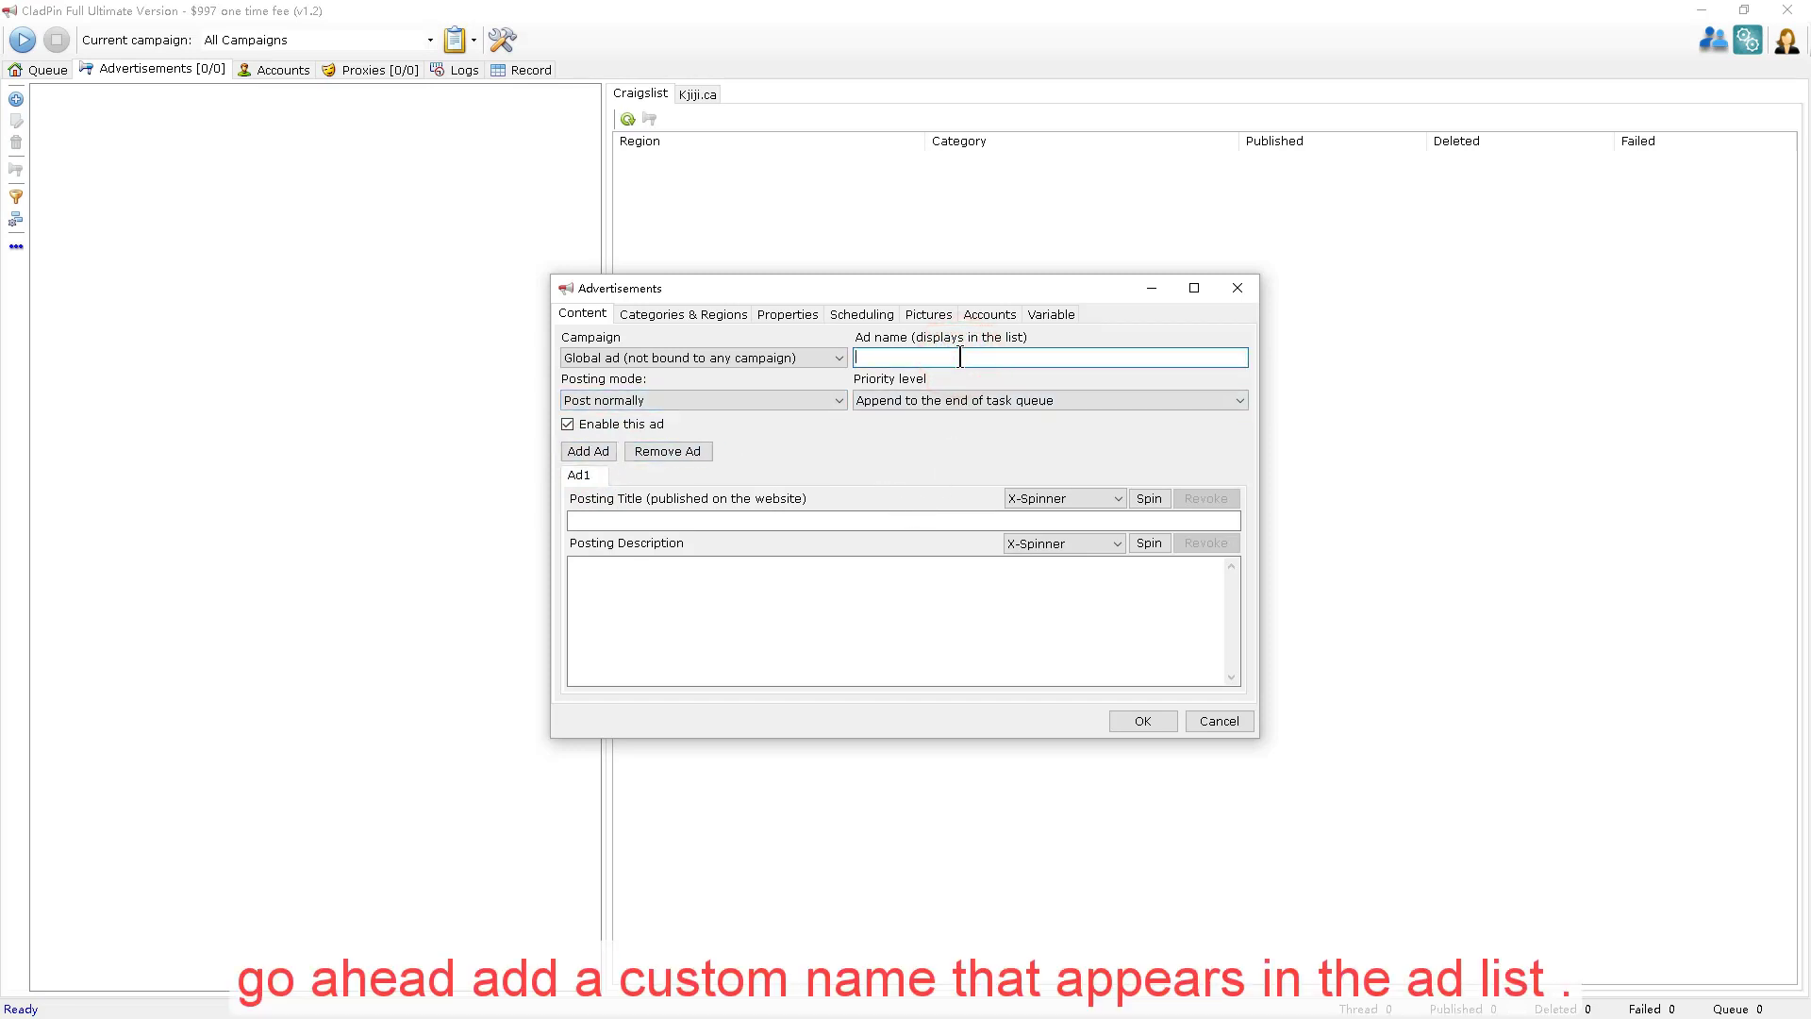
{"action": "type", "text": "testAD"}
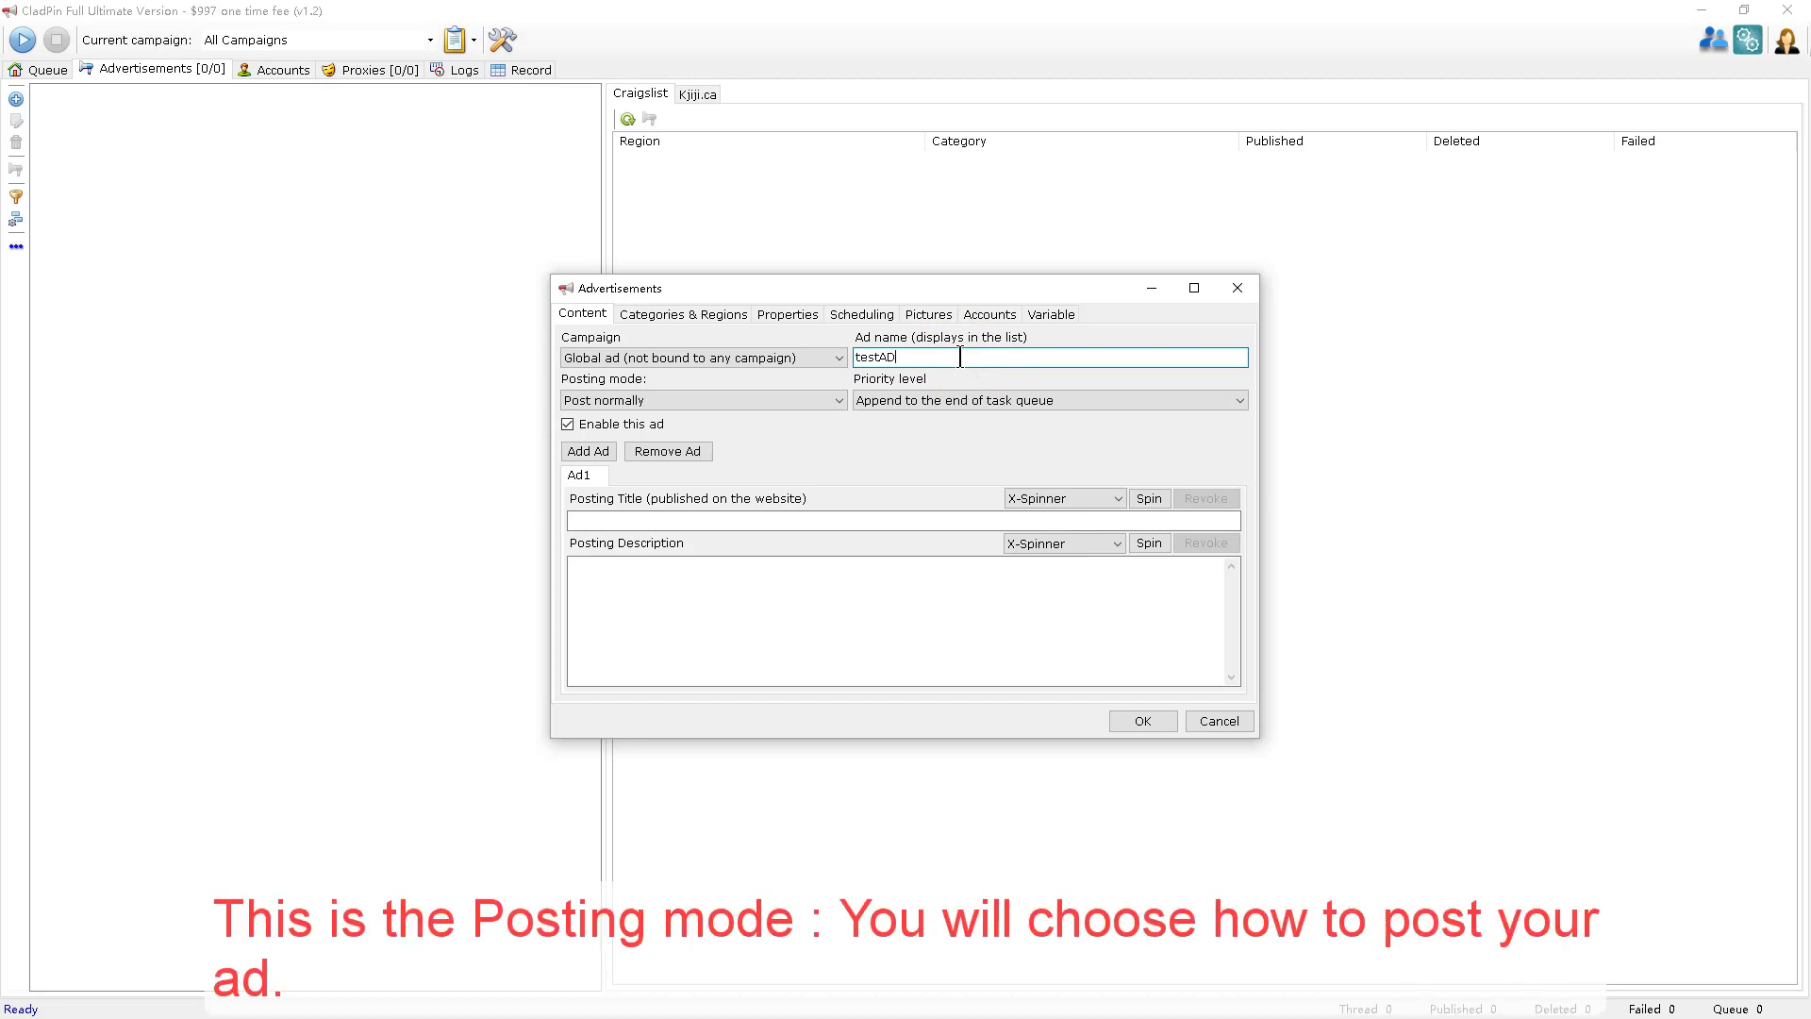
Keep posting mode as Post normally and priority as append to end of queue.
{"action": "left_click", "coordinate": [640, 405]}
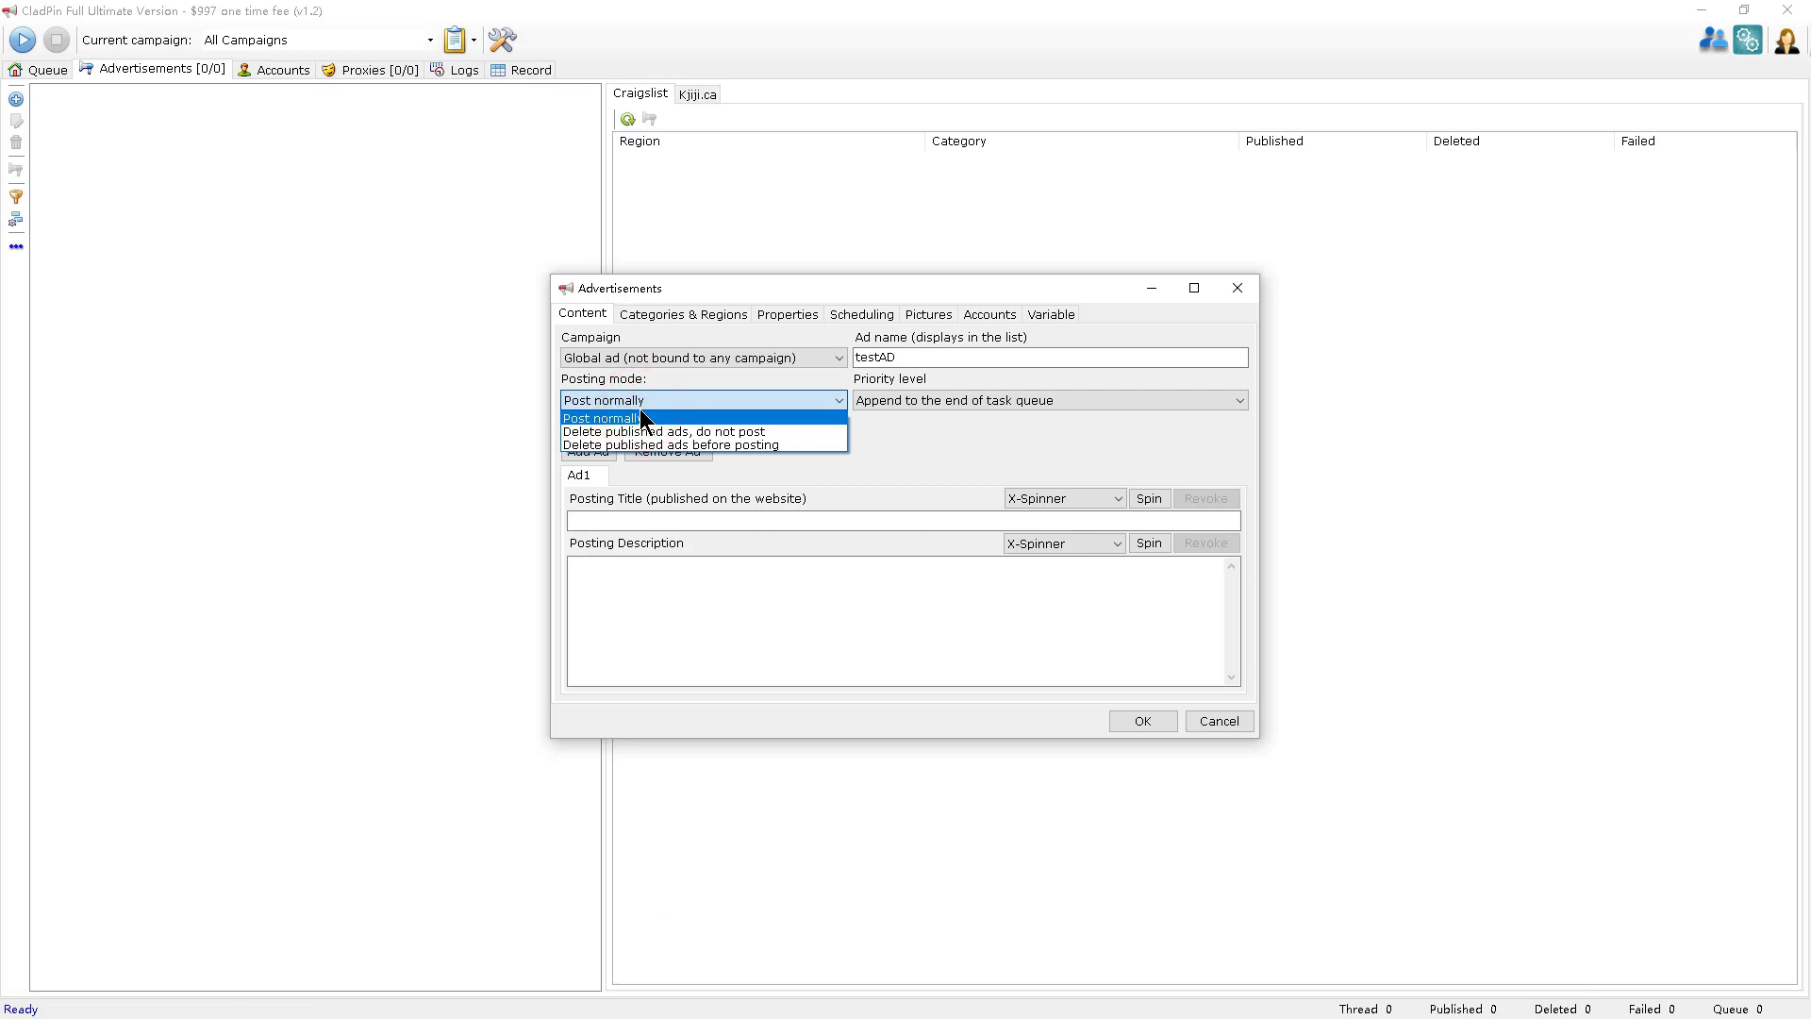
{"action": "left_click", "coordinate": [931, 432]}
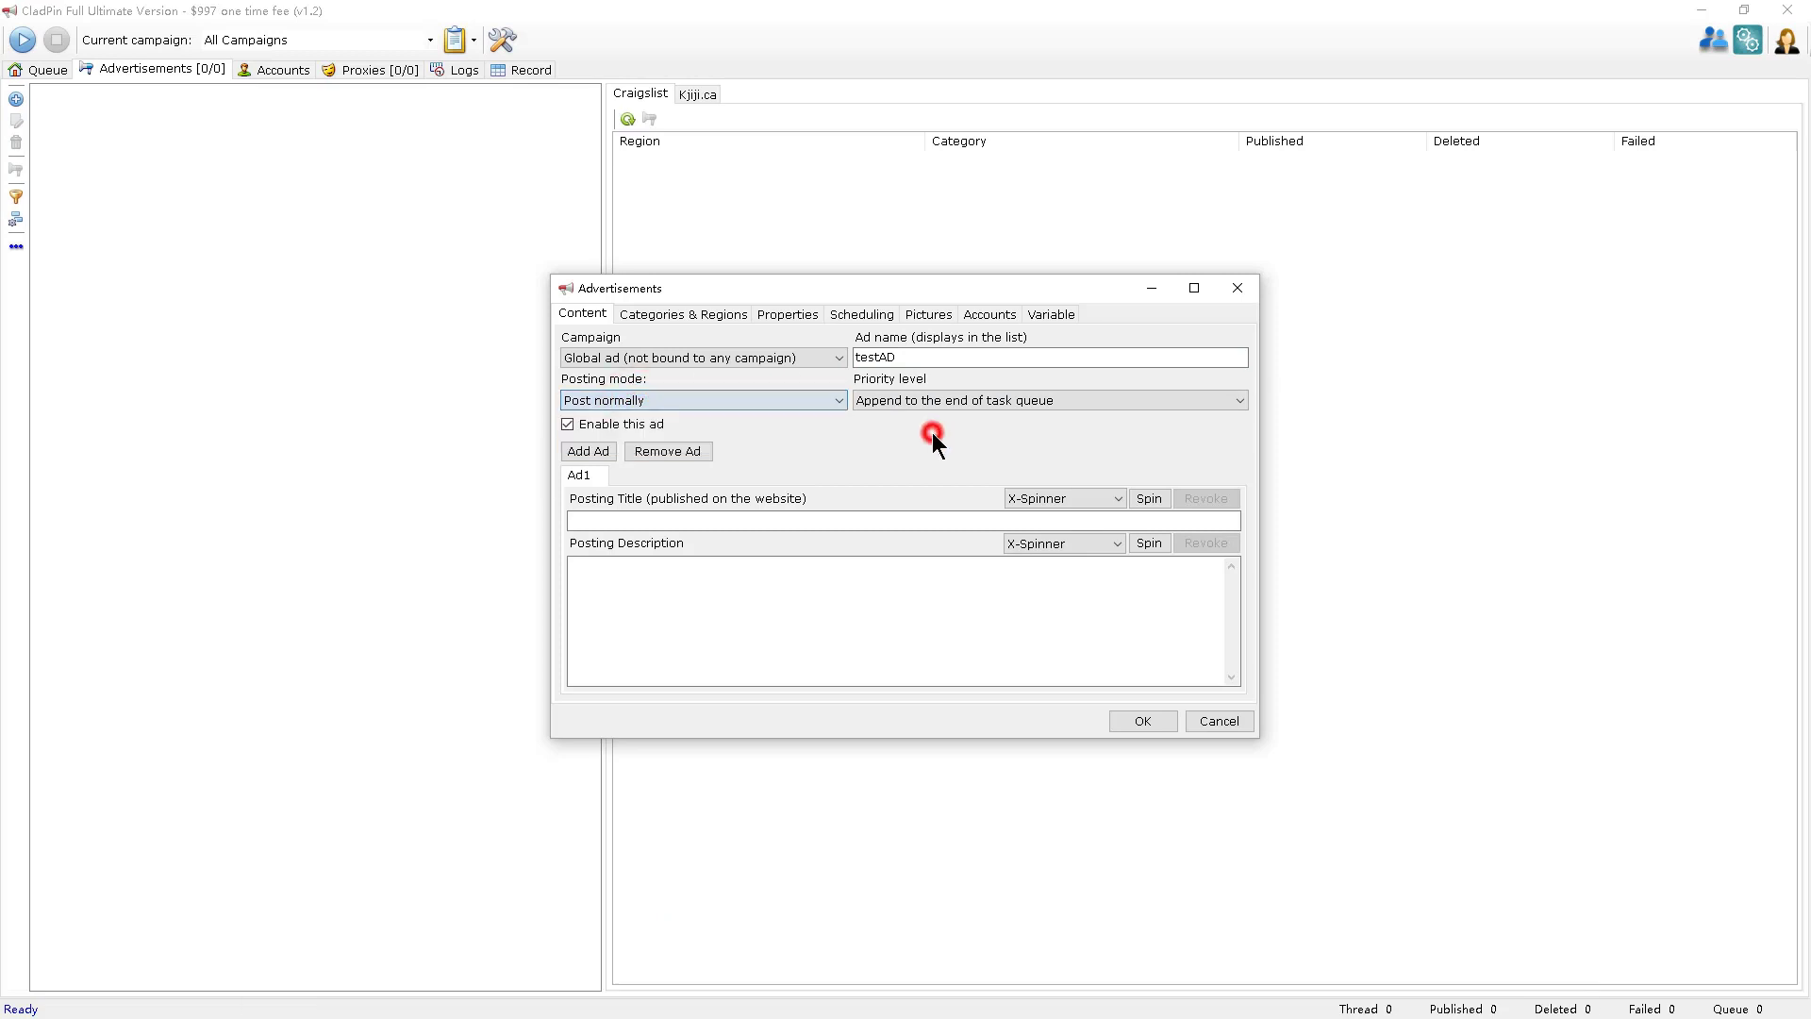
{"action": "left_click", "coordinate": [992, 400]}
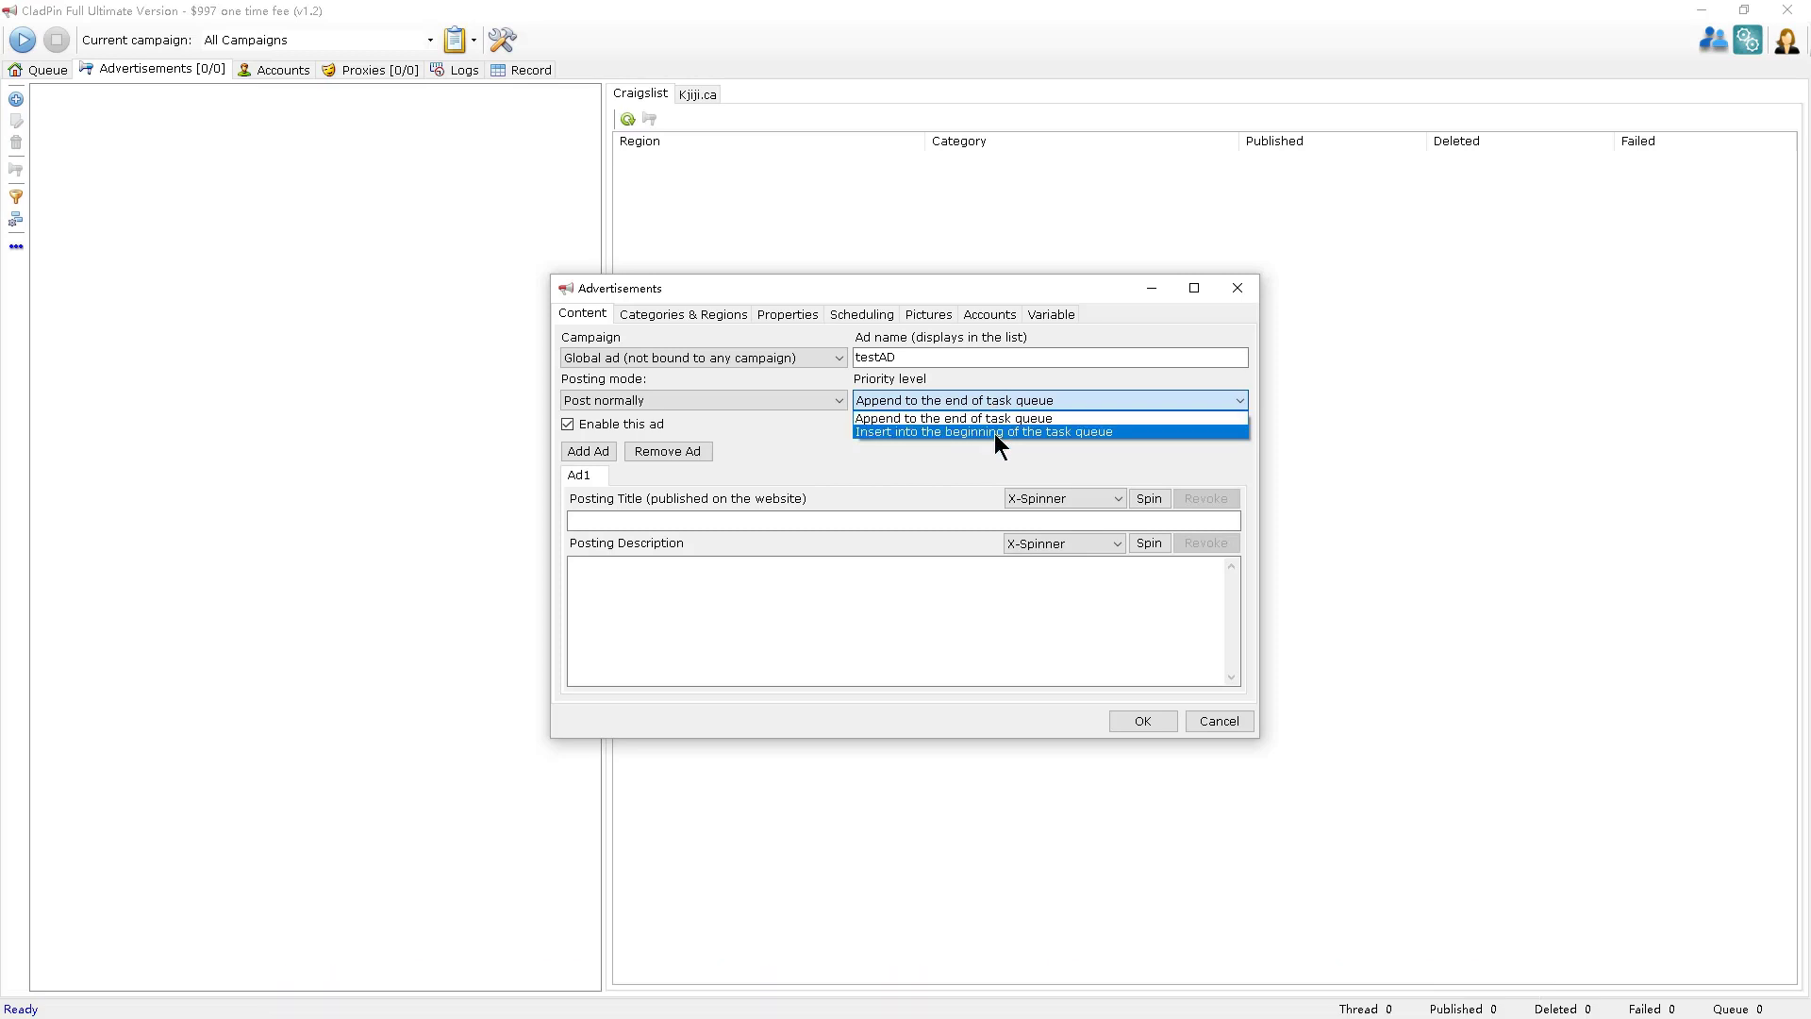
{"action": "left_click", "coordinate": [1186, 399]}
{"action": "left_click", "coordinate": [695, 518]}
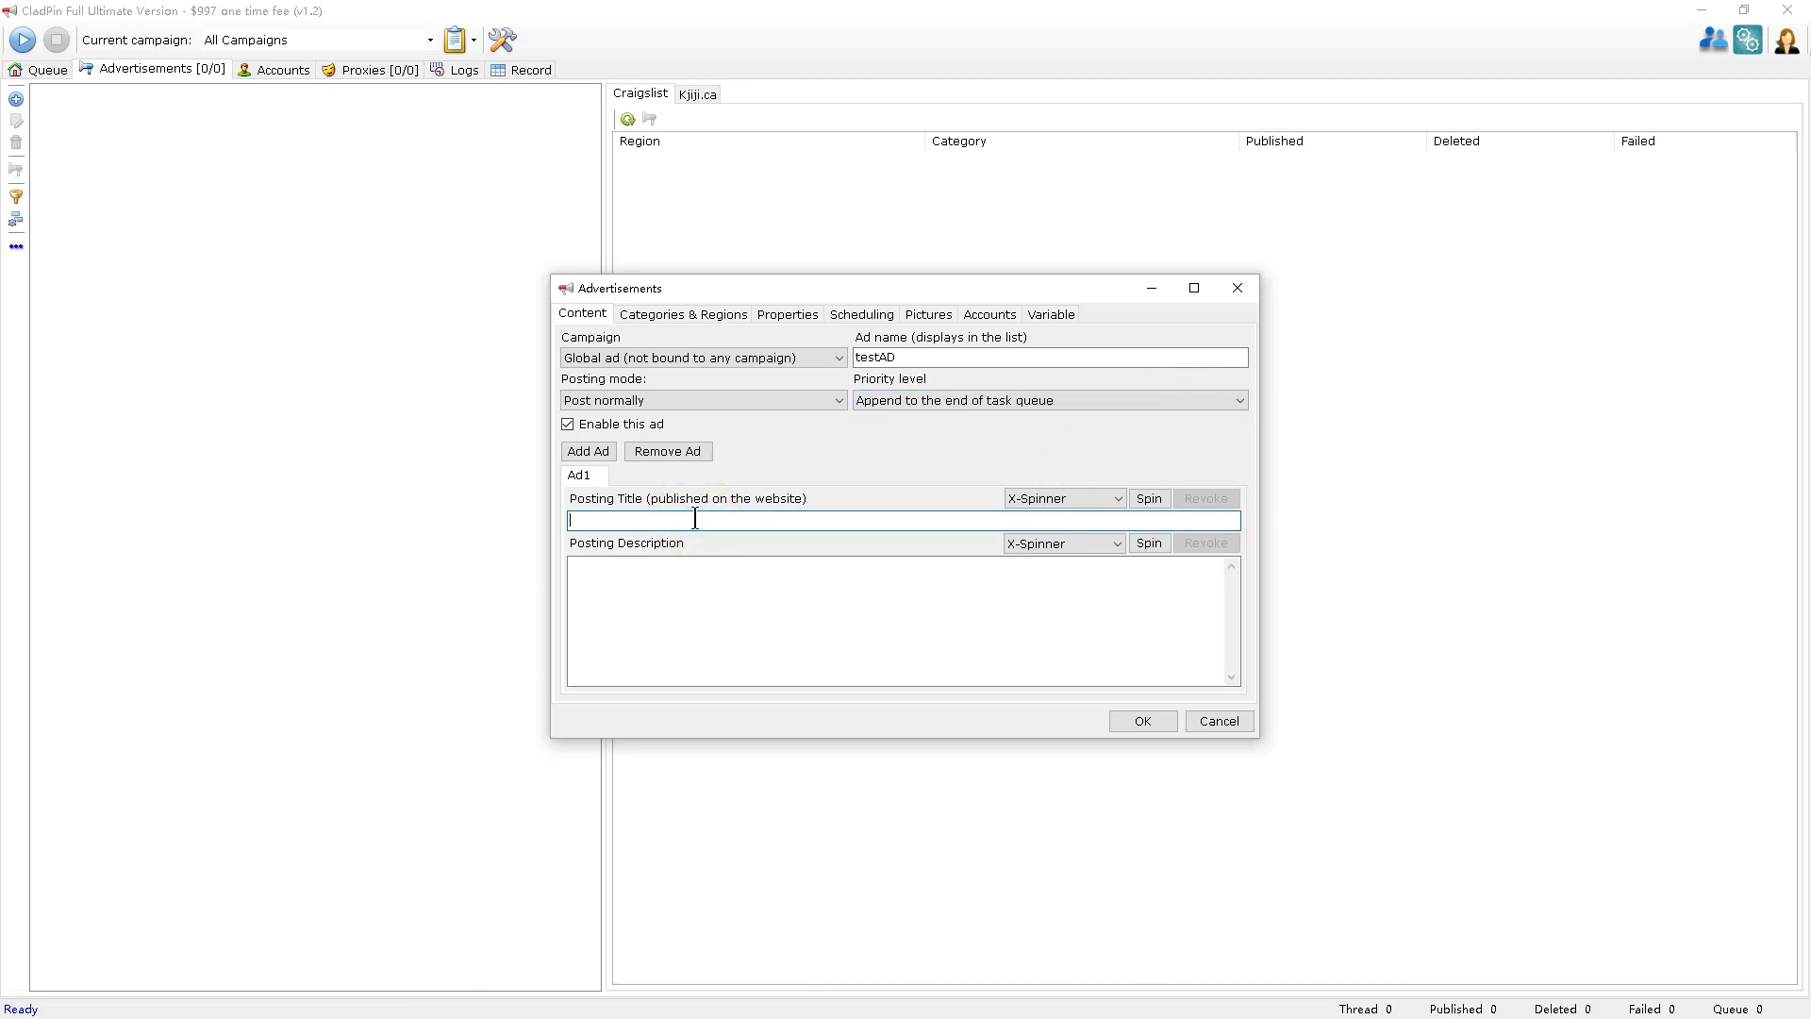
Review and close the spinner settings, then add a second ad block, Ad2, to testAD.
{"action": "left_click", "coordinate": [1150, 499]}
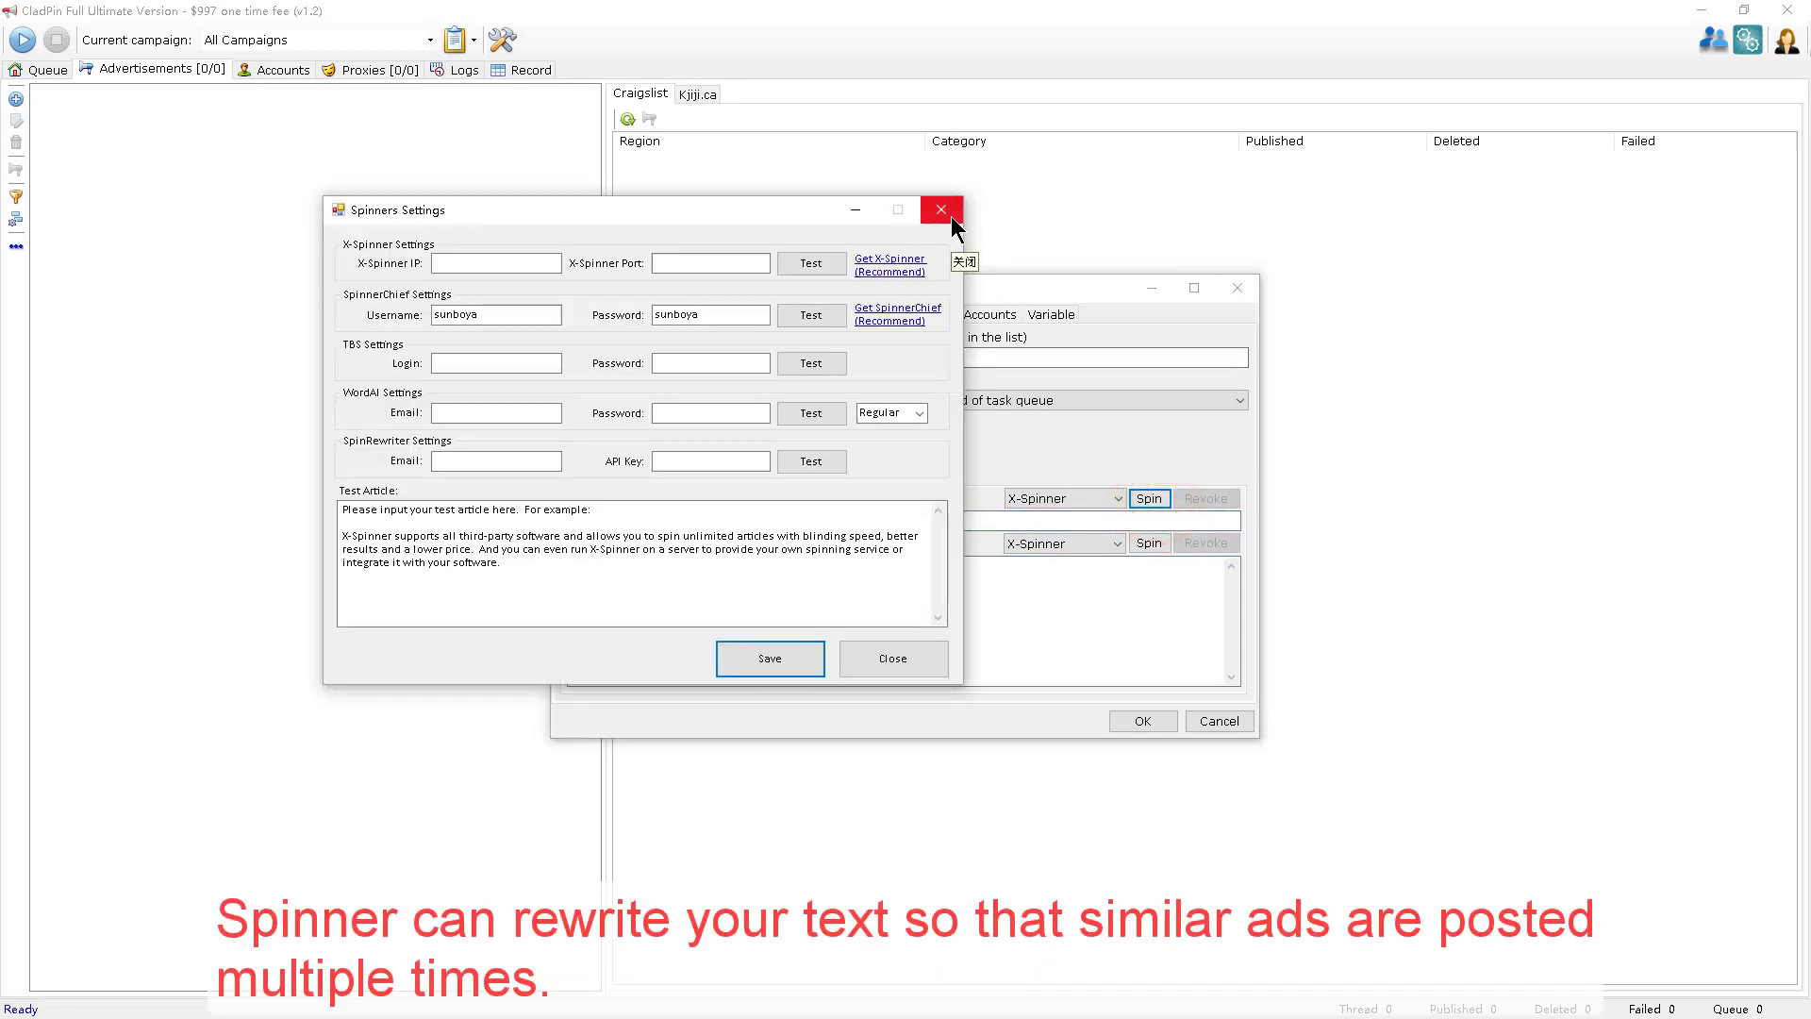
{"action": "left_click", "coordinate": [950, 217]}
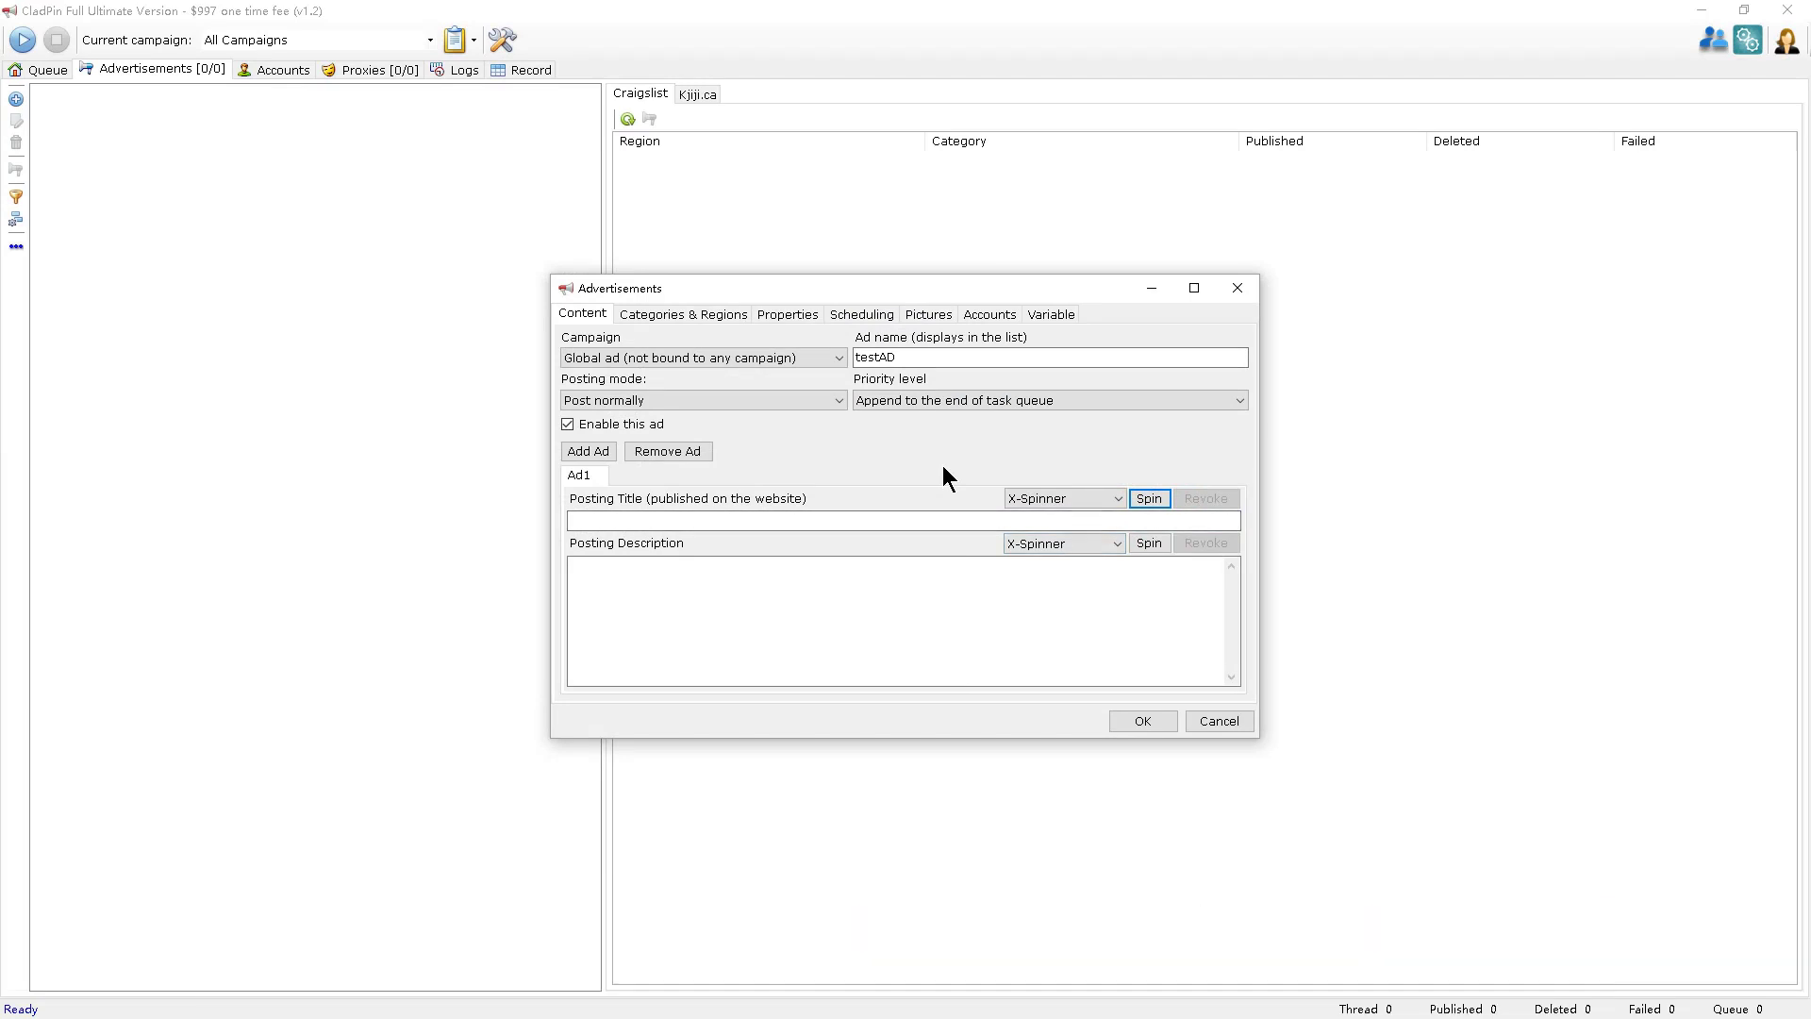
{"action": "left_click", "coordinate": [589, 452]}
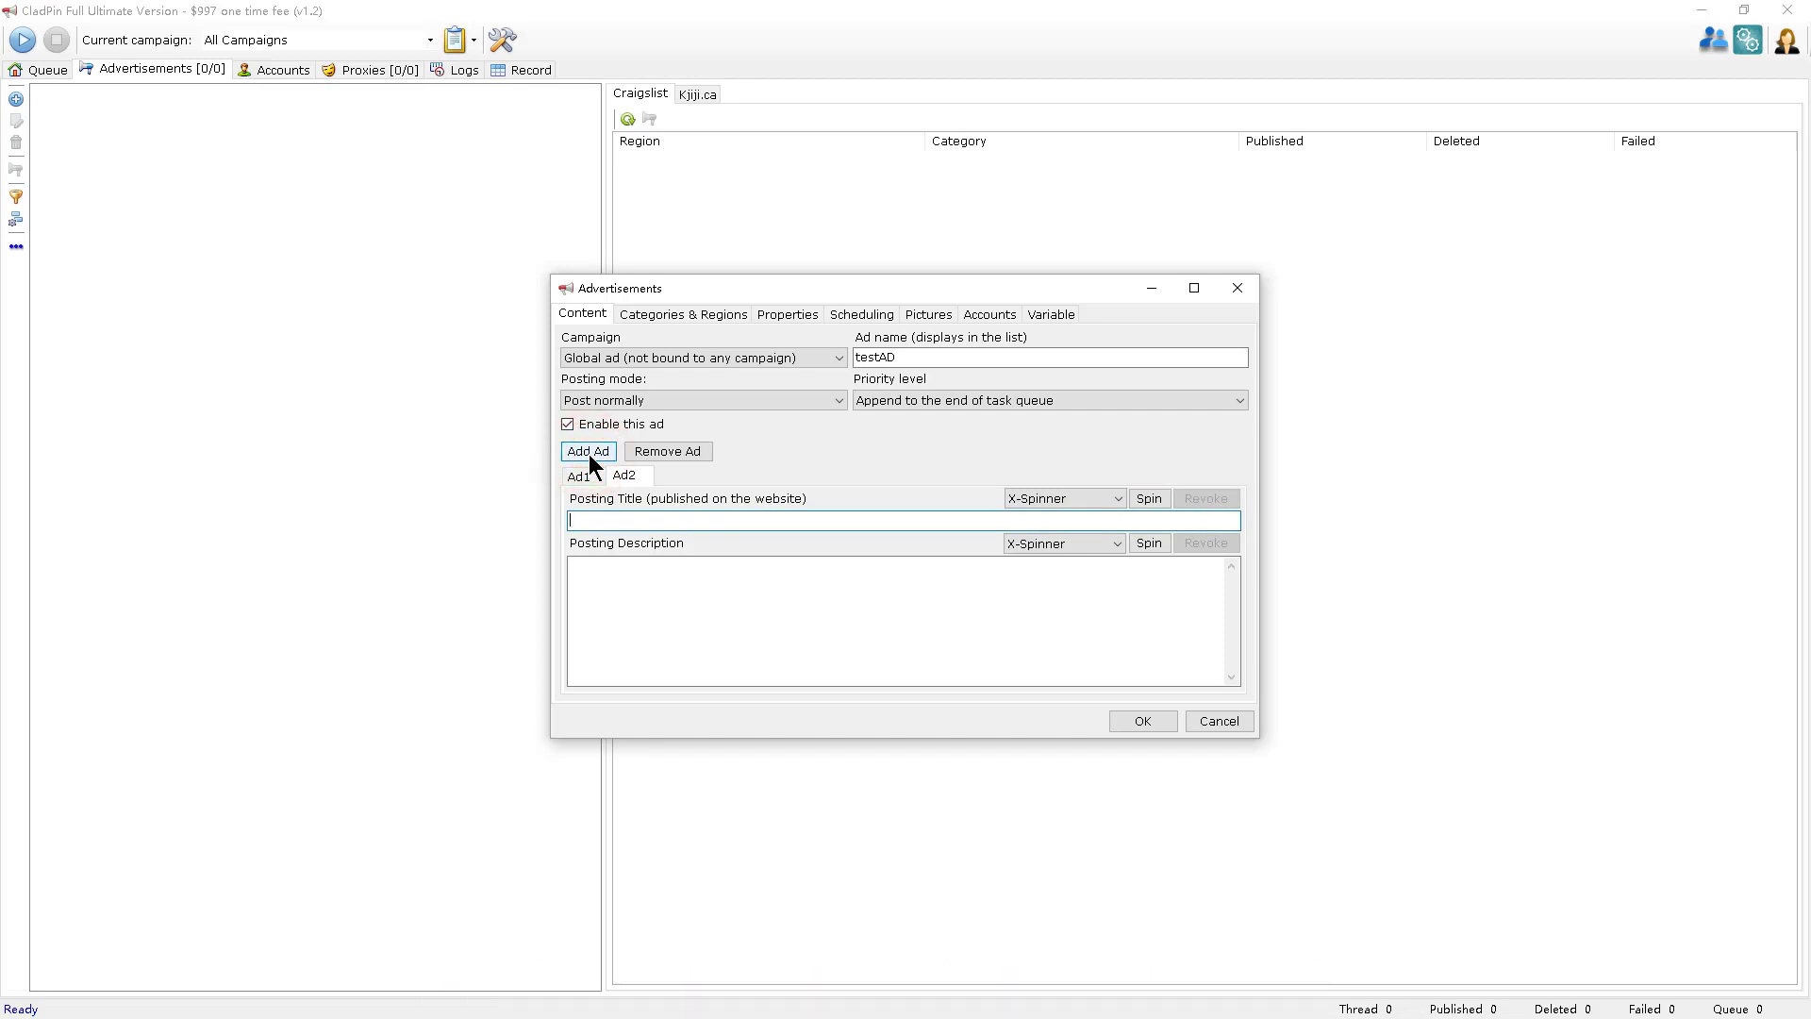
{"action": "left_click", "coordinate": [640, 520]}
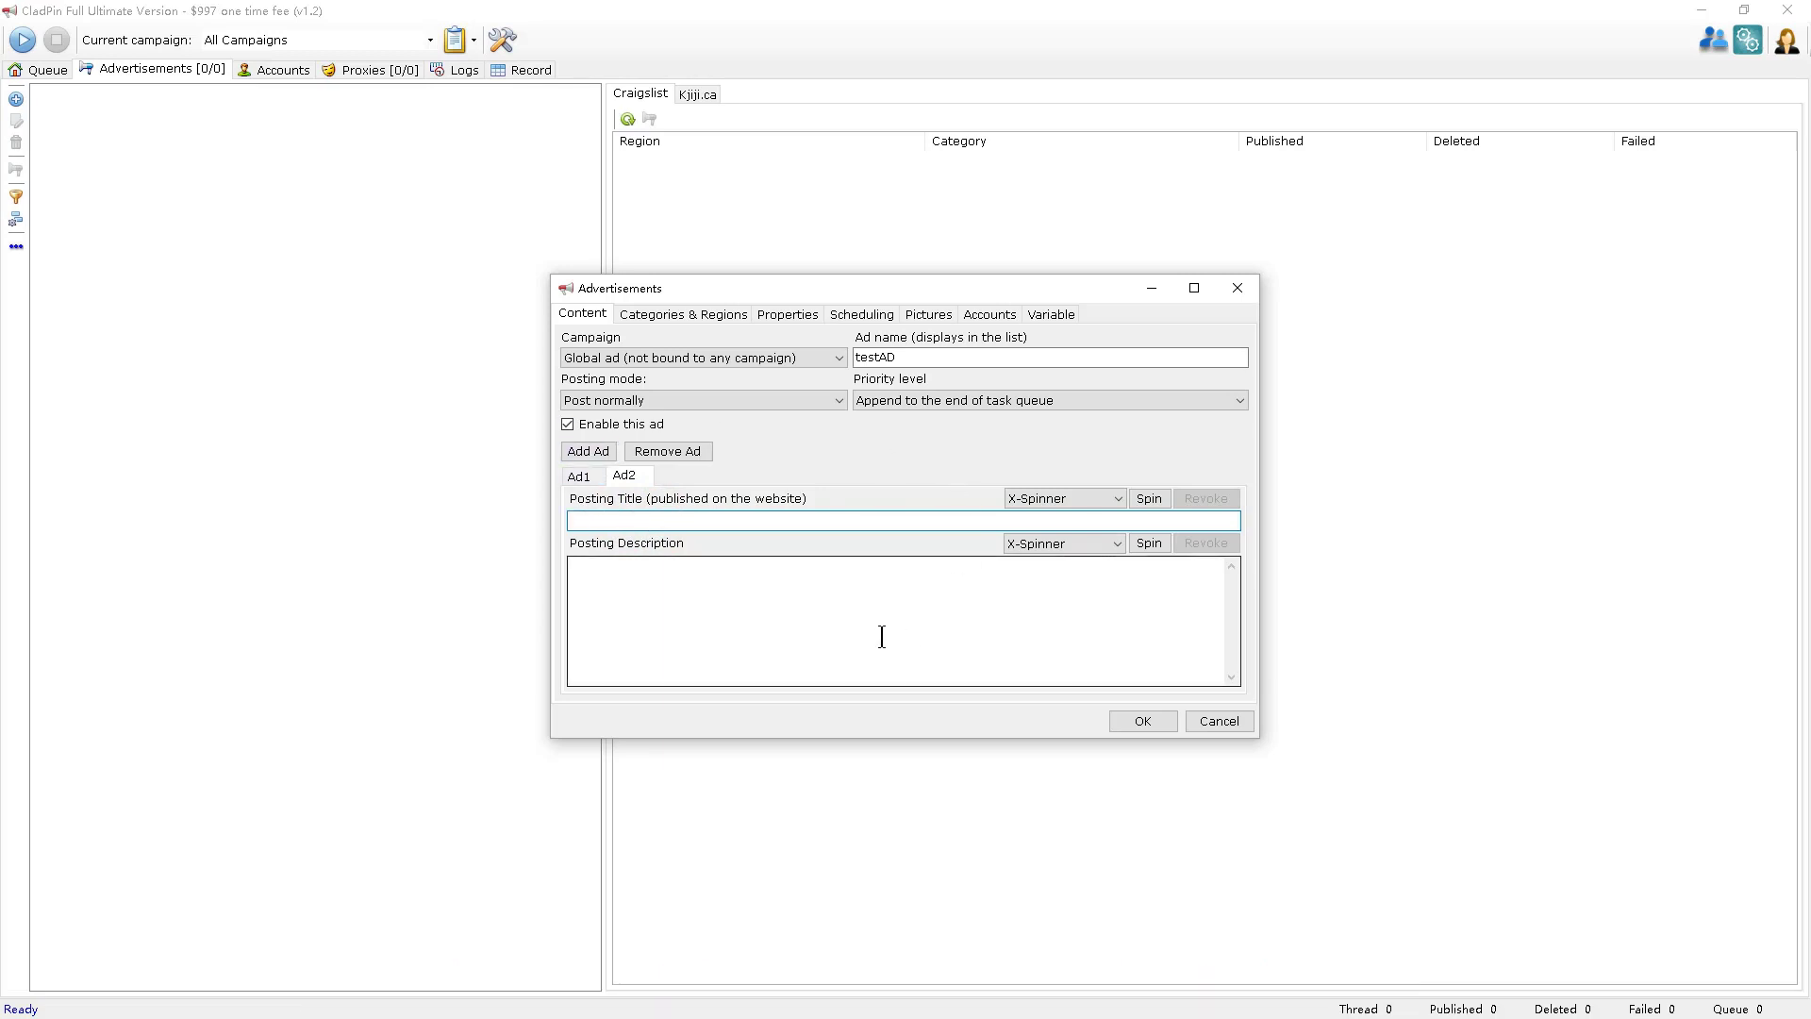
Target the ad at Winnipeg and all British Columbia Craigslist regions.
{"action": "left_click", "coordinate": [722, 315]}
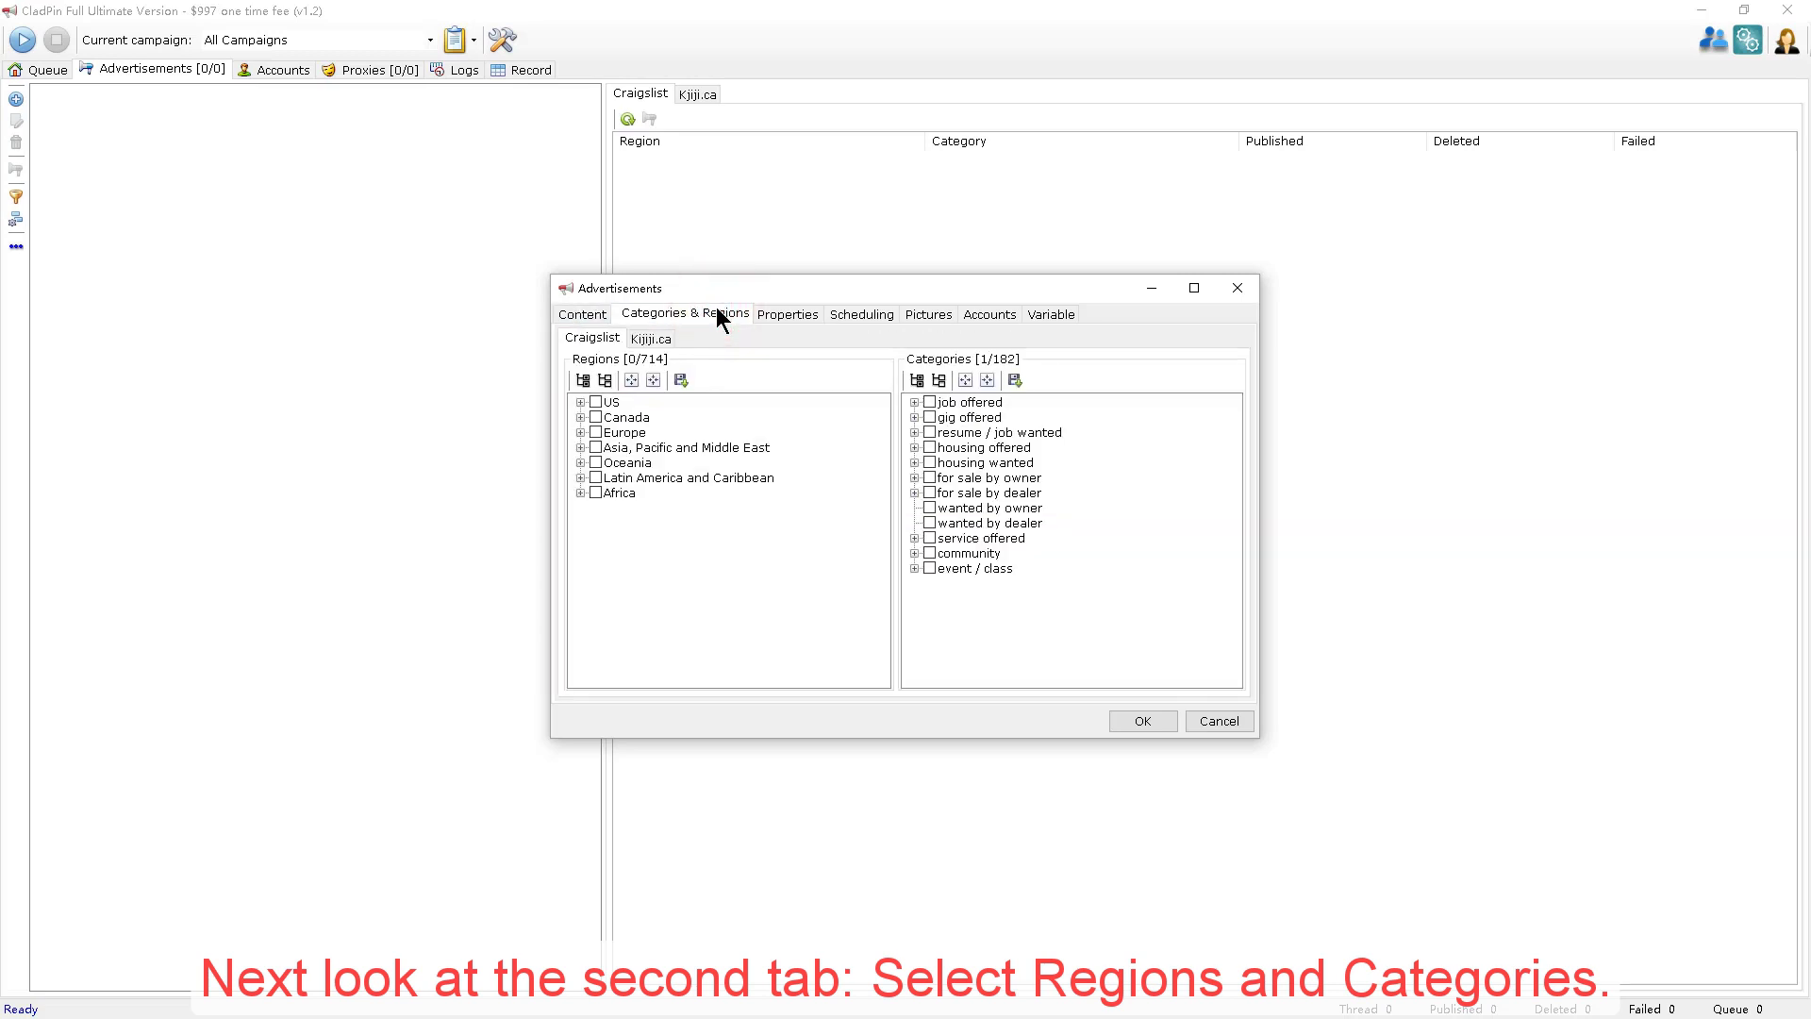
{"action": "left_click", "coordinate": [579, 417]}
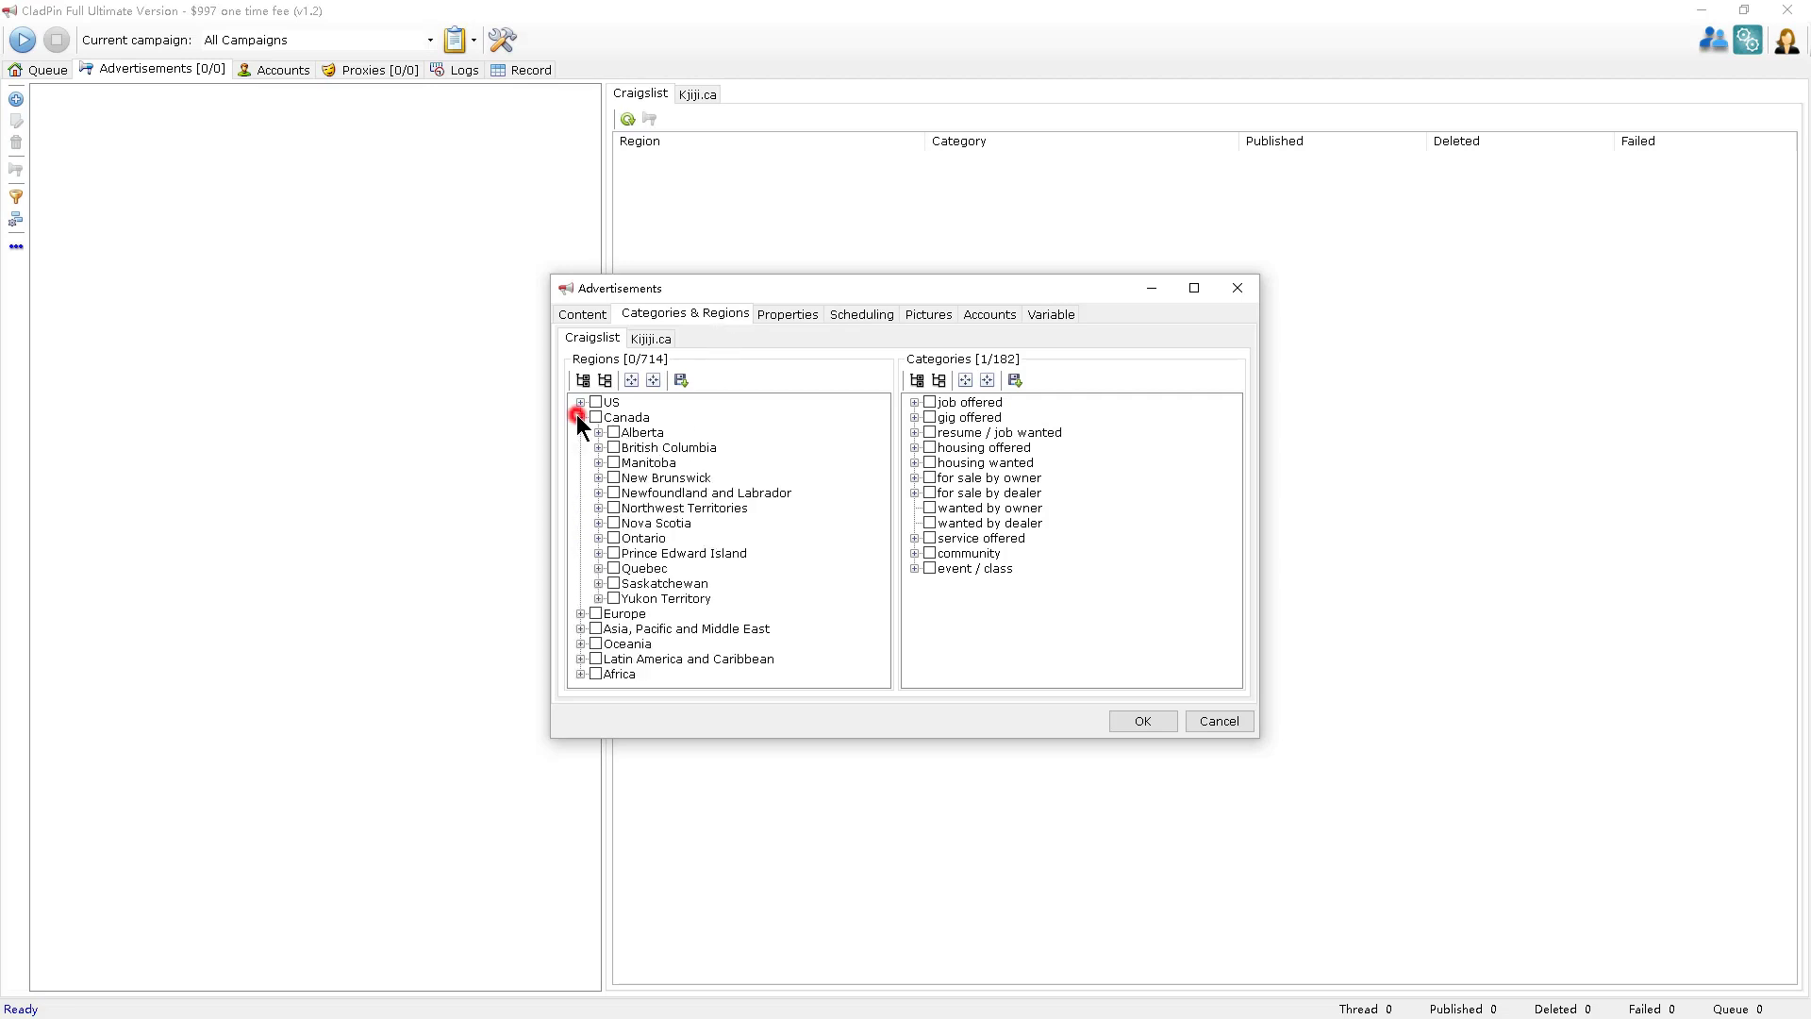
{"action": "left_click", "coordinate": [598, 462]}
{"action": "left_click", "coordinate": [632, 477]}
{"action": "left_click", "coordinate": [614, 447]}
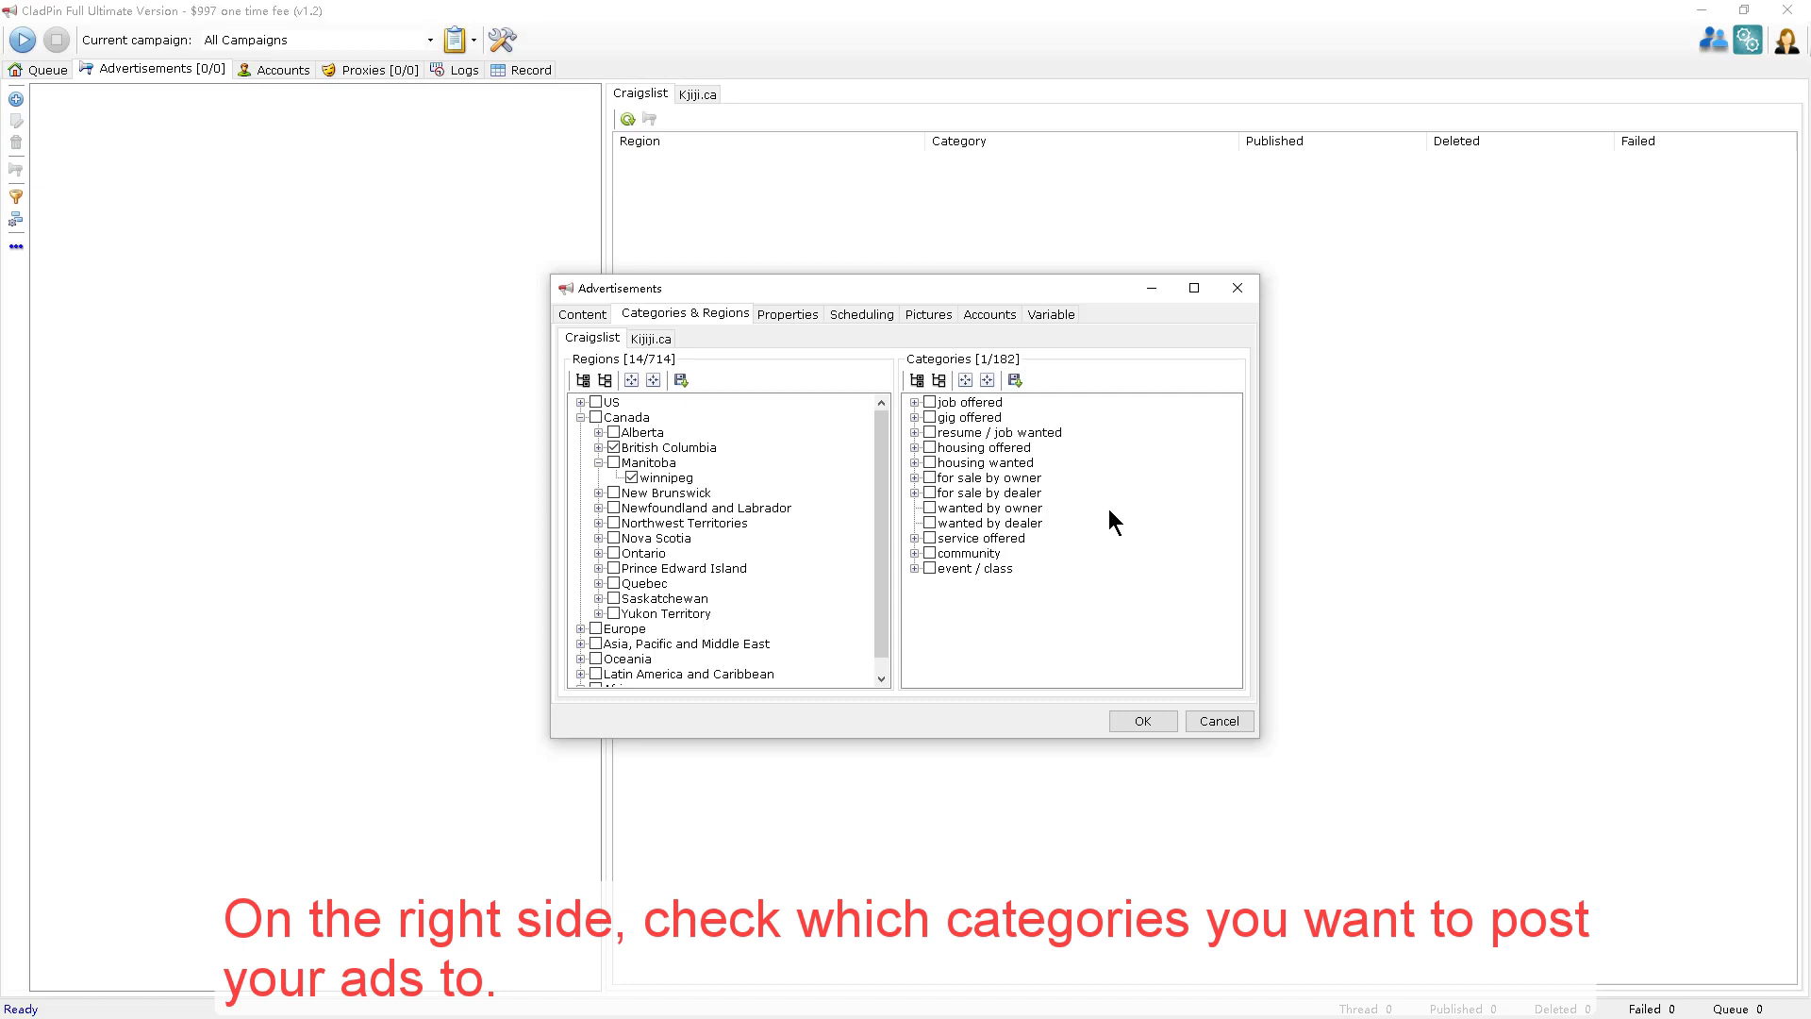
Under housing offered, tick rooms & shares, apts/housing for rent and housing swap.
{"action": "left_click", "coordinate": [914, 447]}
{"action": "left_click", "coordinate": [955, 480]}
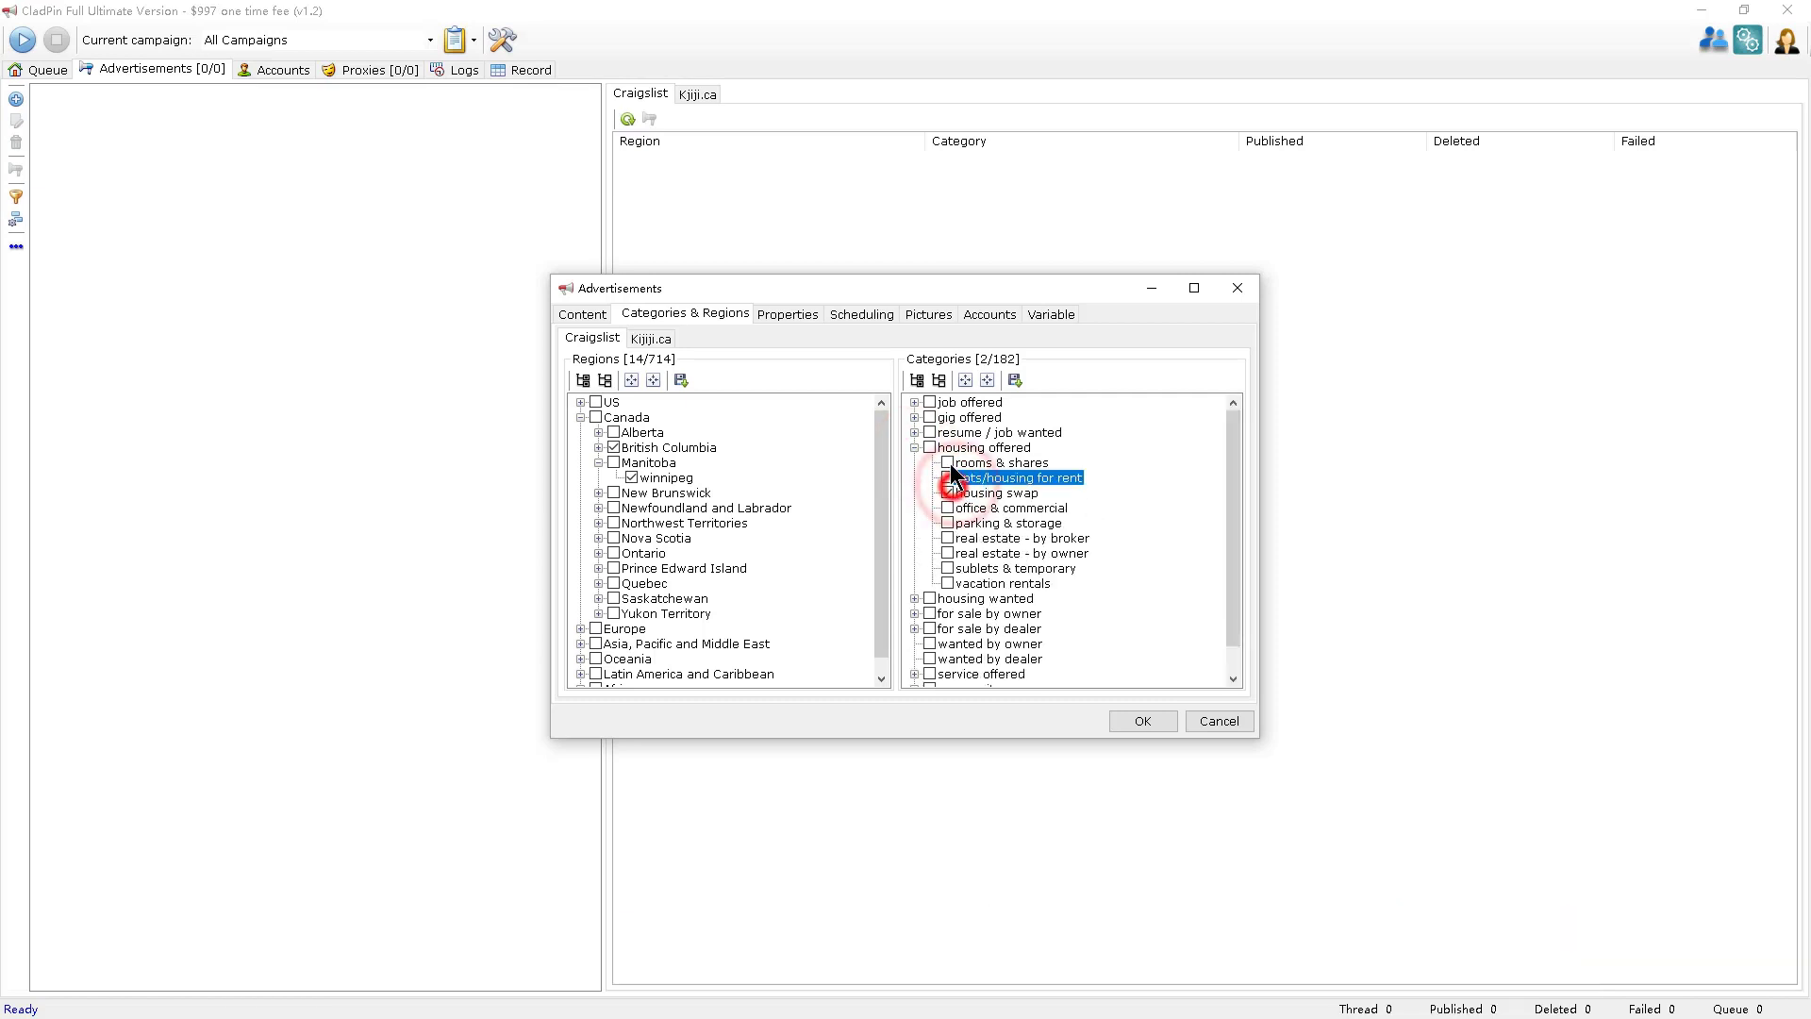
{"action": "left_click", "coordinate": [948, 490]}
{"action": "left_click", "coordinate": [947, 463]}
{"action": "left_click", "coordinate": [947, 477]}
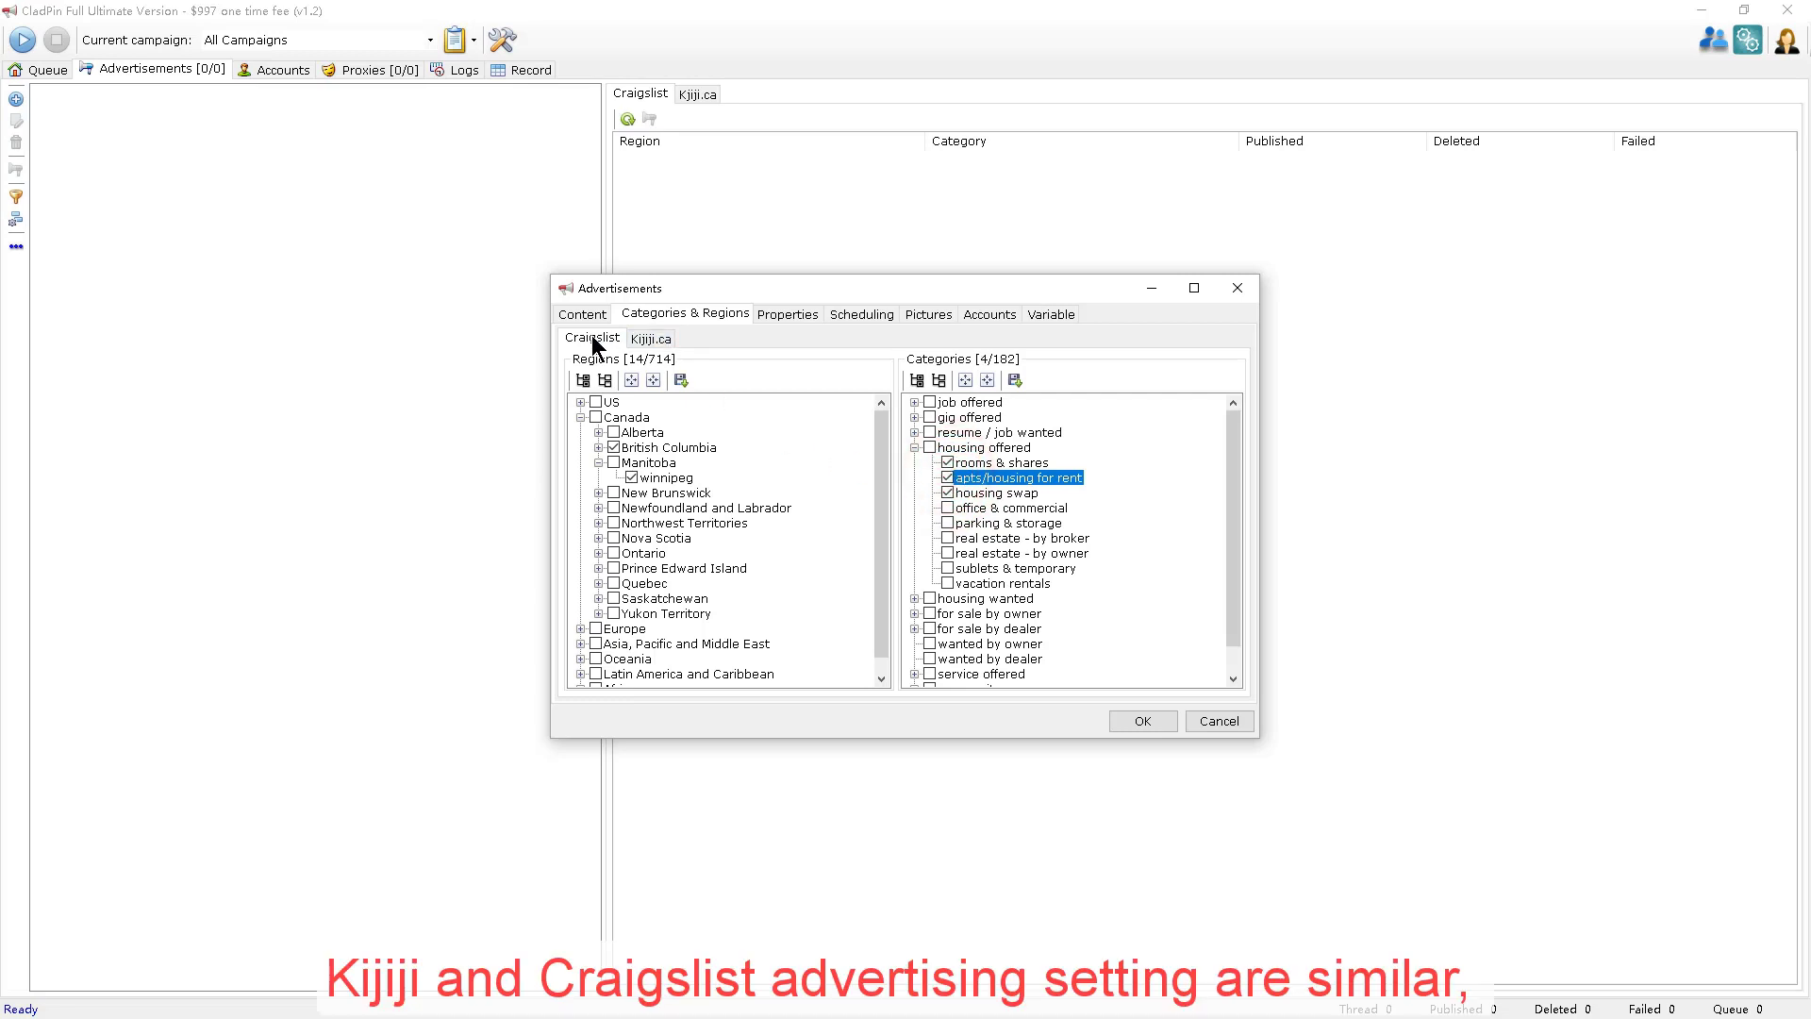
{"action": "left_click", "coordinate": [653, 340]}
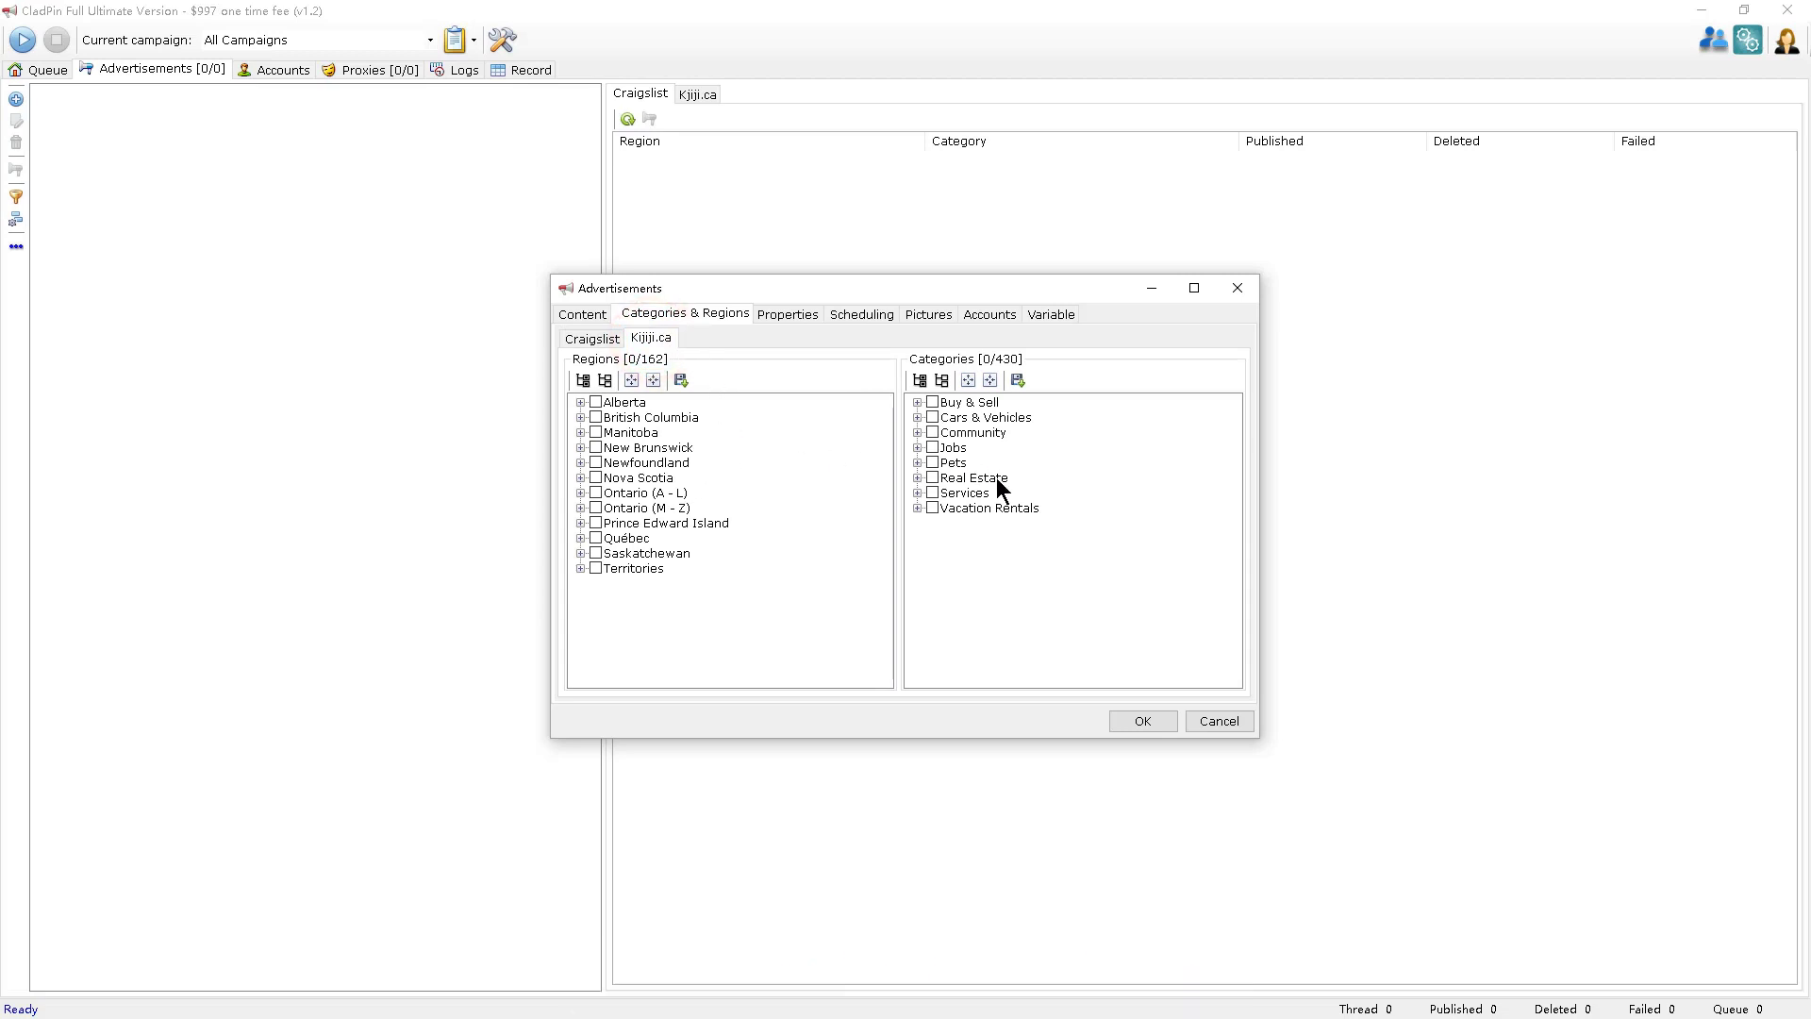
{"action": "left_click", "coordinate": [592, 340]}
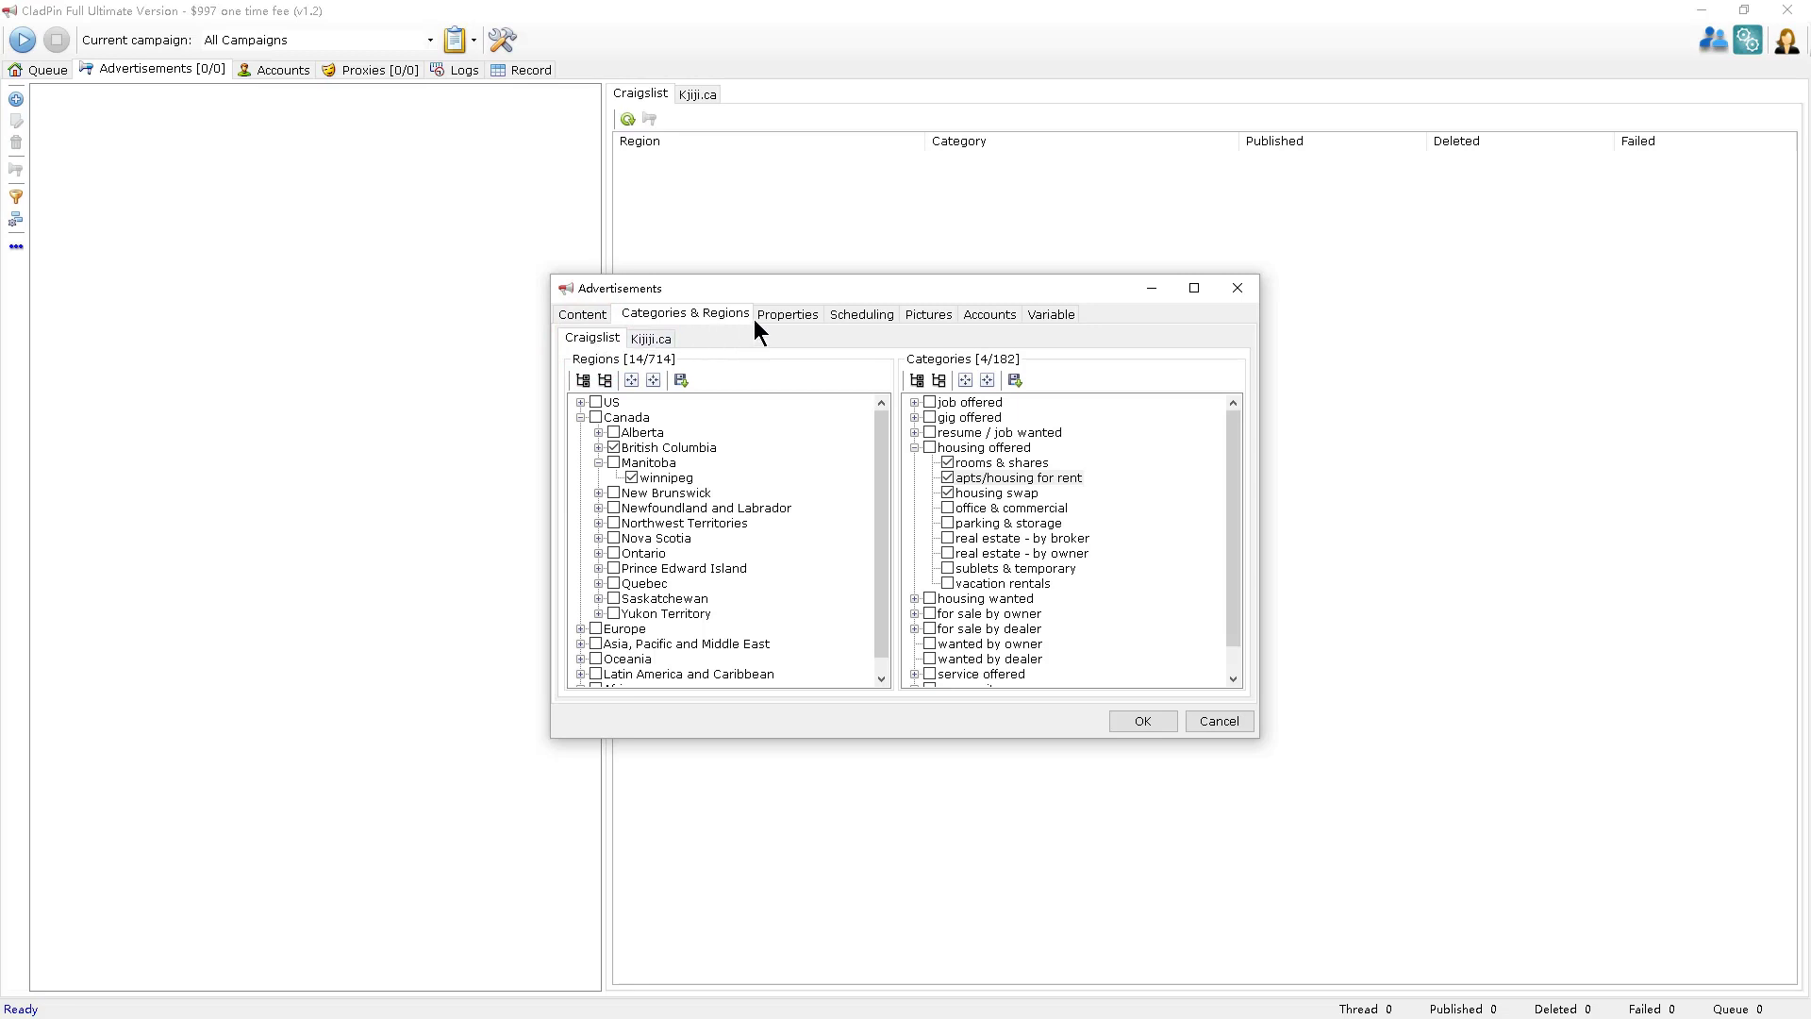
{"action": "left_click", "coordinate": [789, 317]}
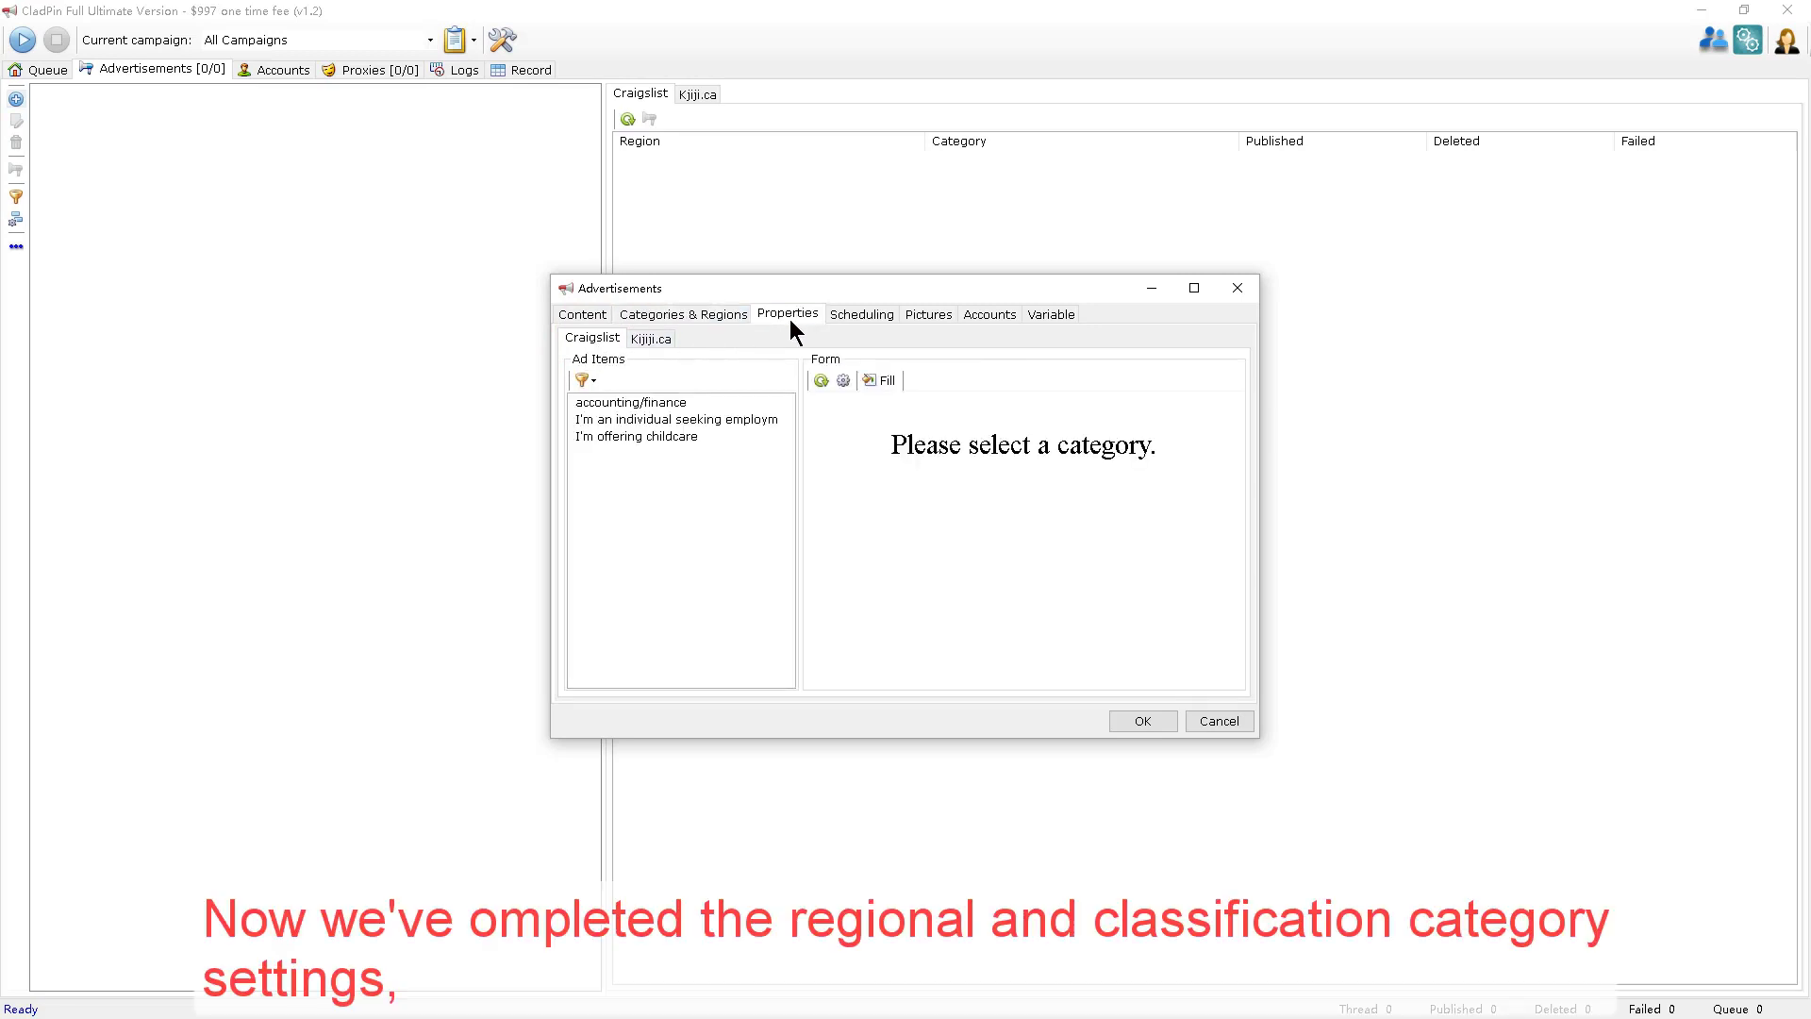
{"action": "left_click", "coordinate": [705, 408]}
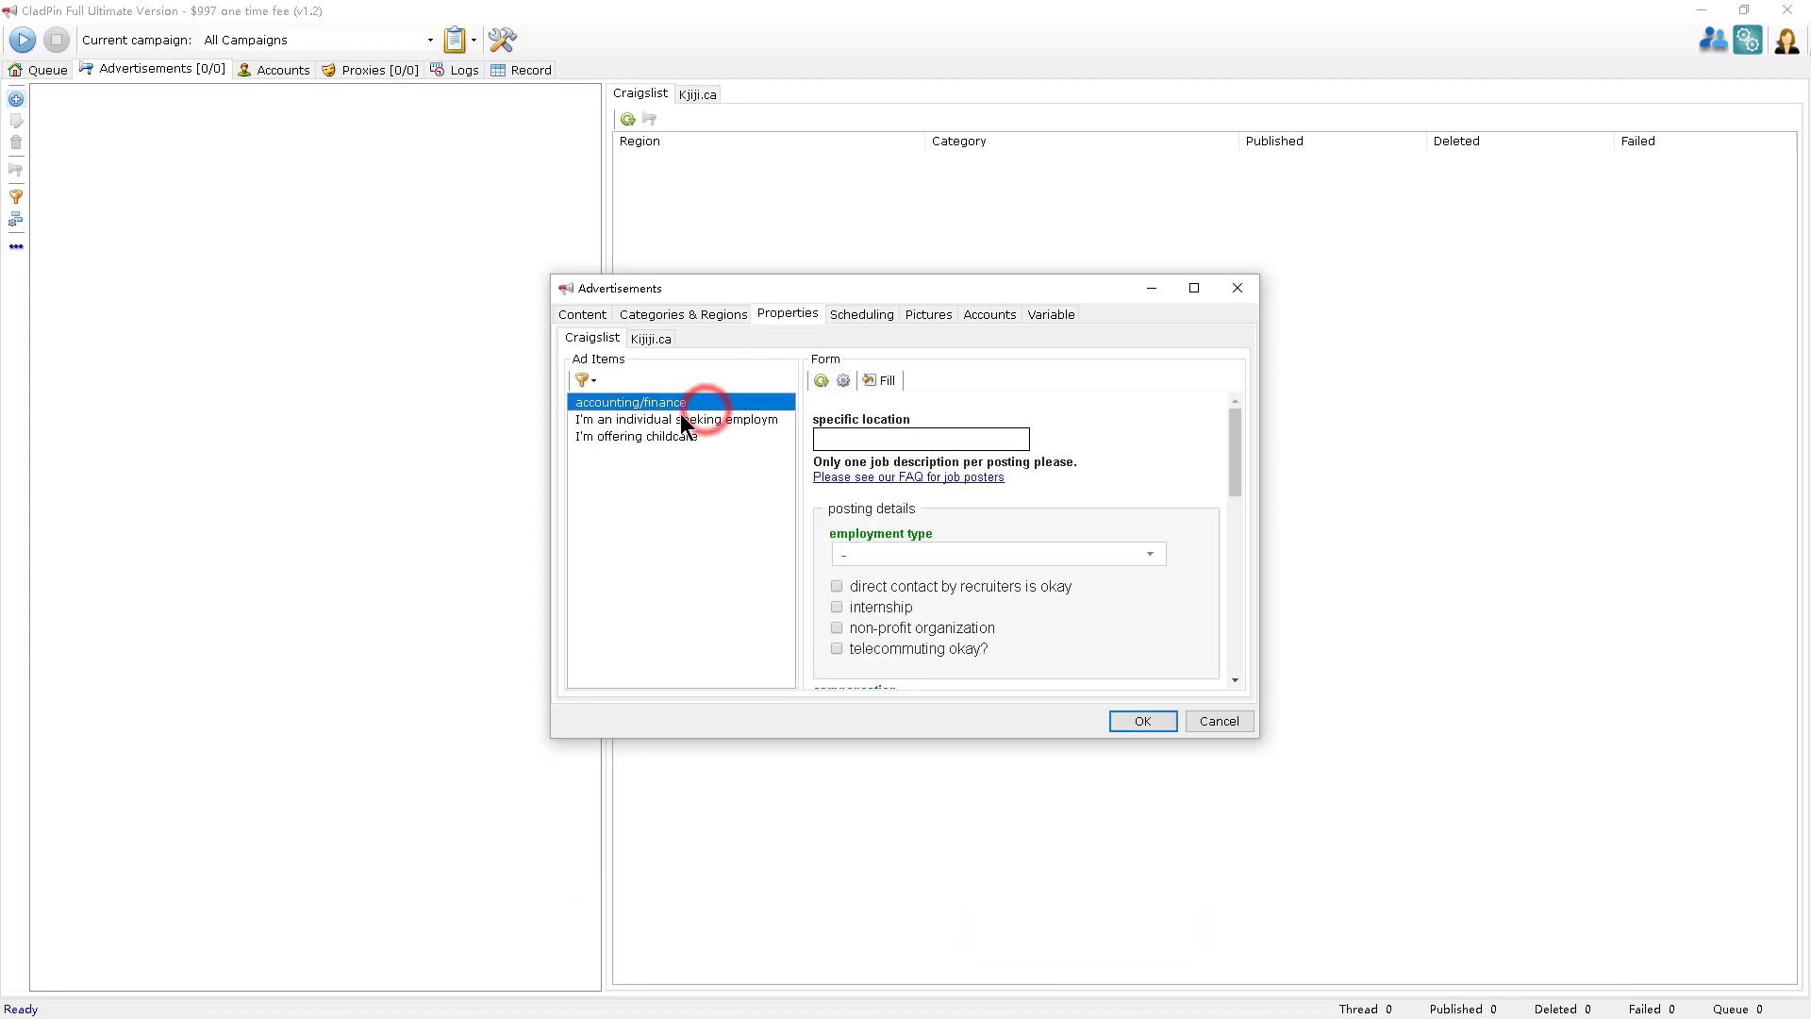
{"action": "left_click", "coordinate": [593, 381]}
{"action": "left_click", "coordinate": [632, 405]}
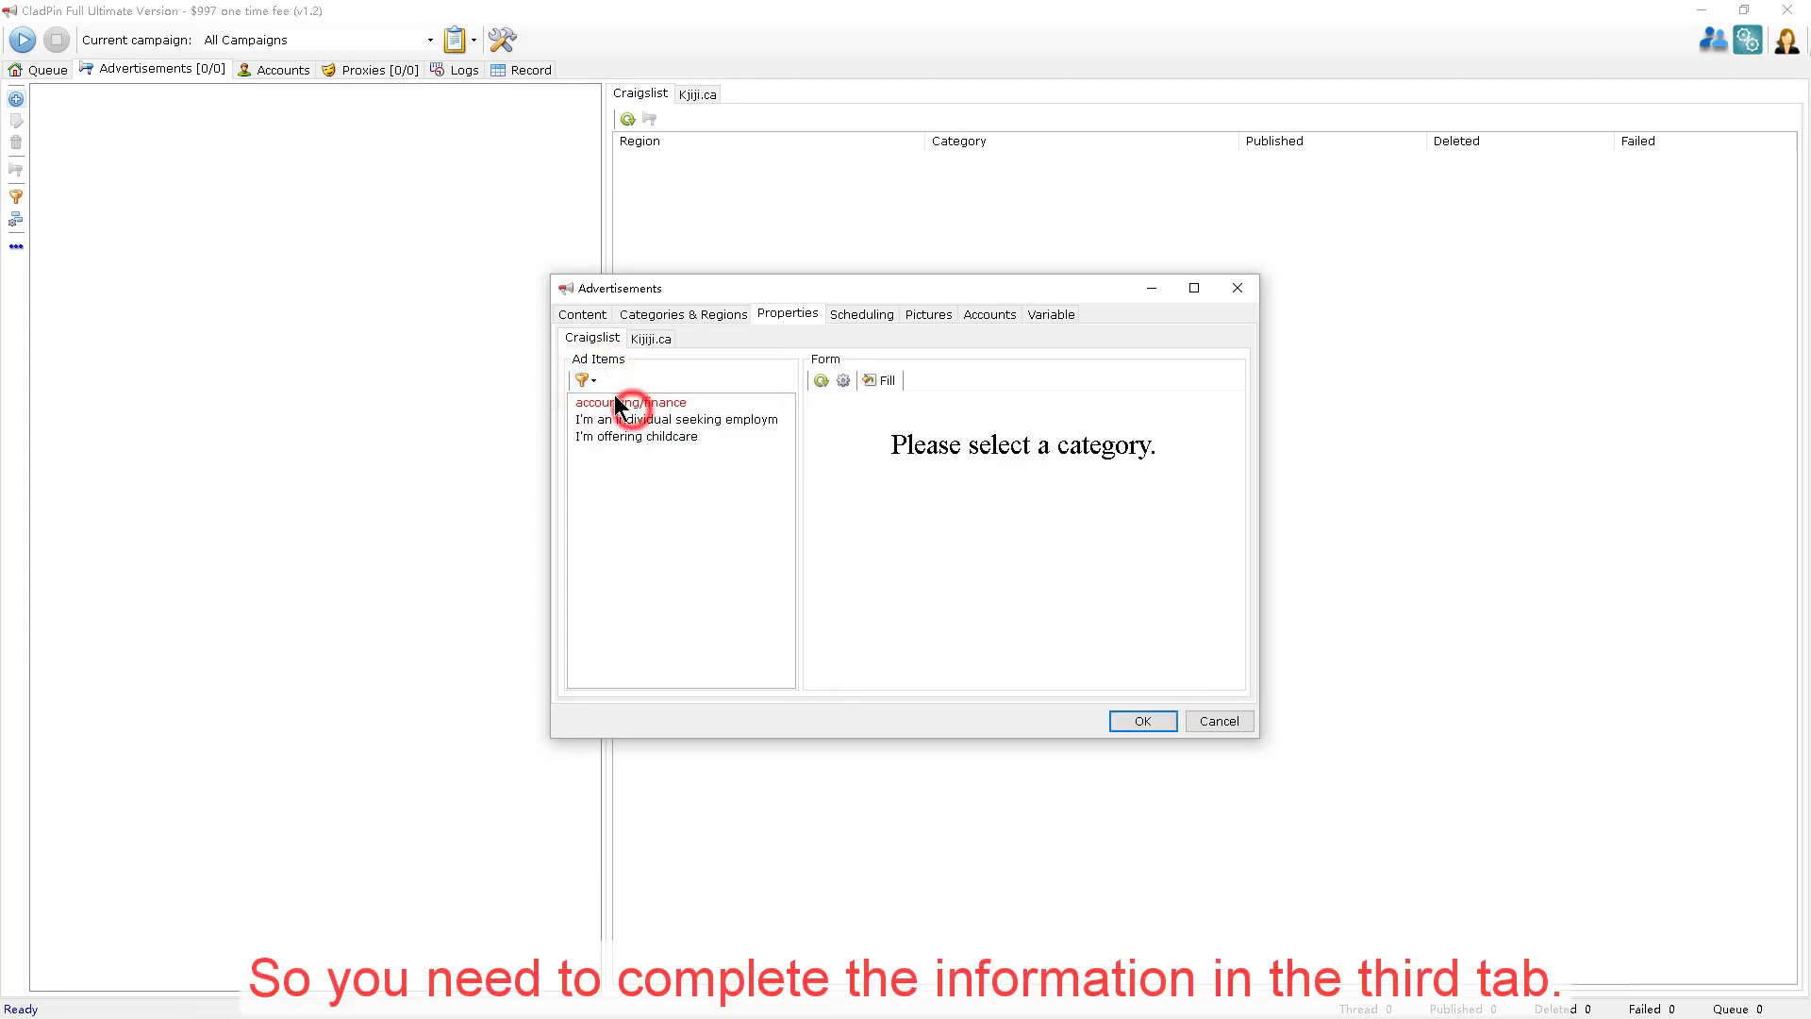
{"action": "left_click", "coordinate": [593, 381]}
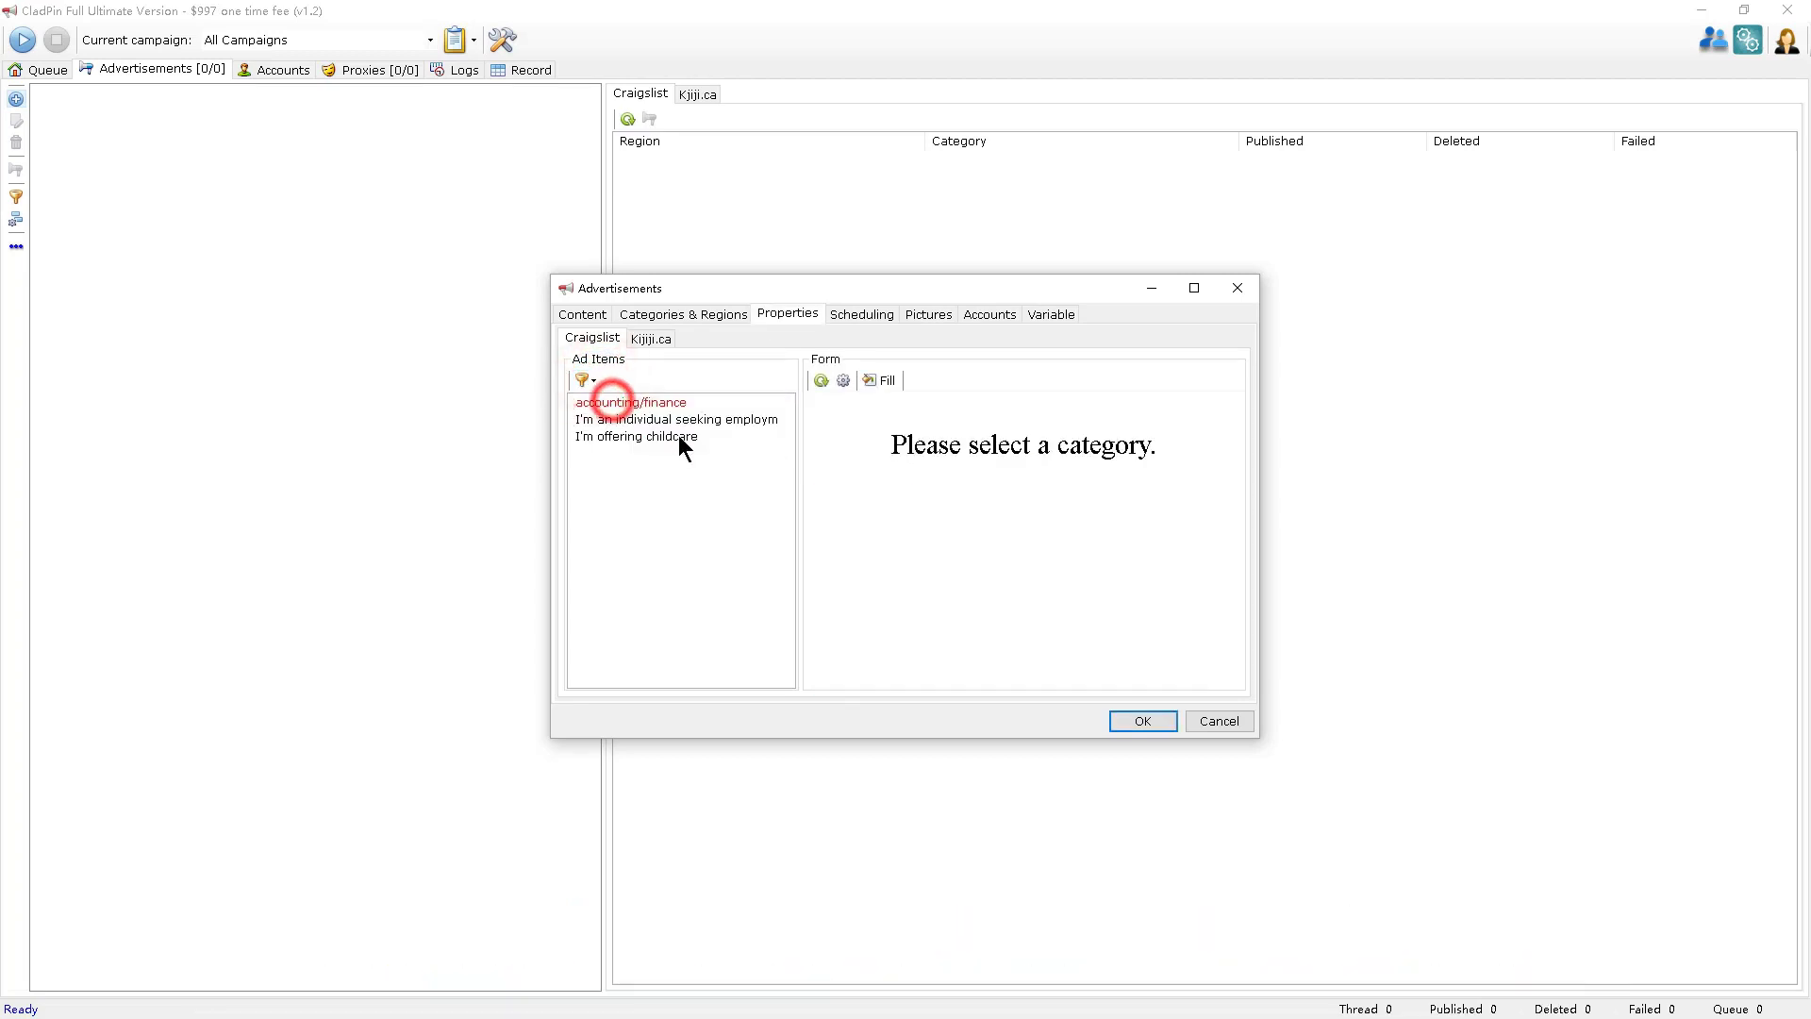
{"action": "left_click", "coordinate": [681, 434]}
{"action": "left_click", "coordinate": [679, 421]}
{"action": "left_click", "coordinate": [740, 401]}
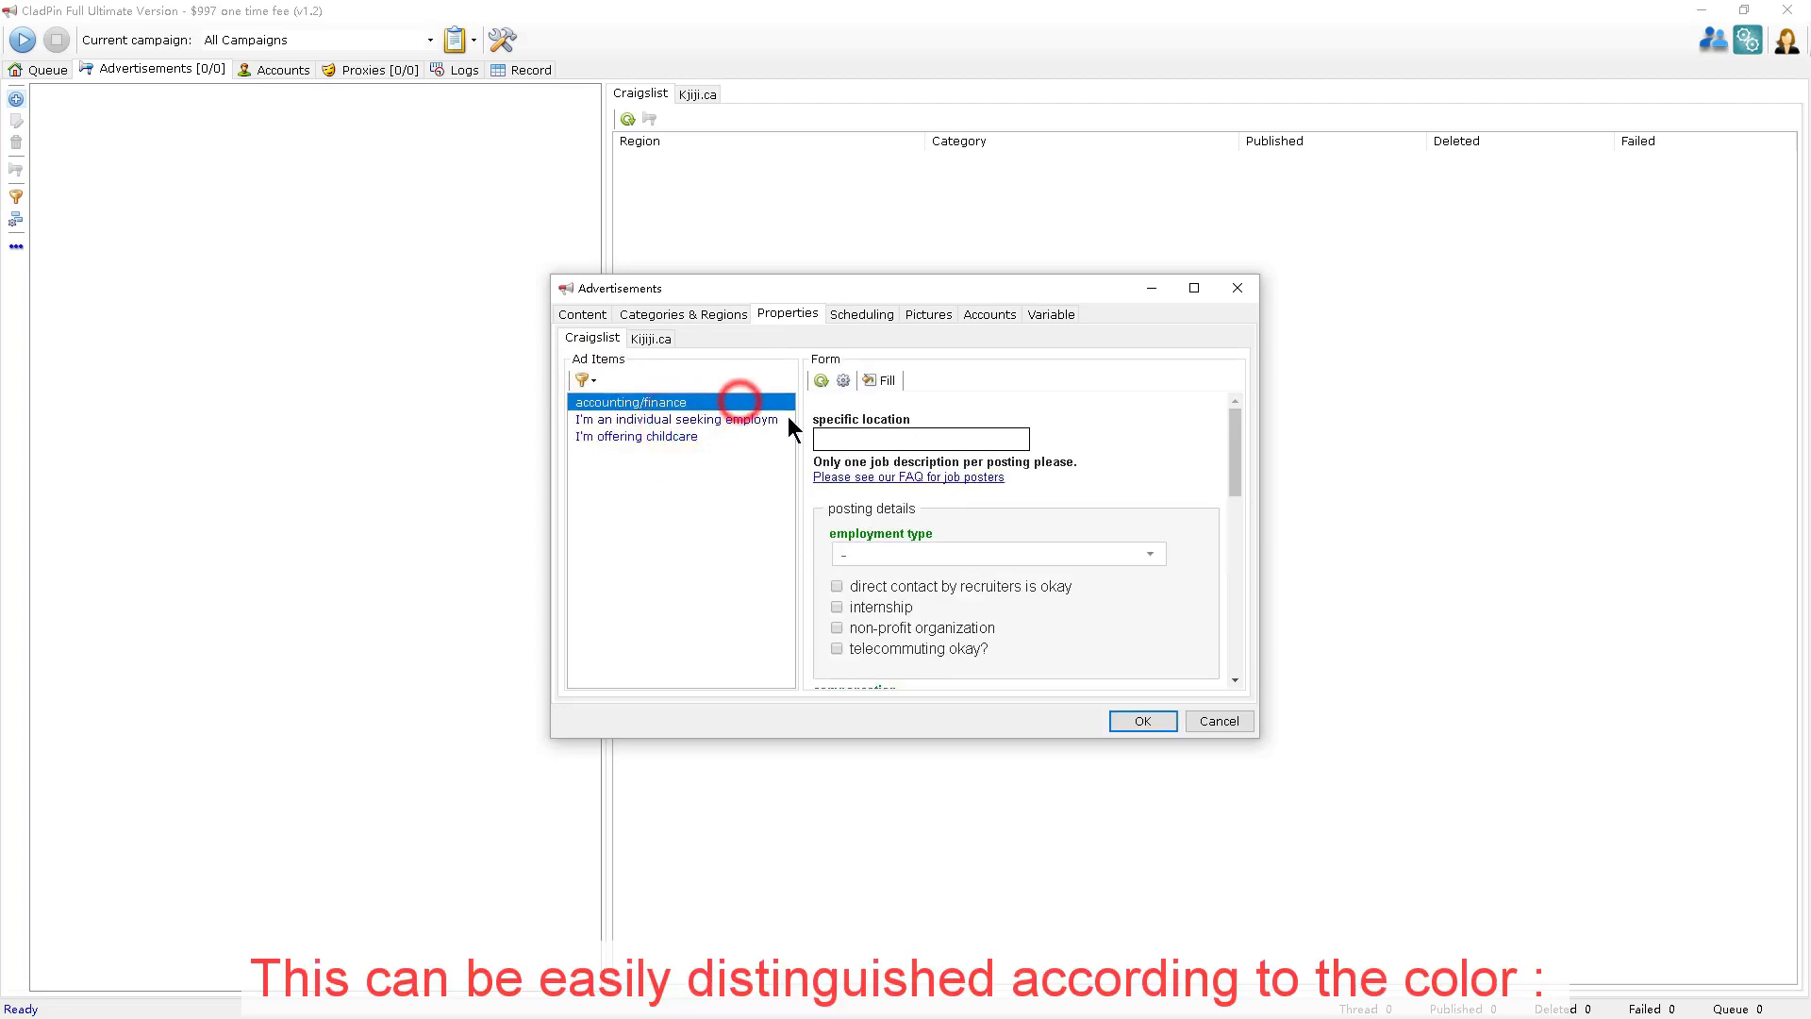
{"action": "left_click", "coordinate": [699, 421]}
{"action": "left_click", "coordinate": [702, 435]}
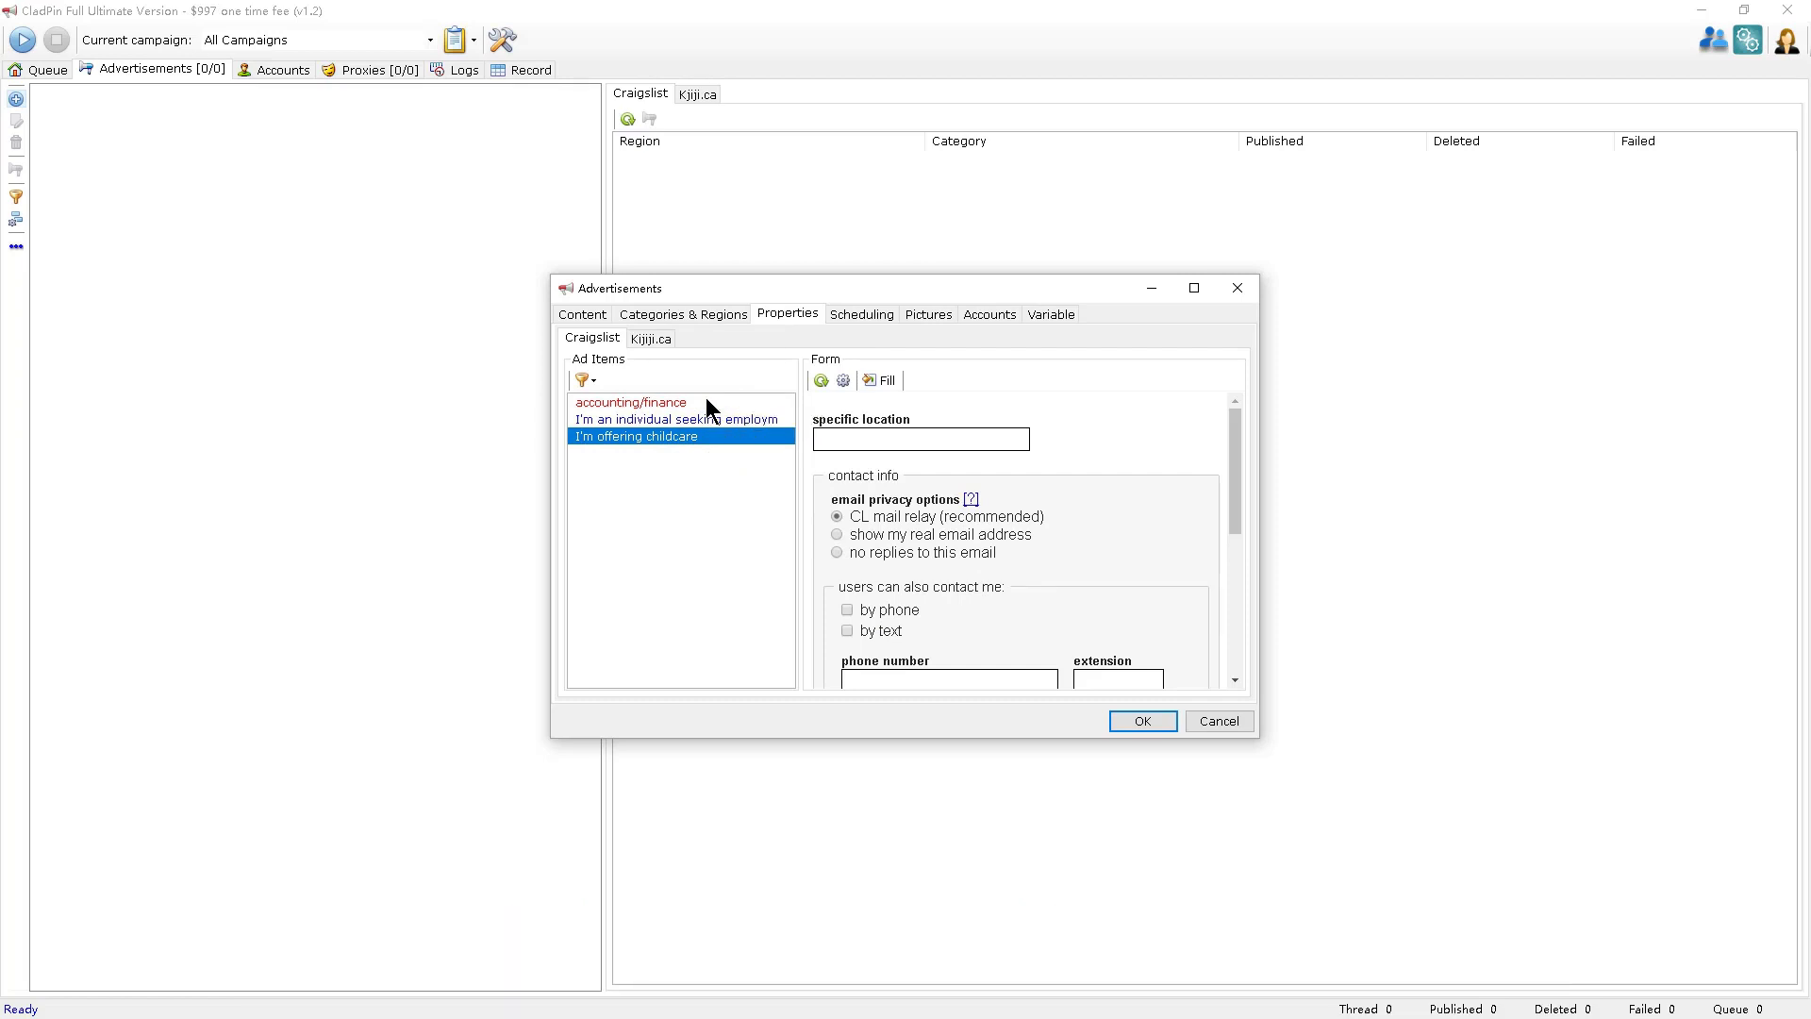
{"action": "left_click", "coordinate": [709, 418]}
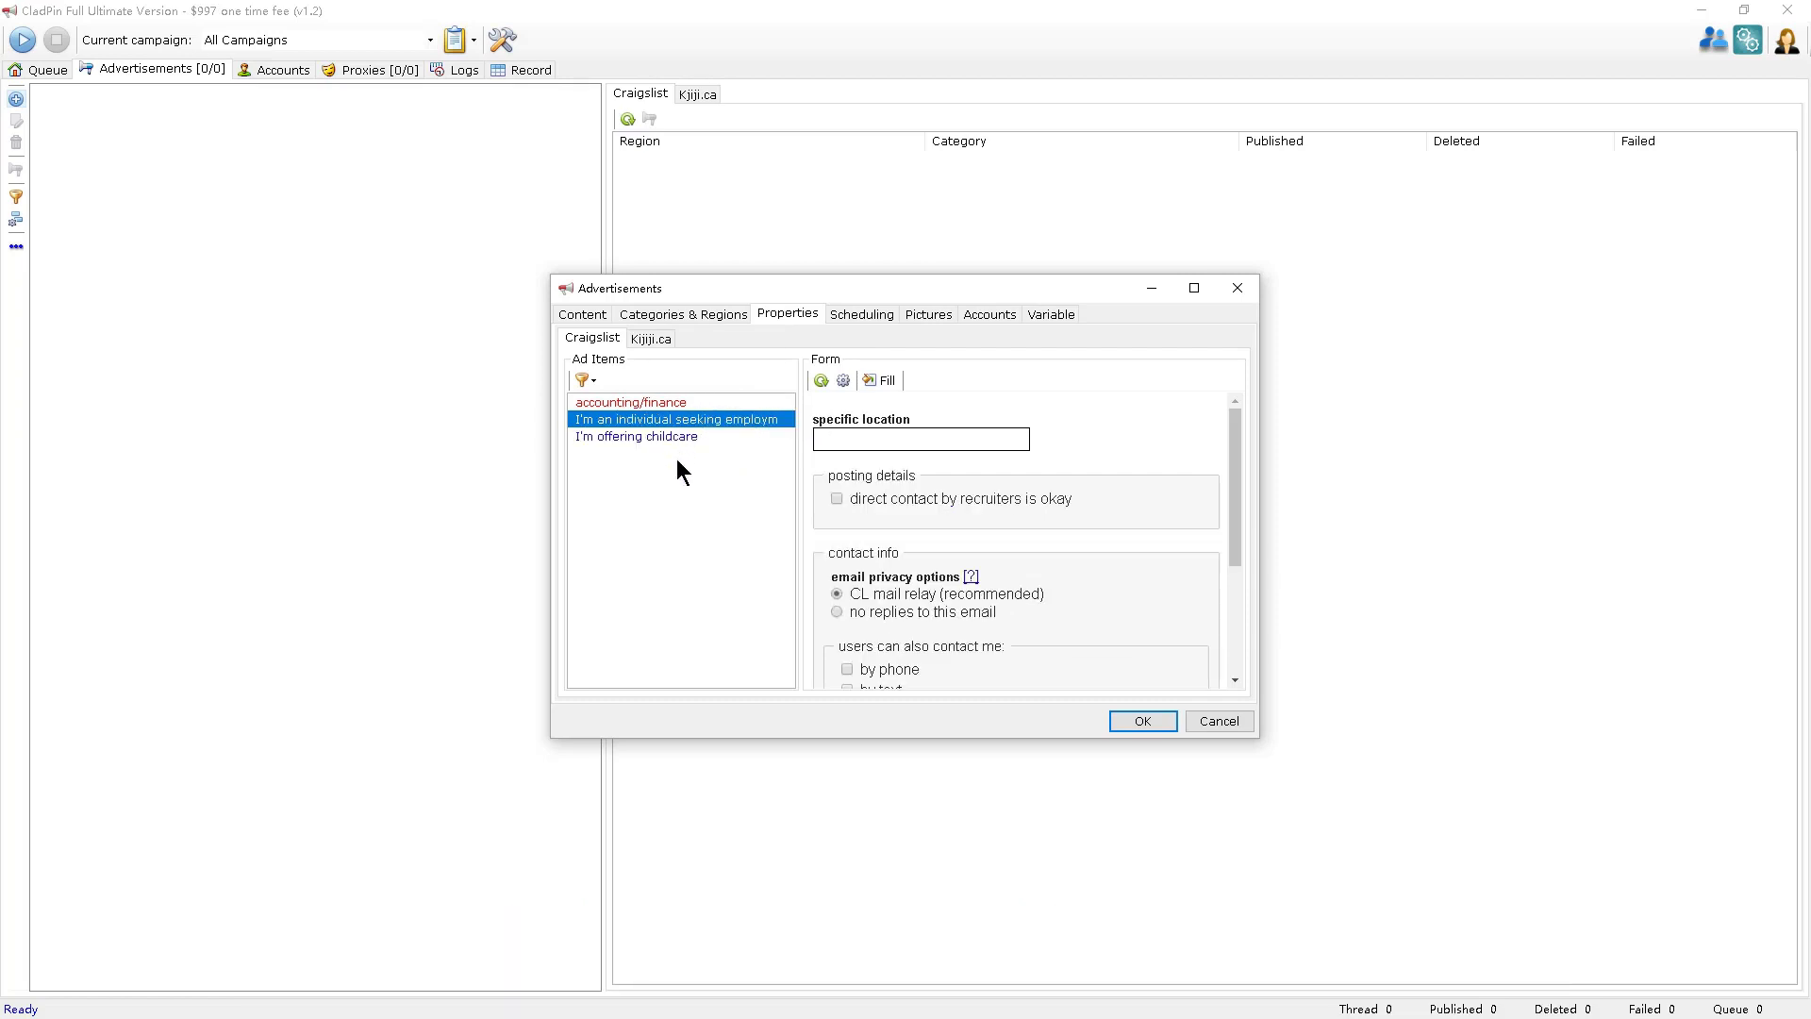
{"action": "left_click", "coordinate": [883, 383]}
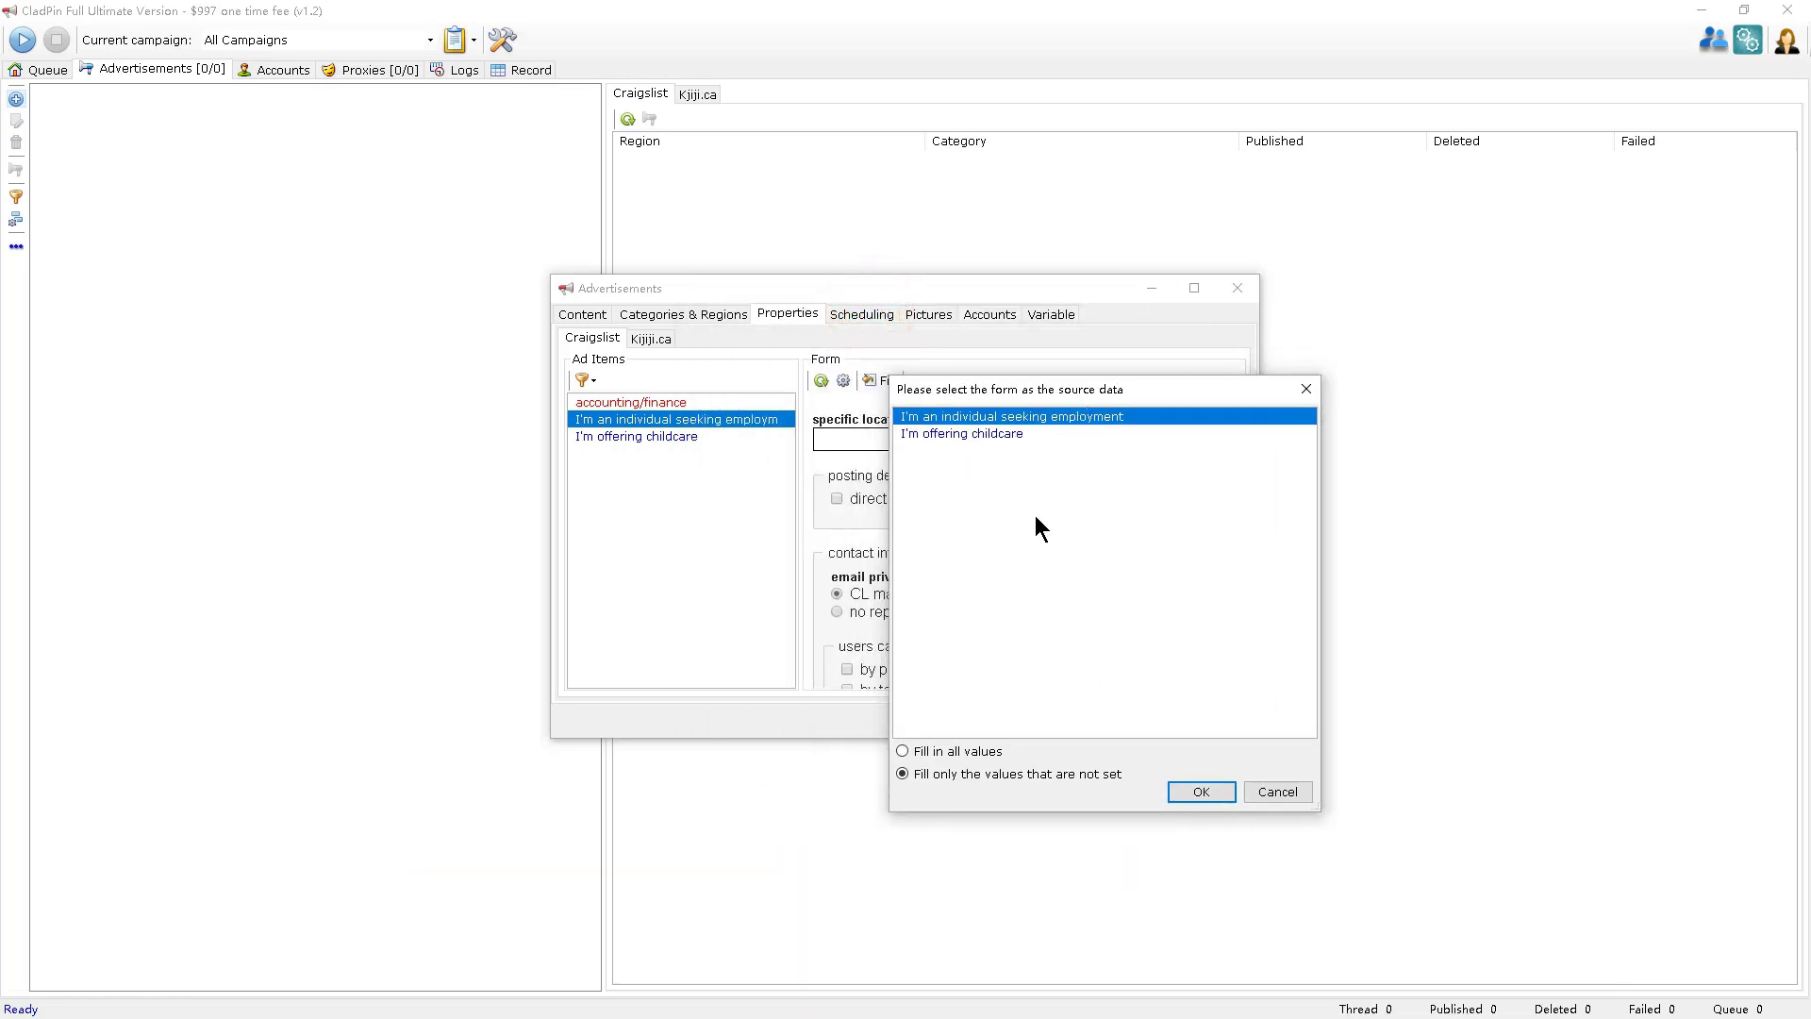
{"action": "left_click", "coordinate": [1278, 792]}
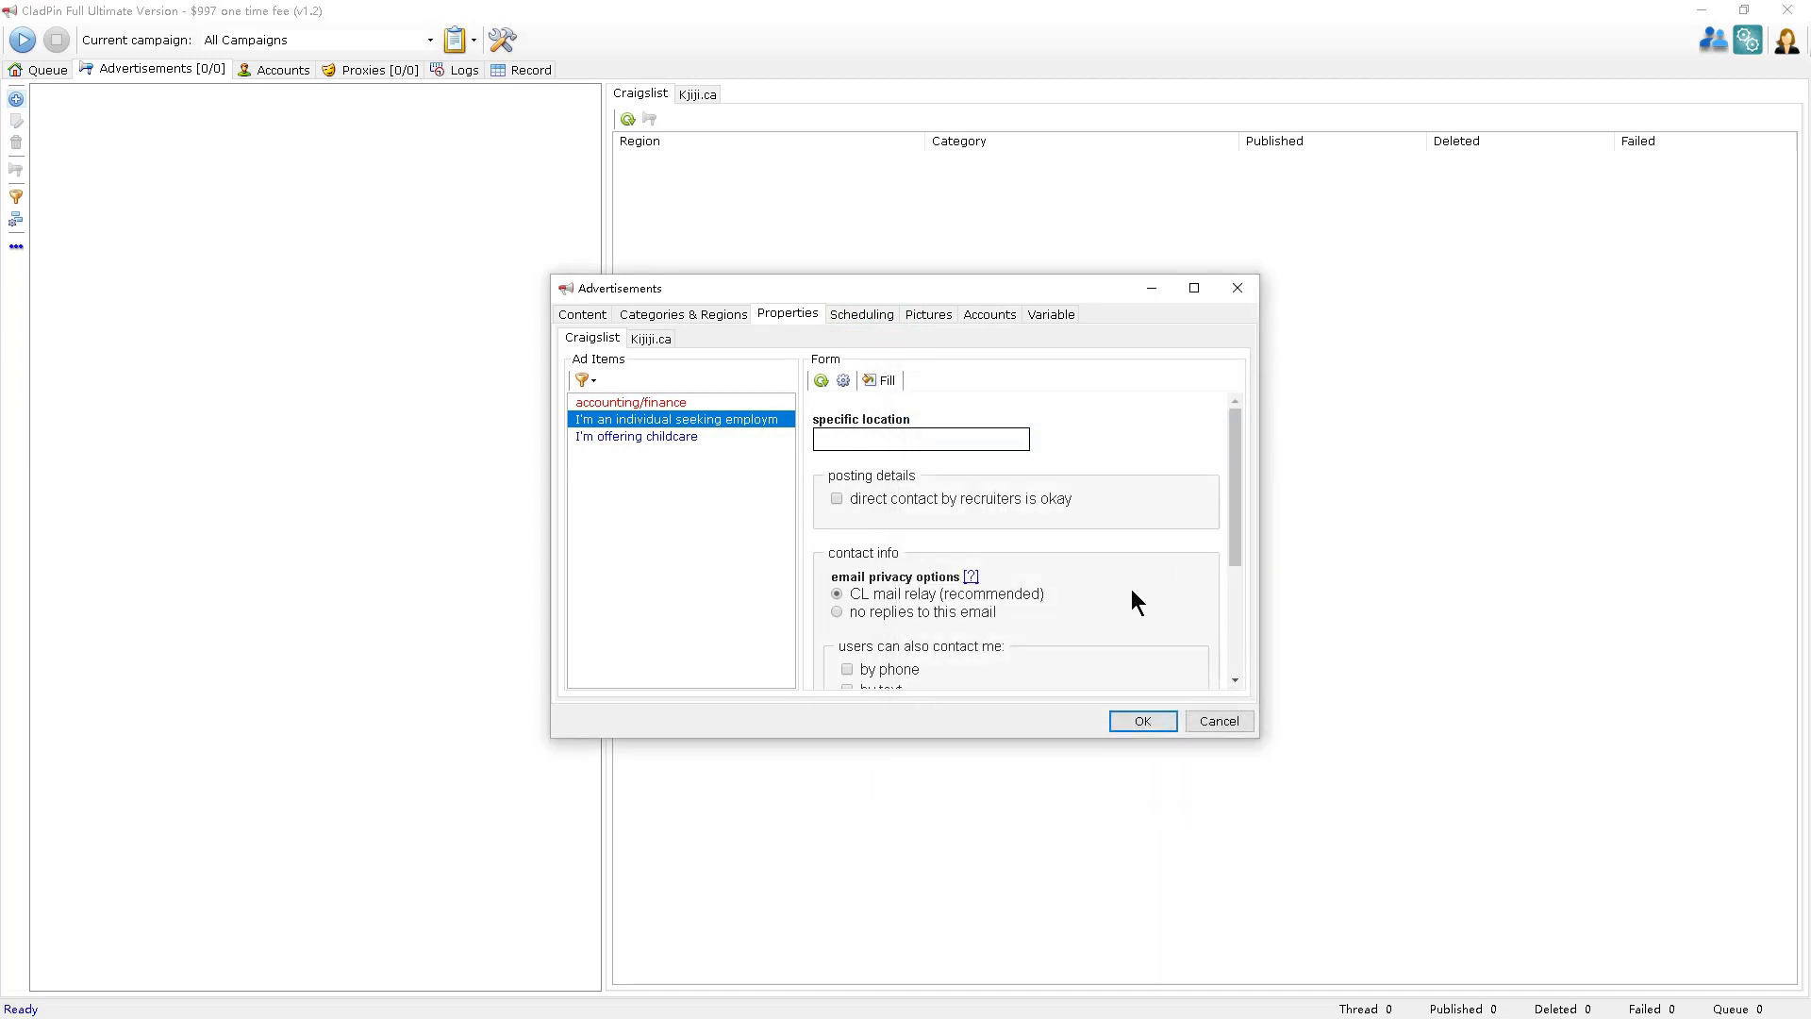
{"action": "scroll", "coordinate": [1132, 596], "scroll_direction": "down", "scroll_amount": 3}
{"action": "scroll", "coordinate": [1130, 601], "scroll_direction": "up", "scroll_amount": 3}
{"action": "left_click", "coordinate": [662, 338]}
{"action": "left_click", "coordinate": [591, 337]}
Turn on the (Re)posting schedule and add two more start-time entries.
{"action": "left_click", "coordinate": [873, 314]}
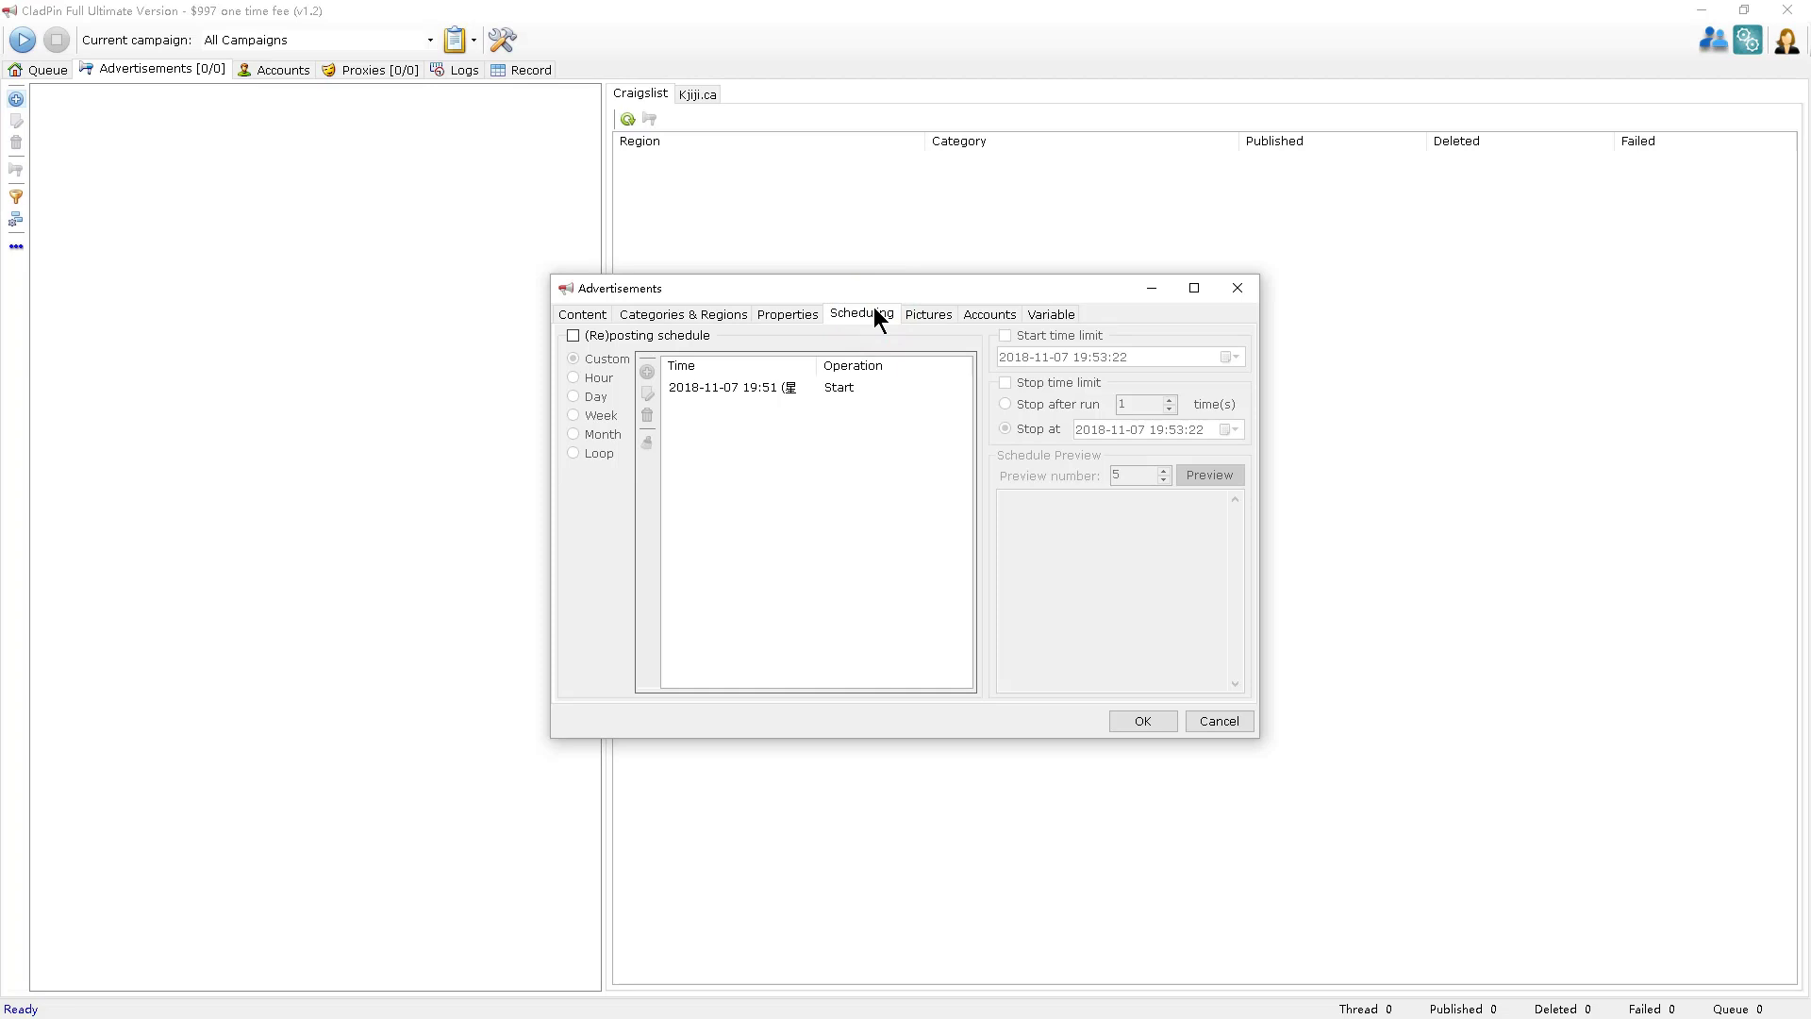
{"action": "left_click", "coordinate": [573, 336]}
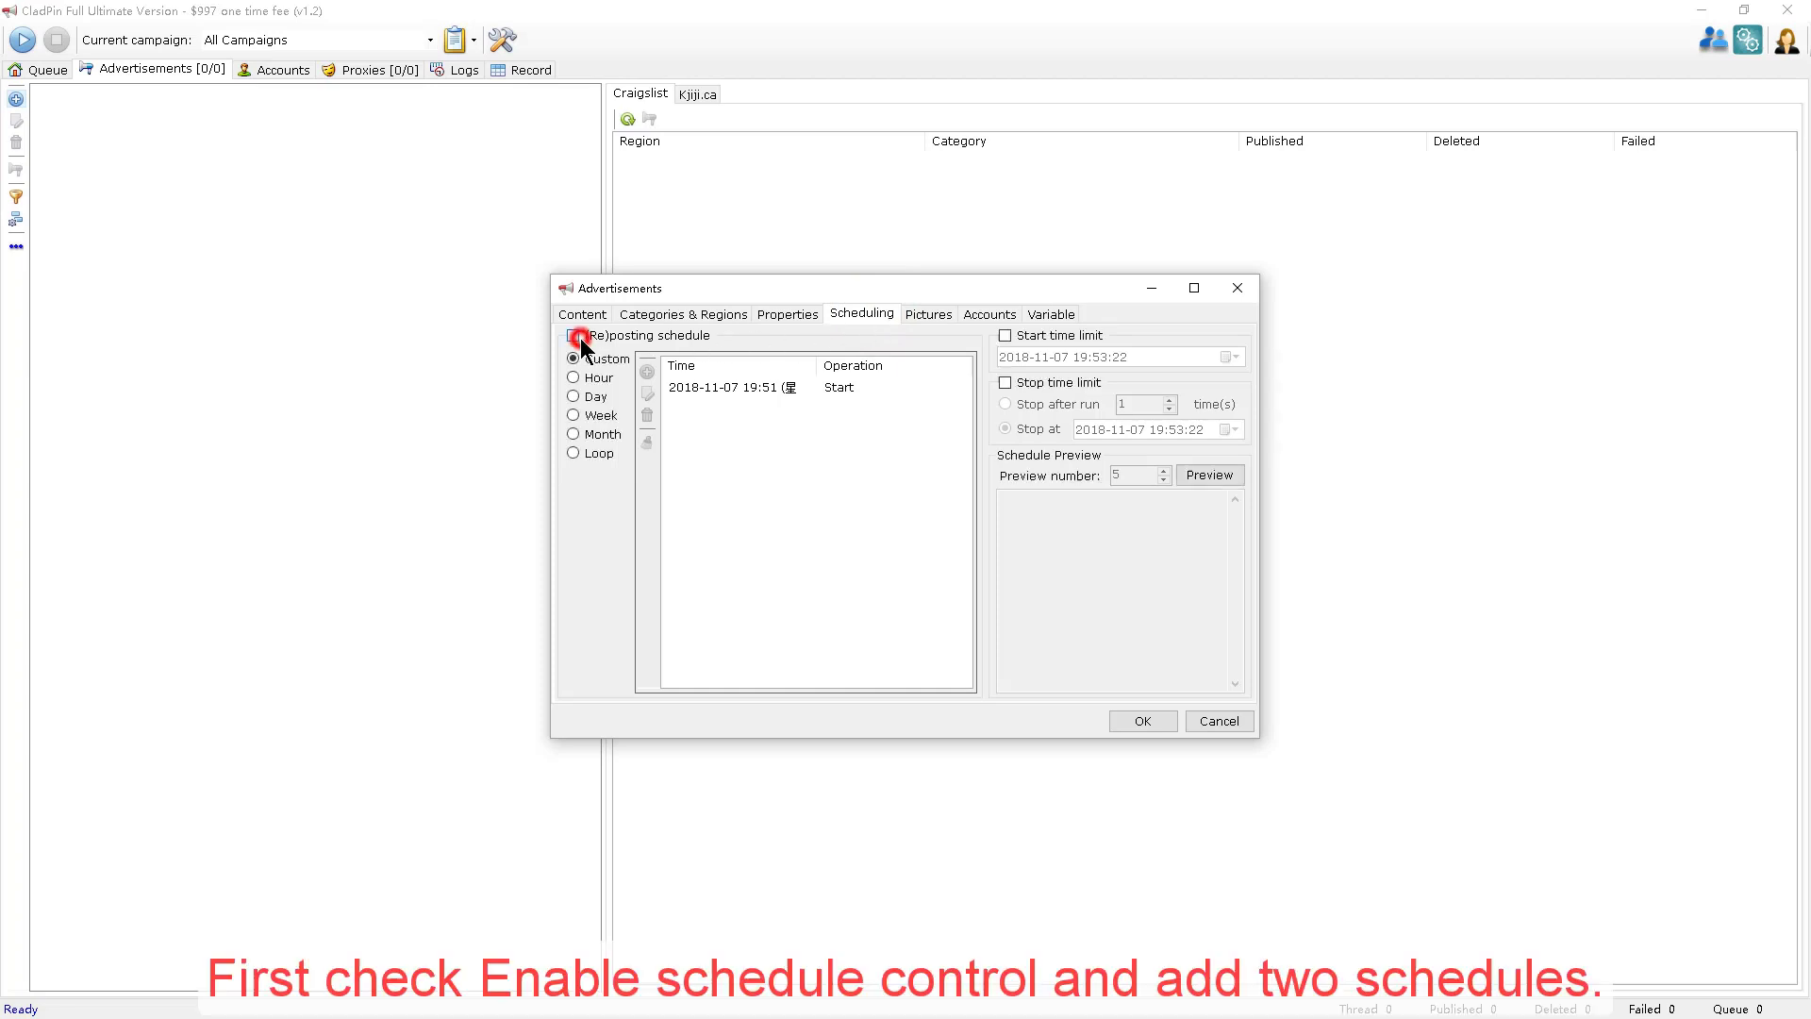
{"action": "left_click", "coordinate": [647, 371]}
{"action": "left_click", "coordinate": [647, 372]}
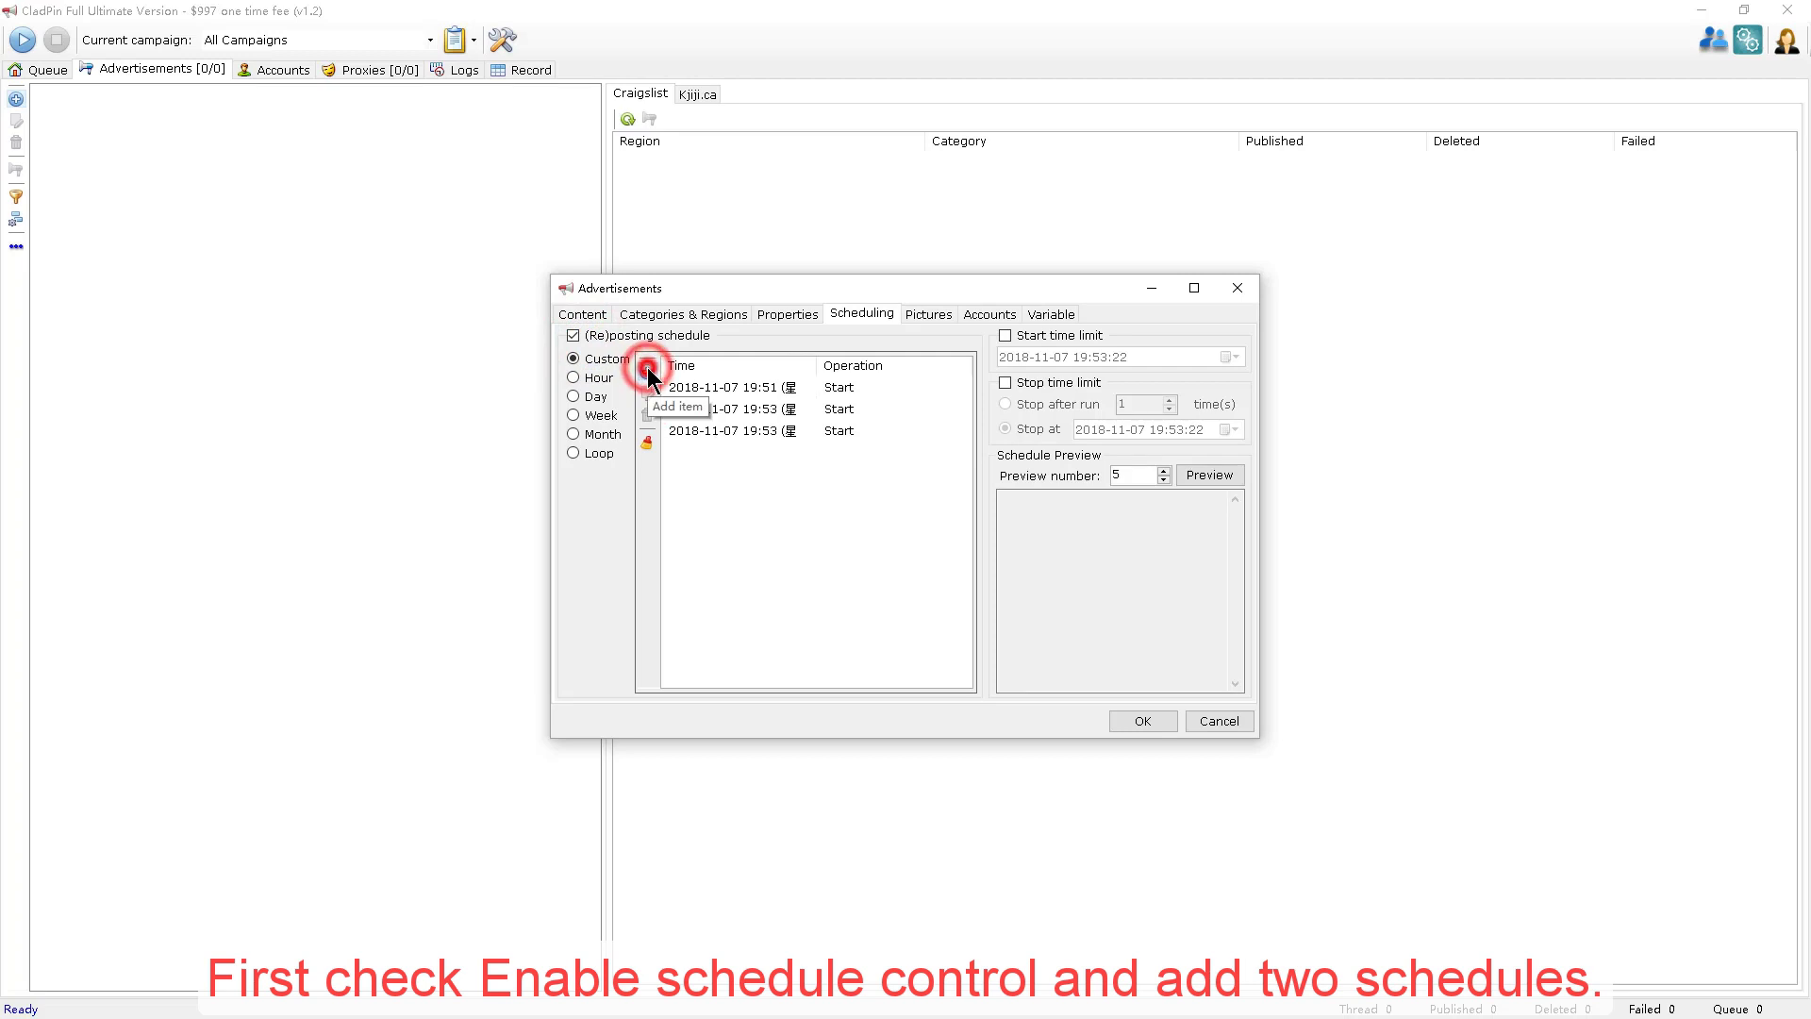
Set the new entries to 19:58 and 22:53, then preview the schedule.
{"action": "left_click", "coordinate": [776, 406]}
{"action": "left_click", "coordinate": [766, 406]}
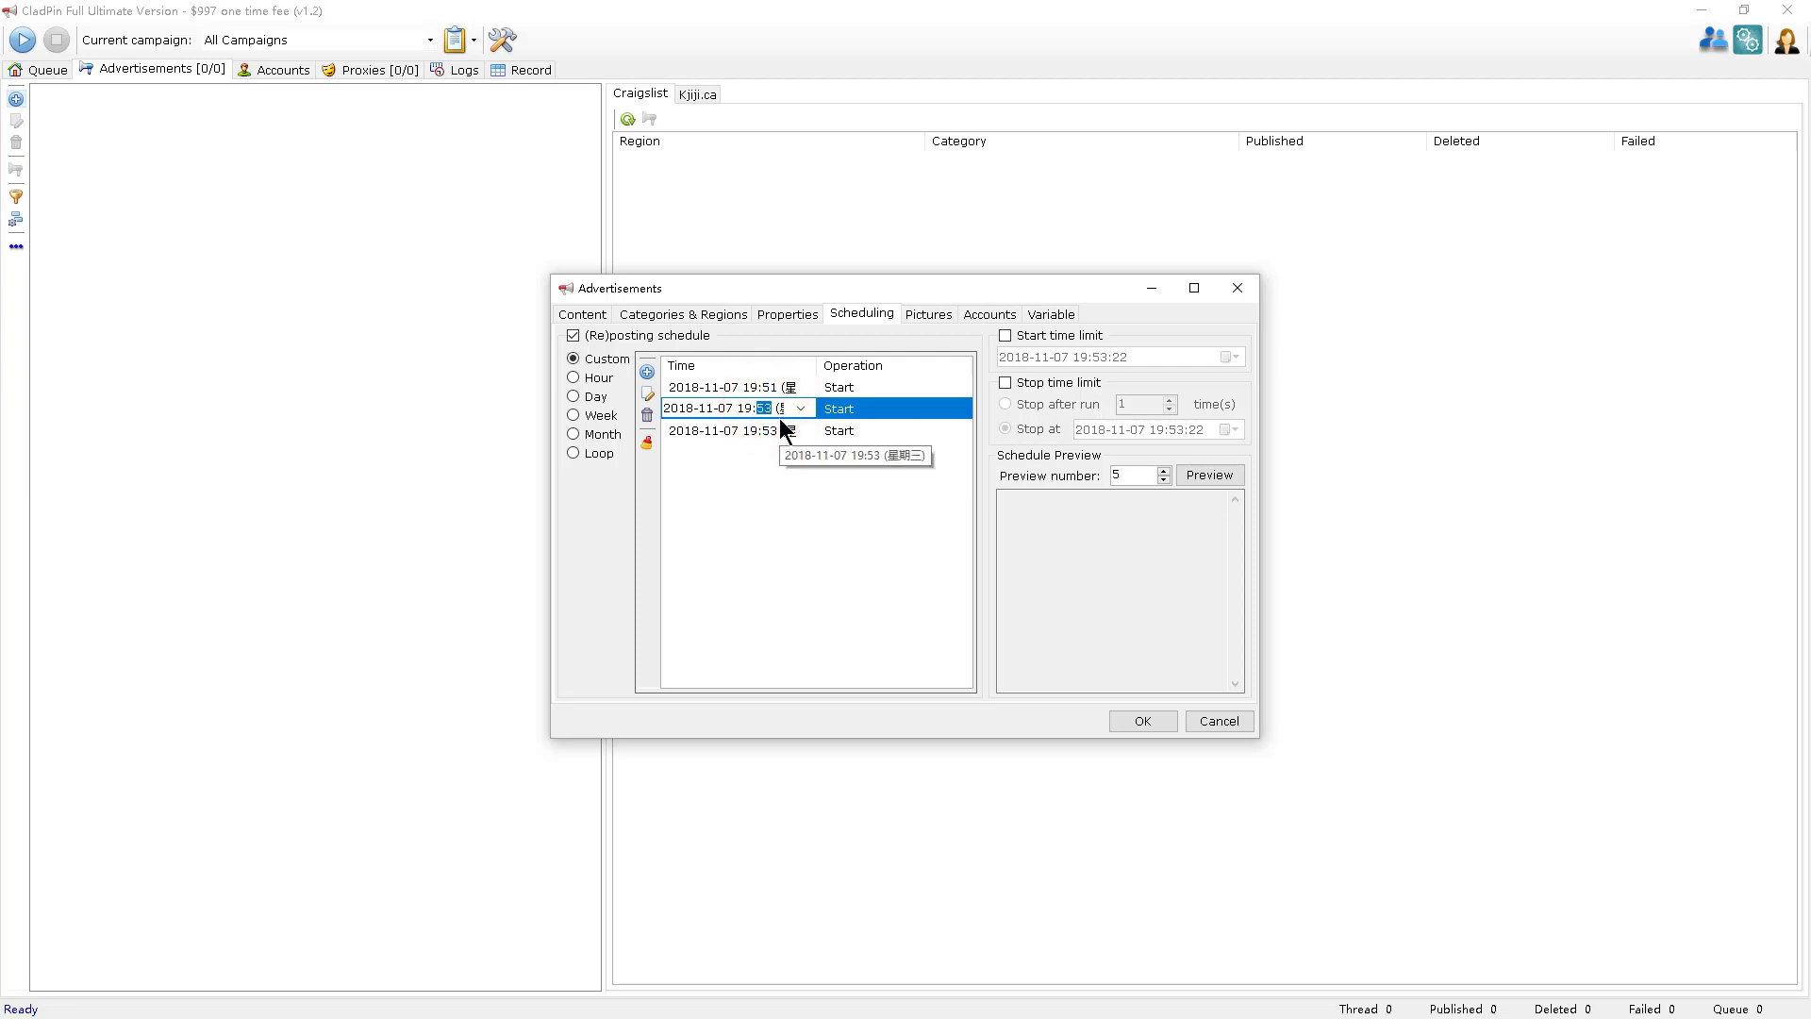
{"action": "type", "text": "58"}
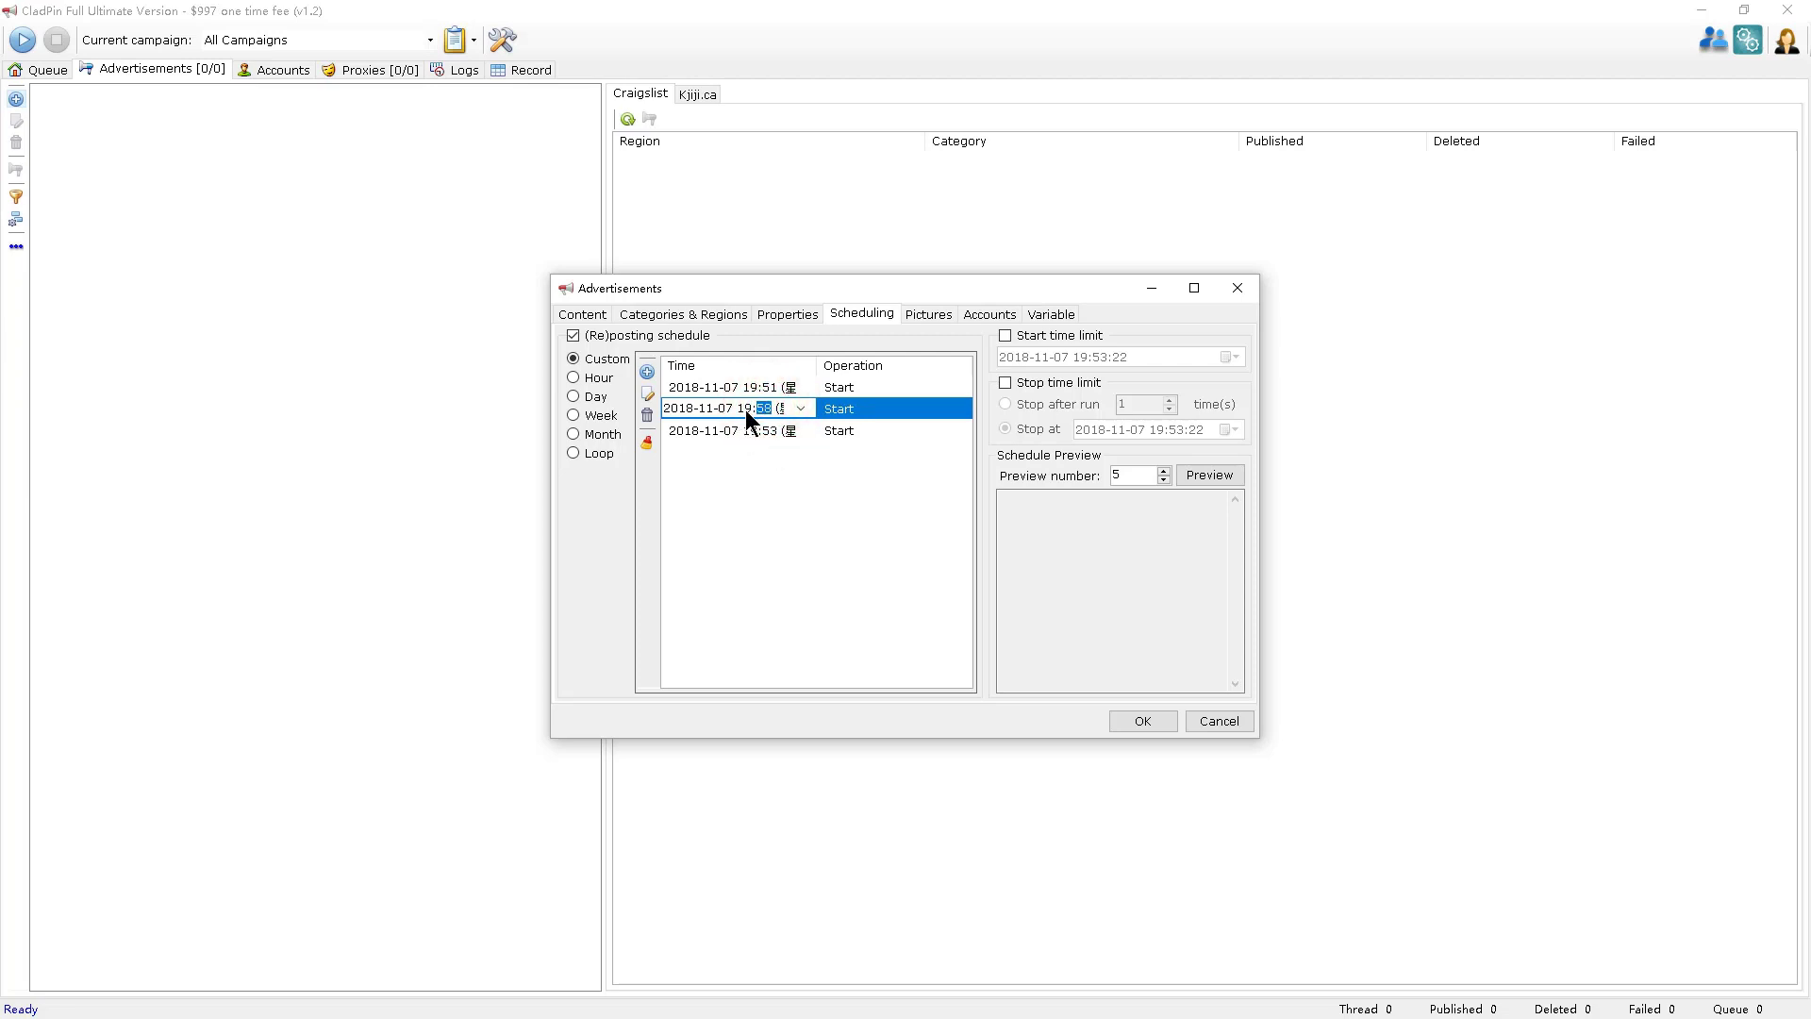
{"action": "left_click", "coordinate": [755, 433]}
{"action": "left_click", "coordinate": [754, 433]}
{"action": "left_click", "coordinate": [749, 432]}
{"action": "type", "text": "22"}
{"action": "left_click", "coordinate": [779, 492]}
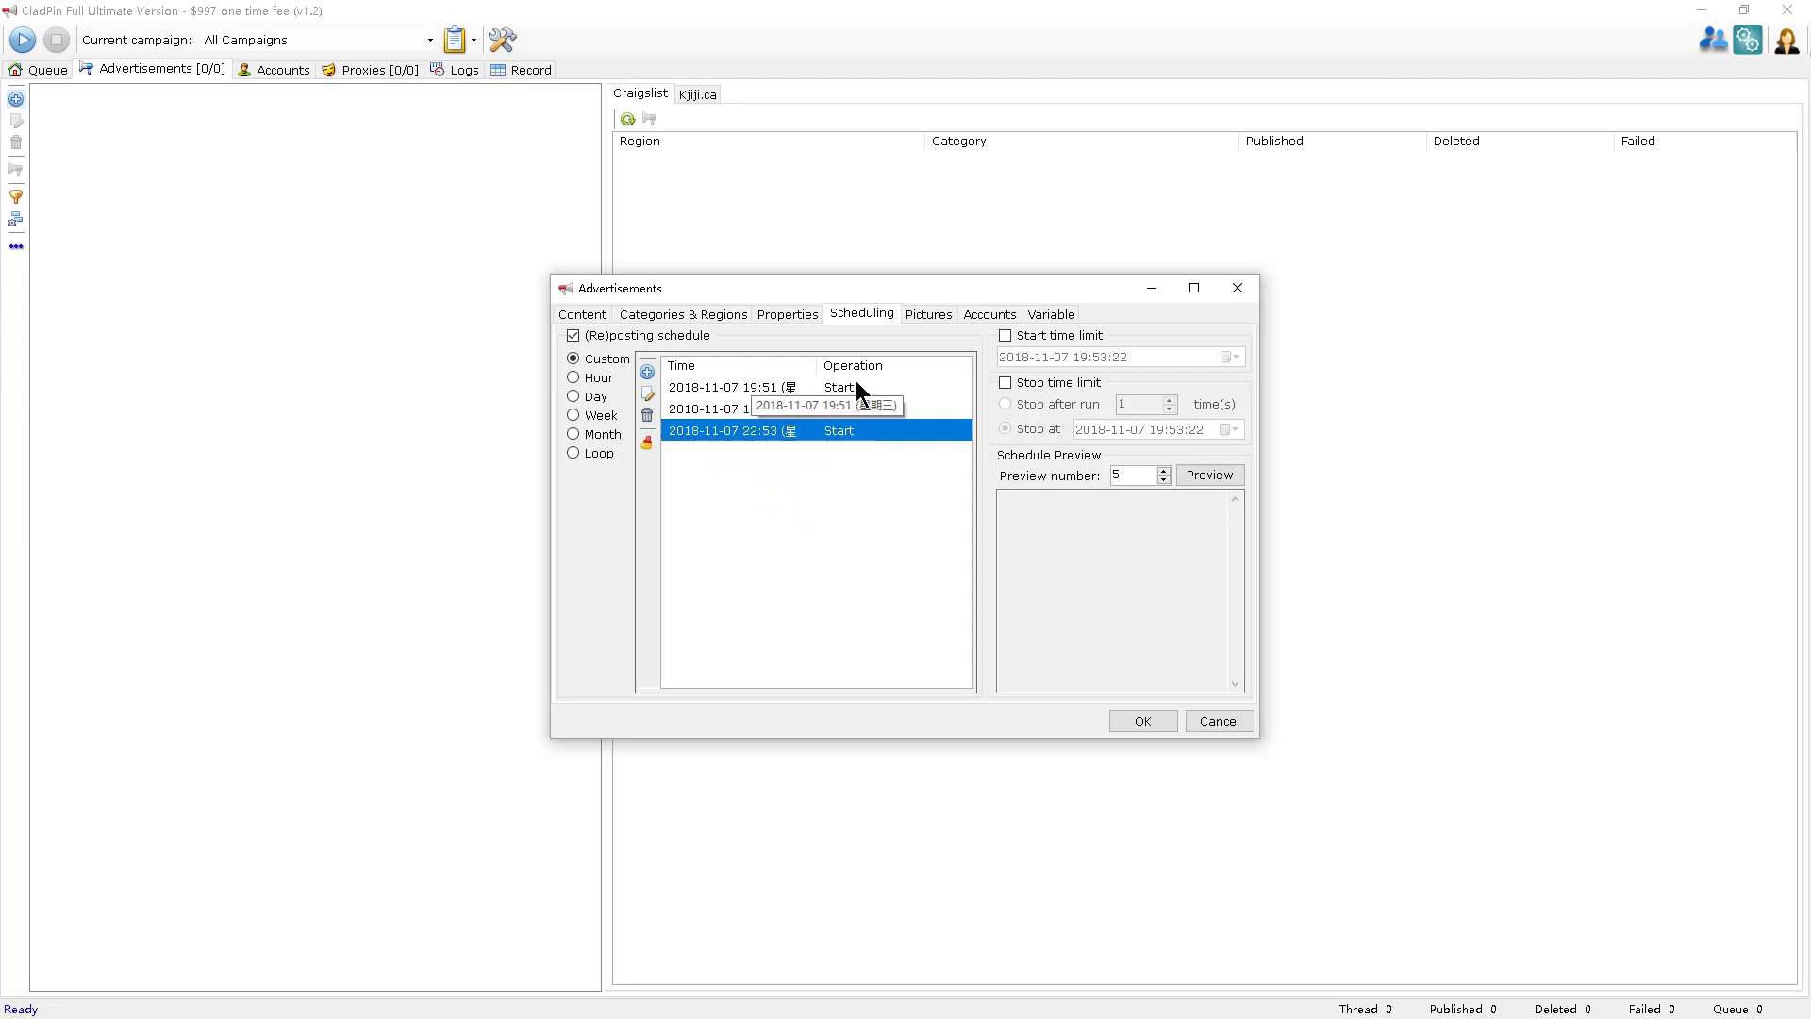
{"action": "left_click", "coordinate": [1198, 484]}
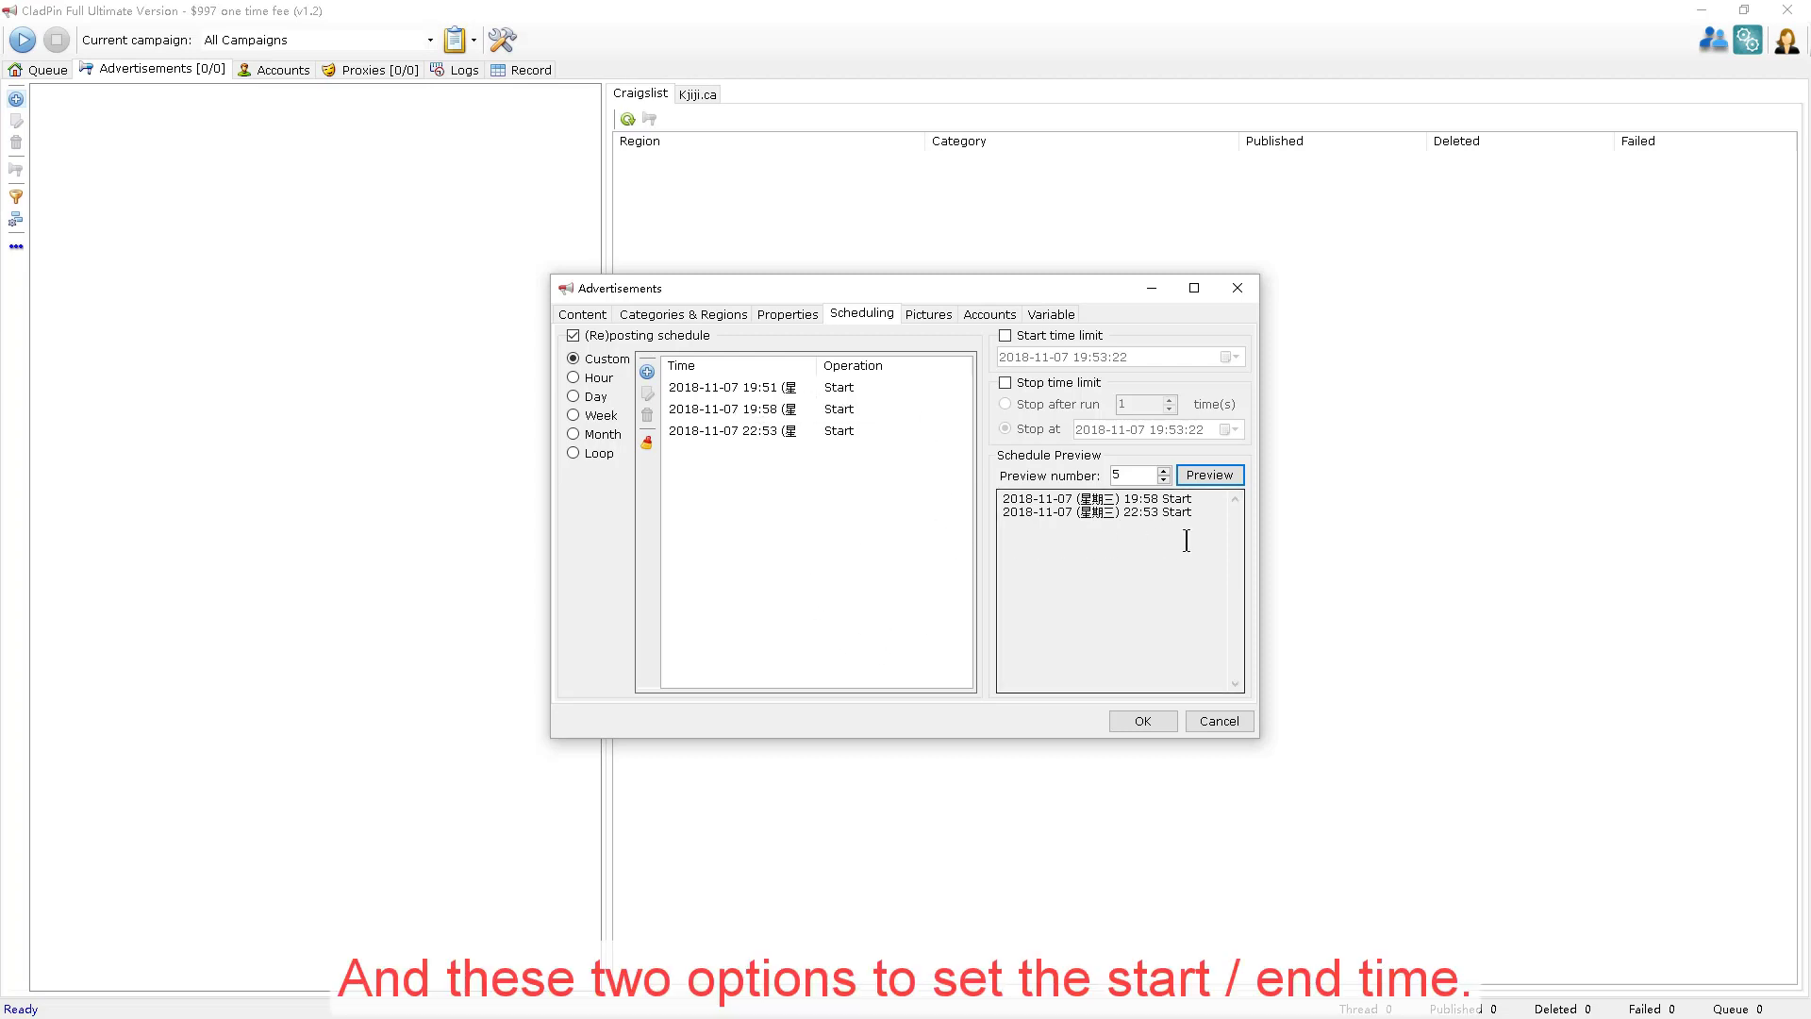
Enable start and stop time limits with the stop at 22:53:22, and refresh the preview.
{"action": "left_click", "coordinate": [1043, 338]}
{"action": "left_click", "coordinate": [1037, 382]}
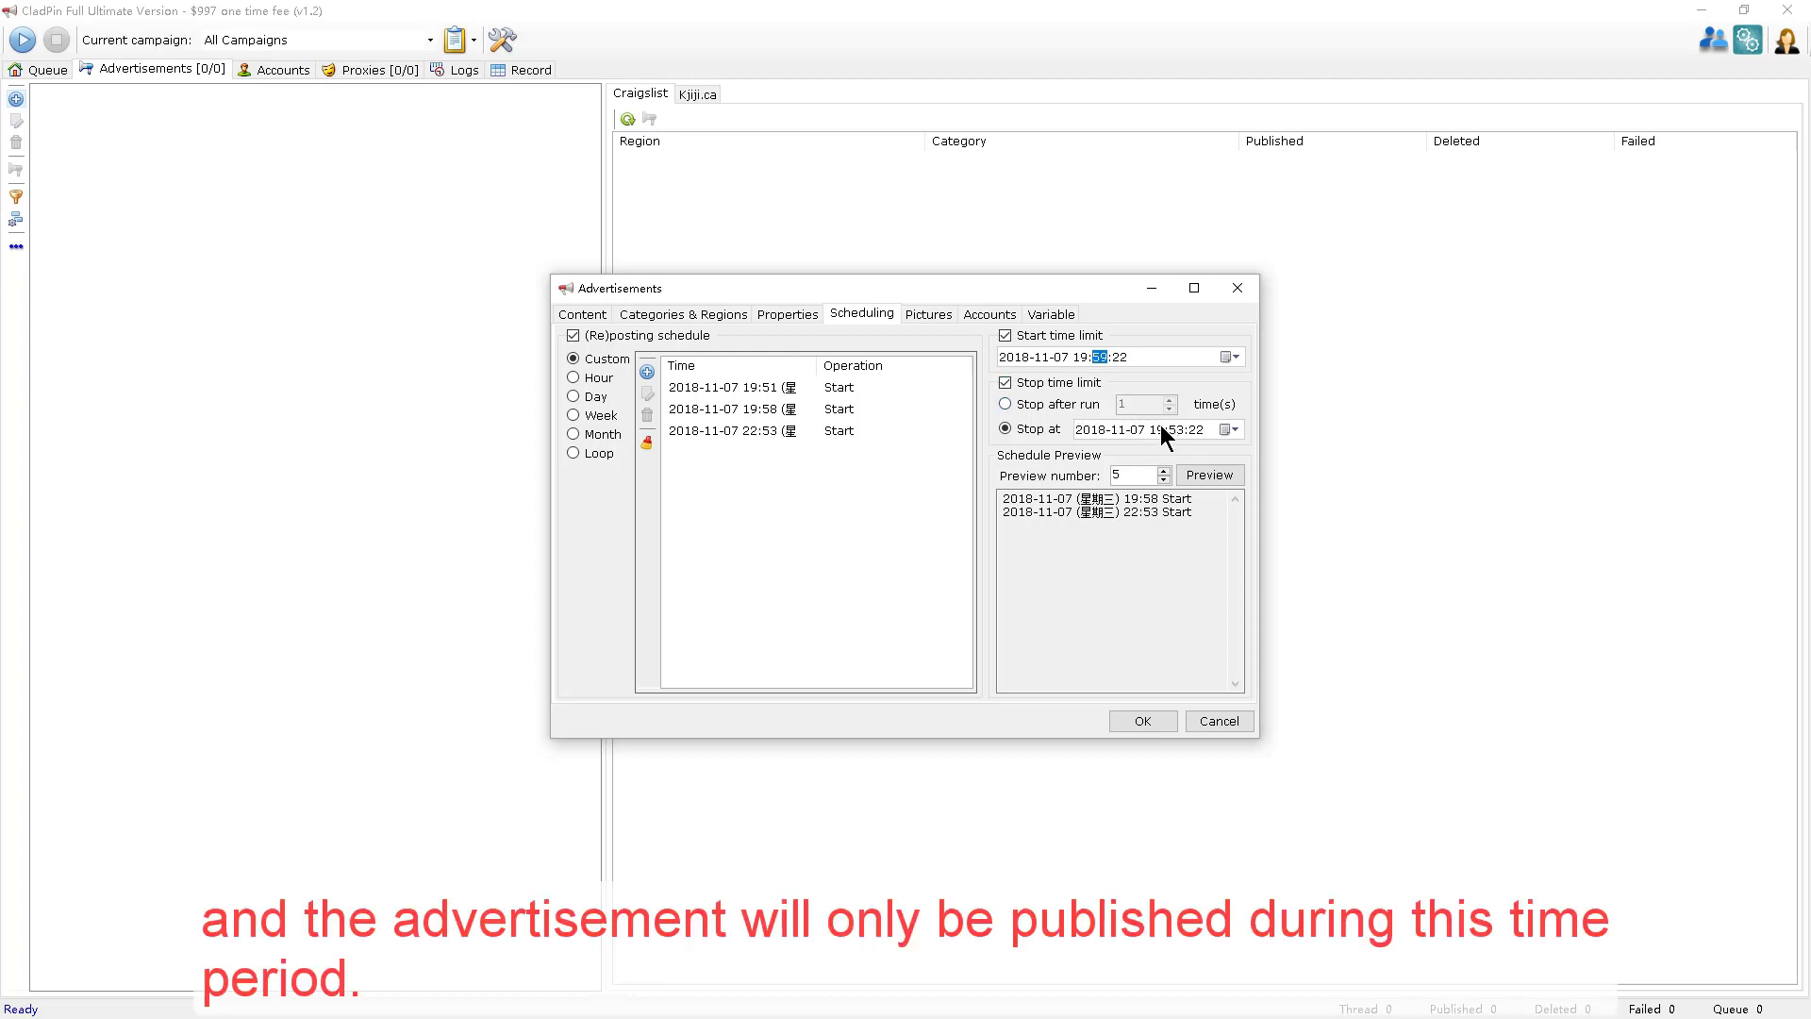
{"action": "left_click", "coordinate": [1160, 426]}
{"action": "type", "text": "22"}
{"action": "left_click", "coordinate": [1149, 373]}
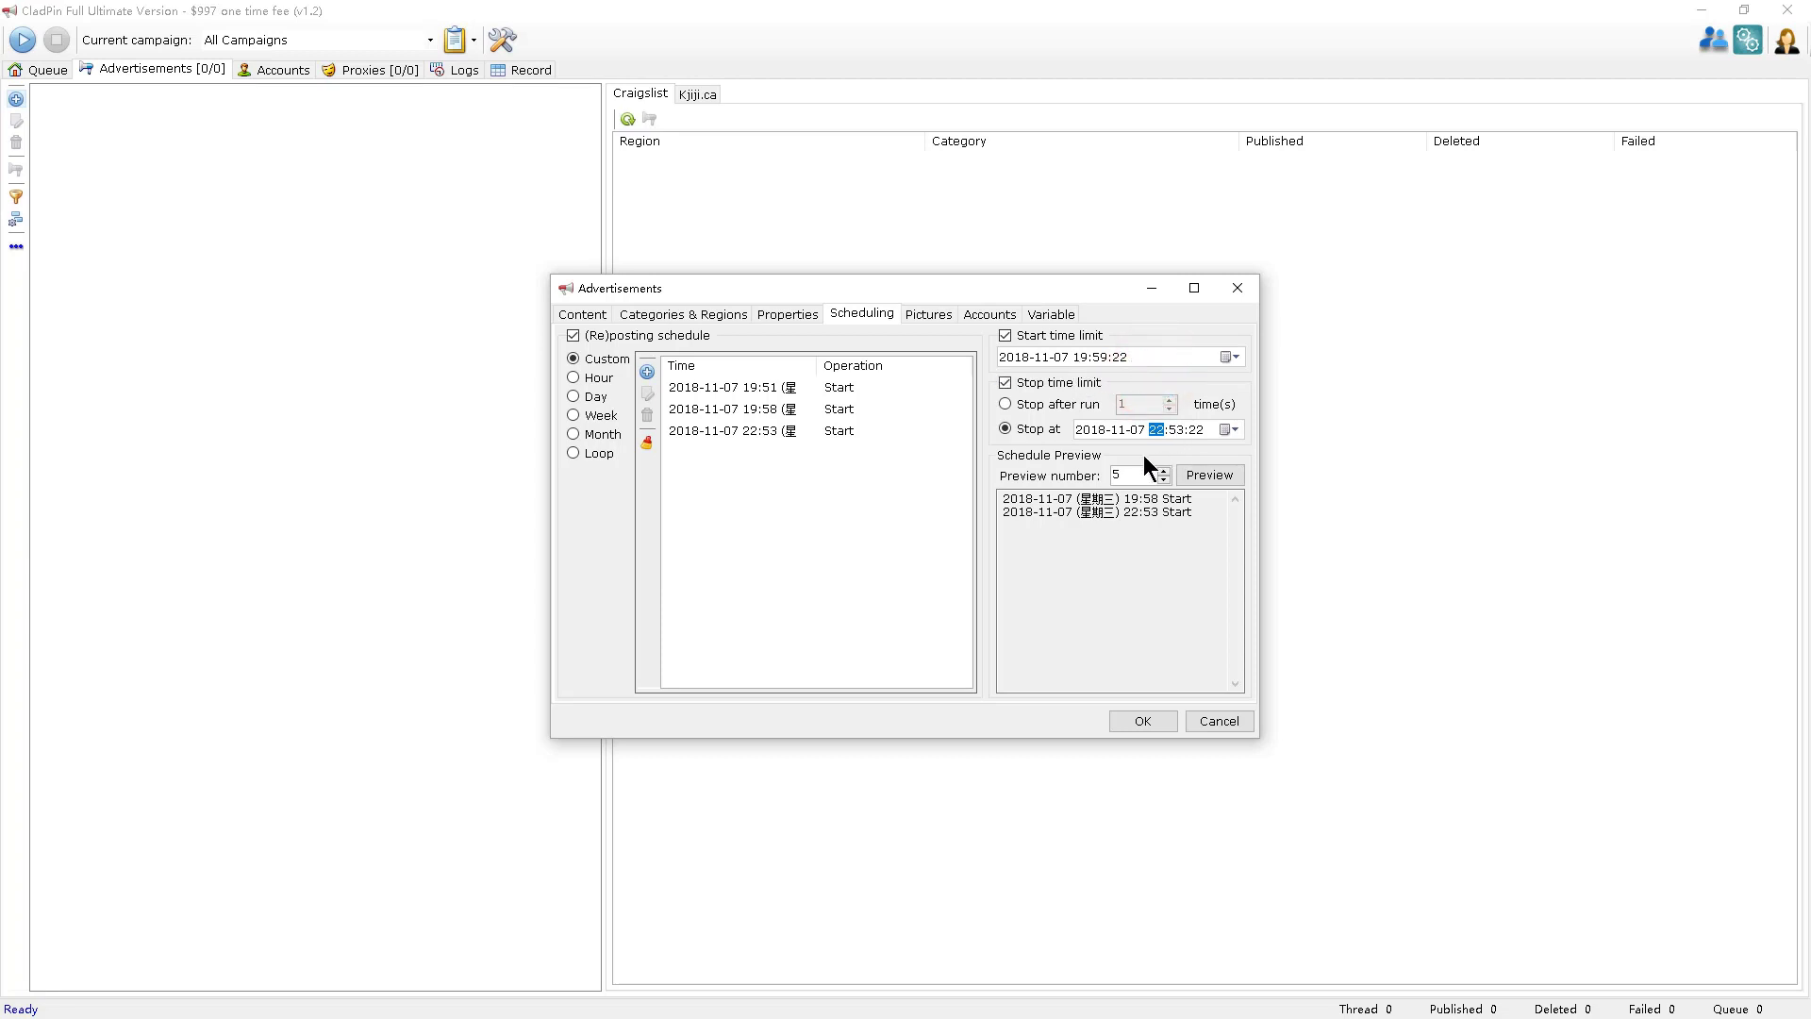
{"action": "left_click", "coordinate": [1228, 474]}
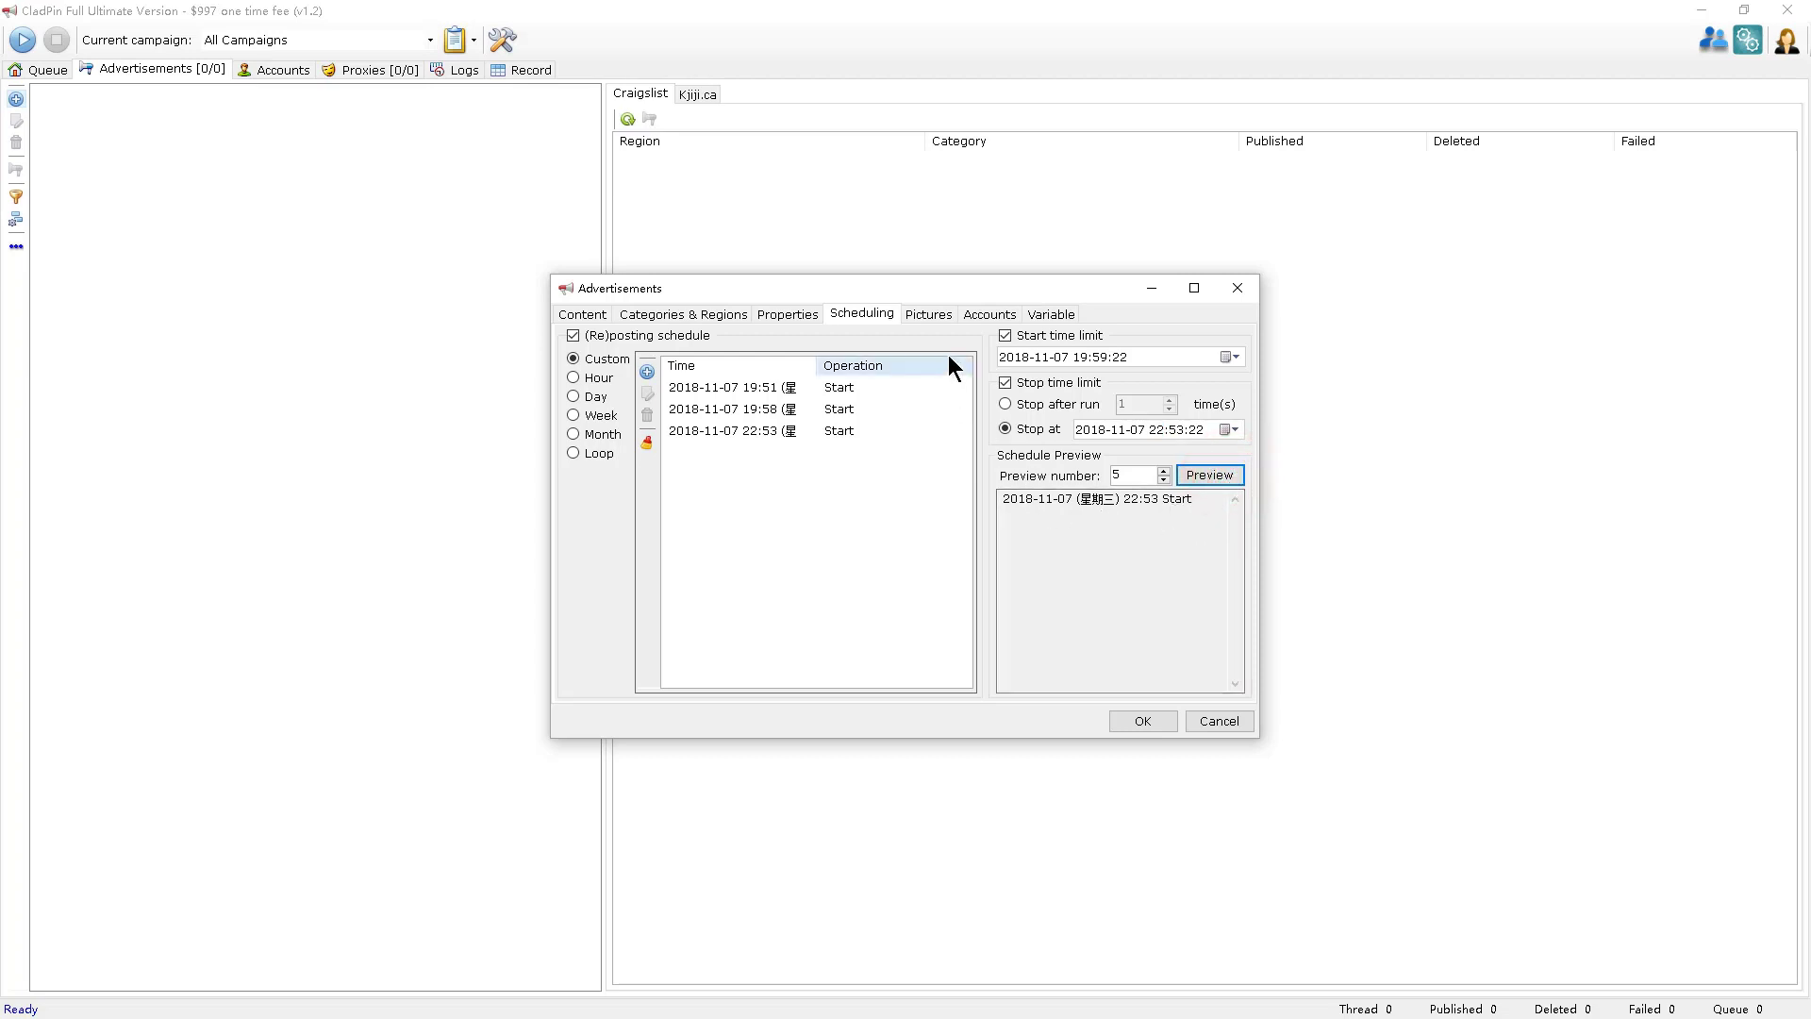
{"action": "left_click", "coordinate": [929, 314]}
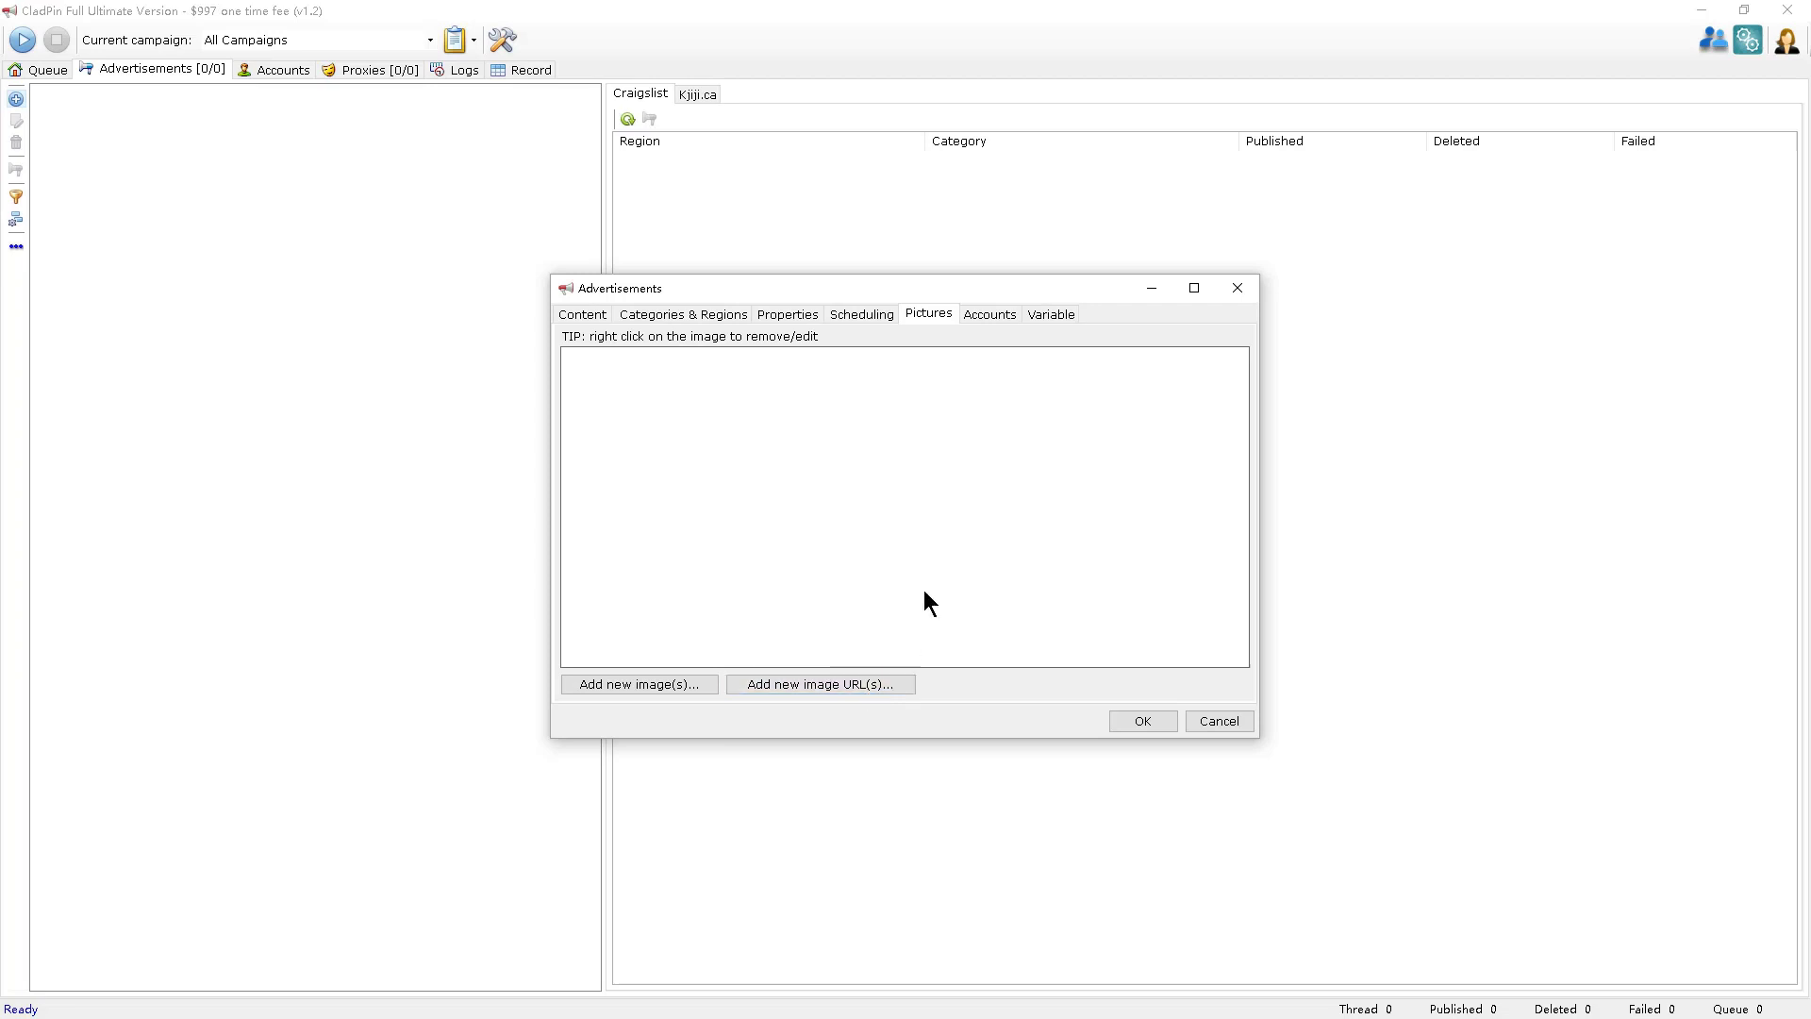
Auto-fill the posting account into the Craigslist rows, including cariboo and comox valley childcare.
{"action": "left_click", "coordinate": [992, 311]}
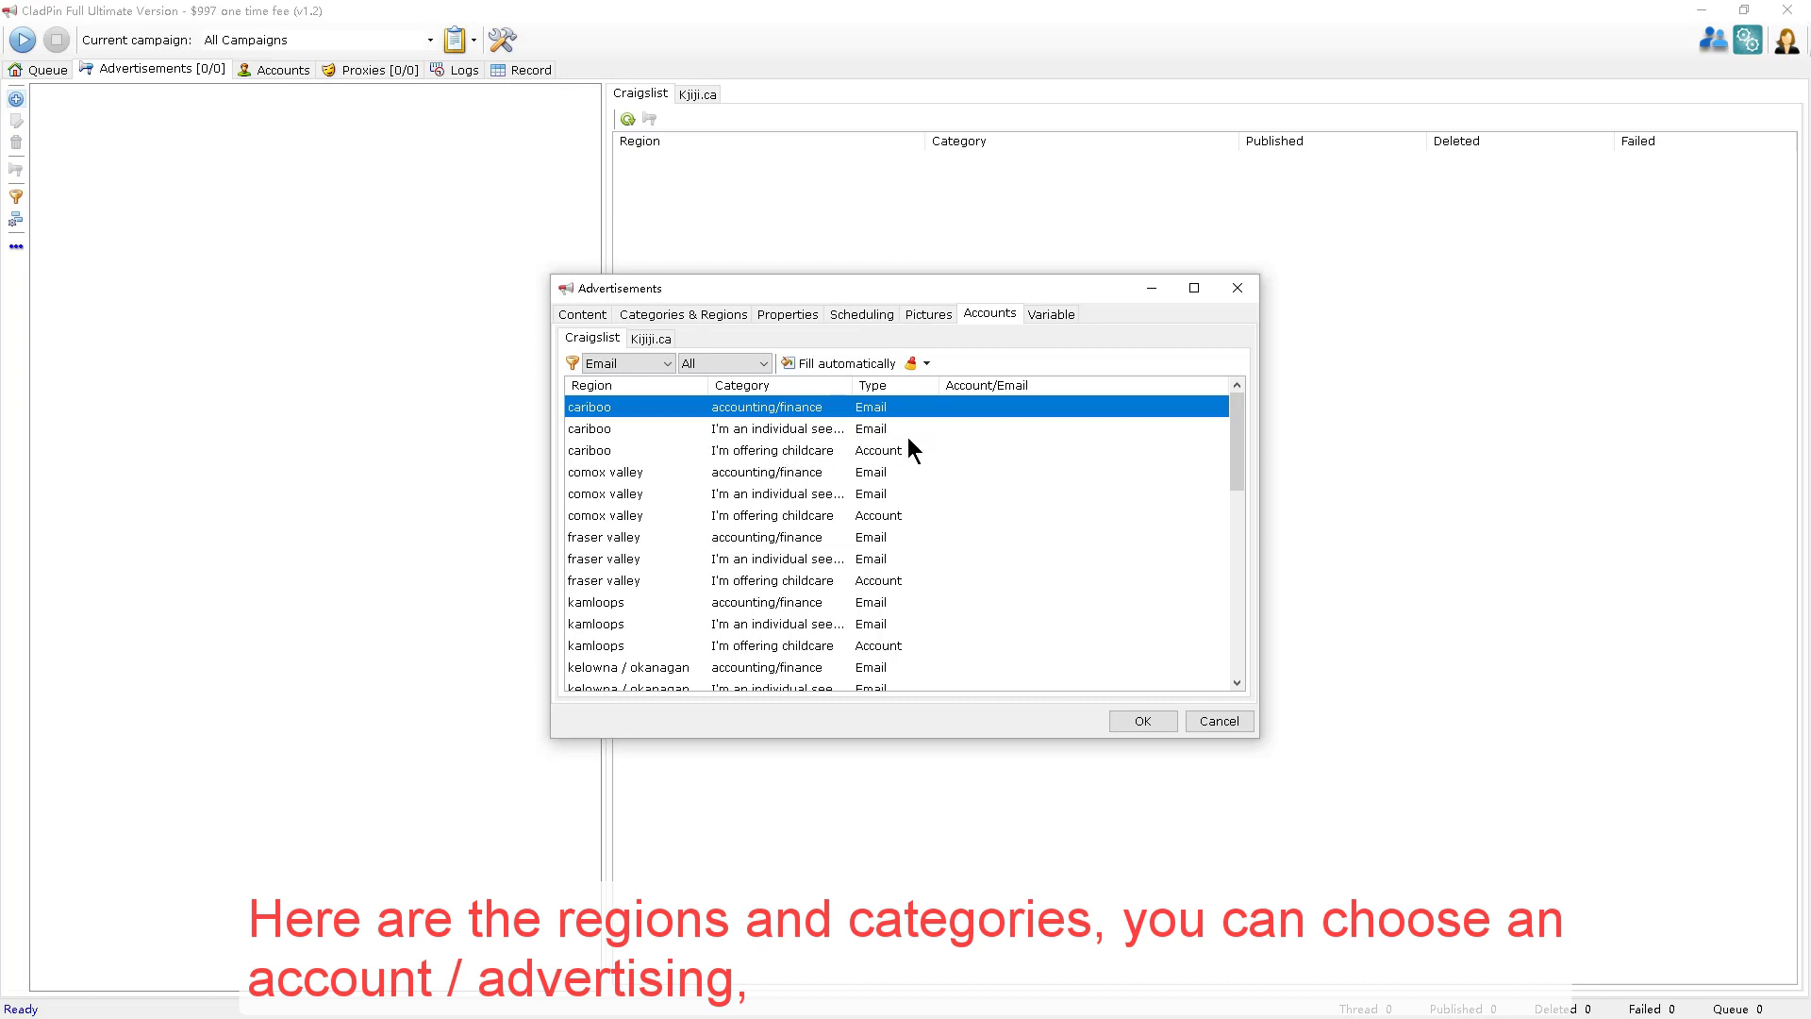
{"action": "double_click", "coordinate": [1019, 407]}
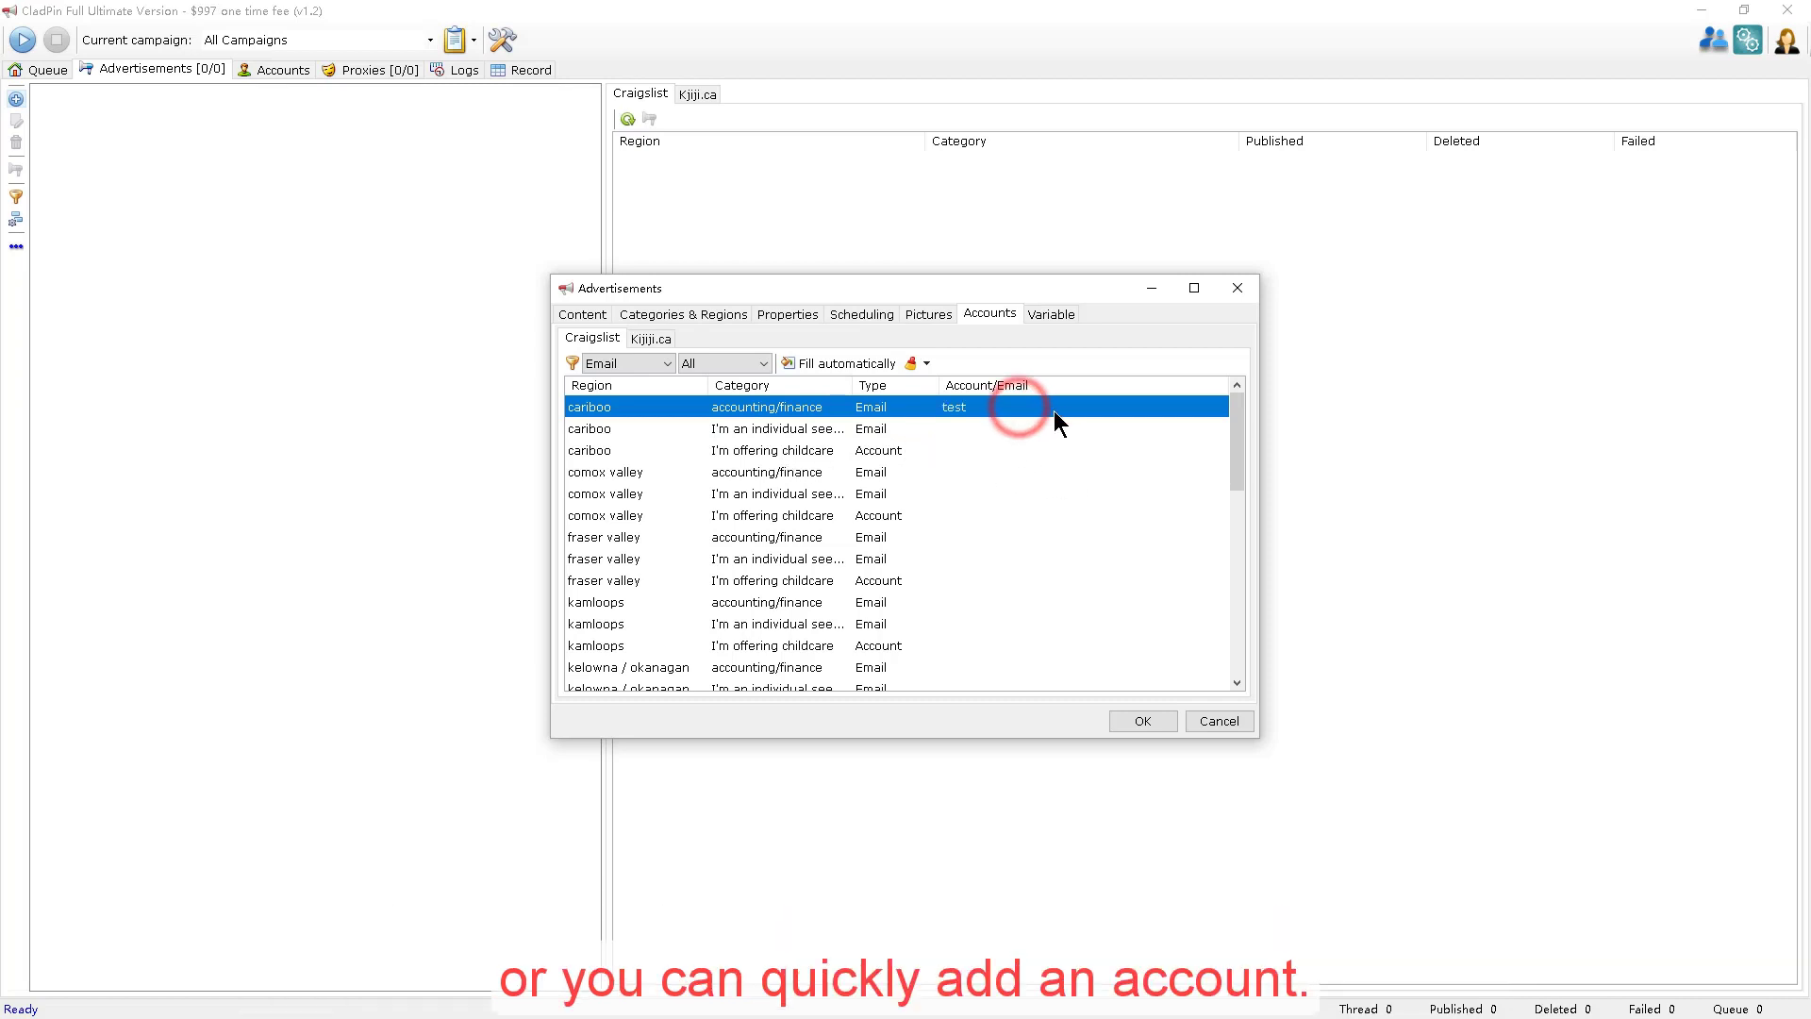
{"action": "double_click", "coordinate": [1032, 433]}
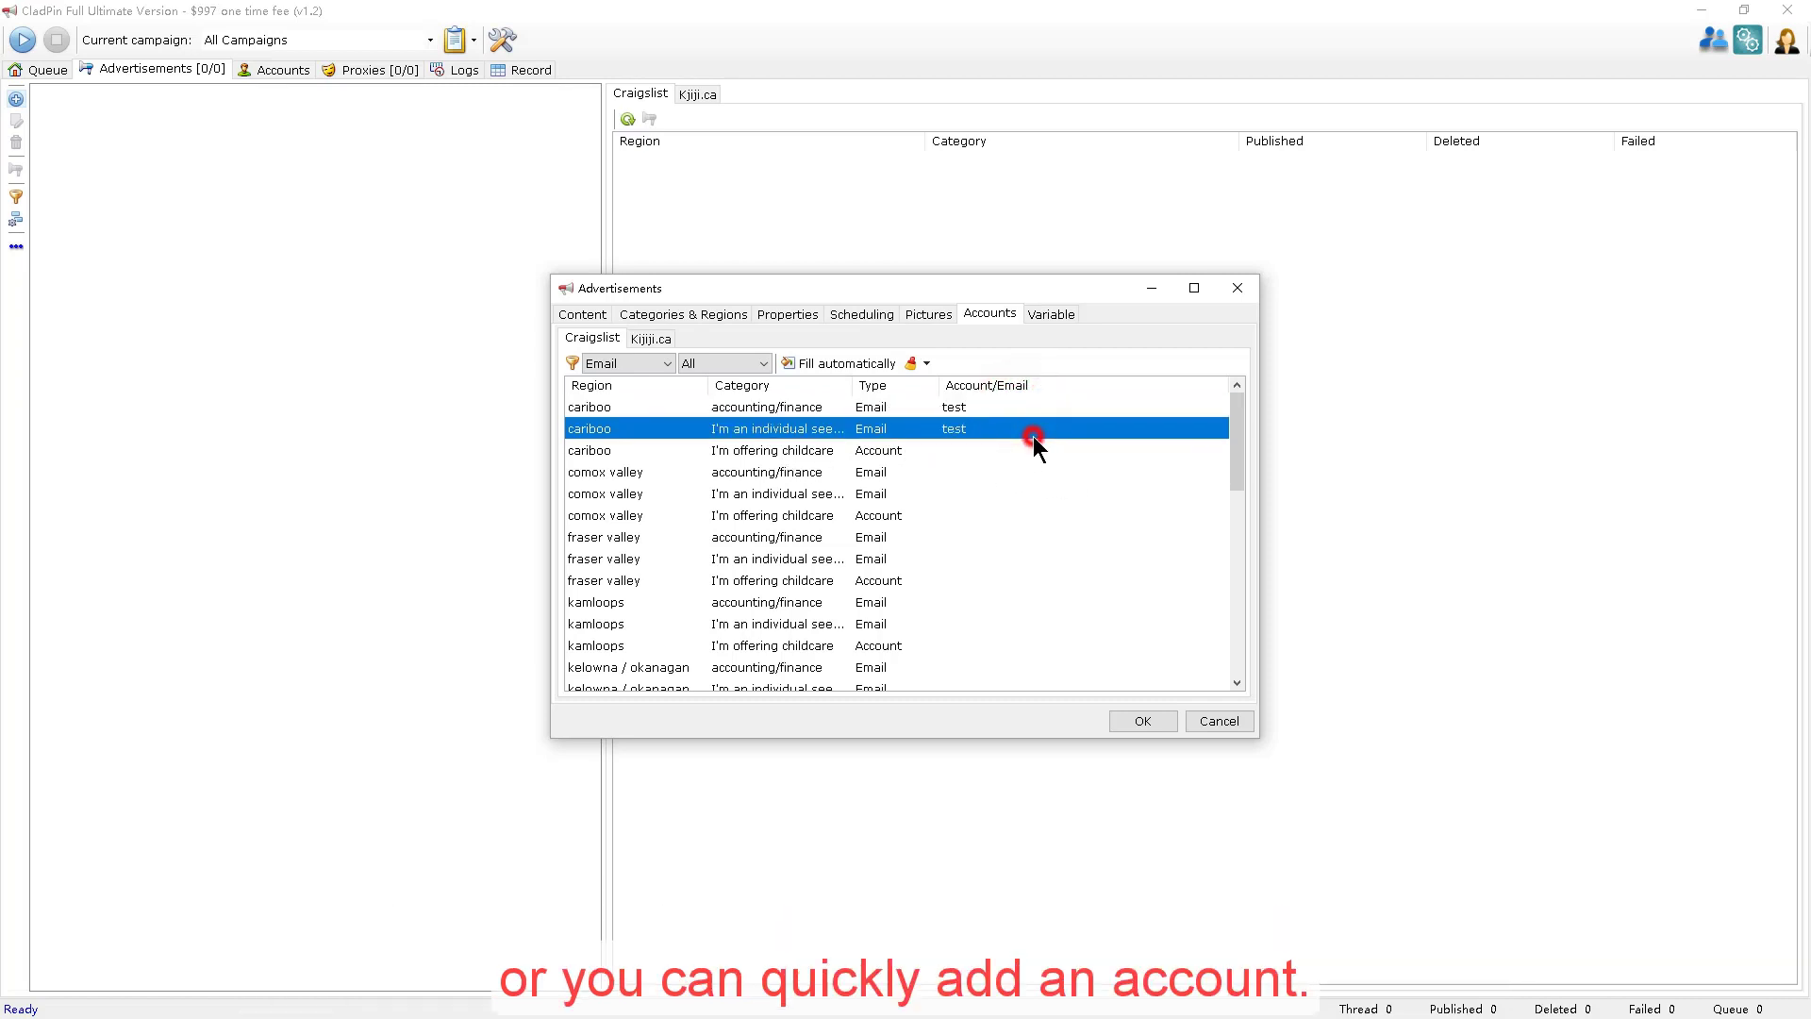
{"action": "left_click", "coordinate": [866, 368]}
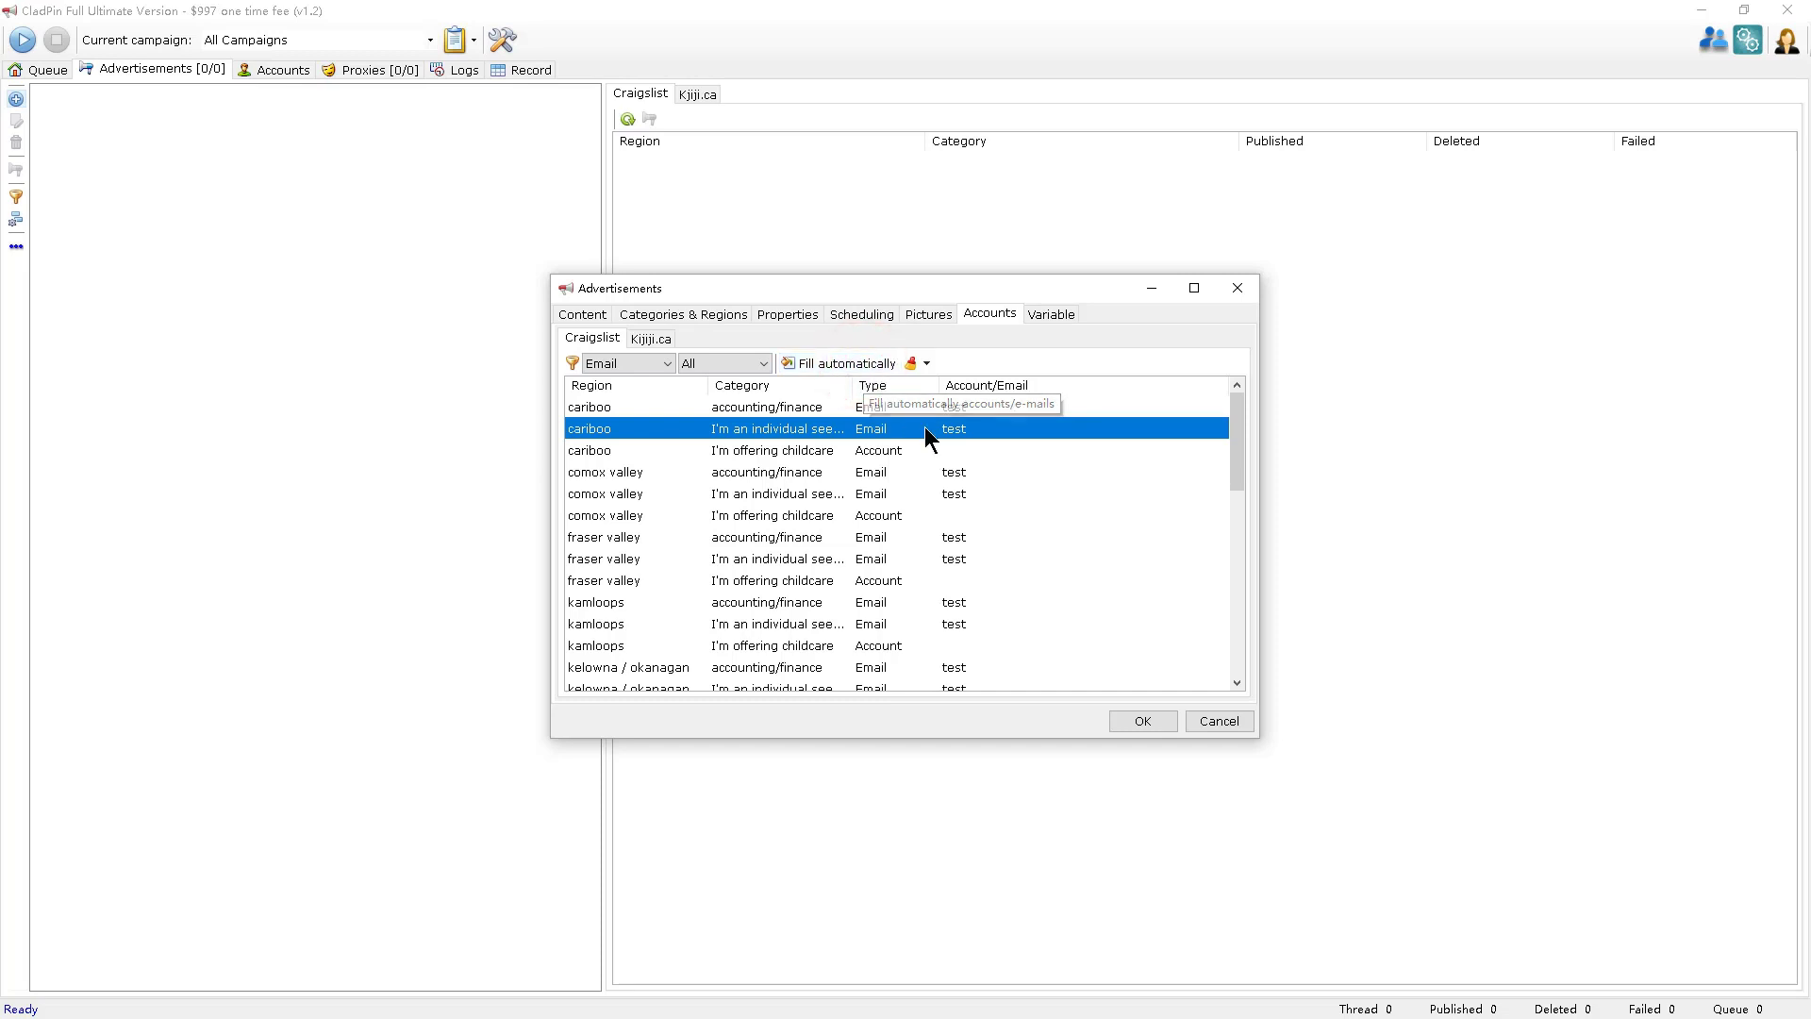
{"action": "left_click", "coordinate": [956, 450]}
{"action": "left_click", "coordinate": [1005, 513]}
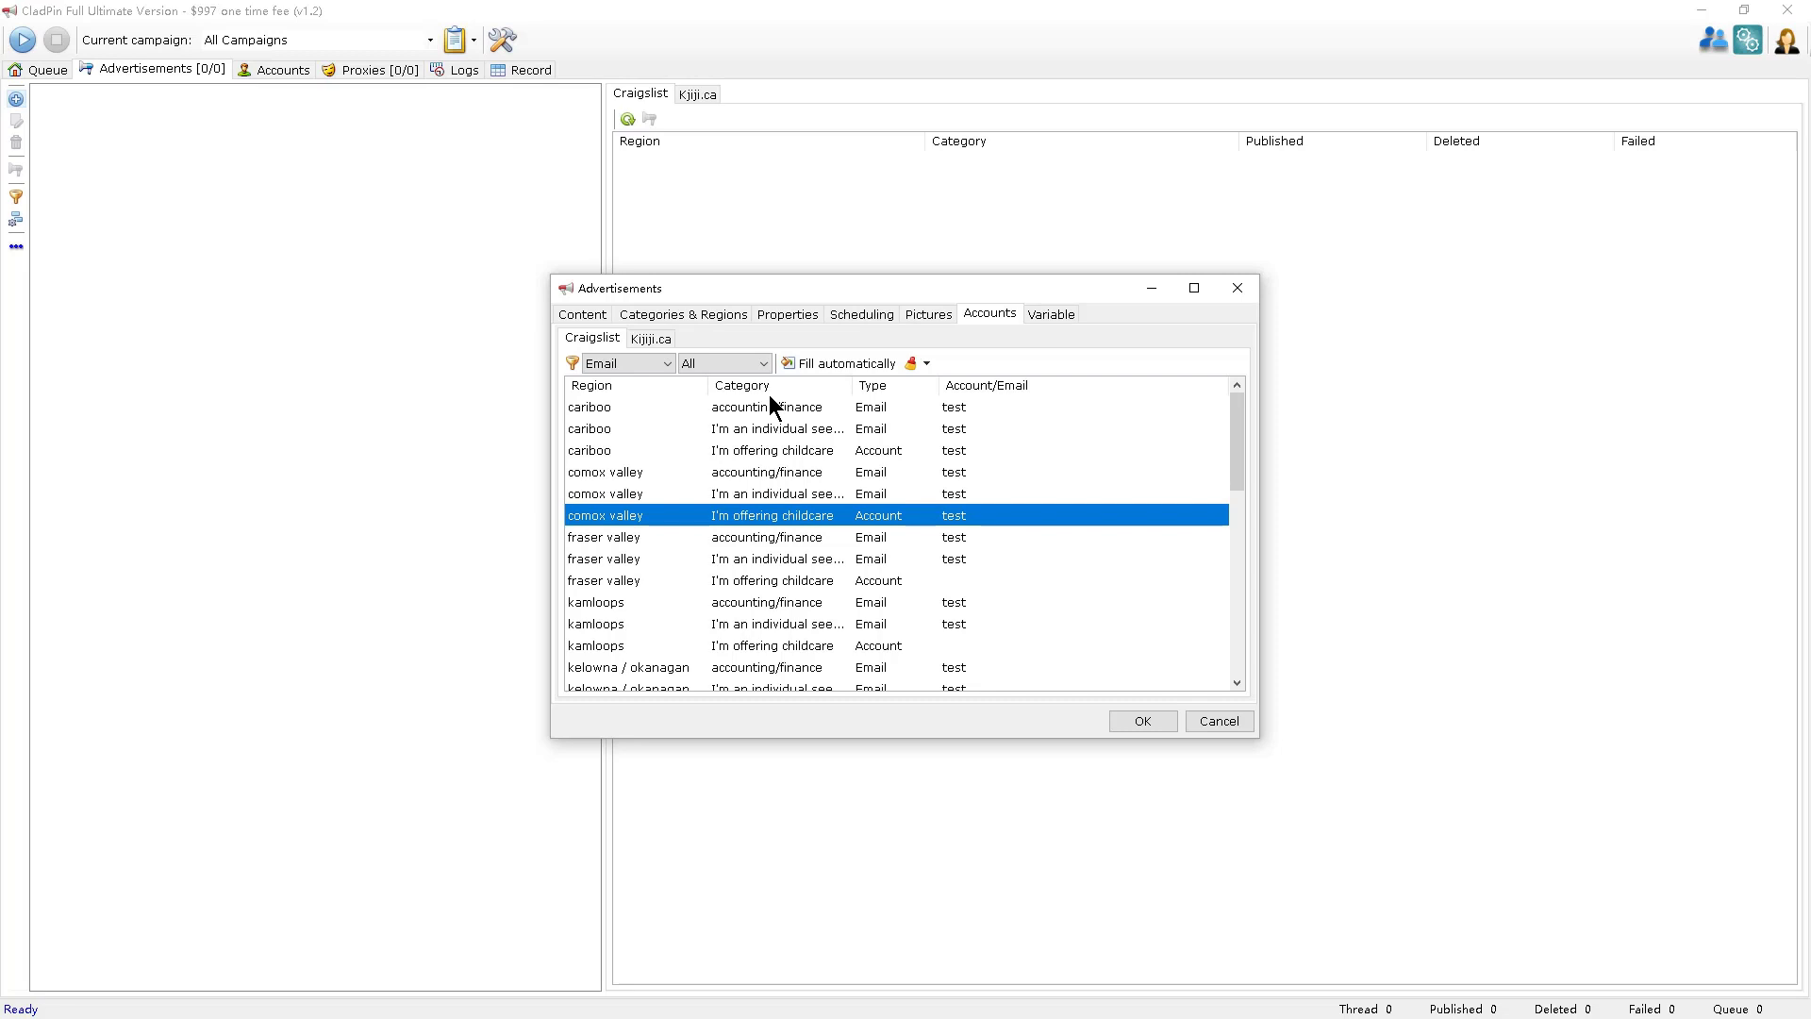
Enter [aaa] as the specific location for the employment and childcare ad items.
{"action": "left_click", "coordinate": [1061, 313]}
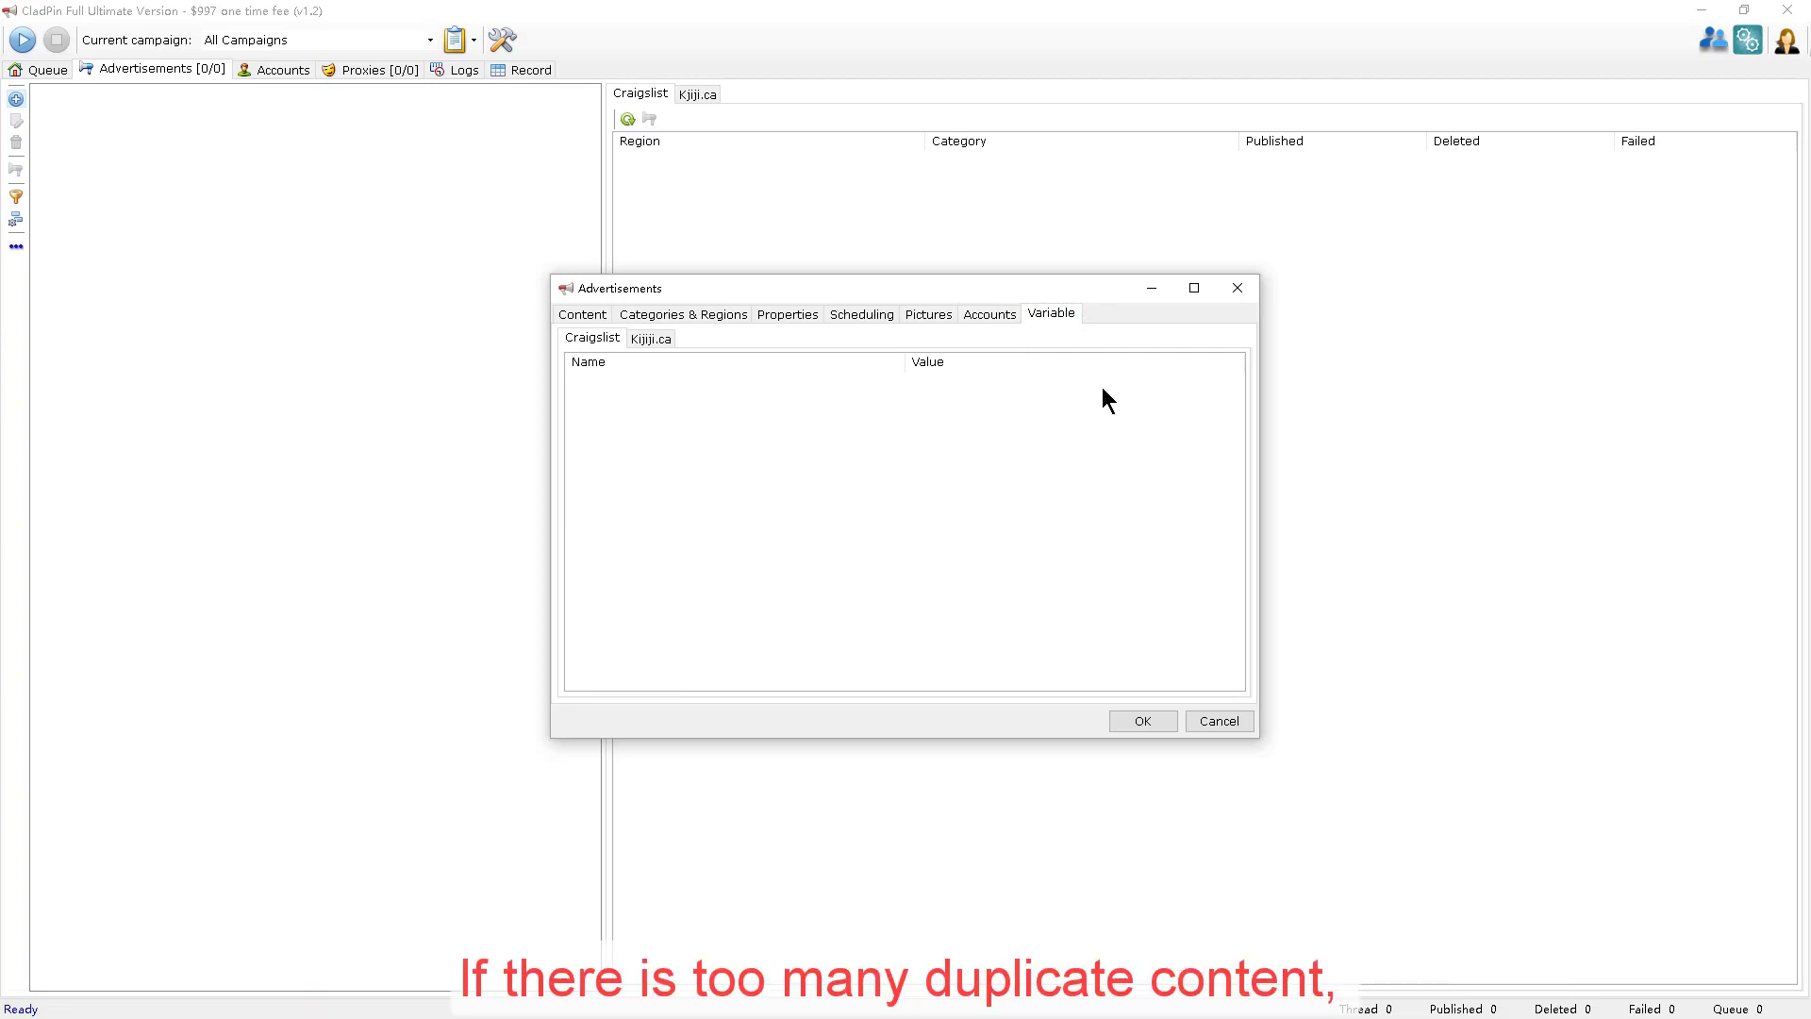
{"action": "left_click", "coordinate": [794, 315]}
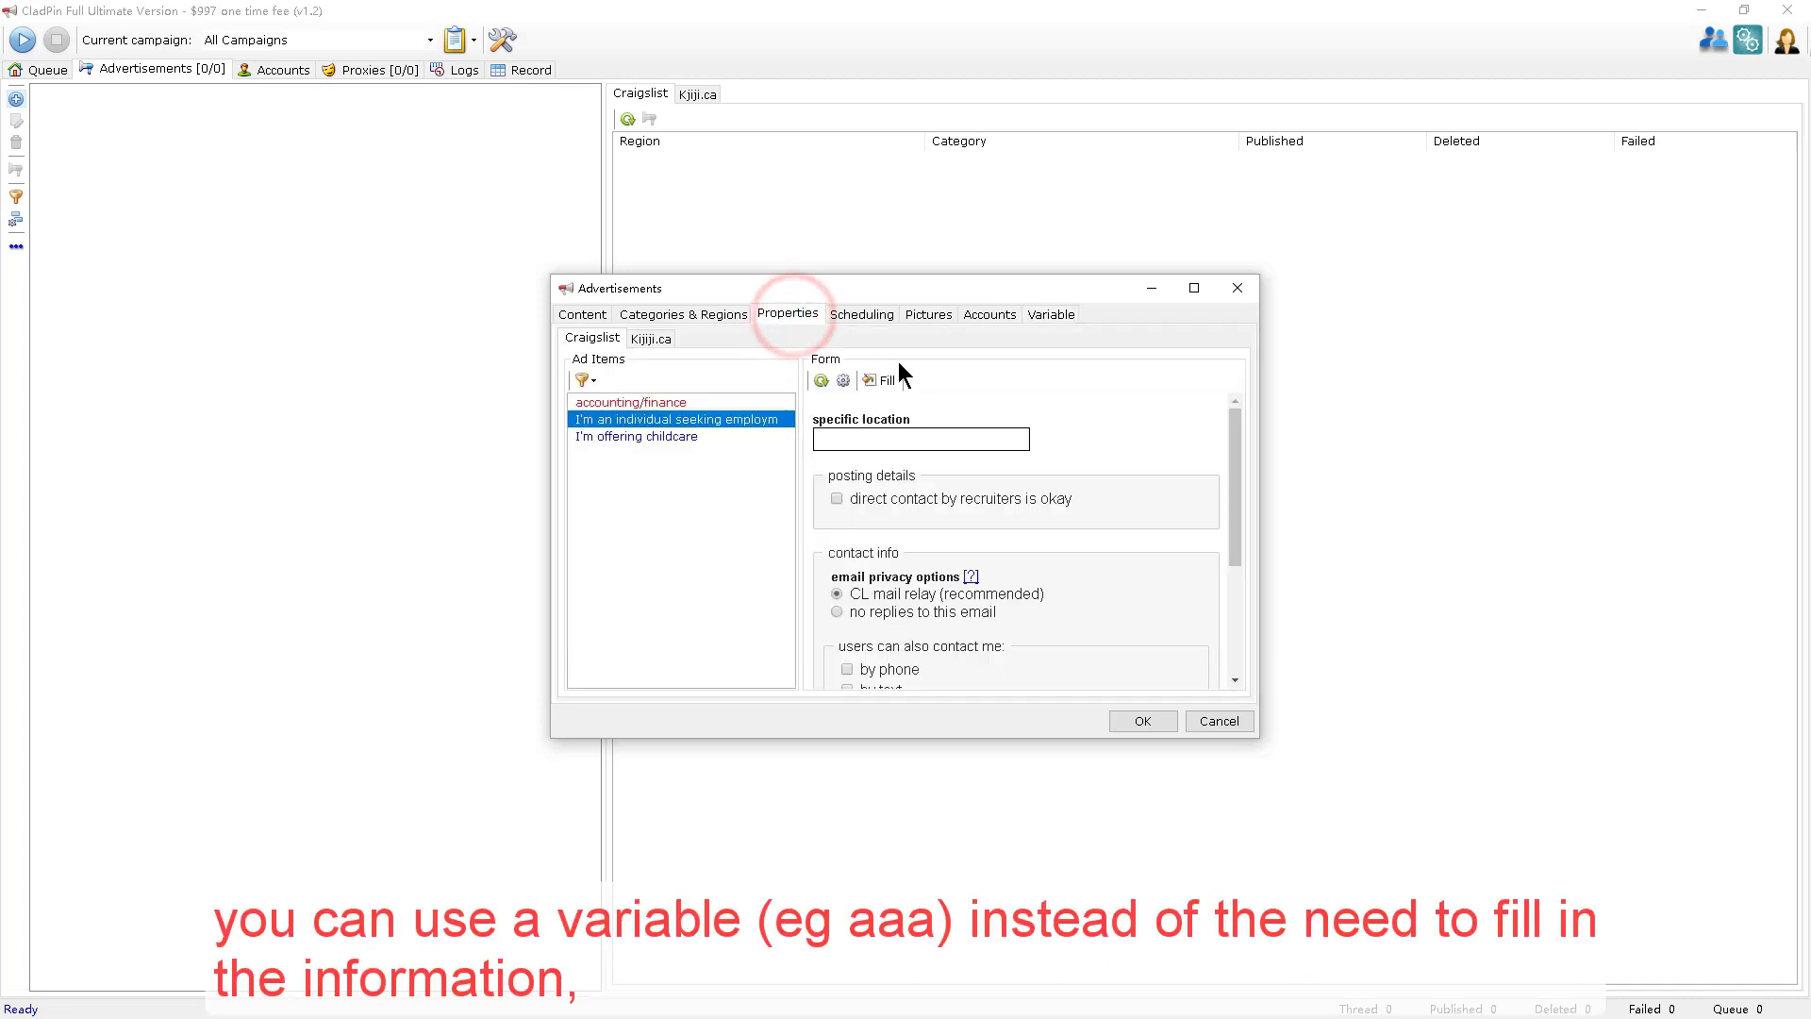
{"action": "left_click", "coordinate": [924, 440]}
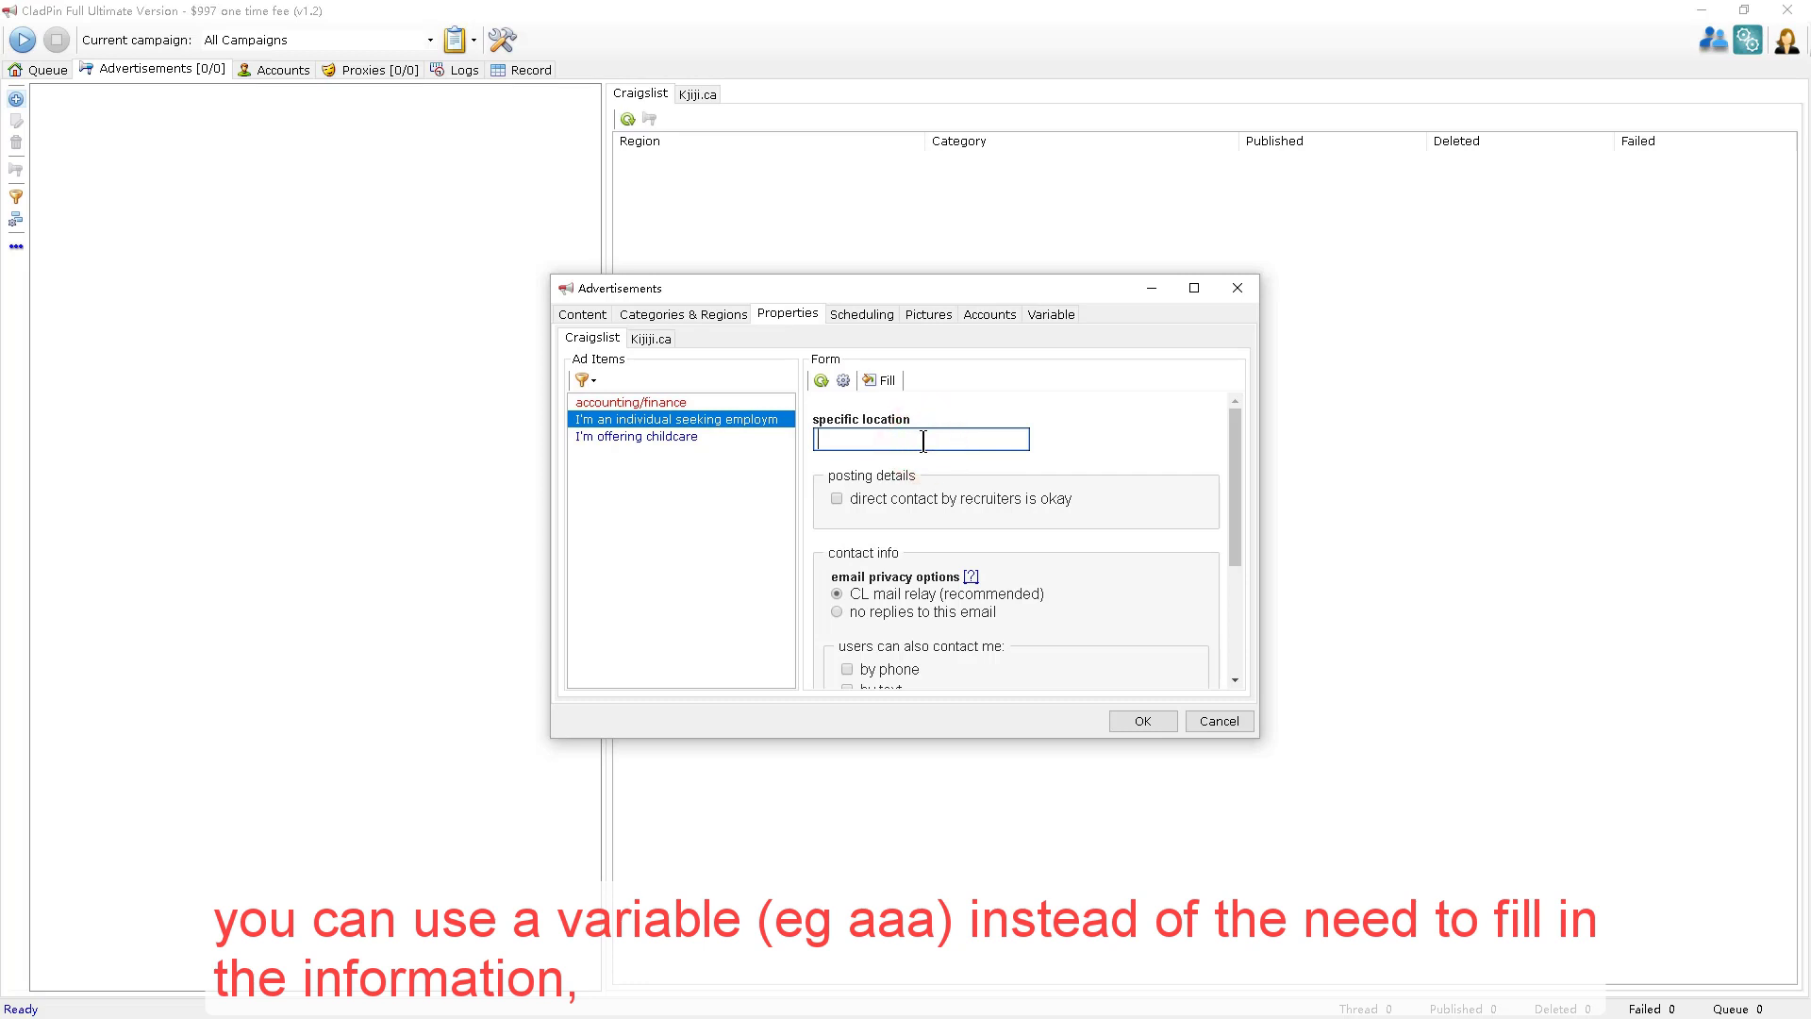
{"action": "type", "text": "["}
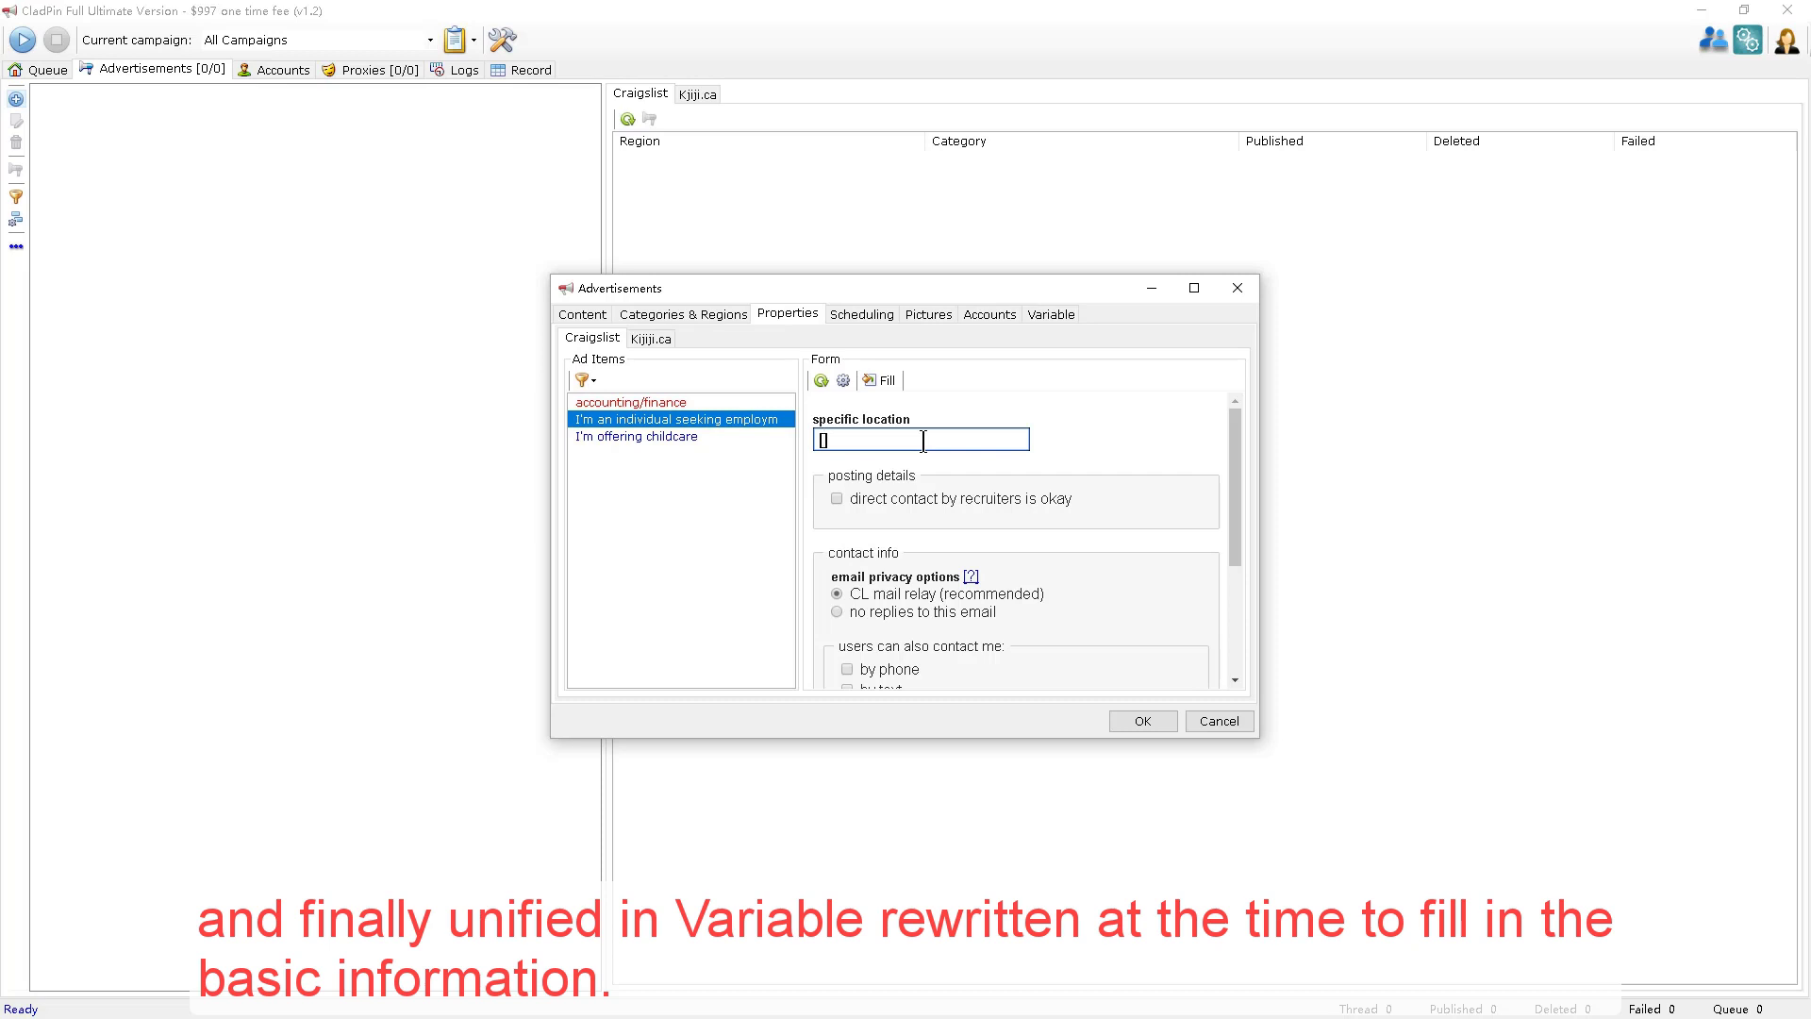
{"action": "type", "text": "aaa]"}
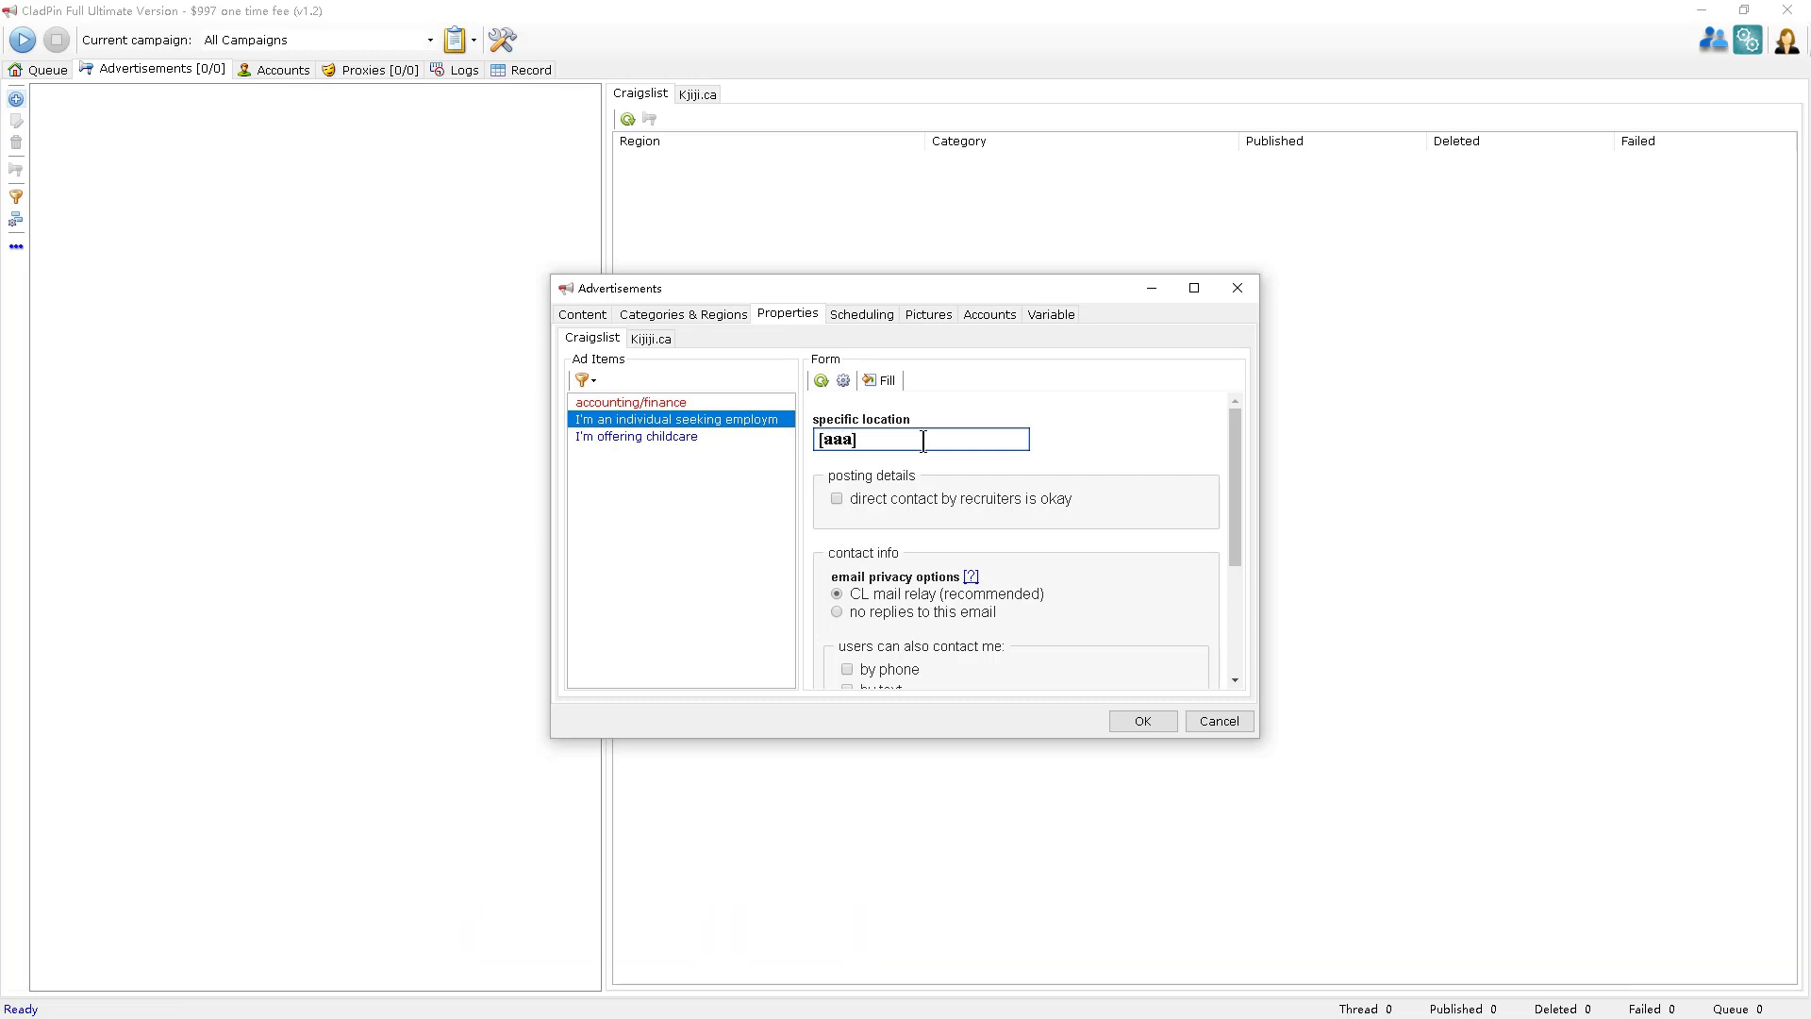
{"action": "left_click", "coordinate": [673, 436]}
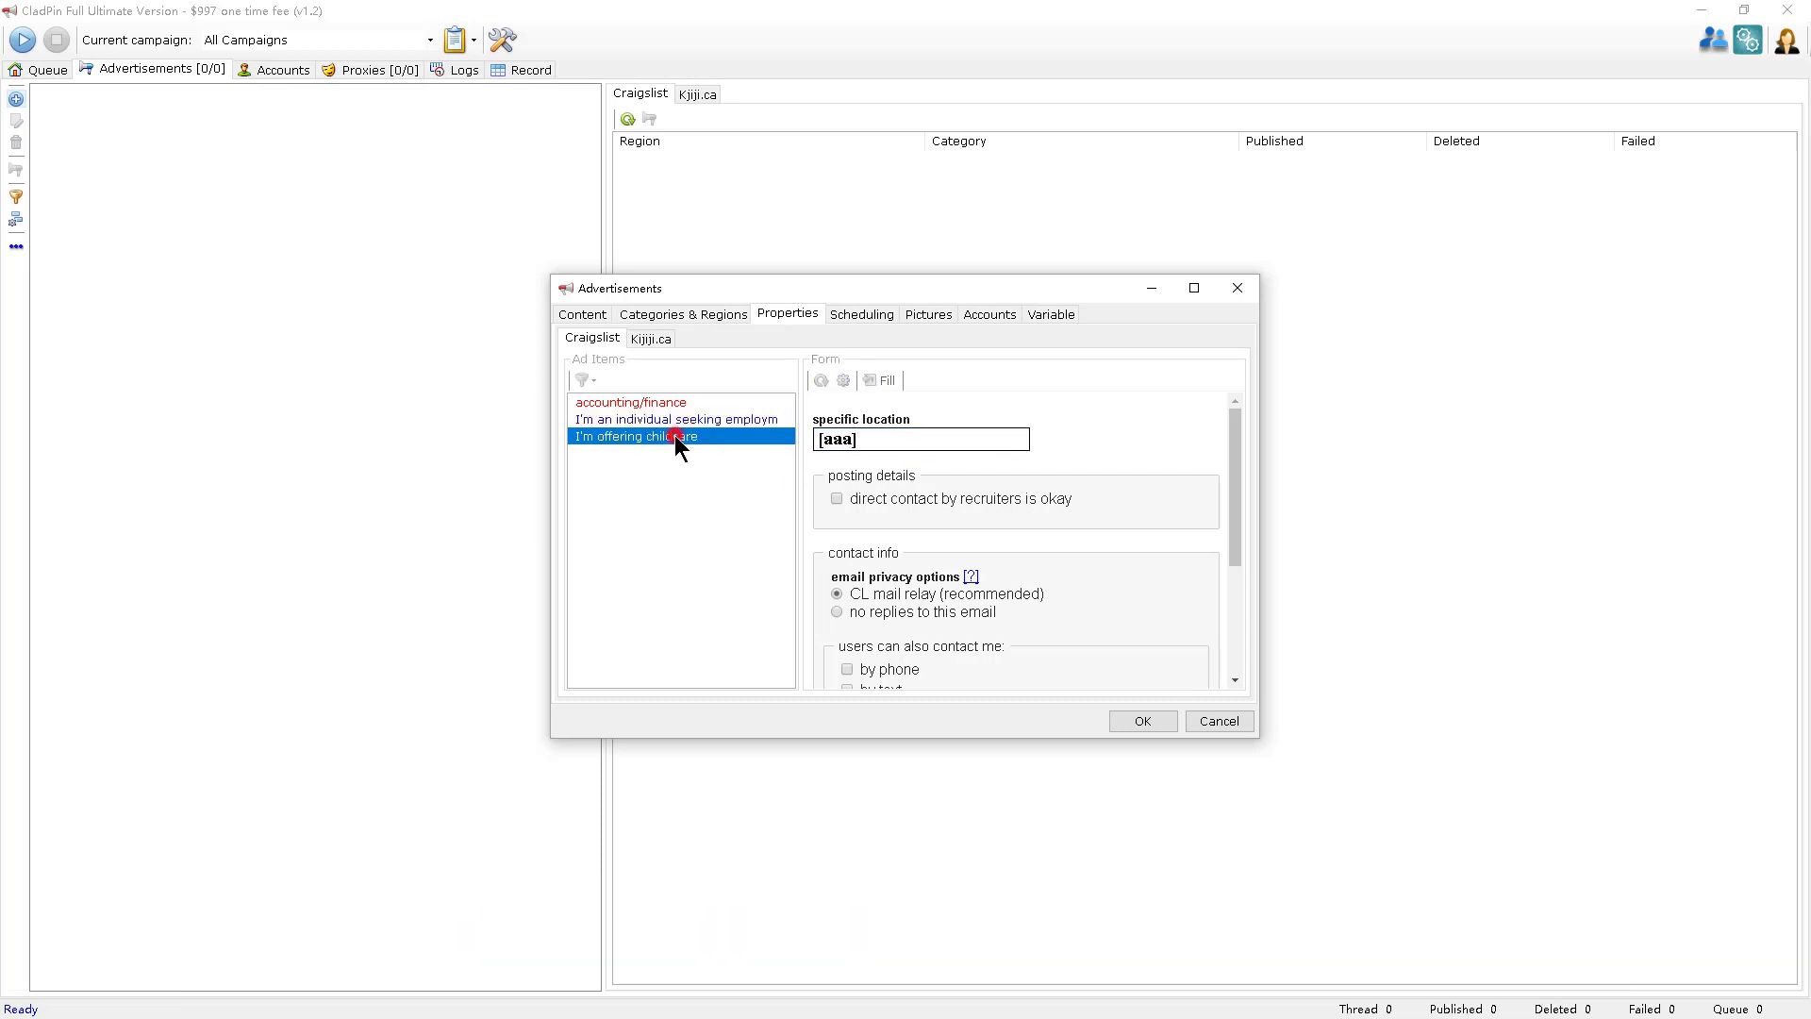
{"action": "left_click", "coordinate": [957, 431]}
{"action": "type", "text": "[aaa"}
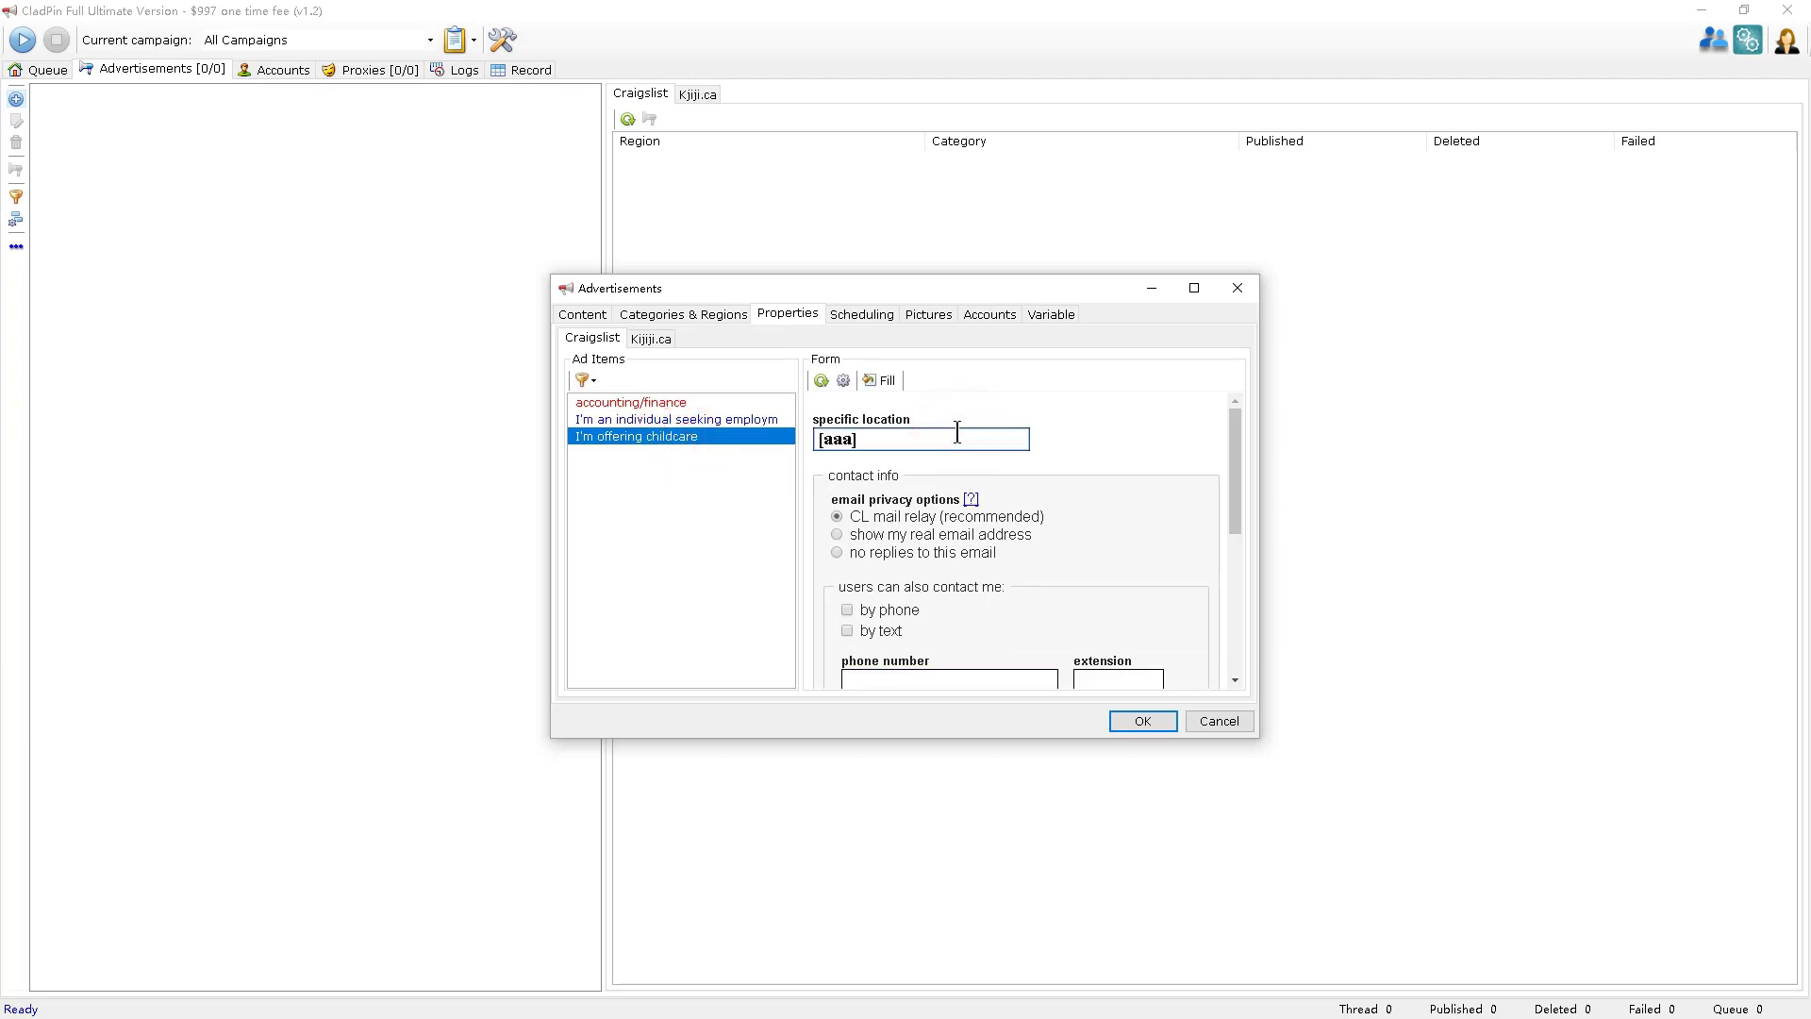
Give the [aaa] variable the value 1 and save the advertisement.
{"action": "left_click", "coordinate": [1060, 320]}
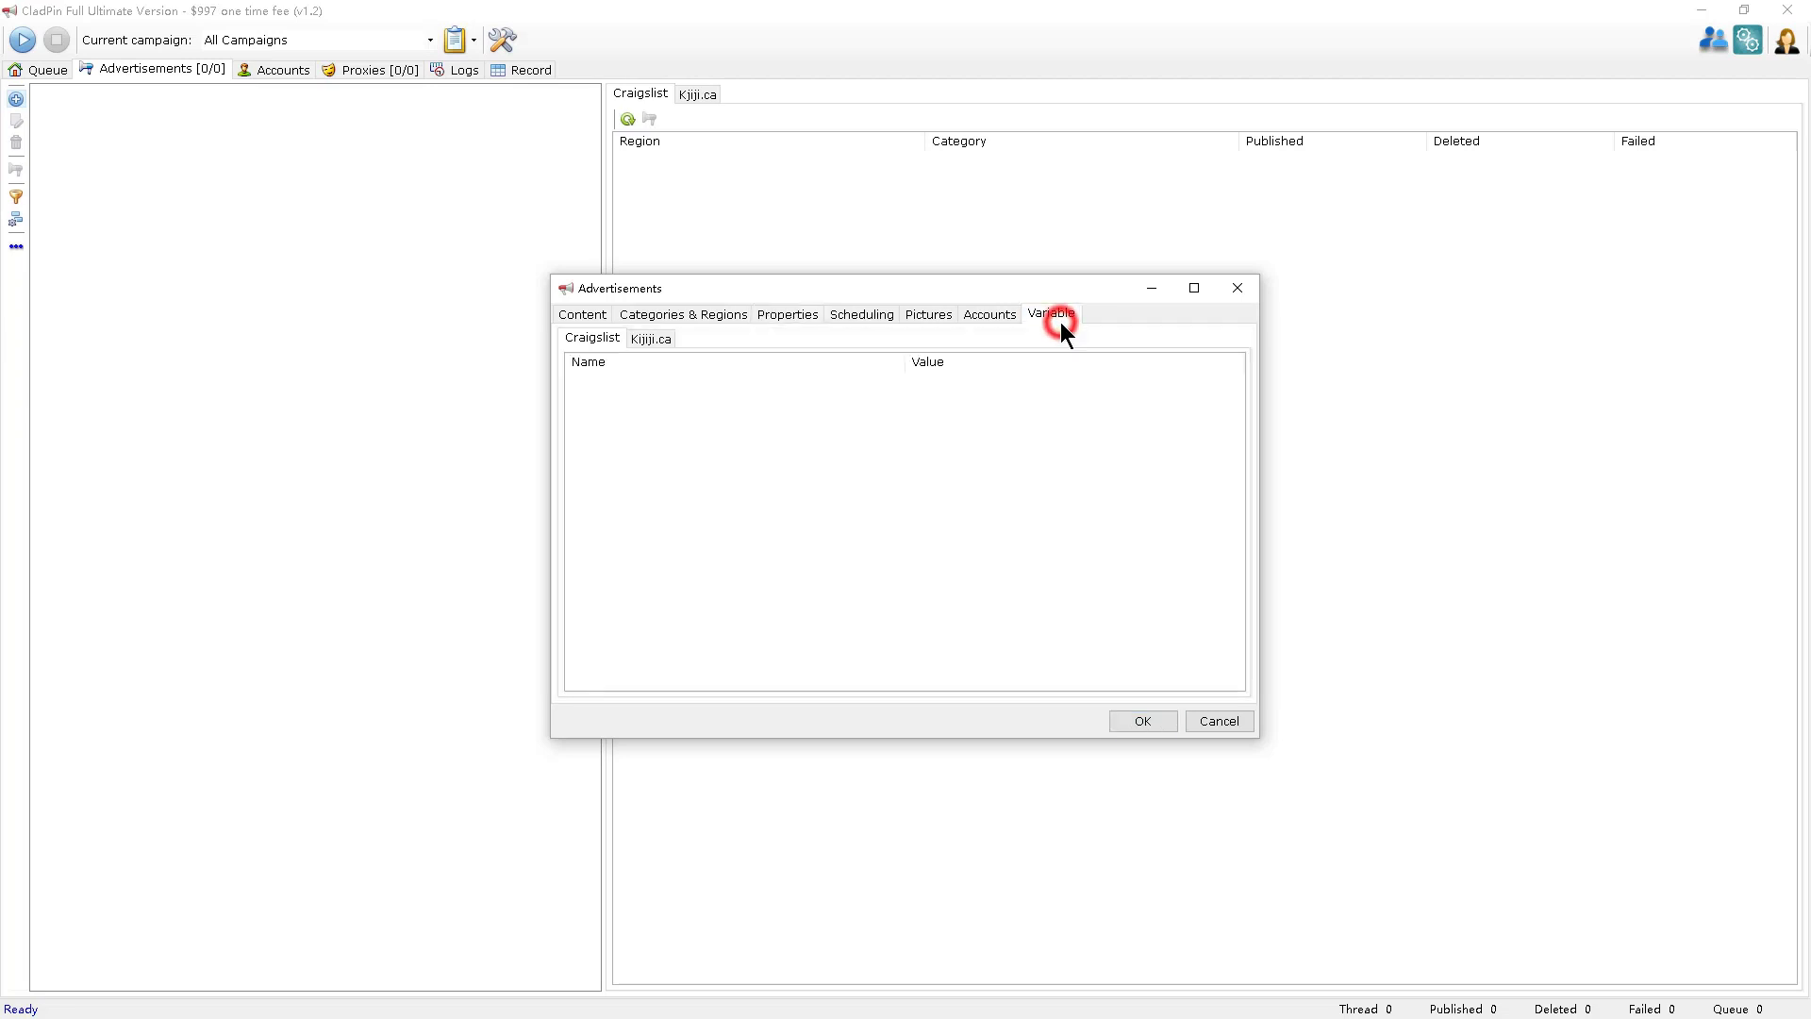
{"action": "double_click", "coordinate": [975, 381]}
{"action": "type", "text": "1"}
{"action": "left_click", "coordinate": [1140, 712]}
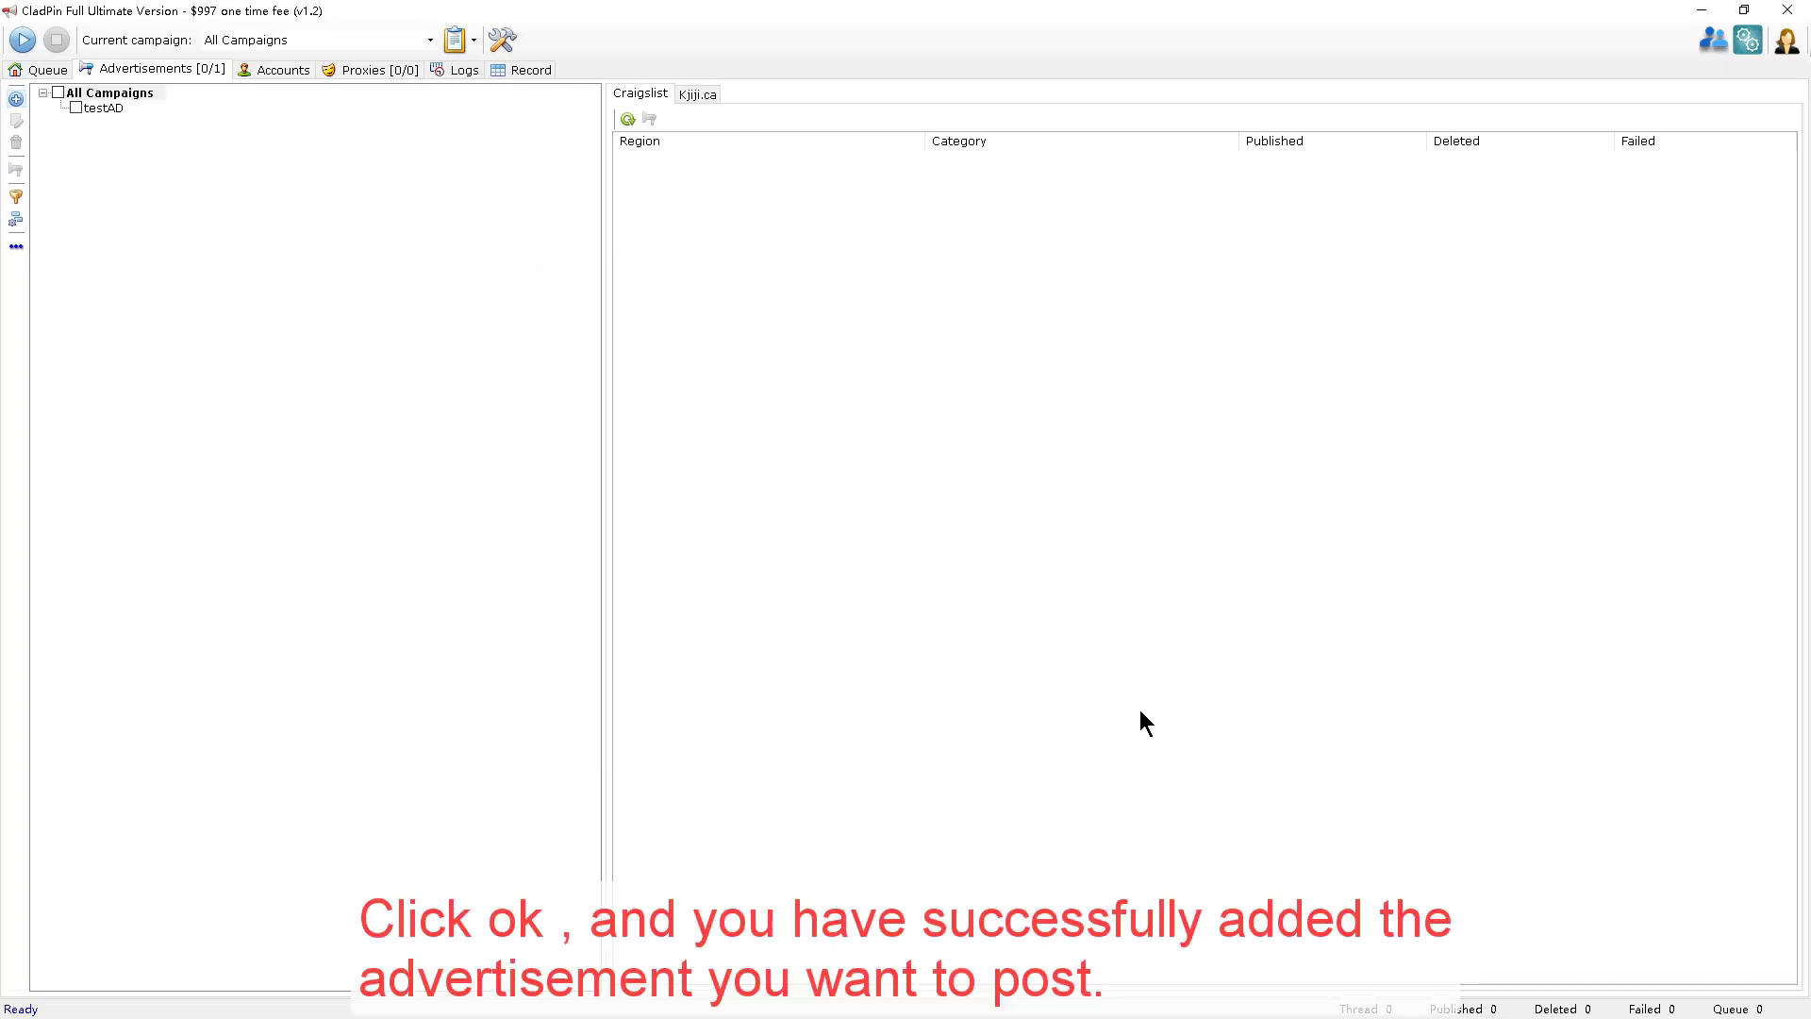
Add testAD's comox valley accounting/finance posting to the task queue.
{"action": "left_click", "coordinate": [111, 110]}
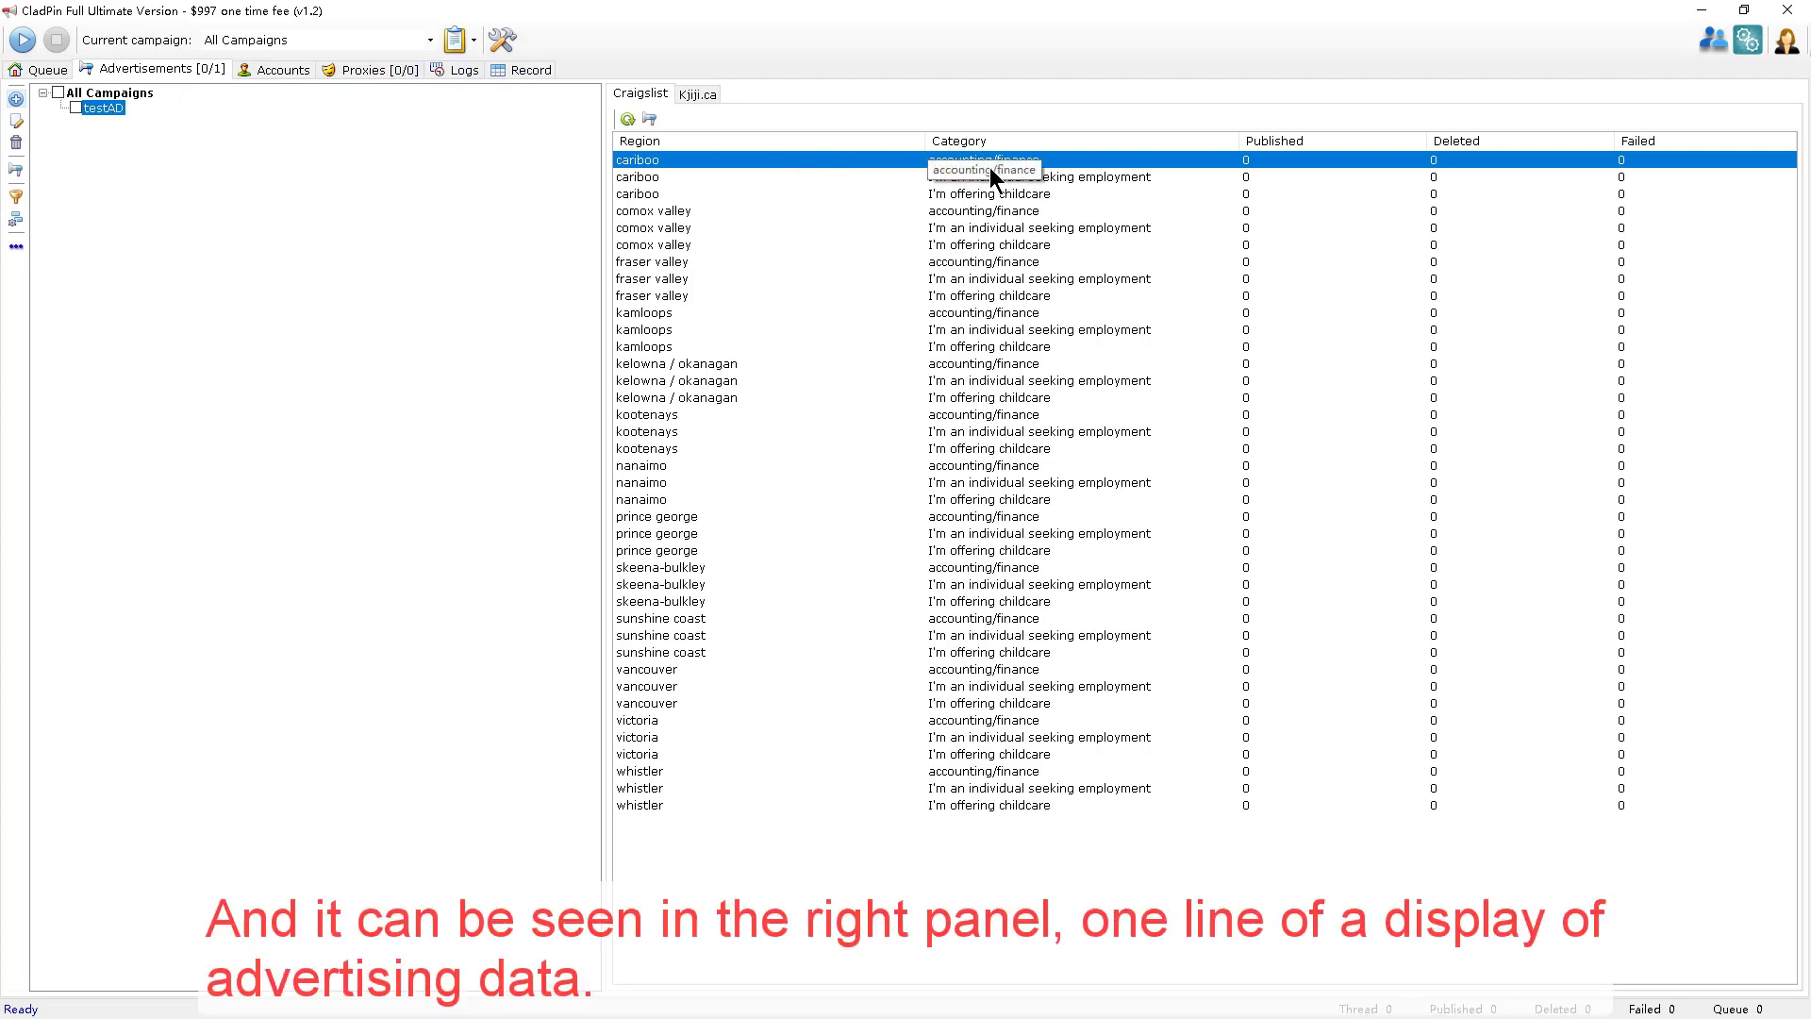
{"action": "left_click_drag", "start_coordinate": [989, 167], "coordinate": [997, 217]}
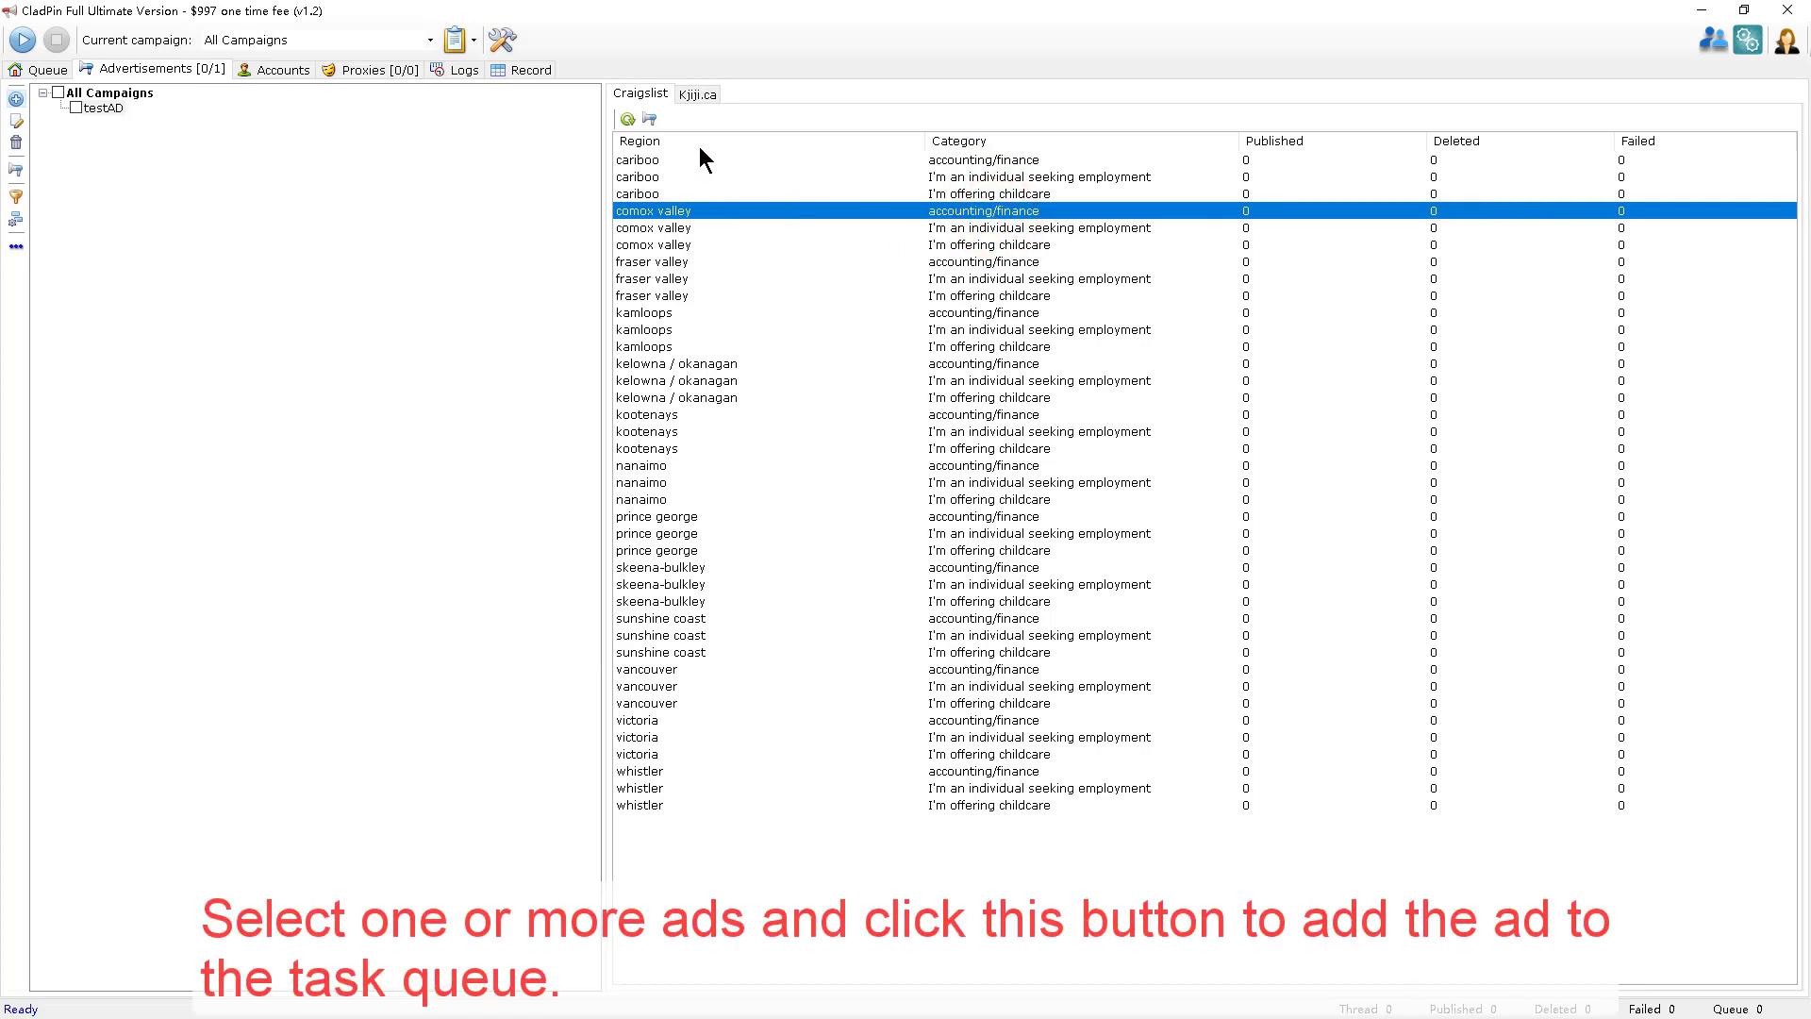
{"action": "left_click", "coordinate": [673, 211]}
{"action": "left_click", "coordinate": [651, 117]}
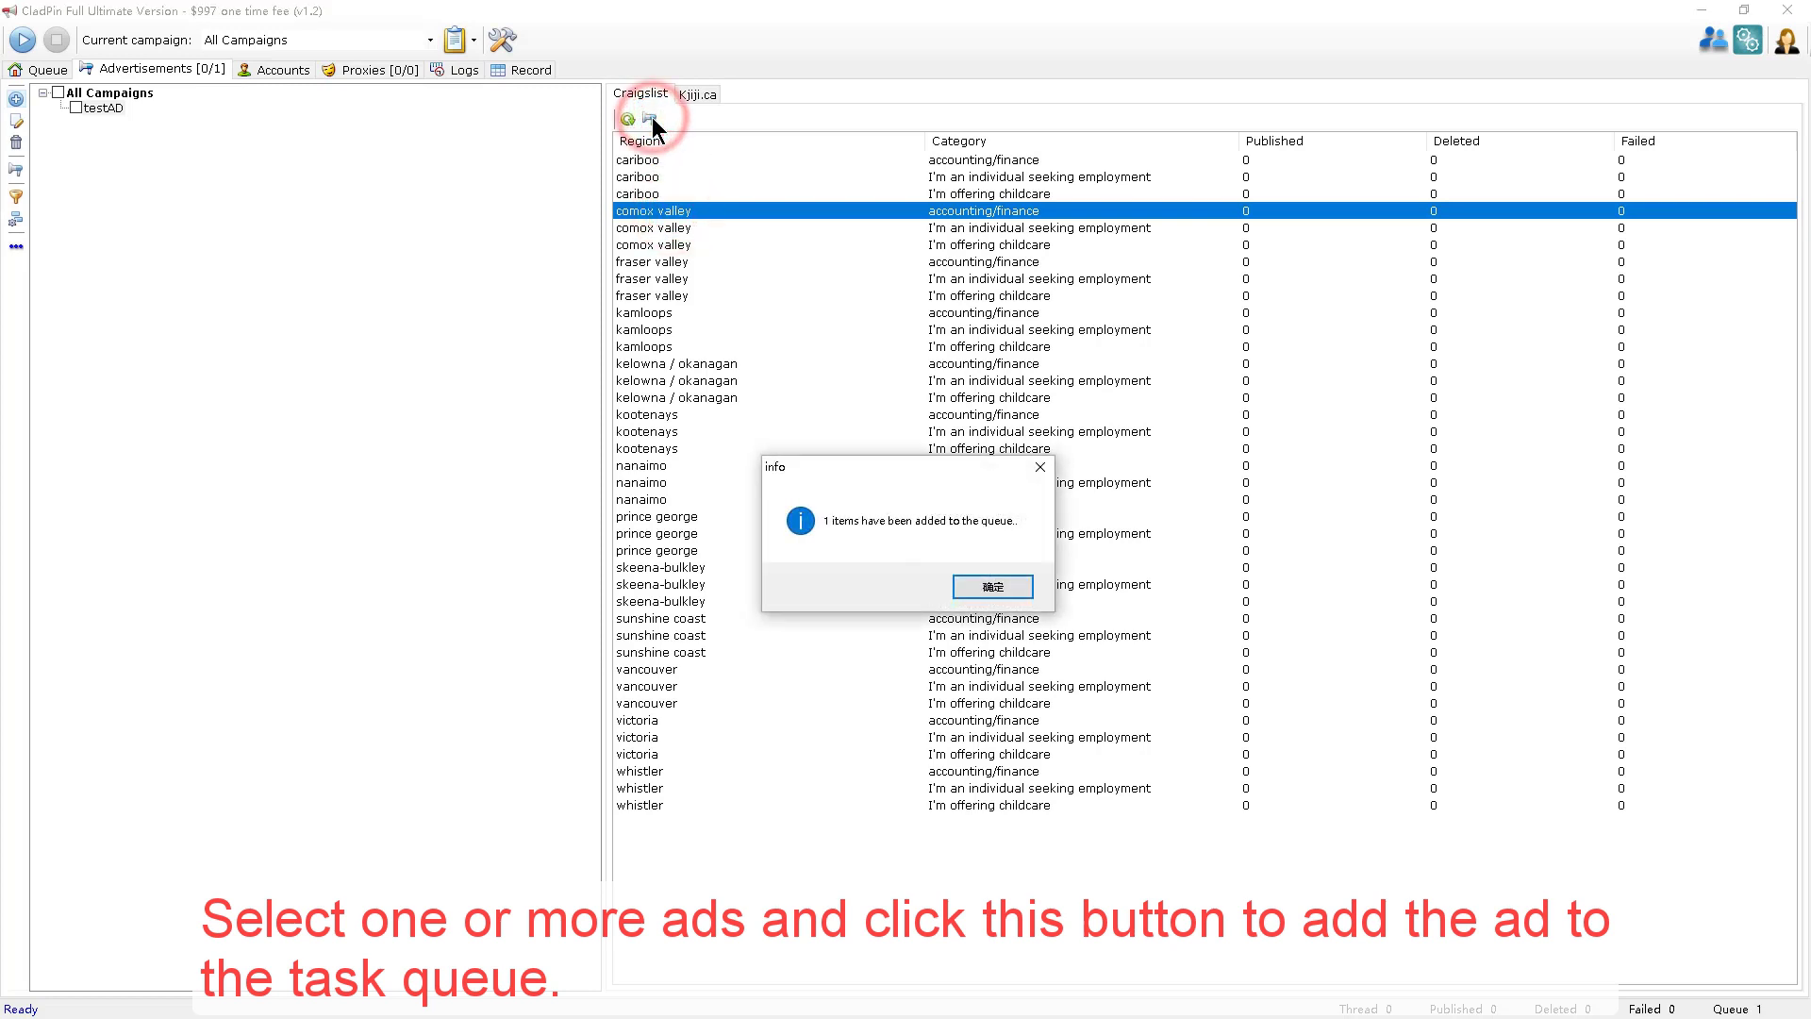
{"action": "left_click", "coordinate": [992, 587]}
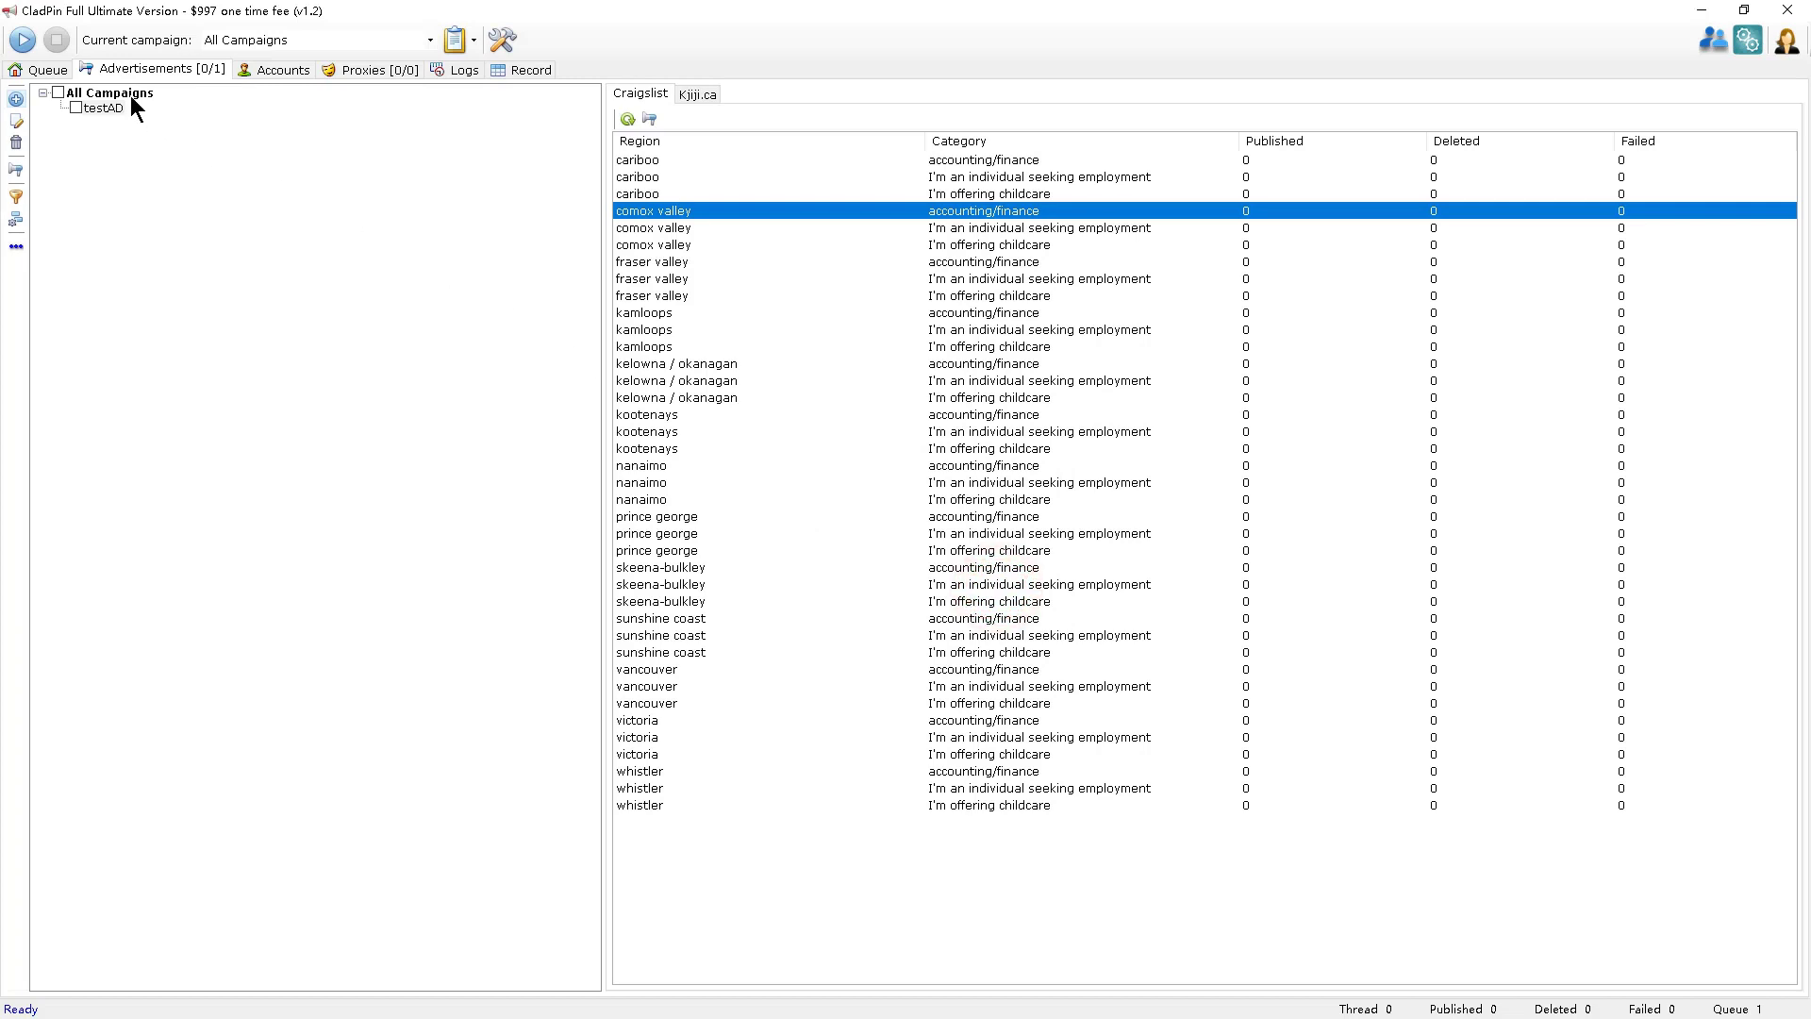
Add all 39 testAD region/category postings to the queue and refresh the Queue list to show them.
{"action": "left_click", "coordinate": [55, 71]}
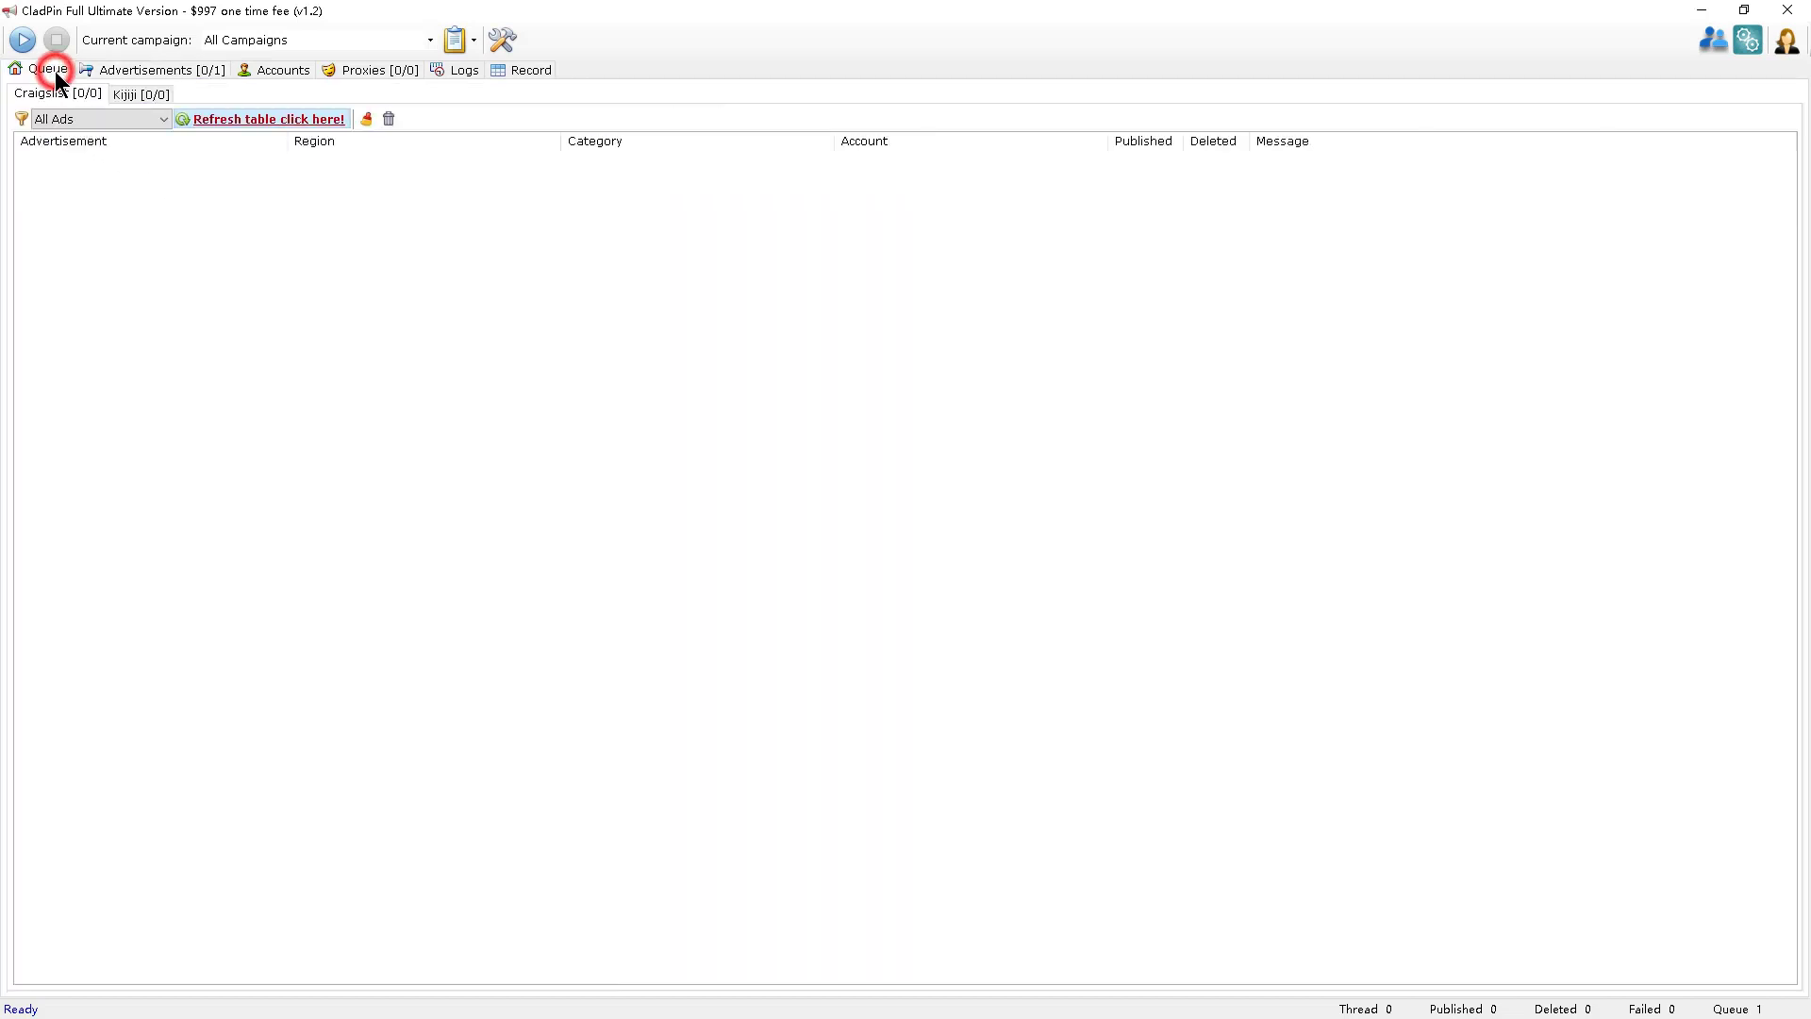
{"action": "left_click", "coordinate": [251, 116]}
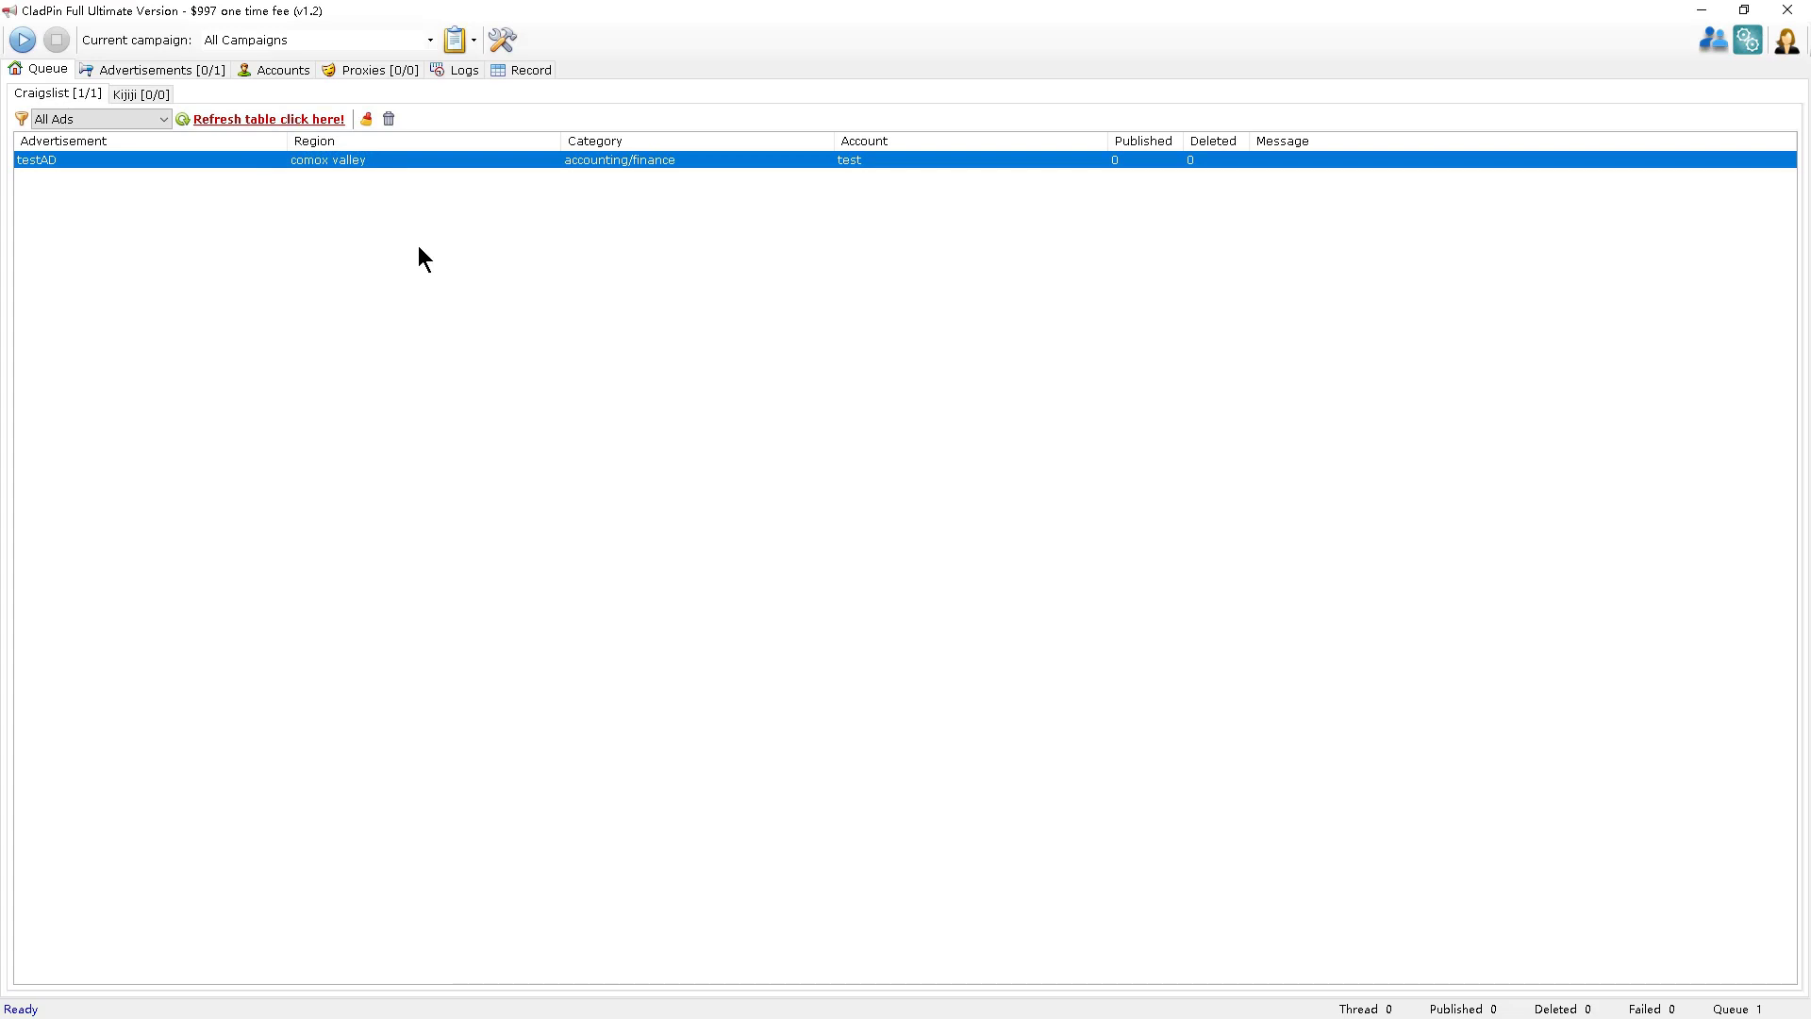
{"action": "left_click", "coordinate": [140, 66]}
{"action": "left_click", "coordinate": [76, 108]}
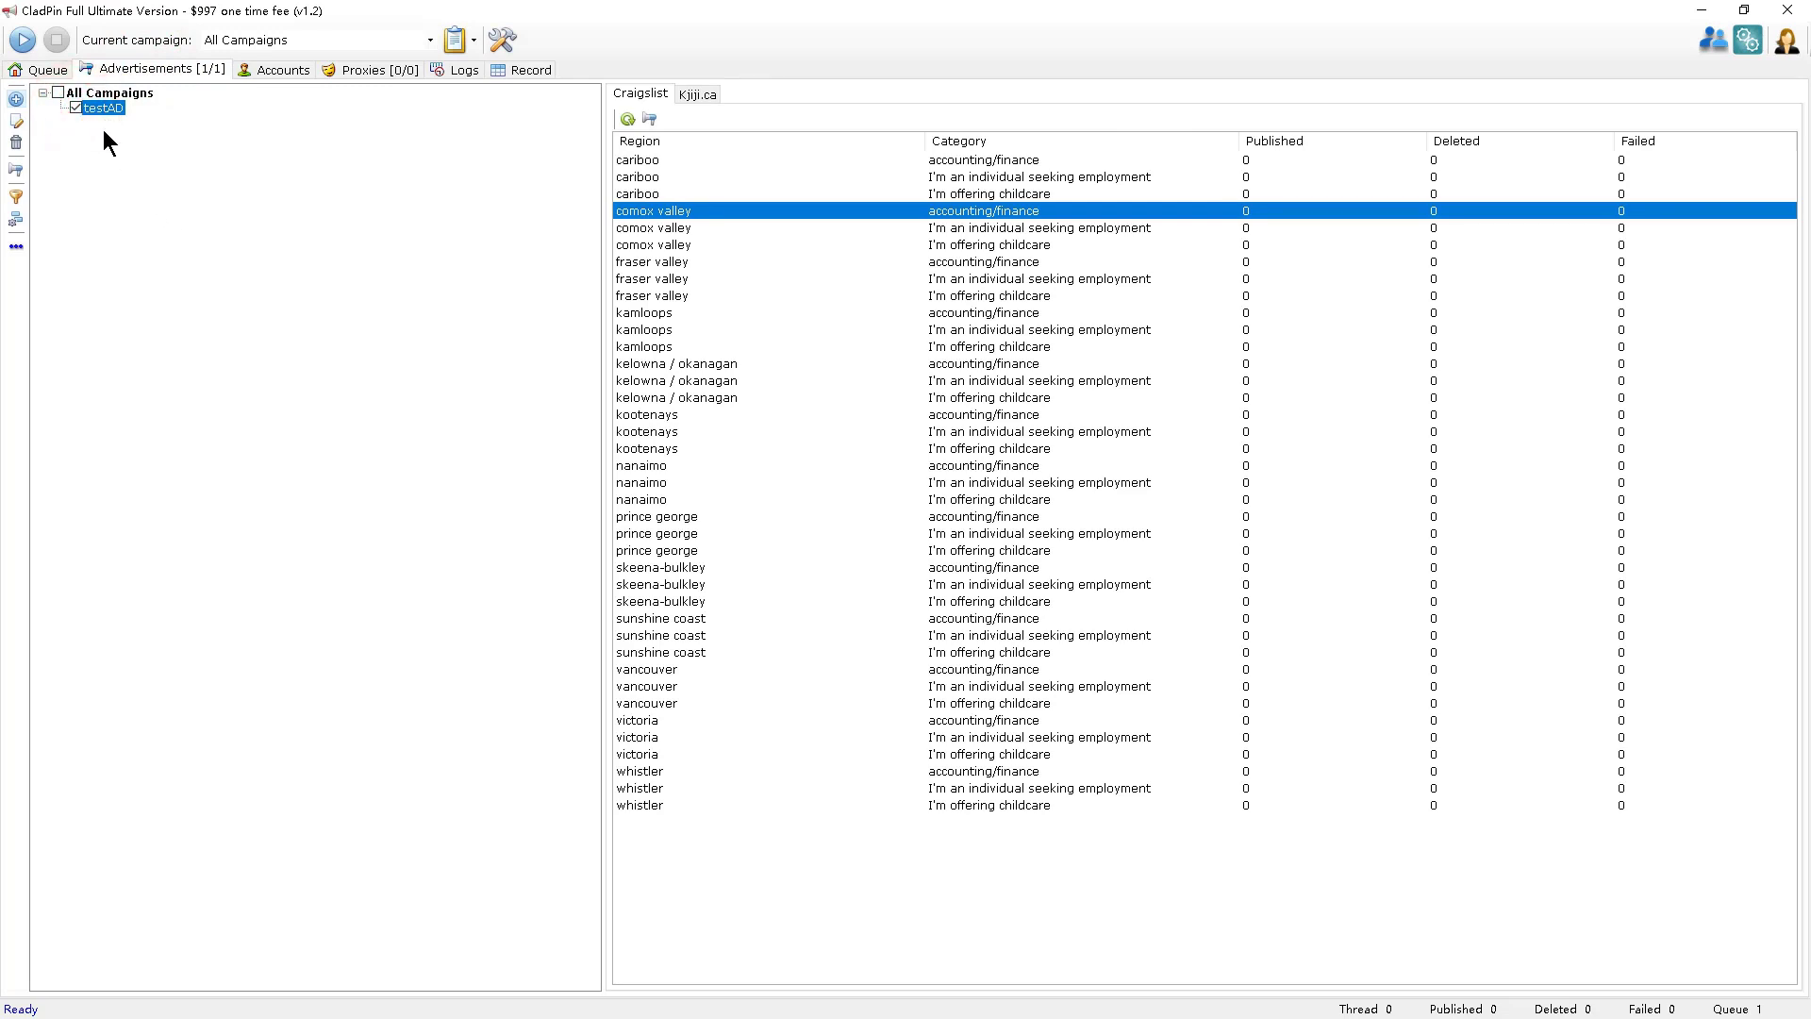
{"action": "left_click", "coordinate": [15, 170]}
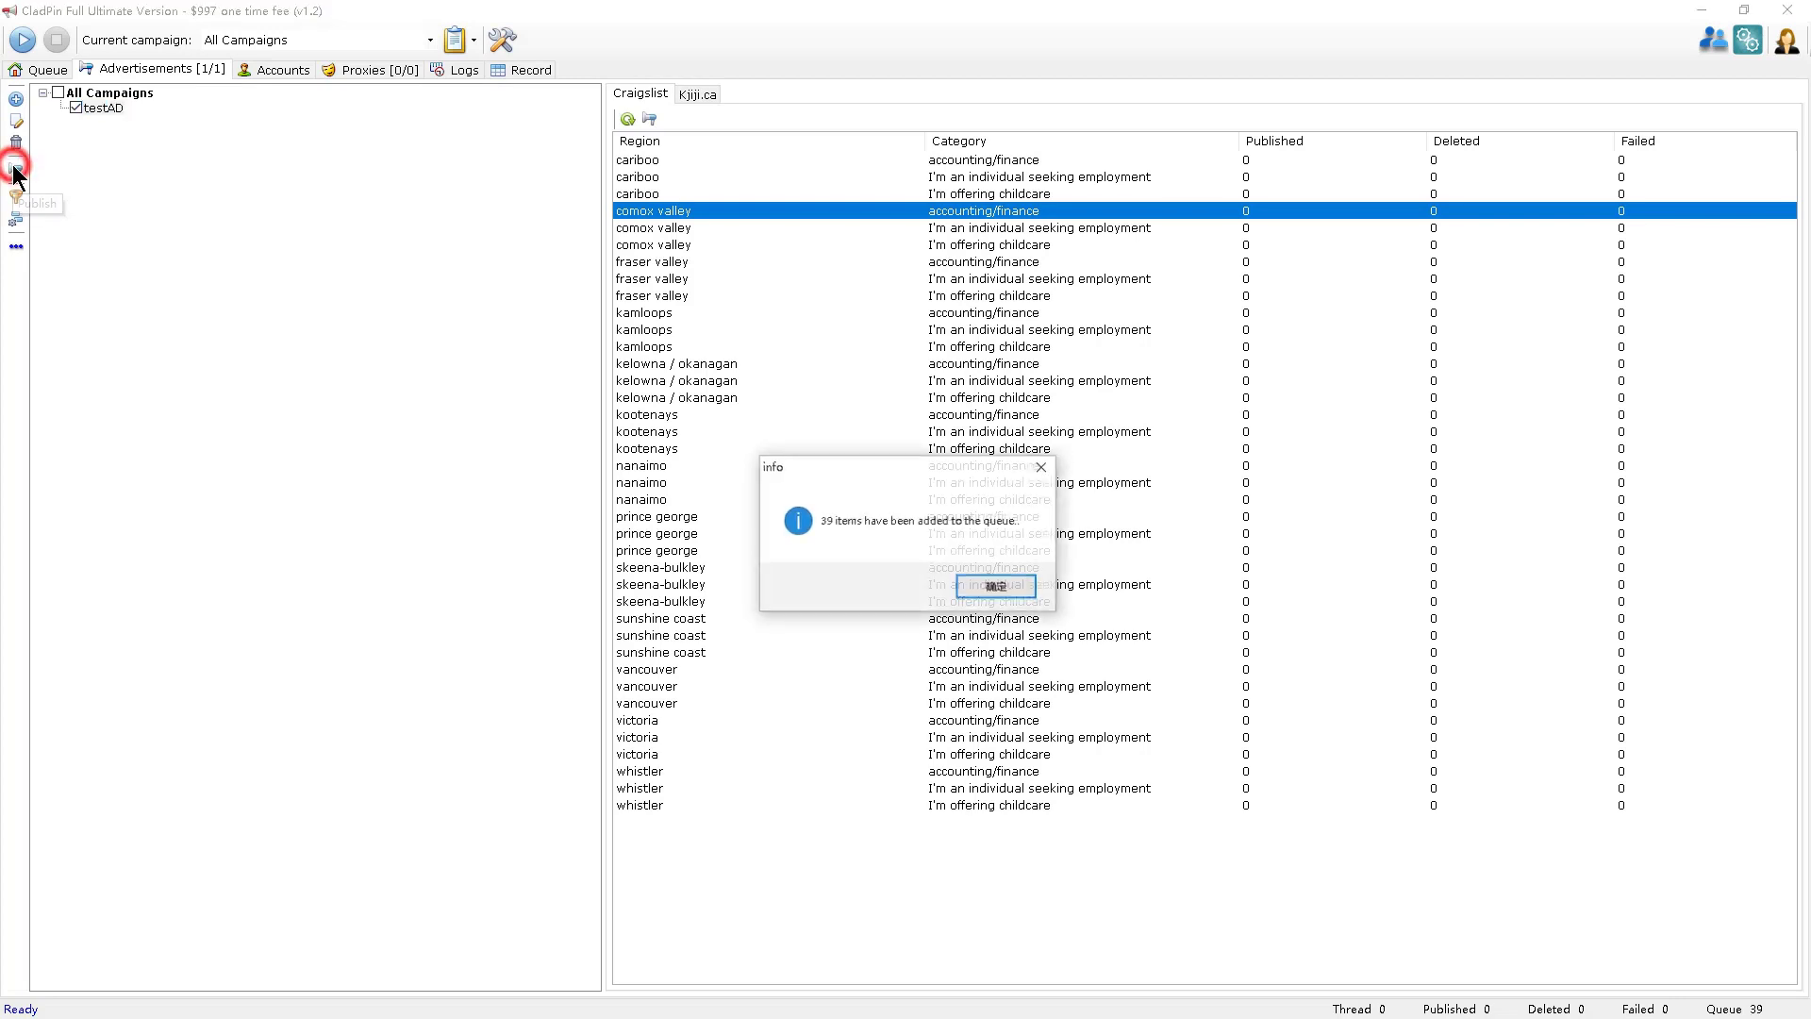
{"action": "left_click", "coordinate": [970, 588]}
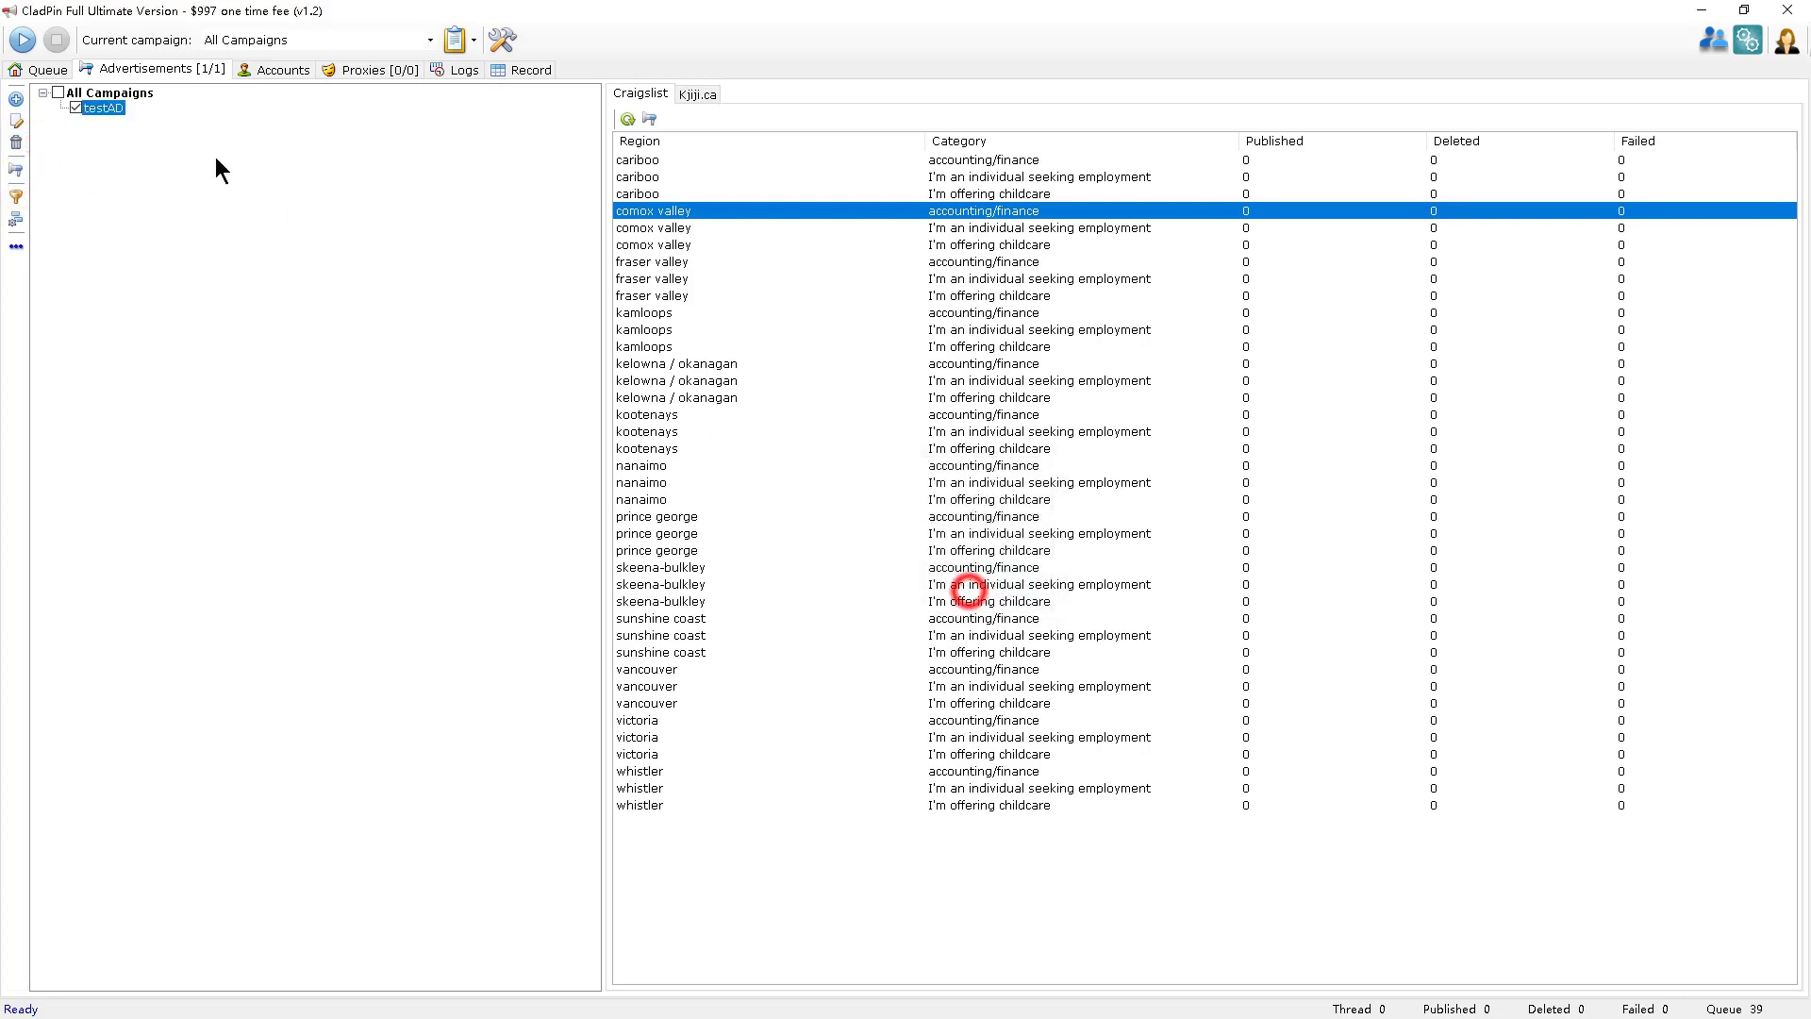
{"action": "left_click", "coordinate": [47, 72]}
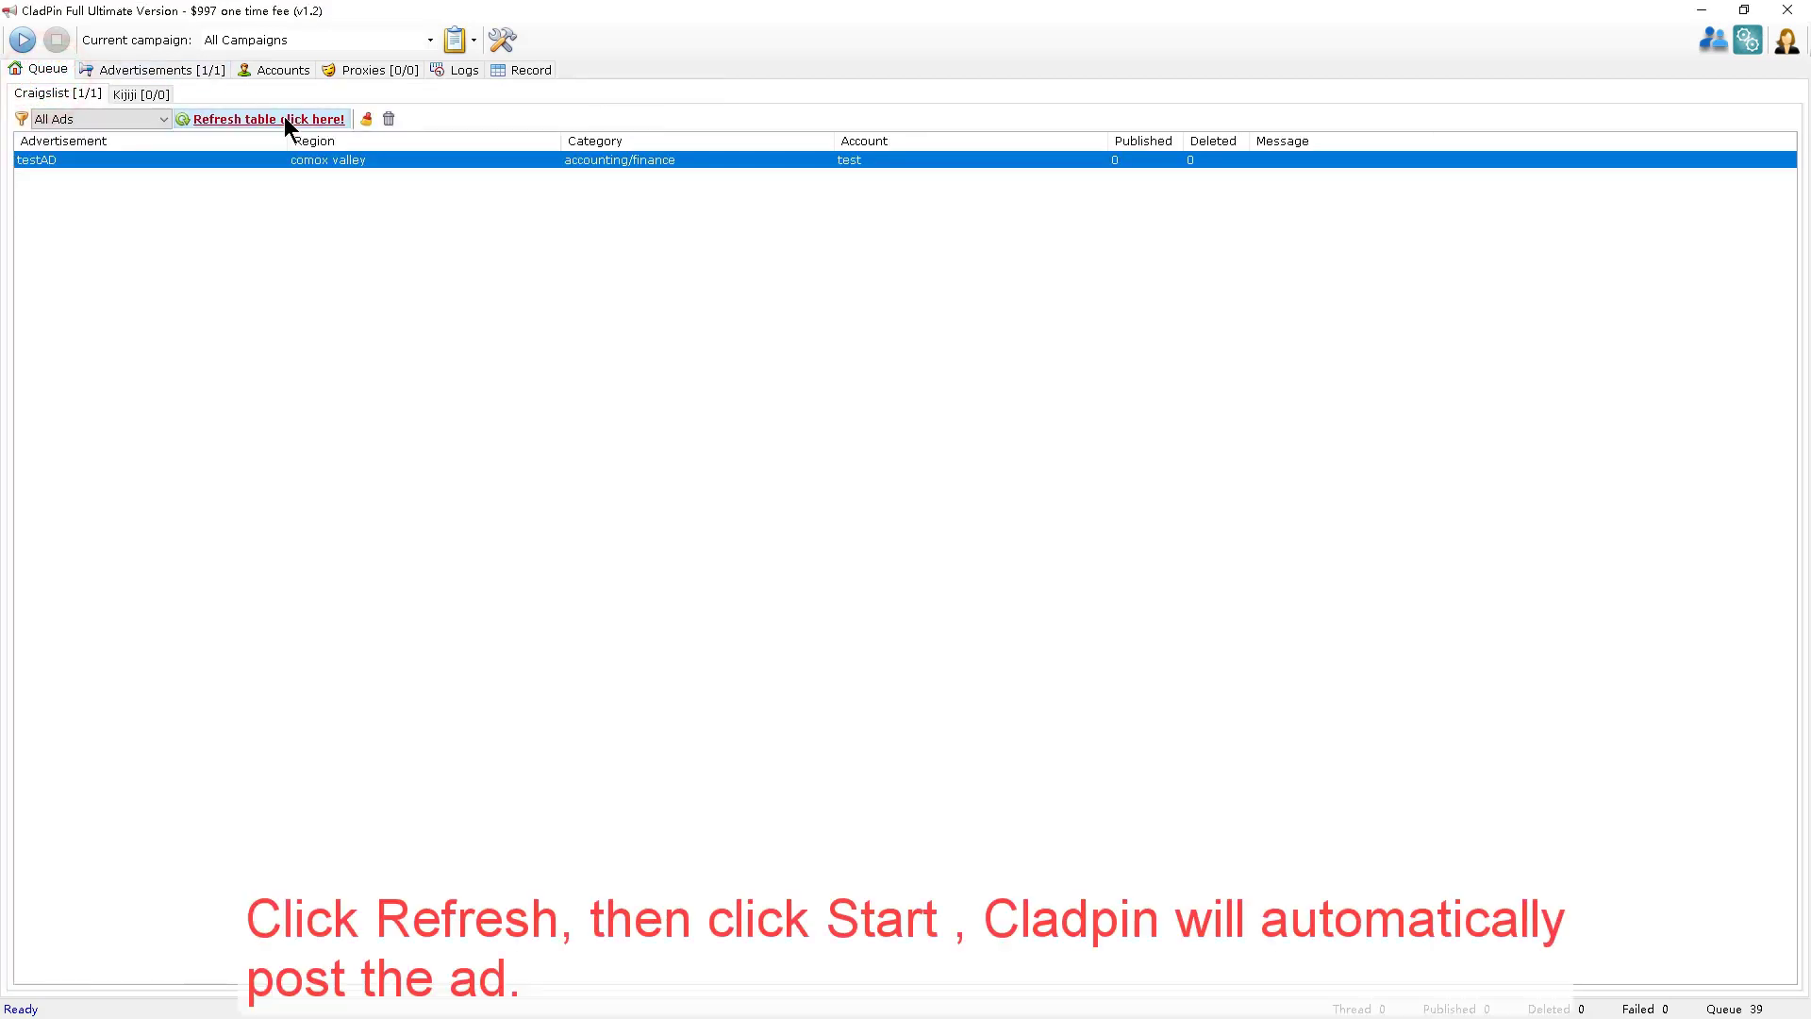
{"action": "left_click", "coordinate": [285, 116]}
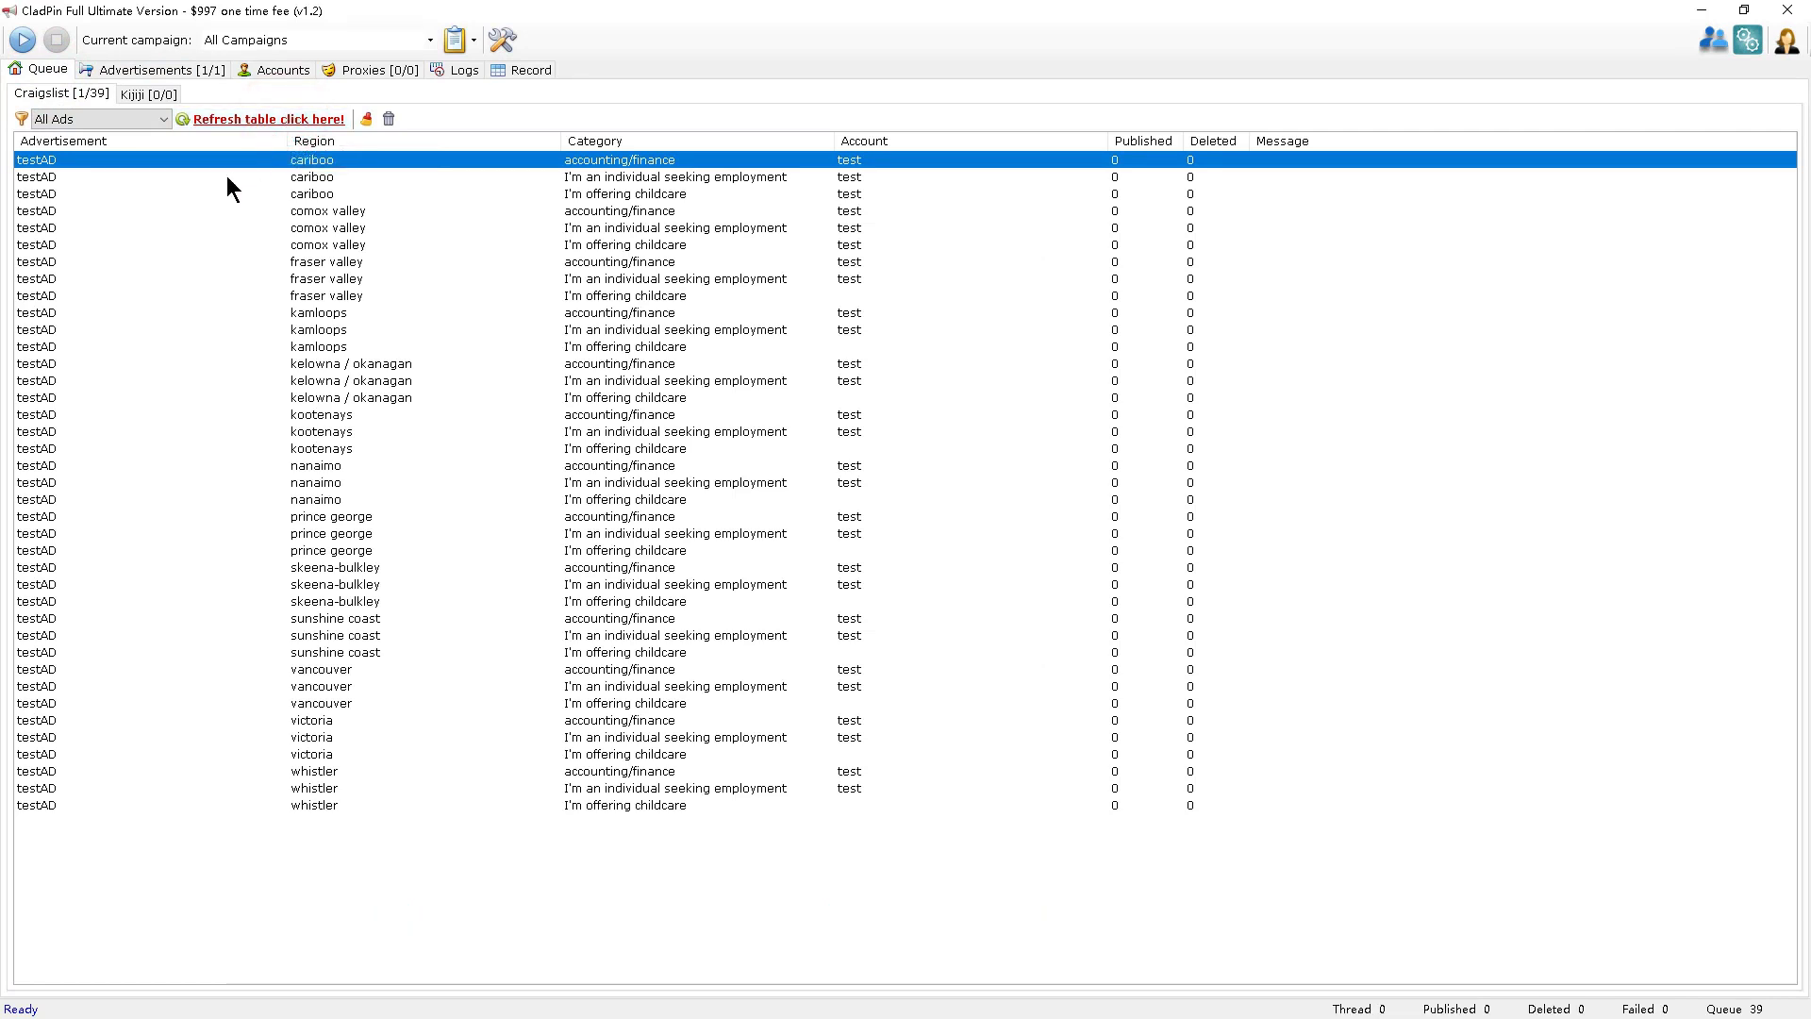
Start posting the queued ads, then stop after four fail with 'No zip code available'.
{"action": "left_click", "coordinate": [25, 38]}
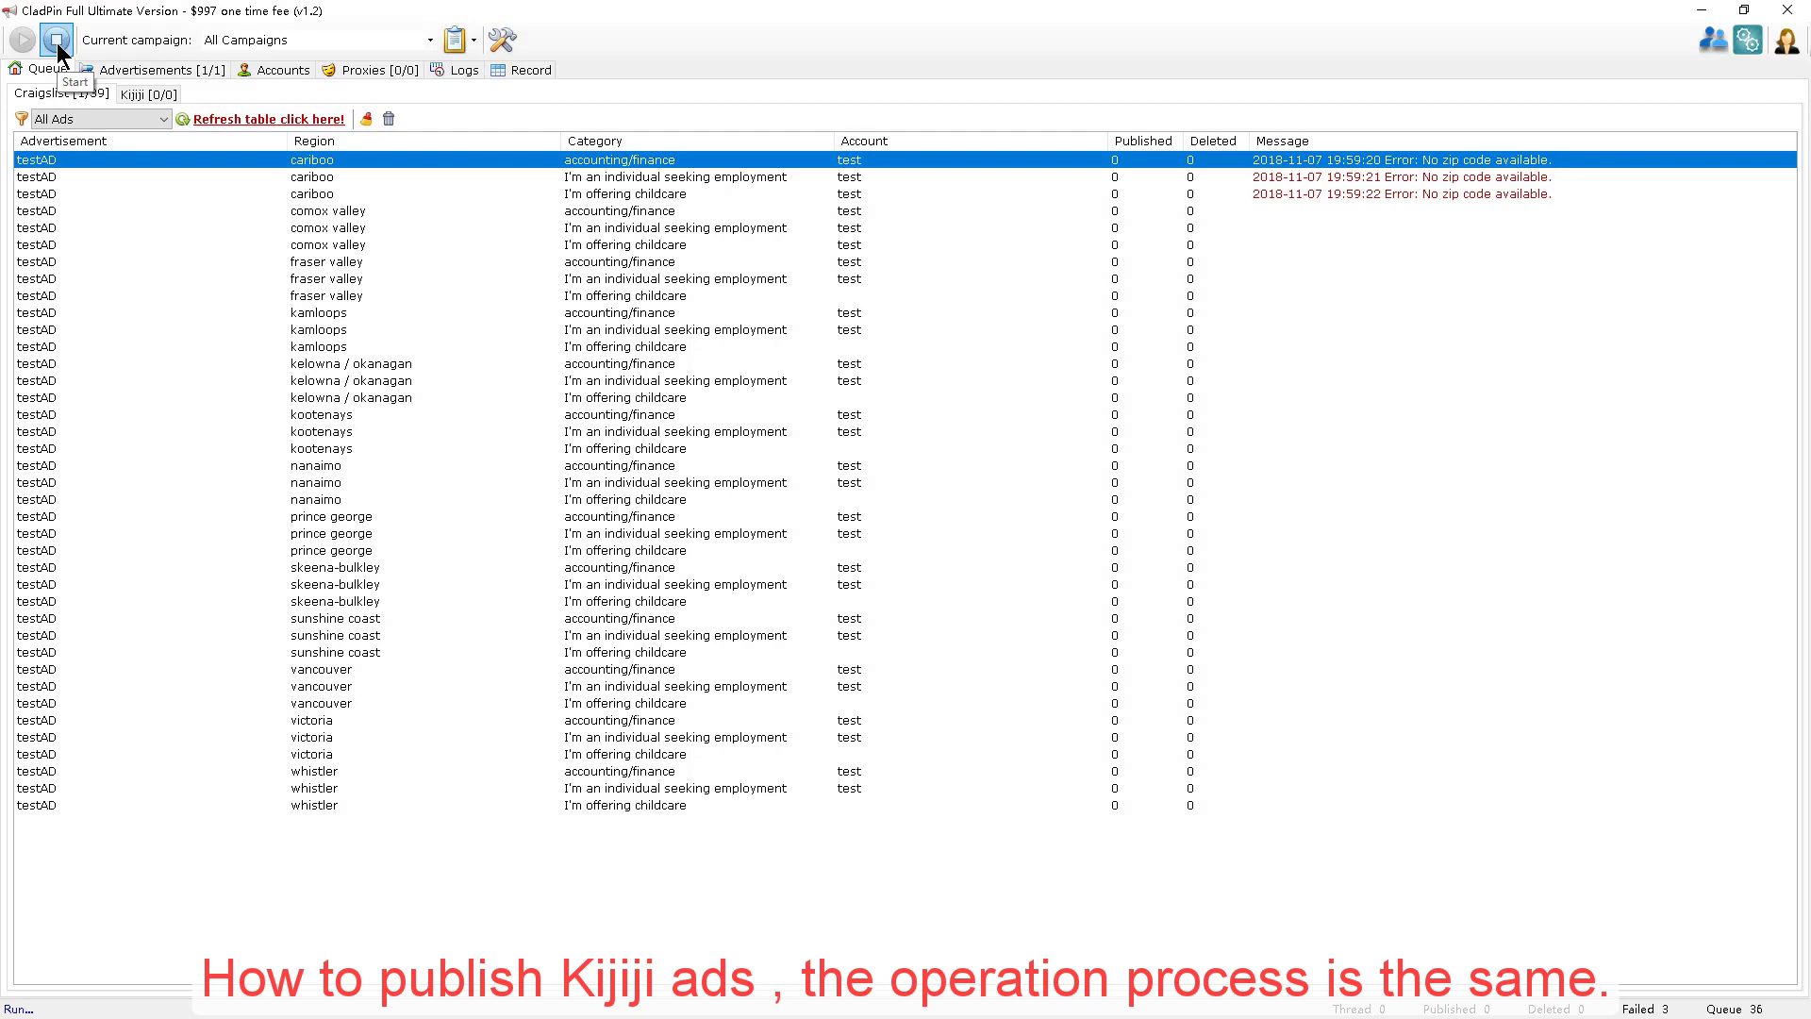
{"action": "left_click", "coordinate": [57, 39]}
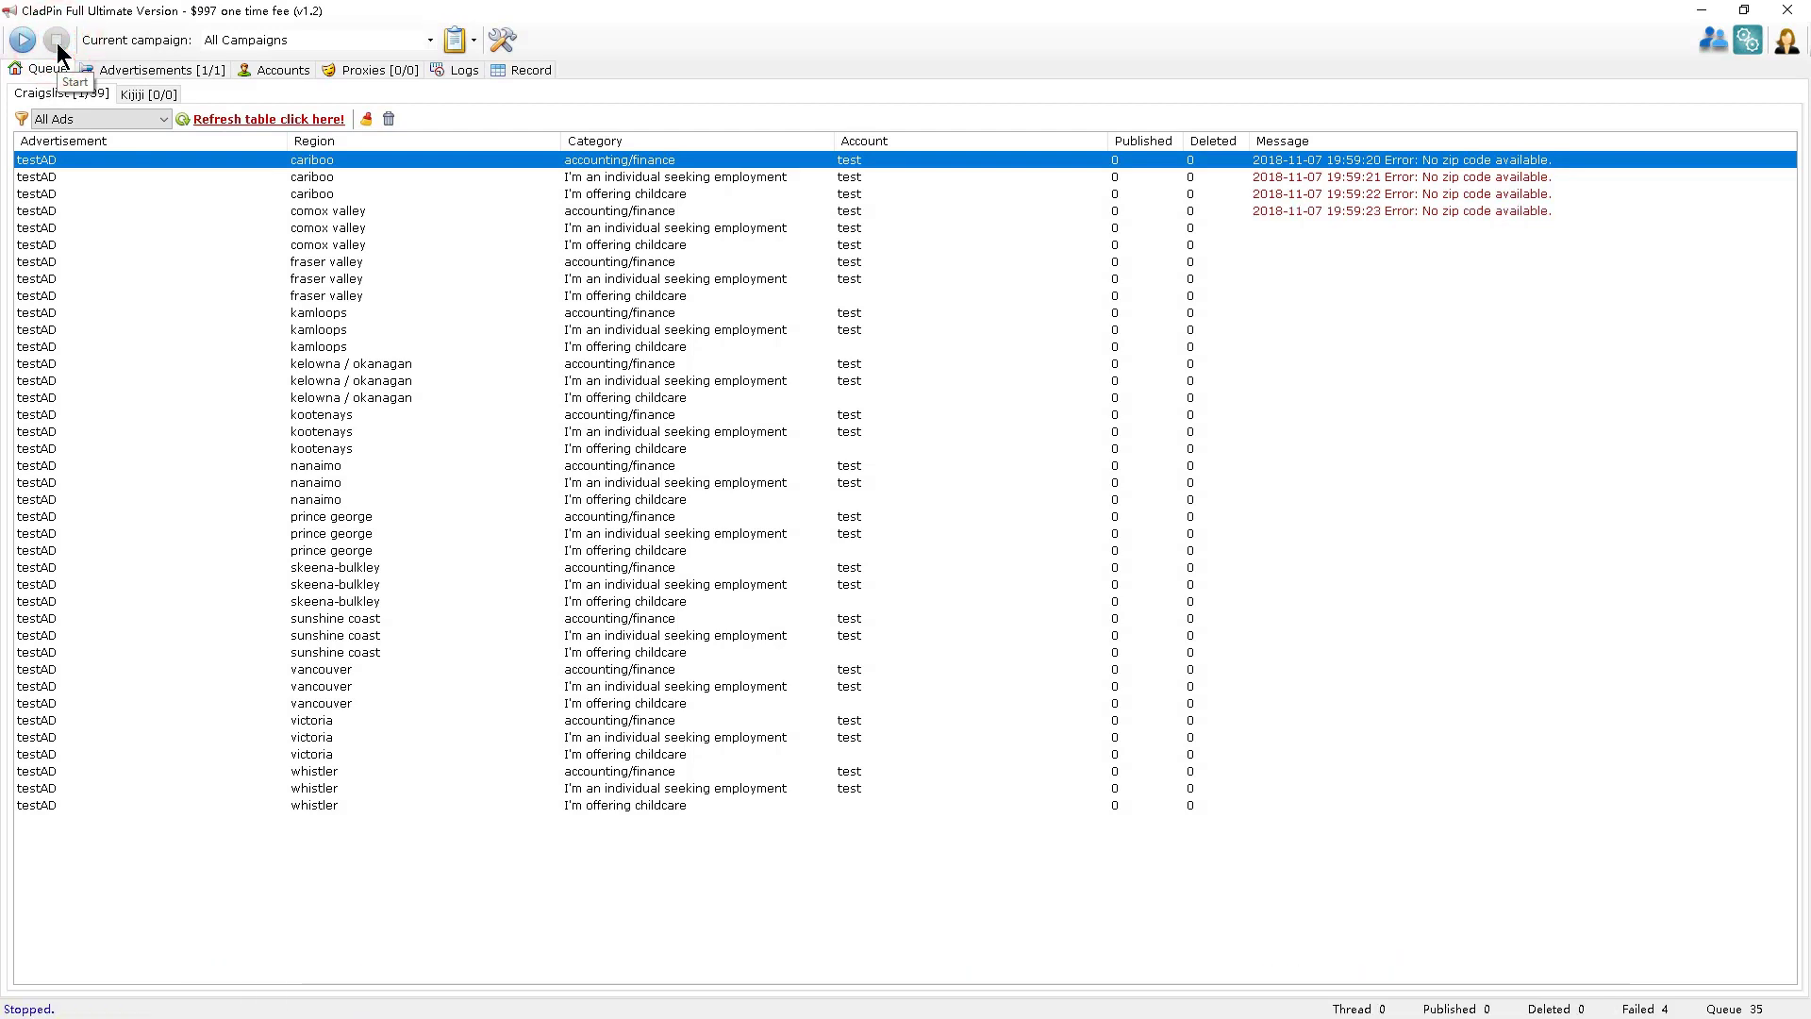